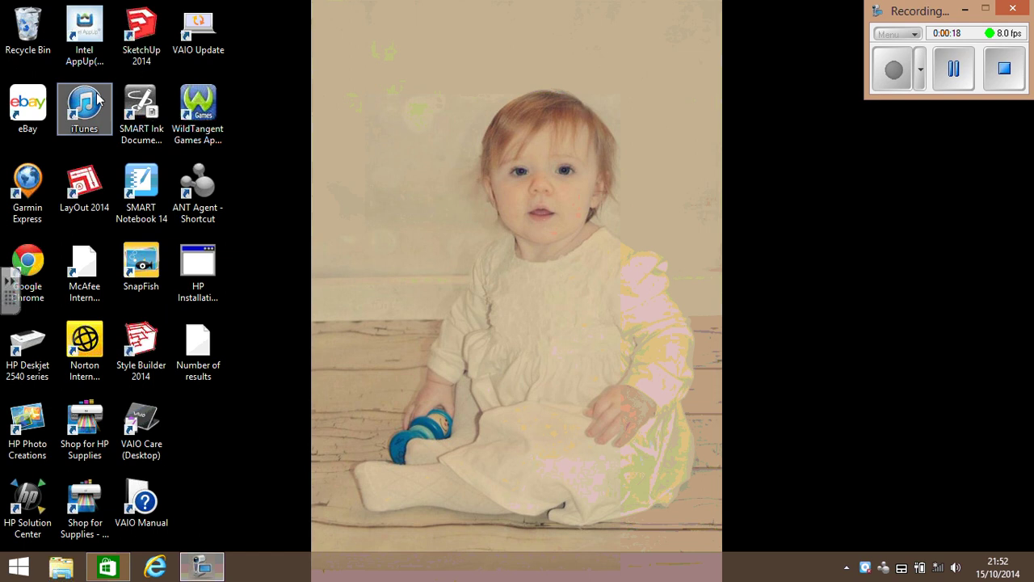
Launch SketchUp, keep the Architectural Design - Millimeters template, start a new model and maximise its window.
{"action": "double_click", "coordinate": [154, 38]}
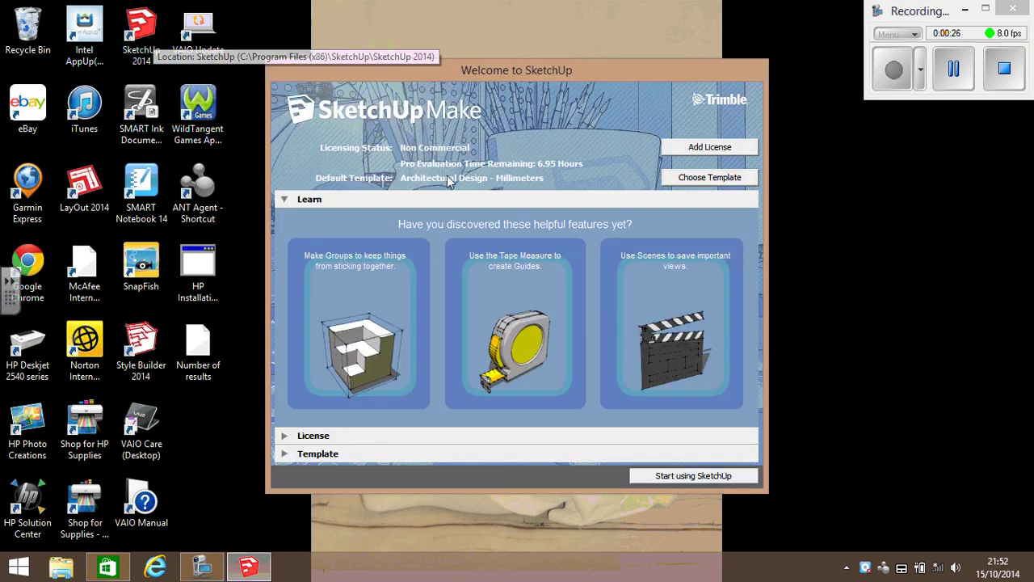
{"action": "left_click", "coordinate": [709, 183]}
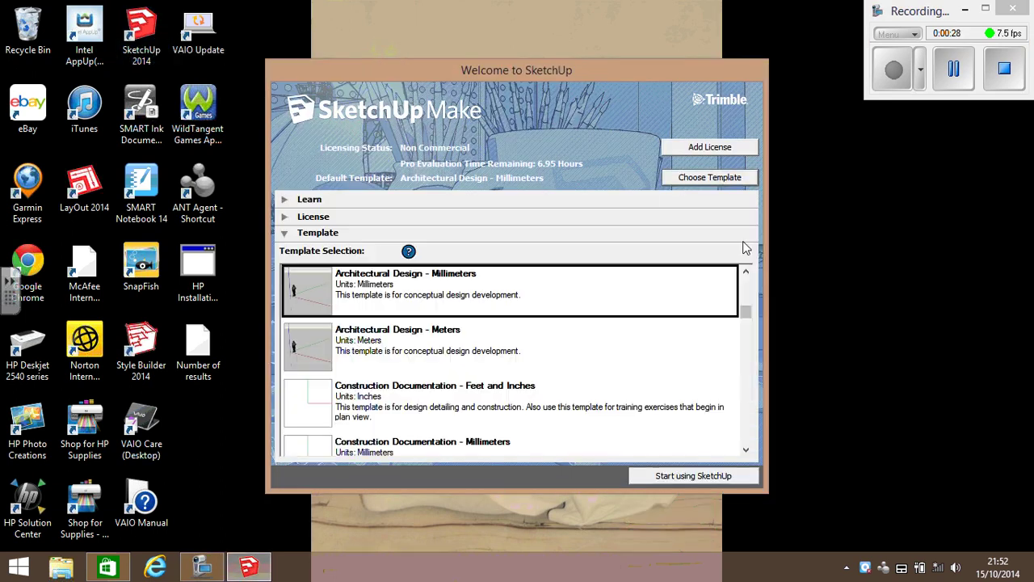
{"action": "left_click_drag", "start_coordinate": [749, 310], "coordinate": [748, 270]}
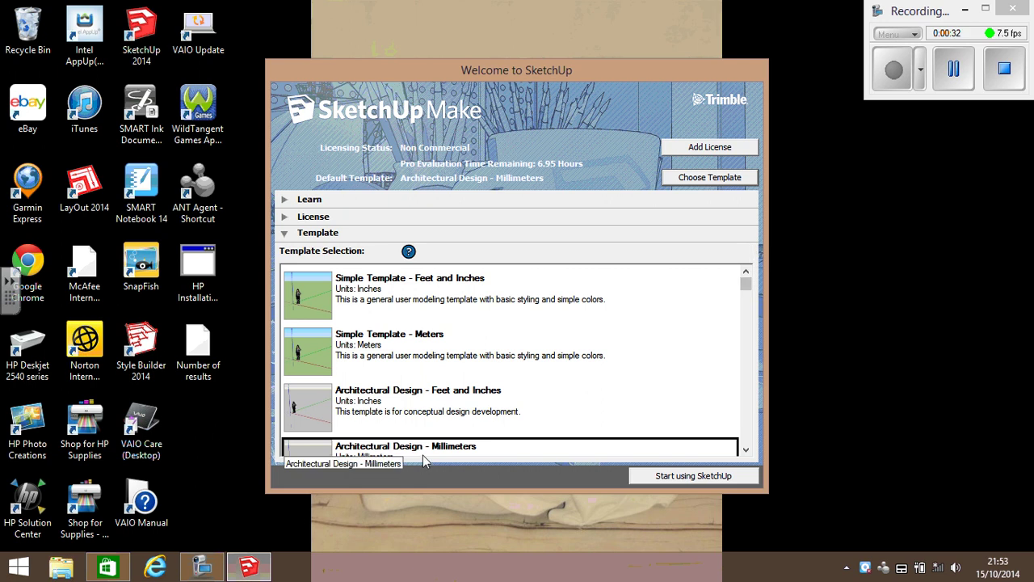
{"action": "left_click", "coordinate": [666, 482]}
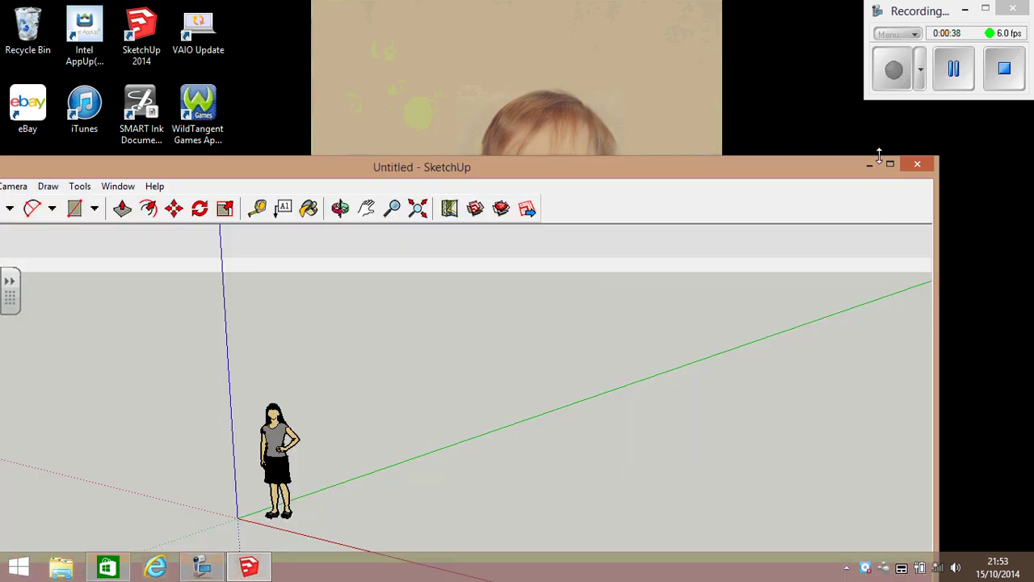
{"action": "mouse_move", "coordinate": [843, 156]}
{"action": "left_mouse_down"}
{"action": "mouse_move", "coordinate": [918, 24]}
{"action": "mouse_move", "coordinate": [930, 10]}
{"action": "mouse_move", "coordinate": [943, 15]}
{"action": "left_mouse_up"}
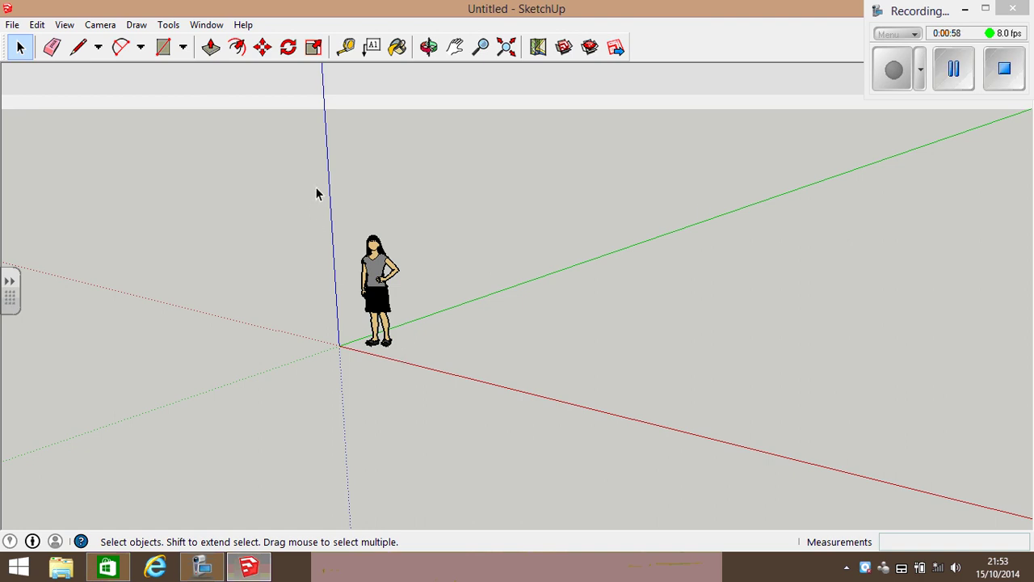
Delete the default human figure standing near the origin.
{"action": "left_click_drag", "start_coordinate": [316, 193], "coordinate": [492, 388]}
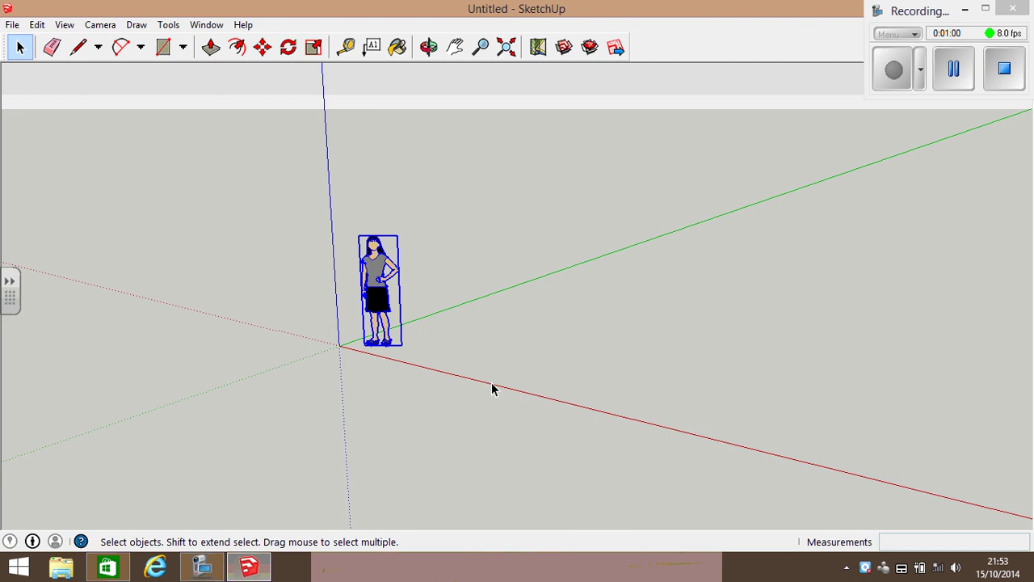
{"action": "key", "text": "Delete"}
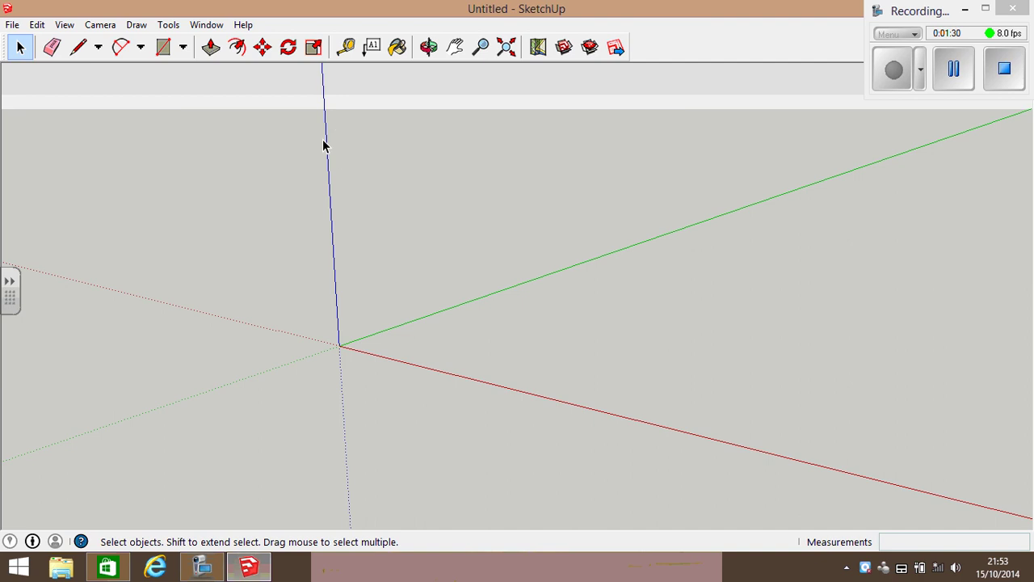
Draw a 400 x 400 mm square on the ground plane with its first corner at the origin.
{"action": "left_click", "coordinate": [163, 47]}
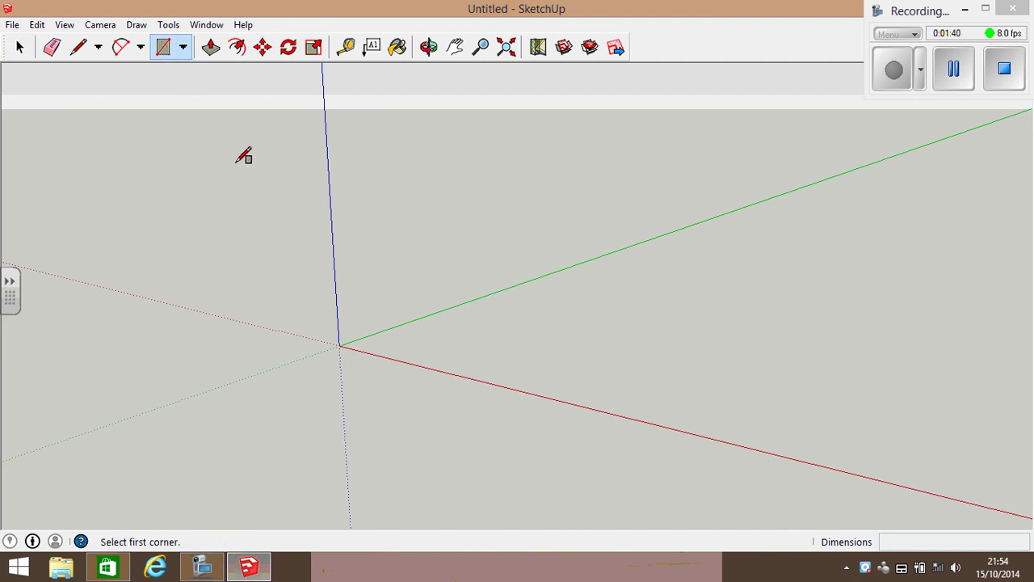
{"action": "left_click", "coordinate": [339, 345]}
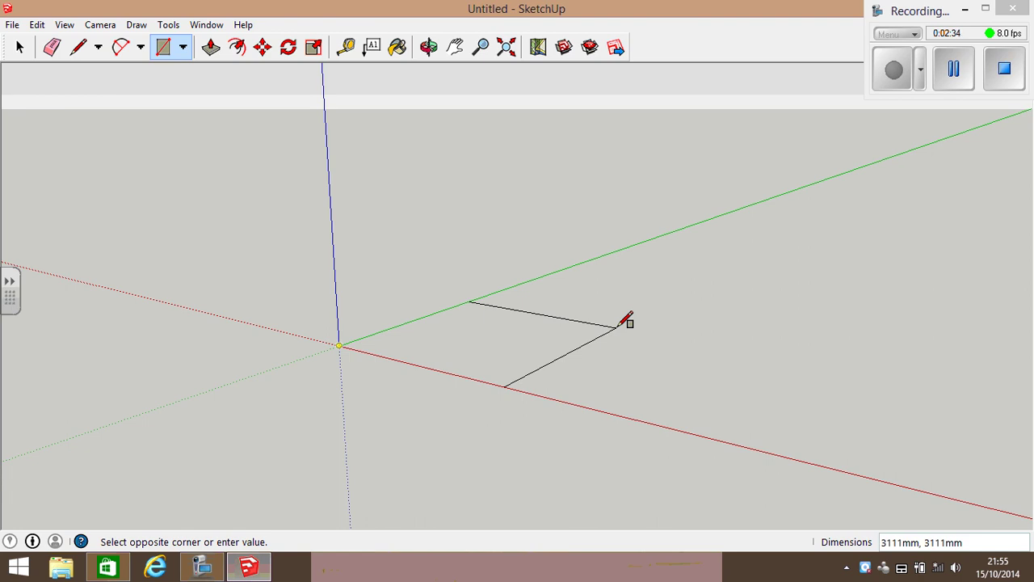
{"action": "type", "text": "400,400"}
{"action": "key", "text": "Return"}
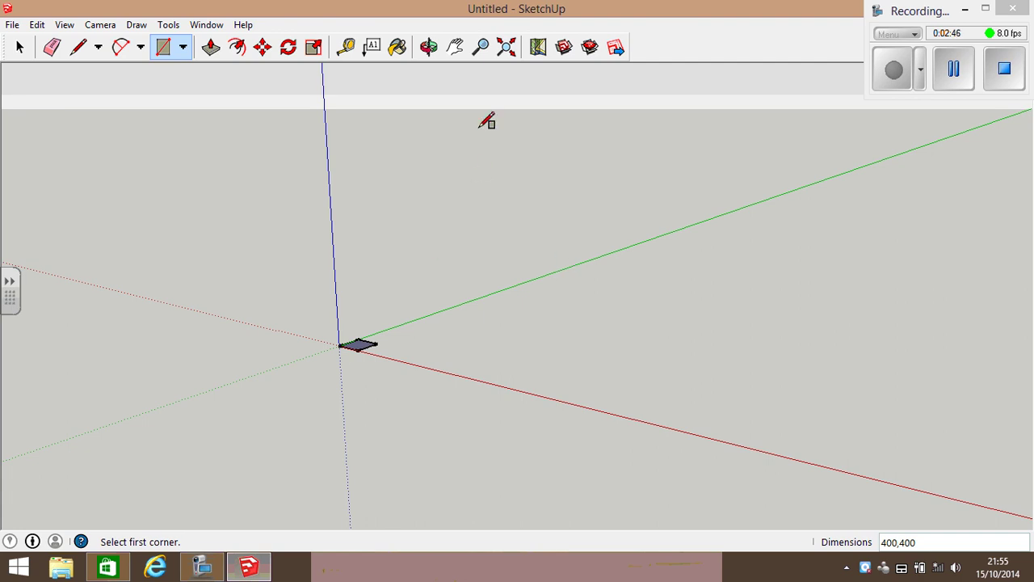
Push/Pull the square's face upward by 400 mm to form a cube.
{"action": "left_click", "coordinate": [481, 49]}
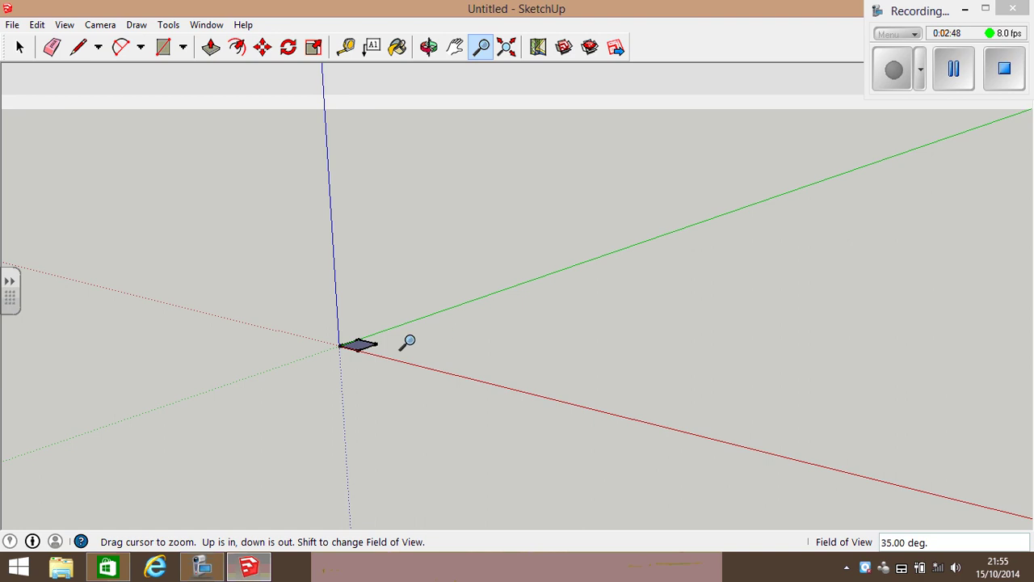
{"action": "left_click_drag", "start_coordinate": [362, 342], "coordinate": [379, 245]}
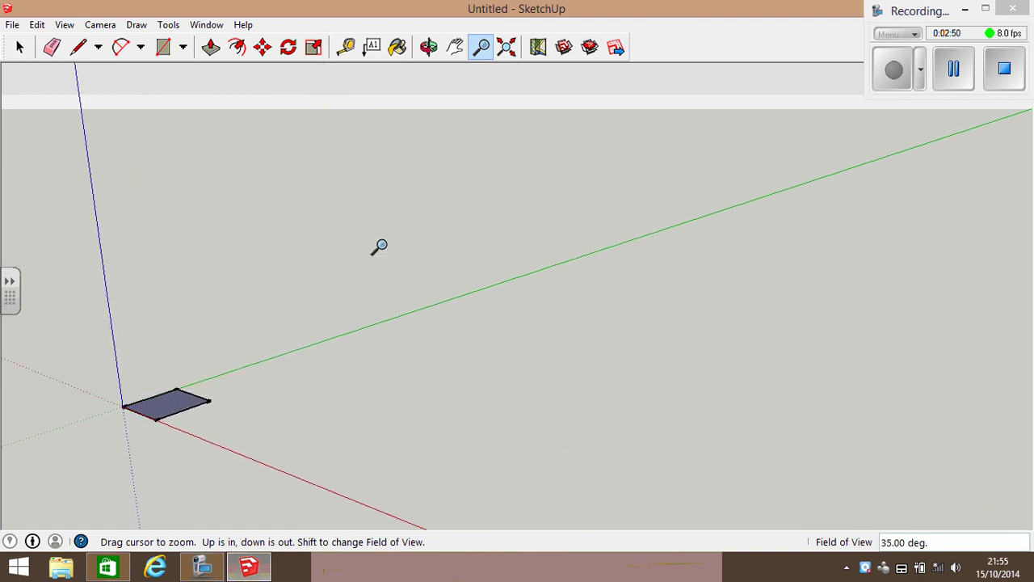
{"action": "left_click_drag", "start_coordinate": [76, 393], "coordinate": [62, 234]}
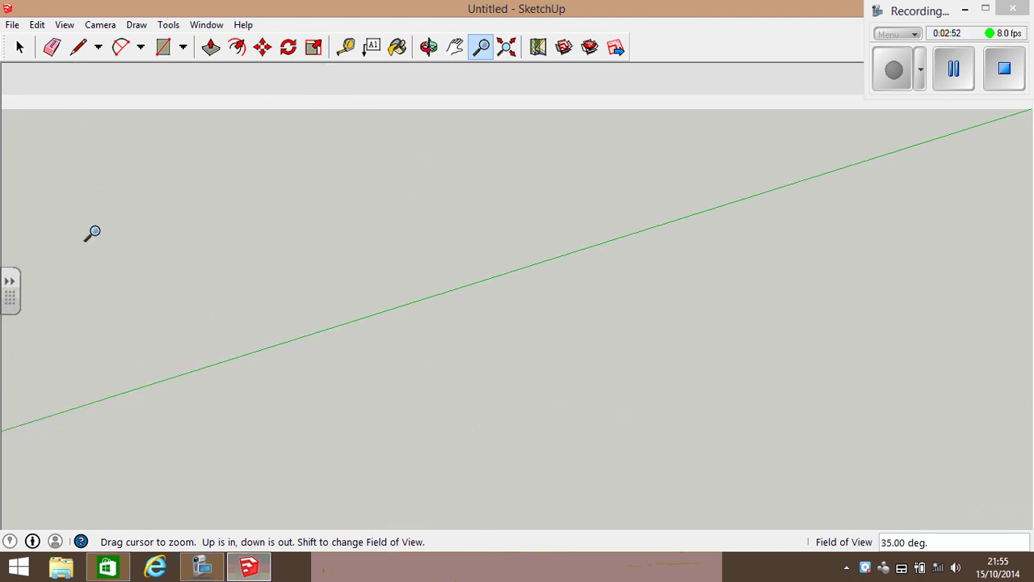
{"action": "left_click_drag", "start_coordinate": [90, 280], "coordinate": [74, 408]}
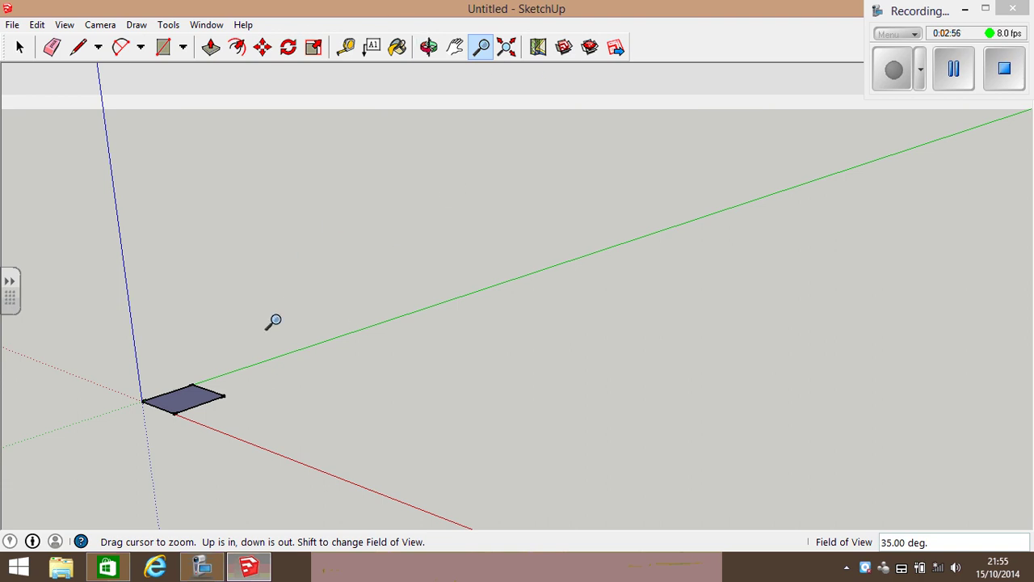
{"action": "scroll", "coordinate": [272, 320], "scroll_direction": "up", "scroll_amount": 2}
{"action": "scroll", "coordinate": [270, 311], "scroll_direction": "up", "scroll_amount": 2}
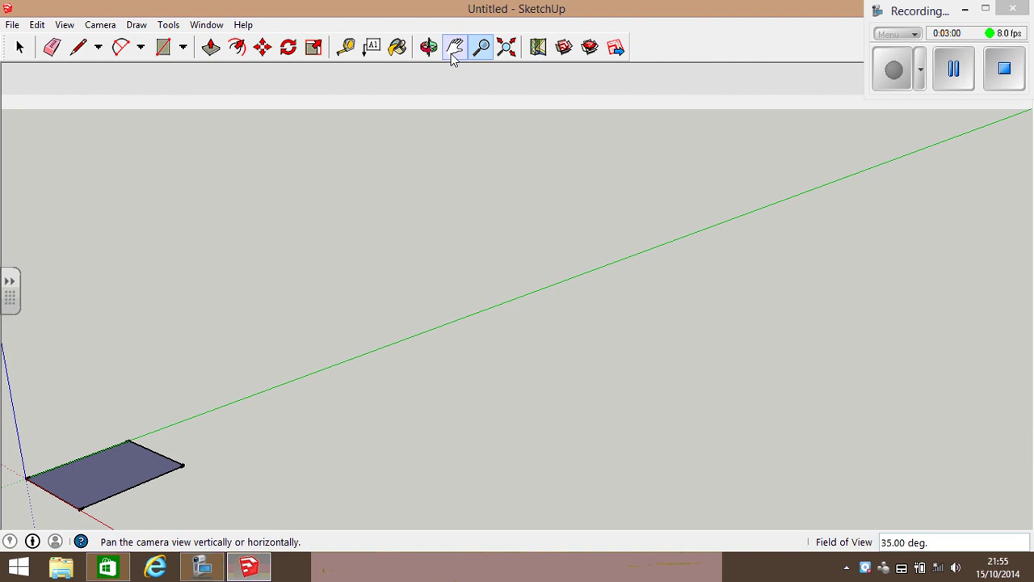
{"action": "left_click", "coordinate": [455, 47]}
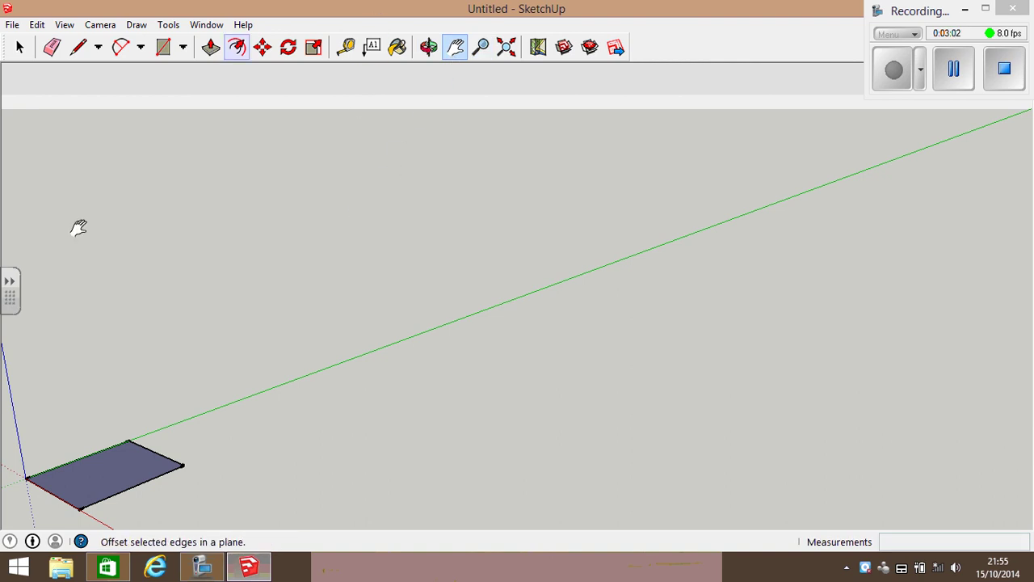
{"action": "left_click_drag", "start_coordinate": [61, 480], "coordinate": [450, 443]}
{"action": "scroll", "coordinate": [529, 398], "scroll_direction": "up", "scroll_amount": 5}
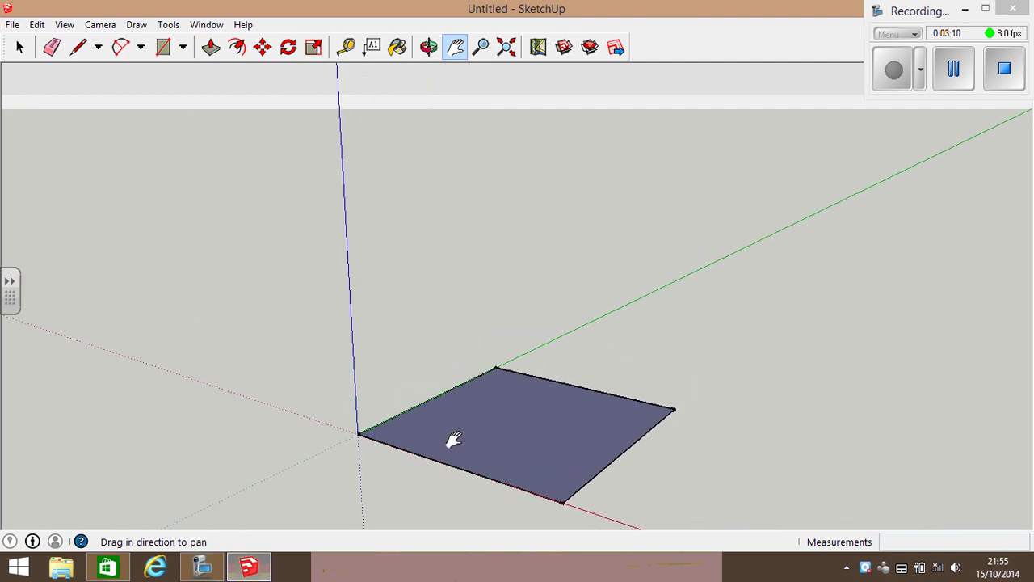
{"action": "left_click", "coordinate": [212, 46]}
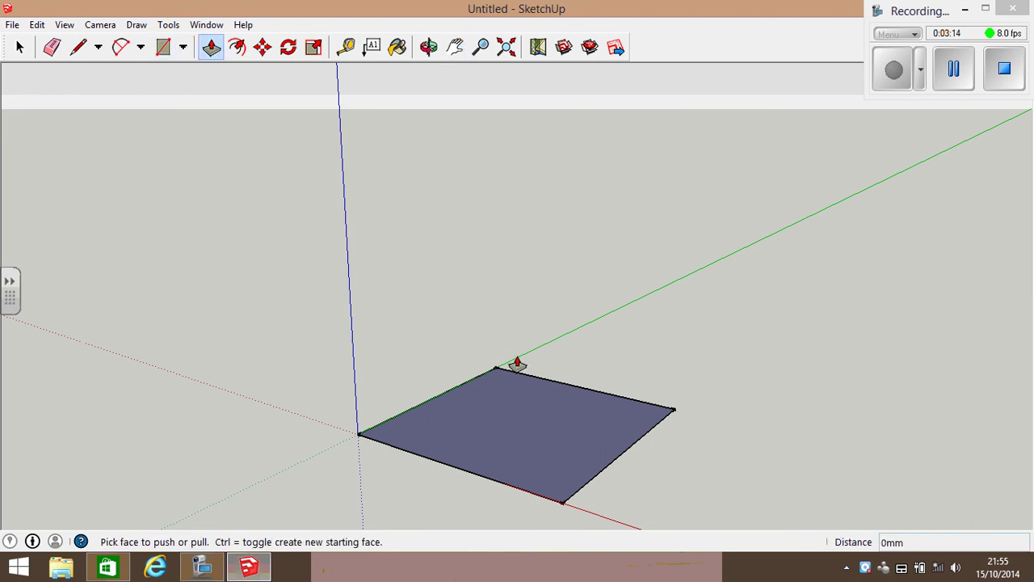
{"action": "left_click", "coordinate": [523, 410]}
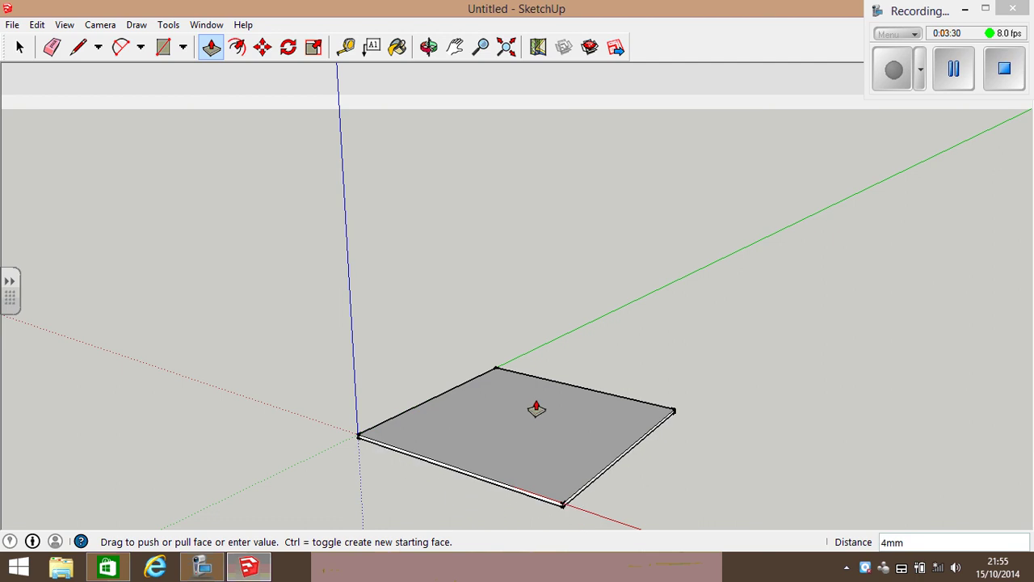
{"action": "left_click_drag", "start_coordinate": [588, 332], "coordinate": [587, 329]}
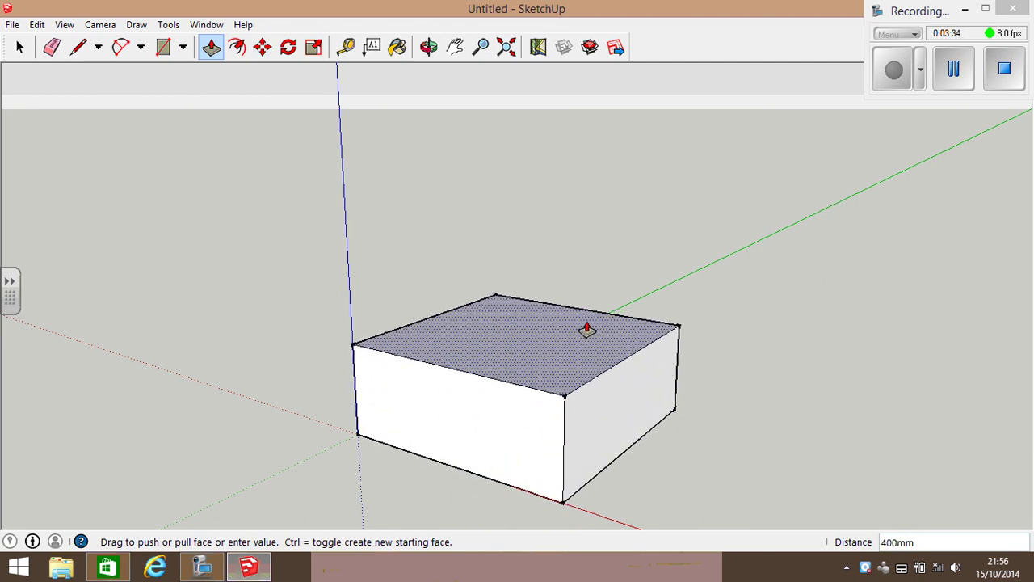
{"action": "key", "text": "Return"}
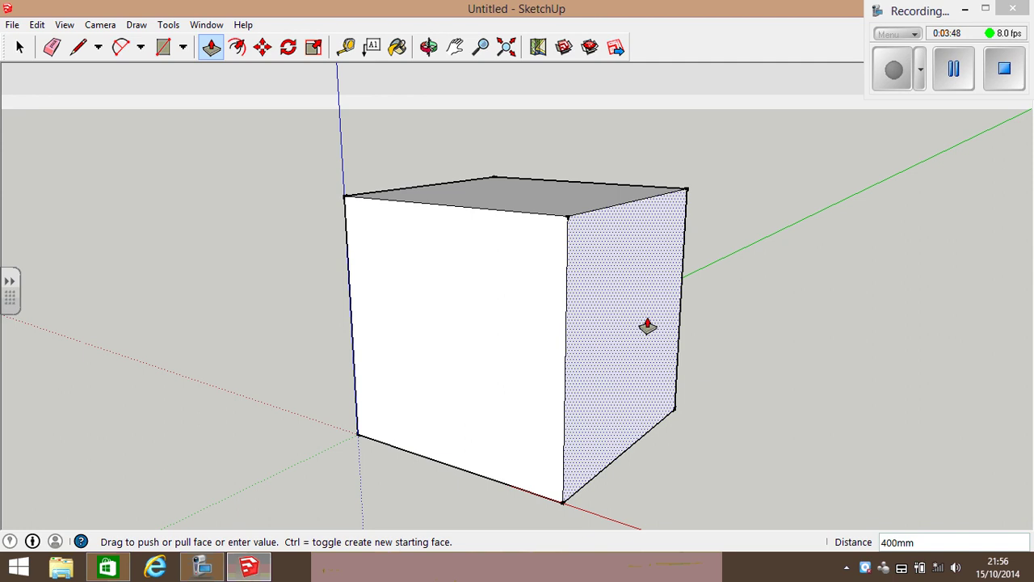
{"action": "left_click_drag", "start_coordinate": [688, 303], "coordinate": [397, 381]}
{"action": "key", "text": "ctrl+z"}
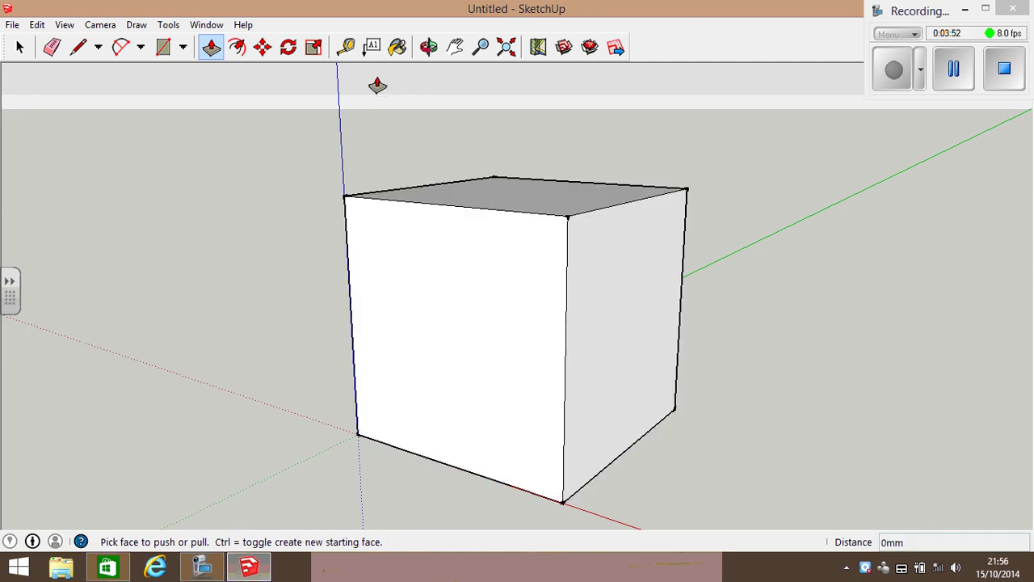
Place guide lines with the Tape Measure 30 mm in from both vertical edges and the top edge of the cube's side face at the end of the red axis.
{"action": "left_click", "coordinate": [428, 48]}
{"action": "left_click_drag", "start_coordinate": [676, 267], "coordinate": [428, 224]}
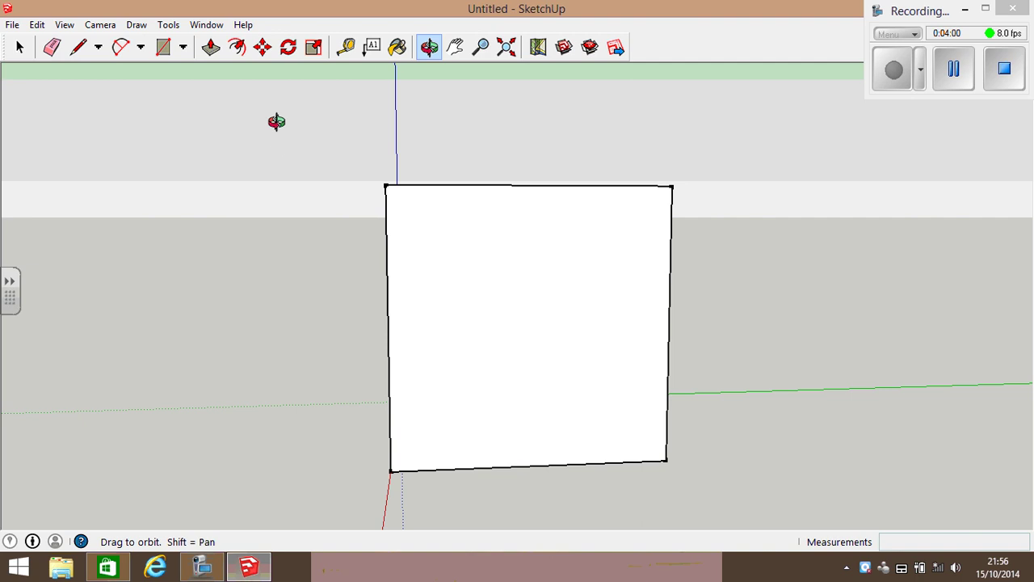
{"action": "left_click", "coordinate": [348, 47]}
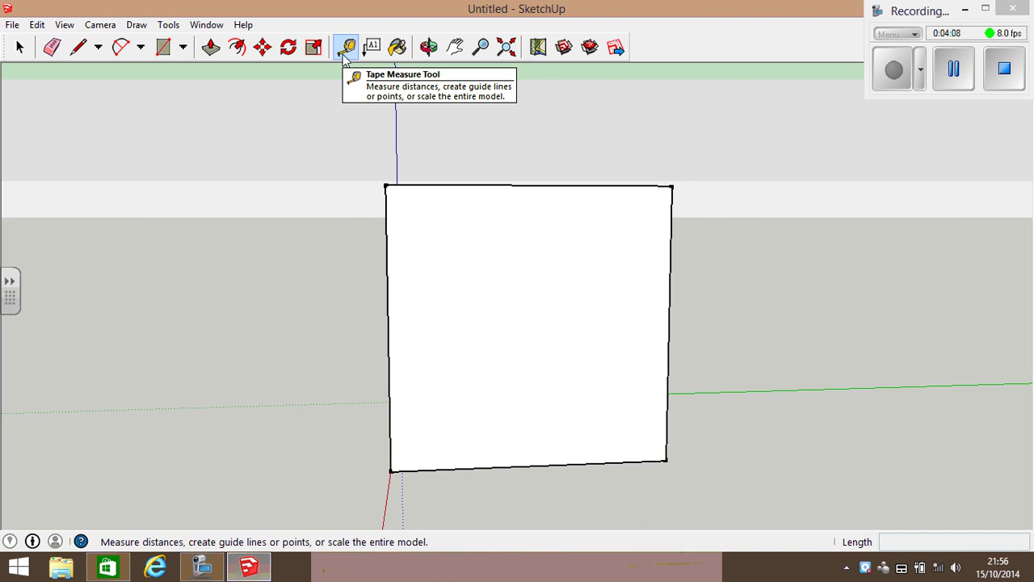
{"action": "left_click", "coordinate": [389, 304]}
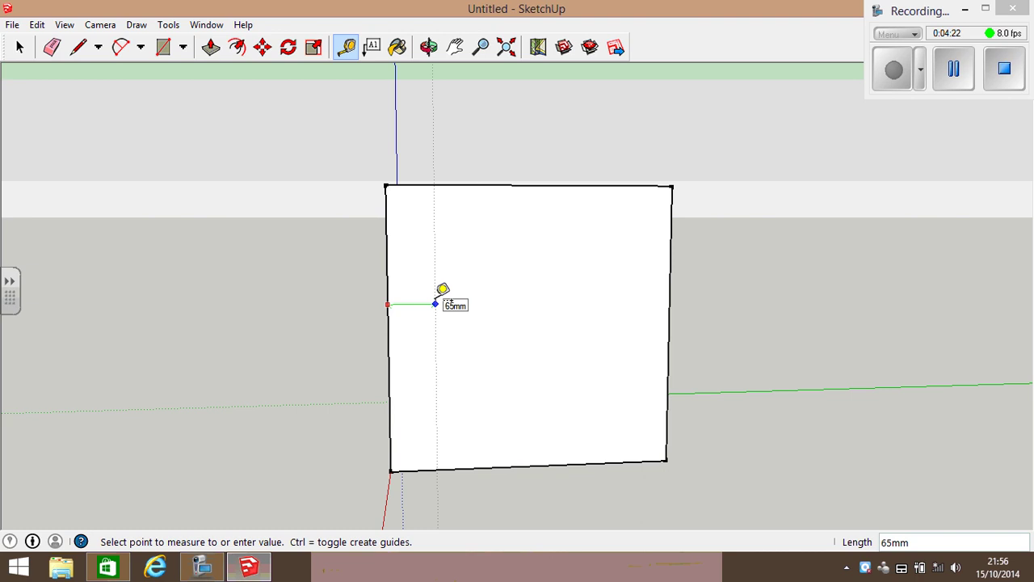
{"action": "key", "text": "Return"}
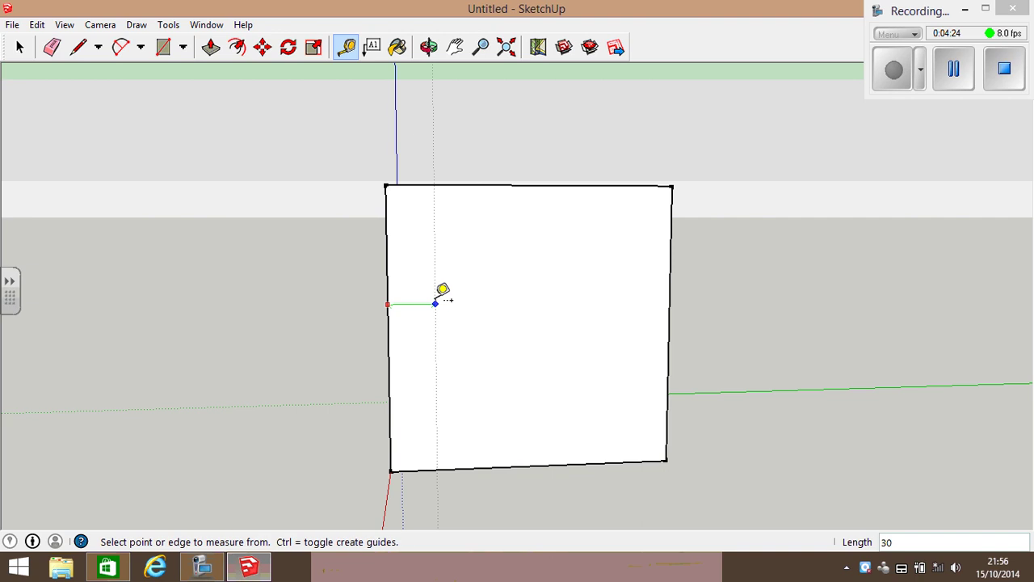
{"action": "left_click", "coordinate": [669, 311]}
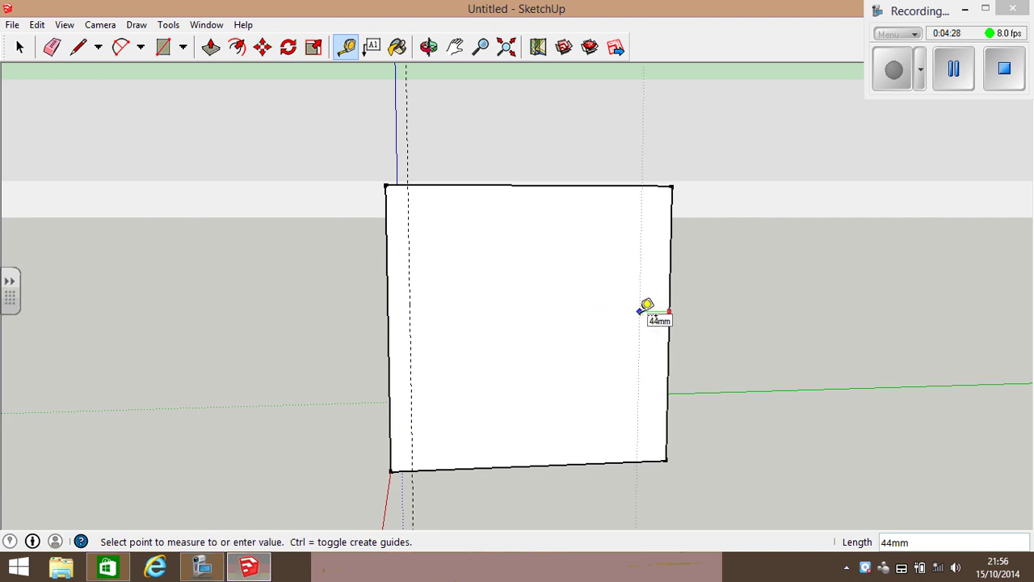
{"action": "left_click", "coordinate": [639, 311]}
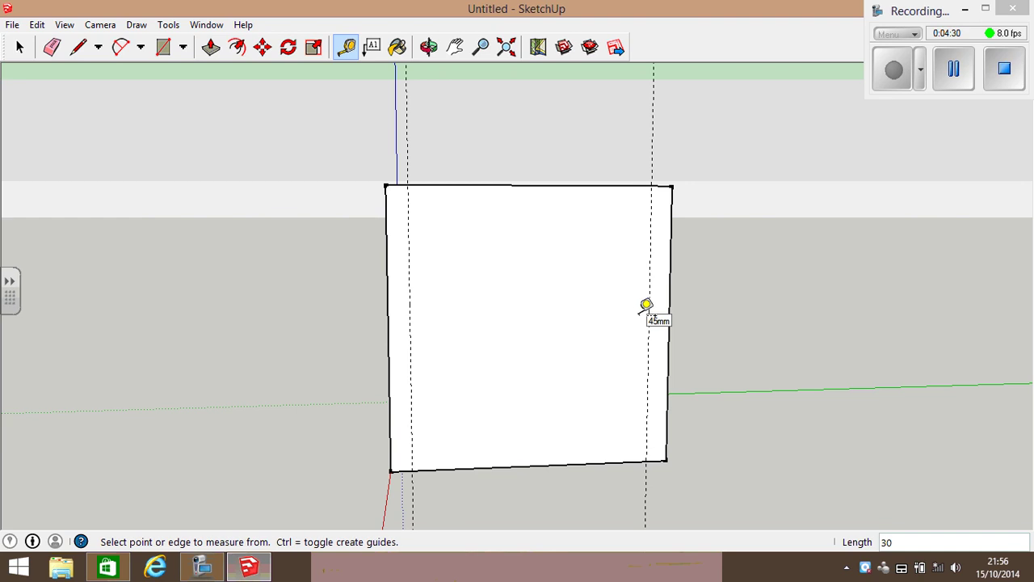
{"action": "left_click", "coordinate": [566, 186]}
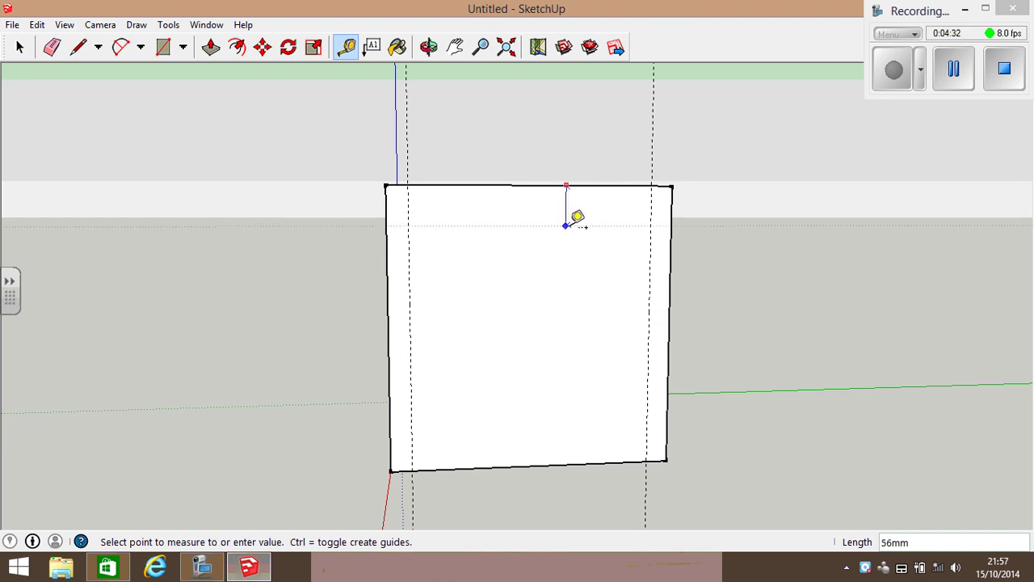
{"action": "type", "text": "30"}
{"action": "key", "text": "Return"}
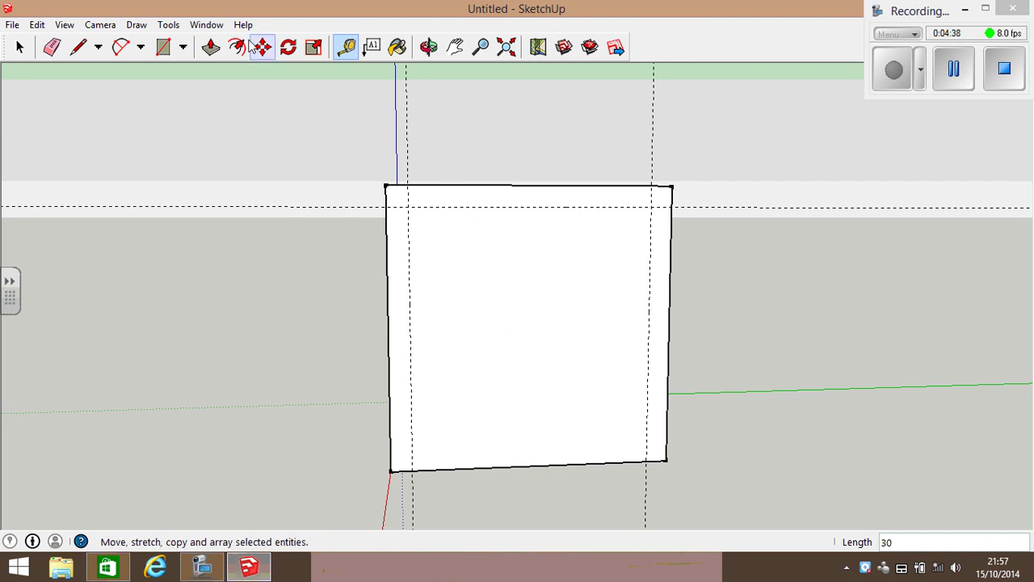
Draw a 370 x 340 mm rectangle on the side face from the upper-left guide intersection to where the right guide meets the bottom edge.
{"action": "left_click", "coordinate": [162, 49]}
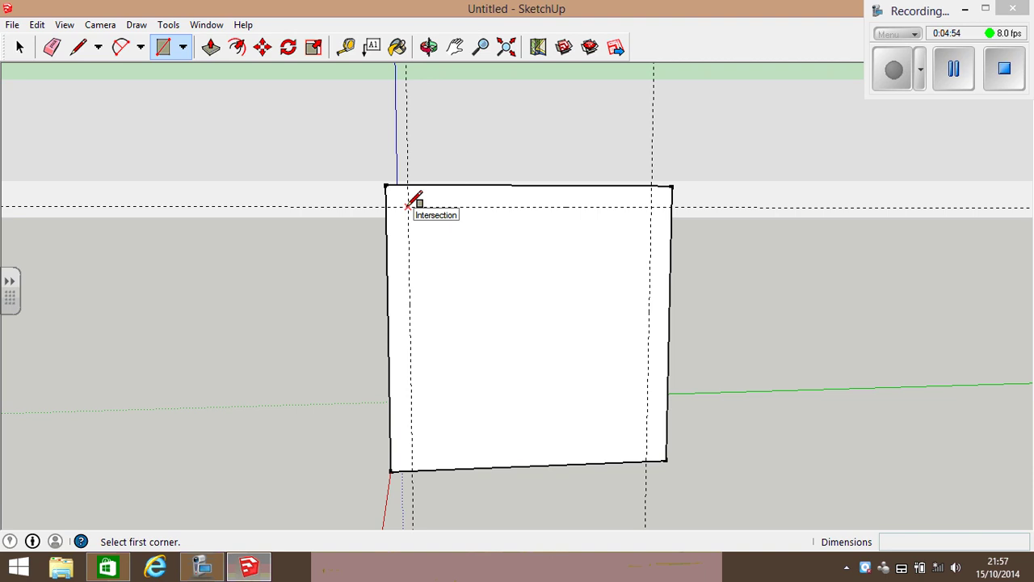
{"action": "left_click", "coordinate": [408, 206]}
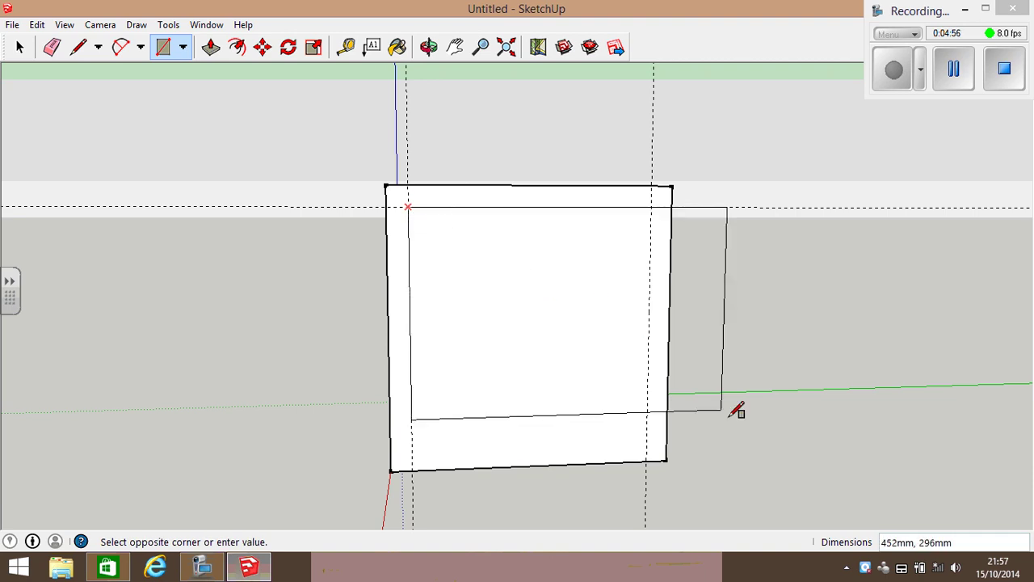
{"action": "left_click", "coordinate": [647, 462]}
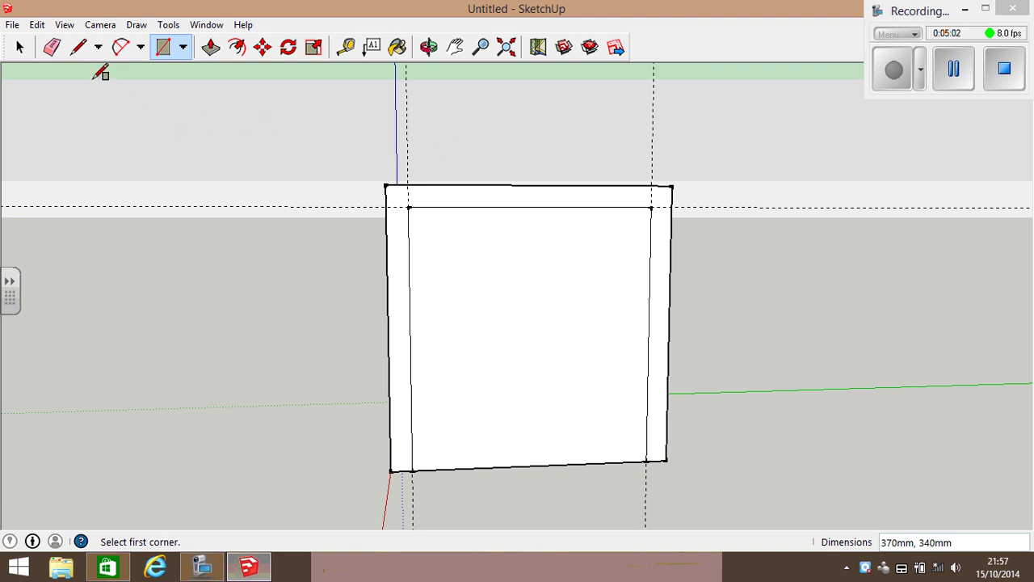
Erase the construction guide lines around the side face's inner rectangle.
{"action": "left_click", "coordinate": [52, 47]}
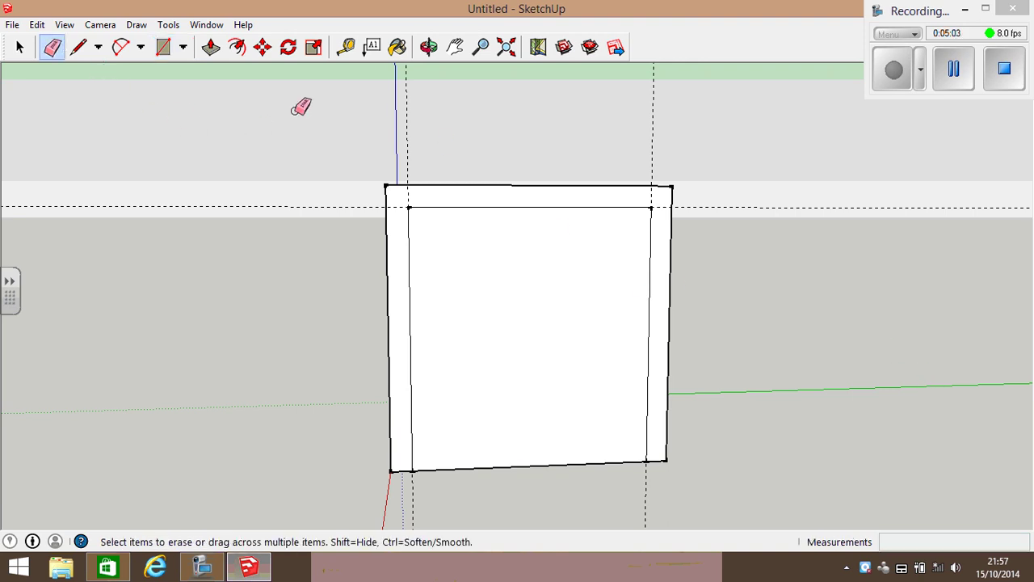
{"action": "left_click", "coordinate": [406, 114]}
{"action": "left_click", "coordinate": [362, 207]}
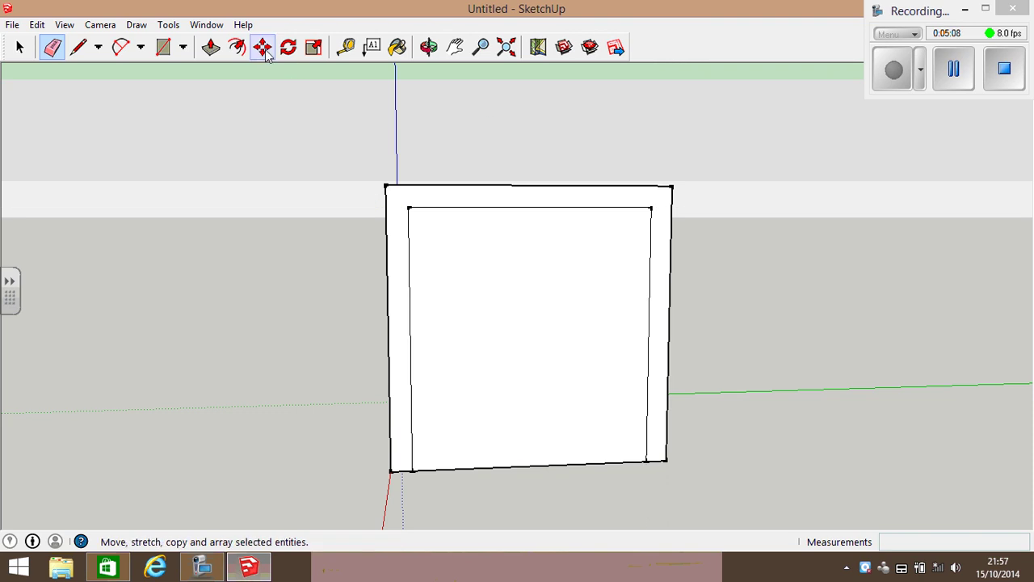
Push/Pull the inner rectangle inward by 400 mm through to the cube's opposite side to open a passage.
{"action": "left_click", "coordinate": [428, 46]}
{"action": "mouse_move", "coordinate": [455, 298]}
{"action": "left_mouse_down"}
{"action": "mouse_move", "coordinate": [654, 266]}
{"action": "mouse_move", "coordinate": [670, 293]}
{"action": "left_mouse_up"}
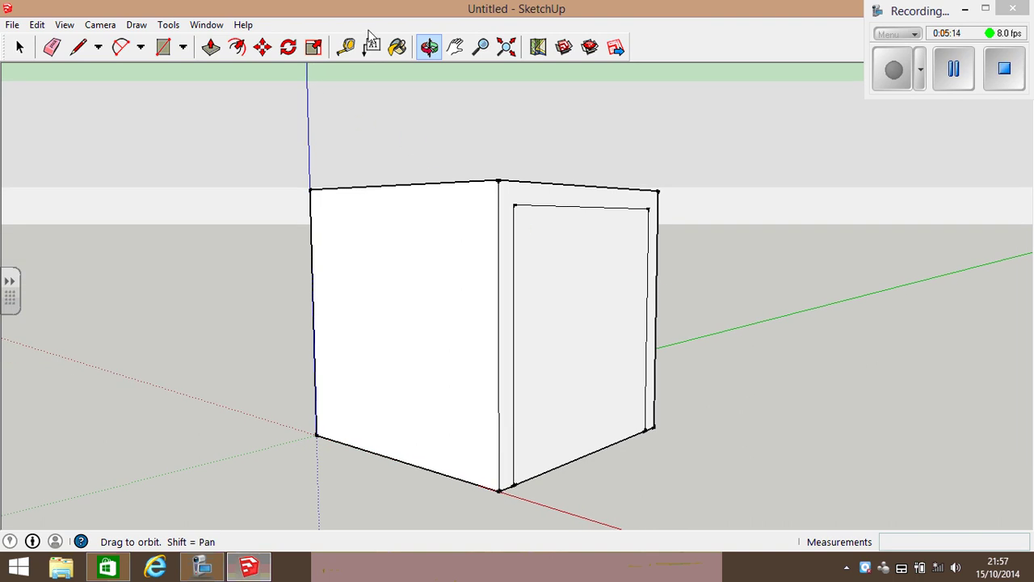
{"action": "left_click", "coordinate": [212, 47]}
{"action": "left_click_drag", "start_coordinate": [527, 382], "coordinate": [309, 359]}
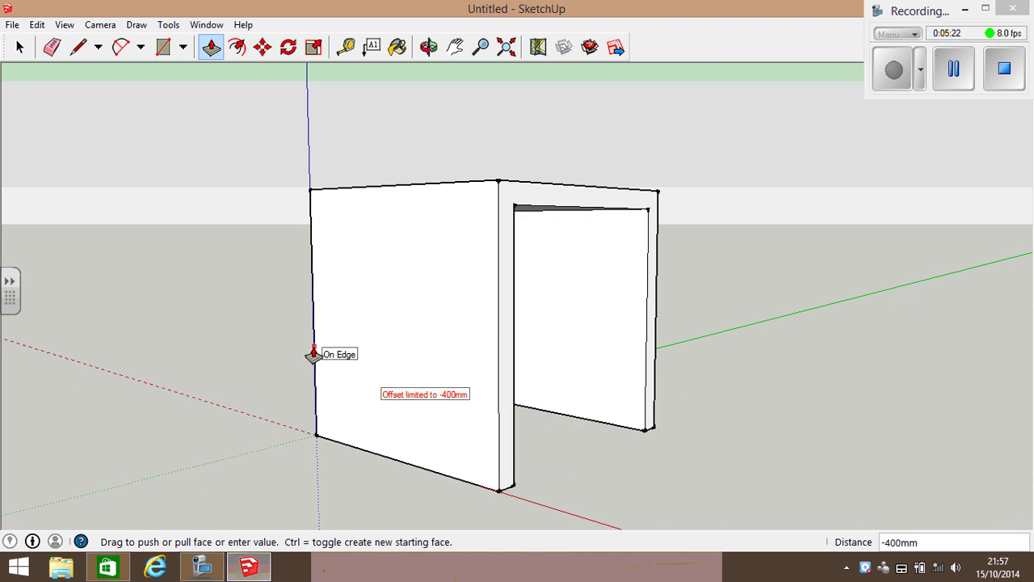
{"action": "left_click_drag", "start_coordinate": [313, 355], "coordinate": [313, 357]}
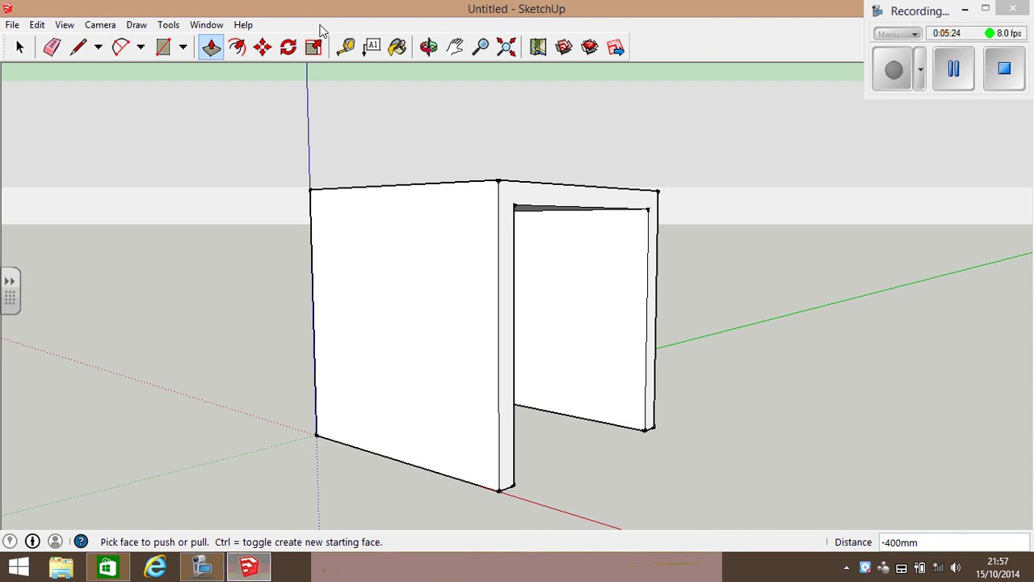
Place guide lines with the Tape Measure 30 mm in from both vertical edges and the top edge of the solid face along the red axis.
{"action": "left_click", "coordinate": [428, 46]}
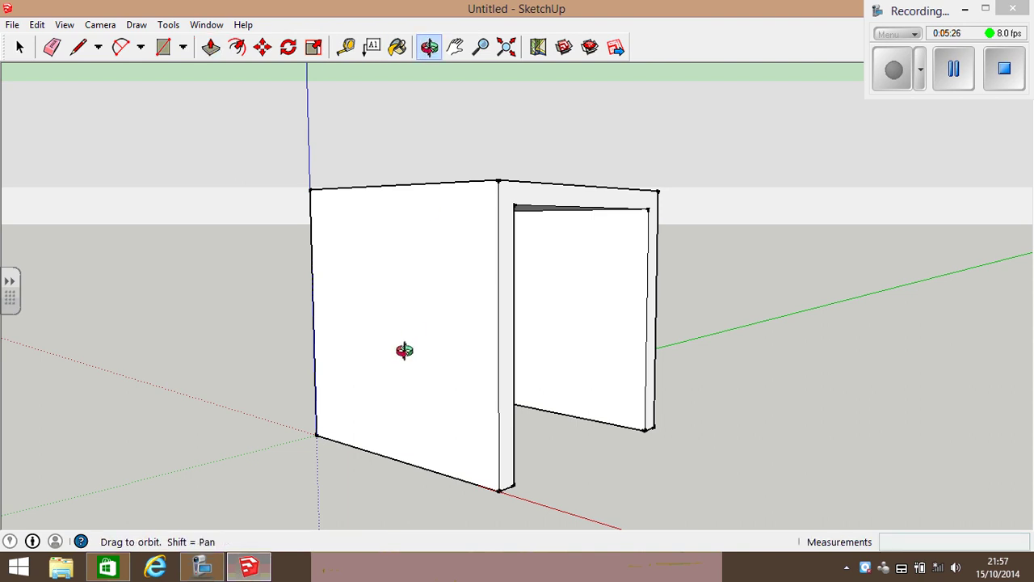
{"action": "left_click_drag", "start_coordinate": [404, 349], "coordinate": [619, 358]}
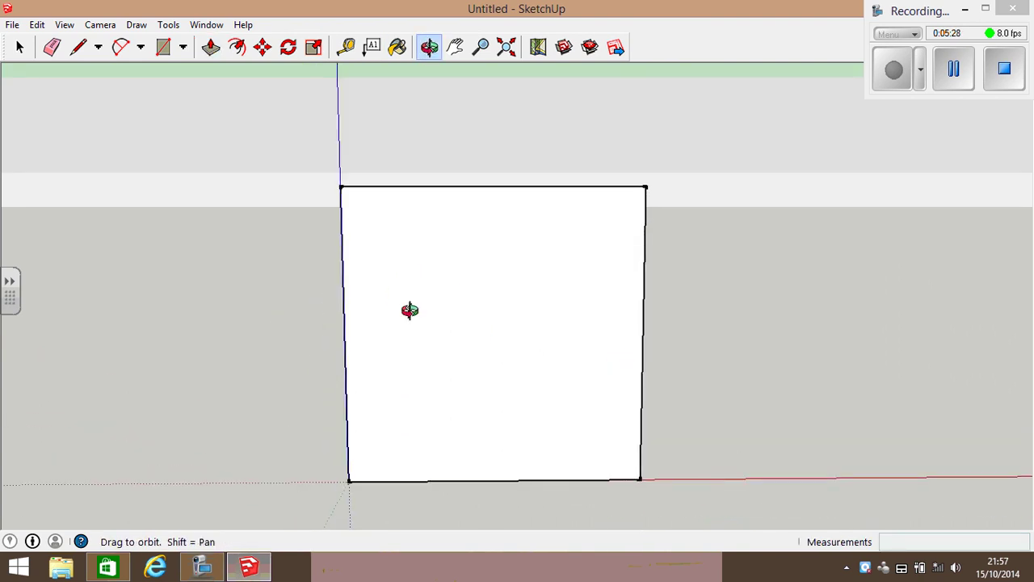
{"action": "left_click_drag", "start_coordinate": [346, 326], "coordinate": [389, 335]}
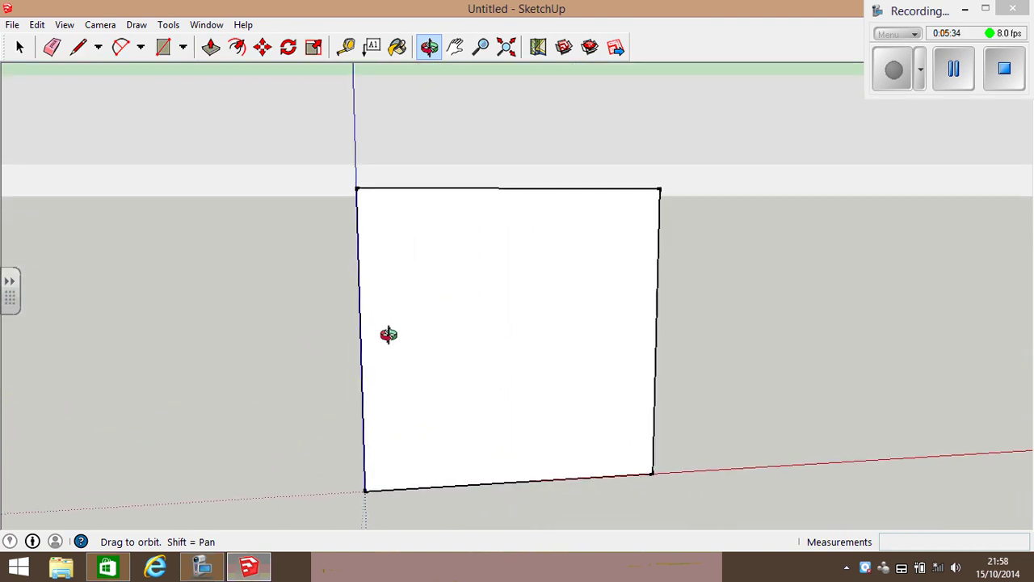
{"action": "middle_click_drag", "start_coordinate": [388, 334], "coordinate": [380, 336]}
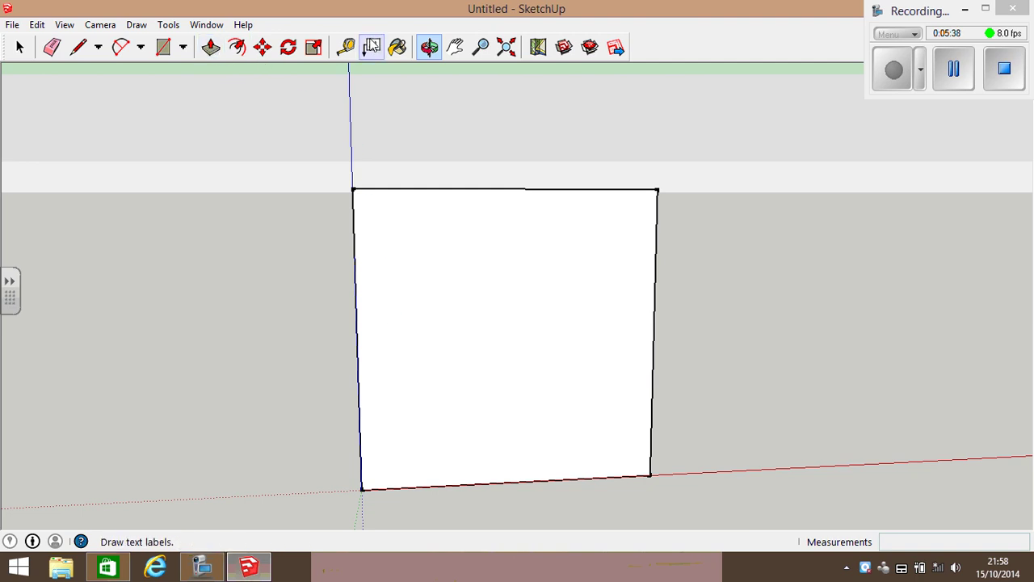
{"action": "left_click", "coordinate": [347, 46]}
{"action": "left_click", "coordinate": [357, 299]}
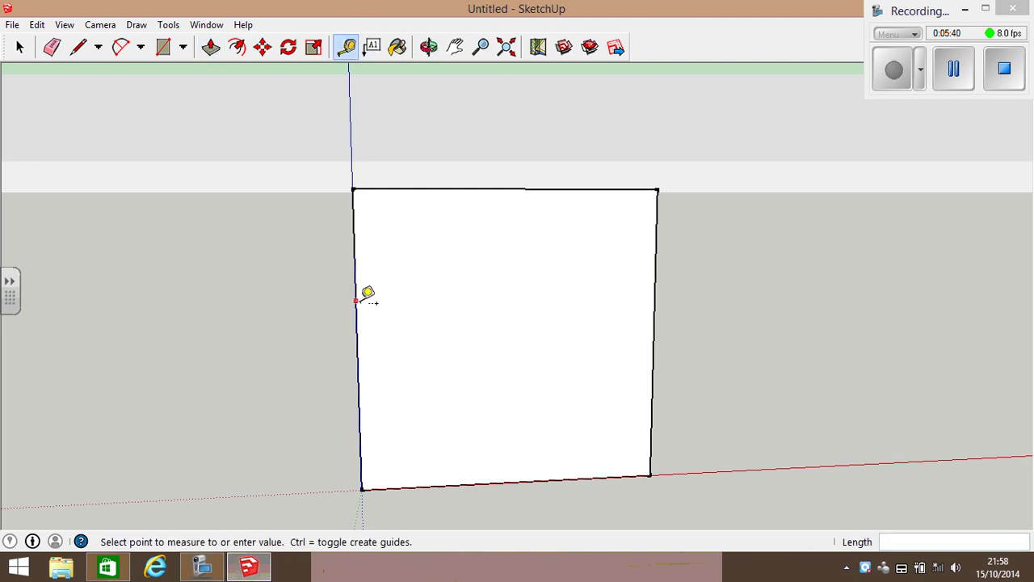
{"action": "type", "text": "30"}
{"action": "key", "text": "Return"}
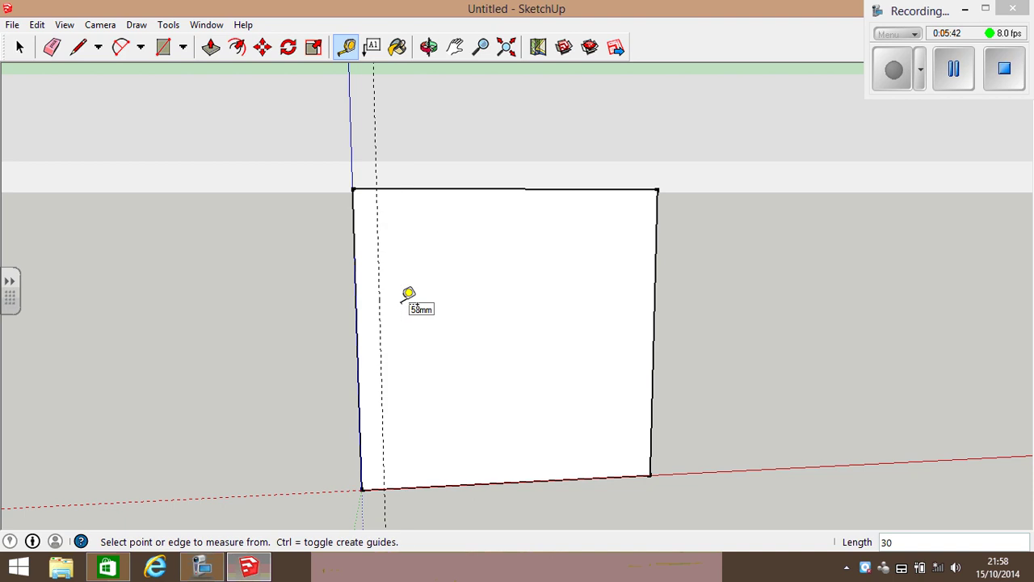
{"action": "left_click", "coordinate": [656, 277]}
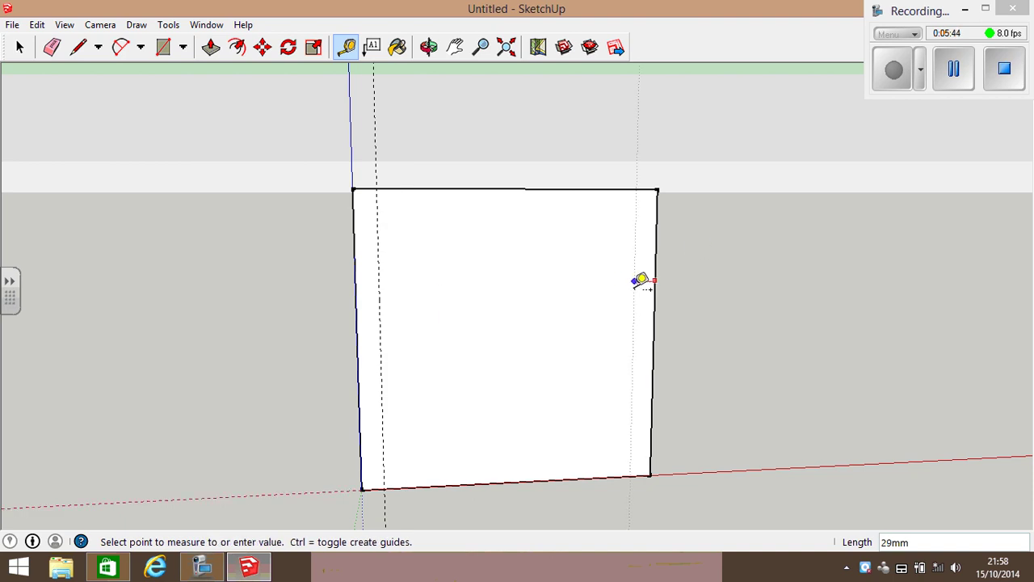
{"action": "type", "text": "30"}
{"action": "key", "text": "Return"}
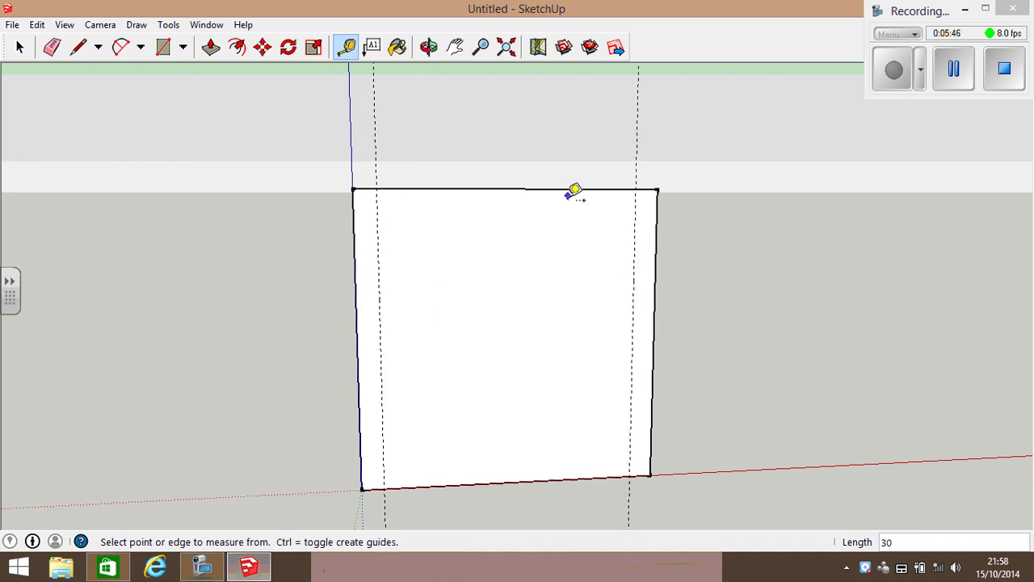
{"action": "left_click", "coordinate": [568, 189]}
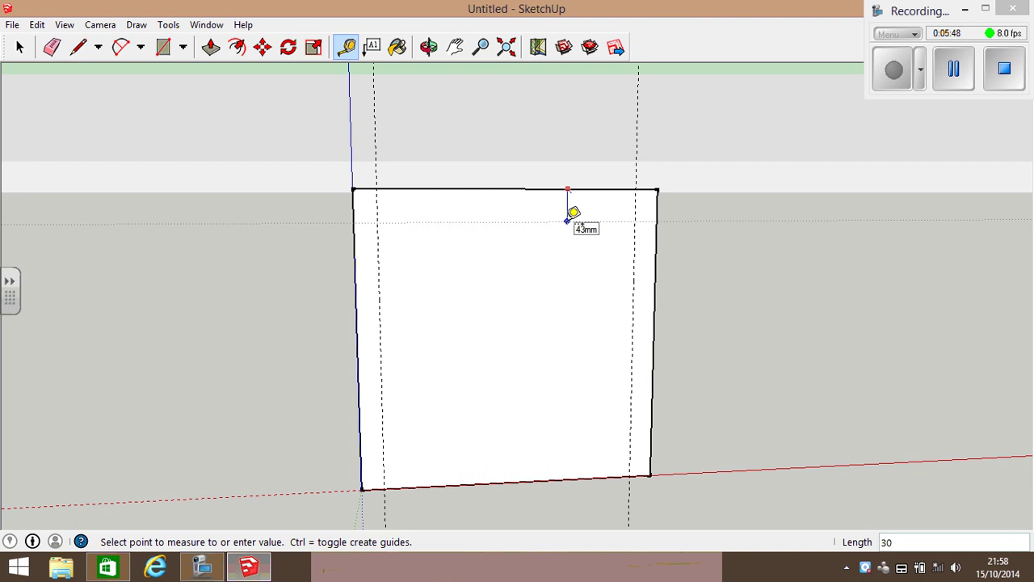
{"action": "type", "text": "30"}
{"action": "key", "text": "Return"}
Draw a 370 x 340 mm rectangle on the red-axis face from the upper-left guide intersection to where the right guide meets the bottom edge.
{"action": "left_click", "coordinate": [164, 54]}
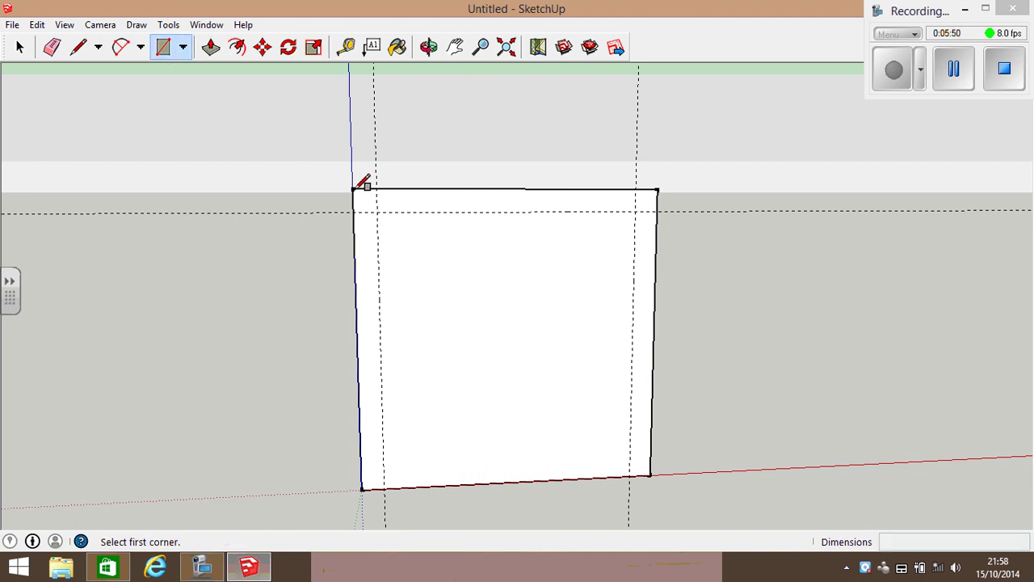
{"action": "left_click", "coordinate": [376, 213]}
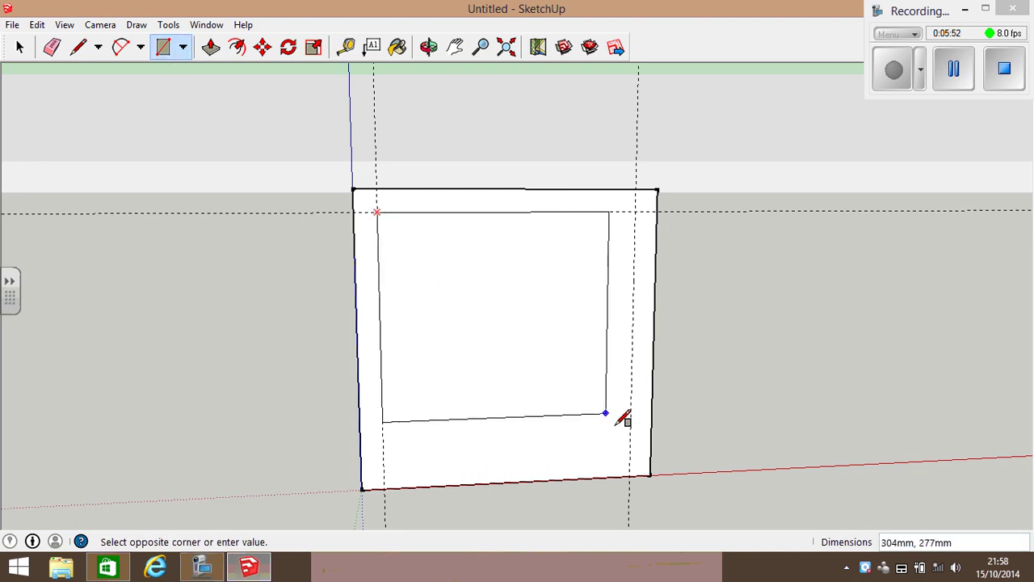
{"action": "left_click", "coordinate": [631, 476]}
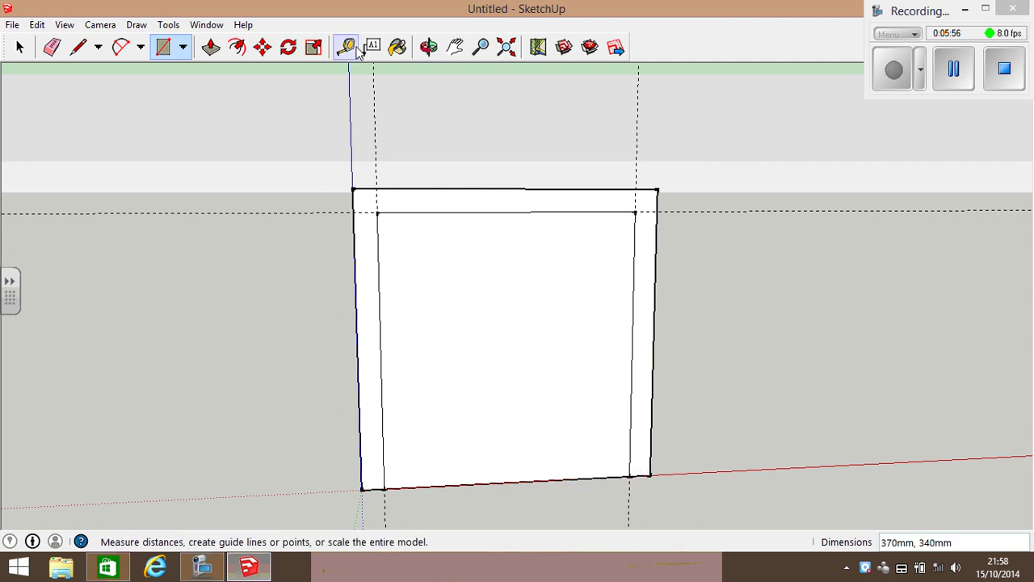
Push/Pull the new rectangle on the red-axis face inward by 30 mm to the inner side of the wall.
{"action": "left_click", "coordinate": [429, 47]}
{"action": "left_click_drag", "start_coordinate": [404, 284], "coordinate": [404, 224]}
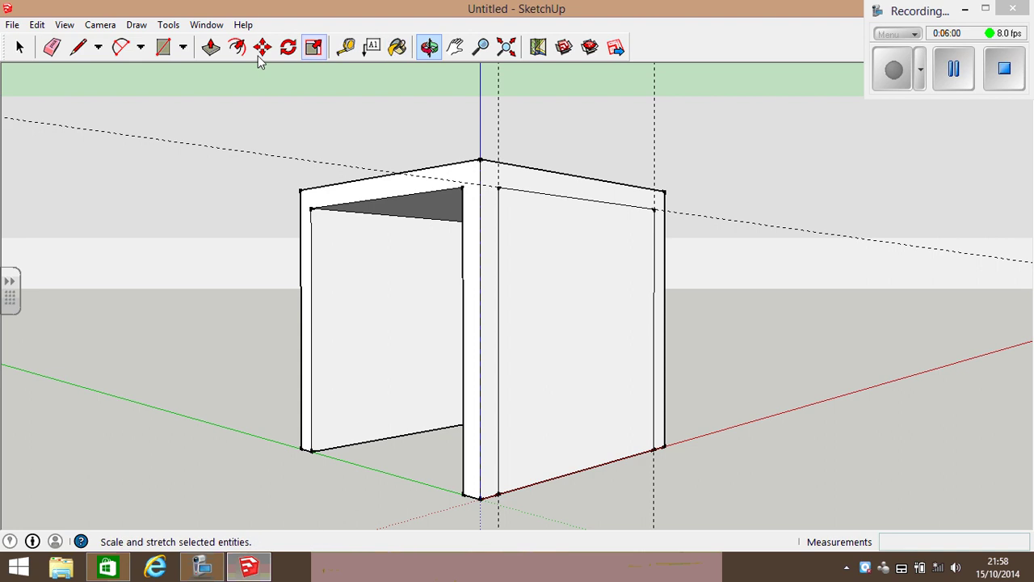
{"action": "left_click", "coordinate": [211, 47]}
{"action": "left_click", "coordinate": [557, 340]}
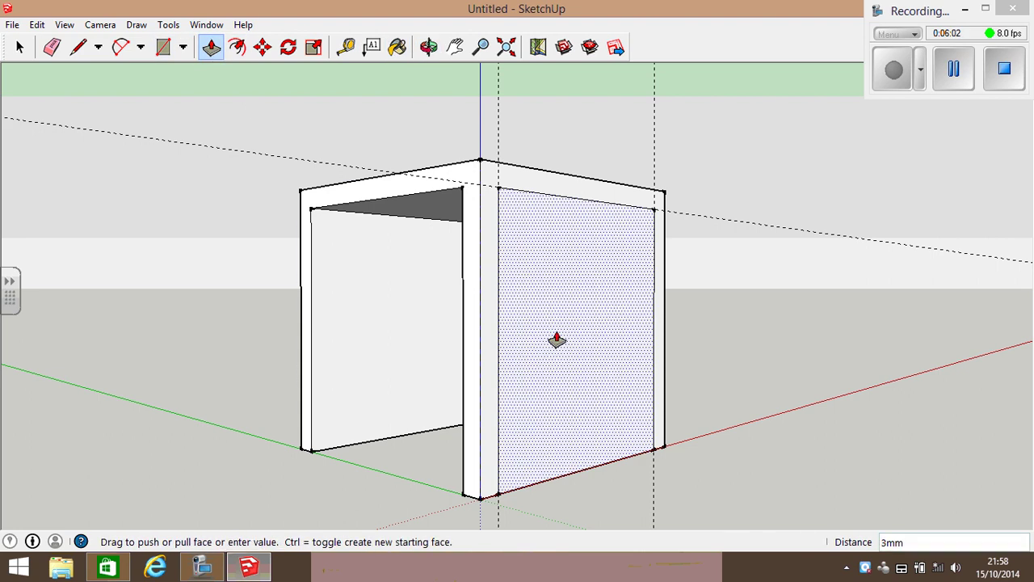
{"action": "left_click", "coordinate": [463, 365]}
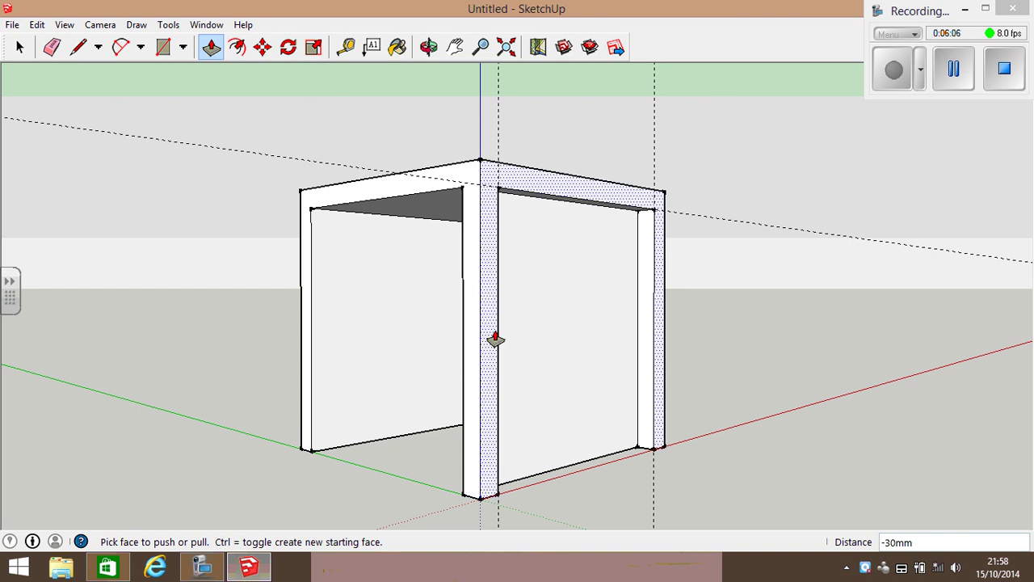
Erase the bottom edge of the recessed inner panel on the red-axis side to remove the leftover face from the opening.
{"action": "left_click", "coordinate": [50, 48]}
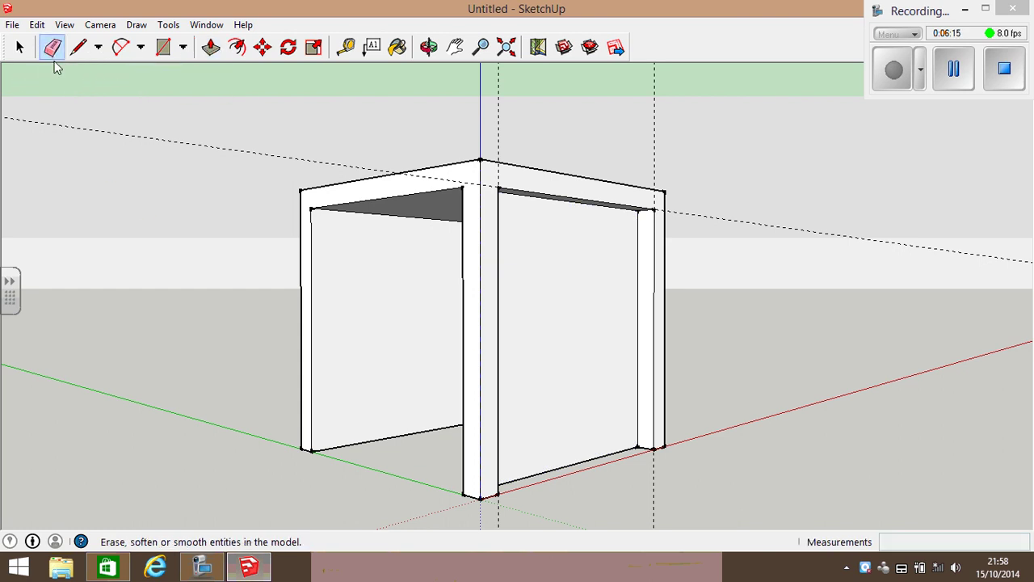
{"action": "left_click", "coordinate": [612, 455]}
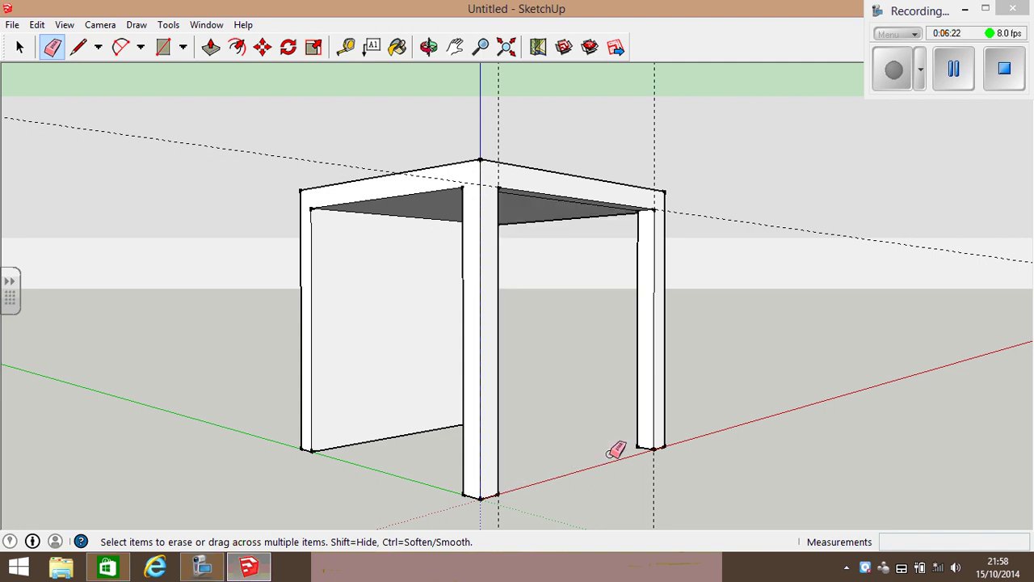
{"action": "key", "text": "ctrl+z"}
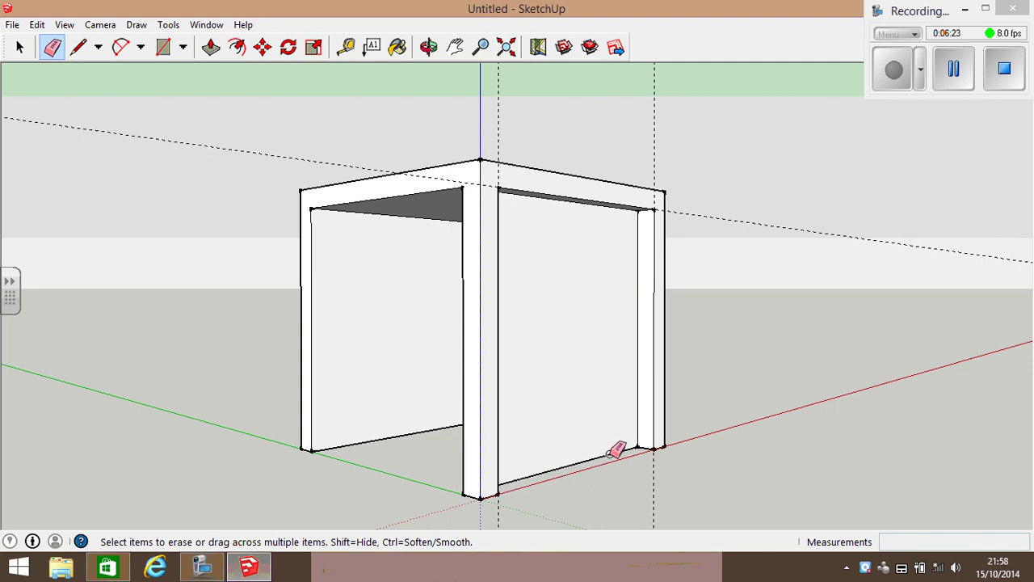
{"action": "left_click", "coordinate": [638, 333]}
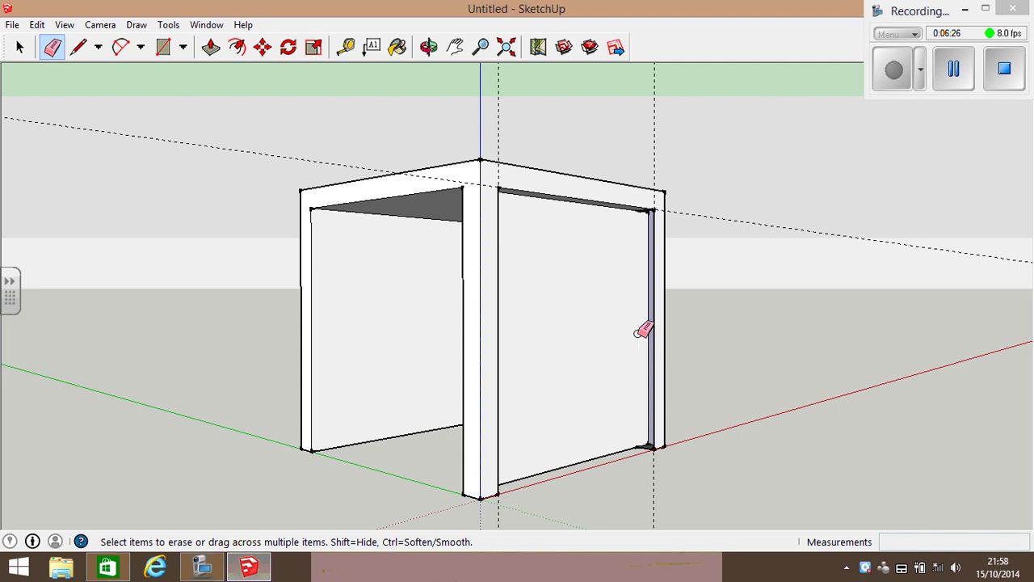
{"action": "left_click", "coordinate": [661, 443]}
{"action": "left_click", "coordinate": [606, 455]}
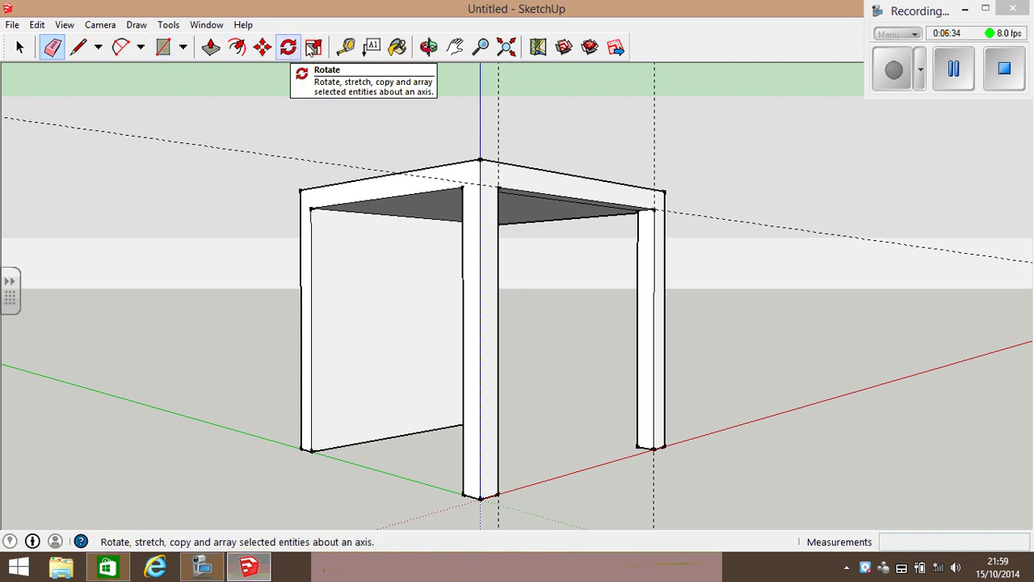
Place guide lines 30 mm in from both vertical edges and the top edge of the remaining solid face at the end of the green axis.
{"action": "left_click", "coordinate": [430, 47]}
{"action": "left_click_drag", "start_coordinate": [358, 234], "coordinate": [615, 258]}
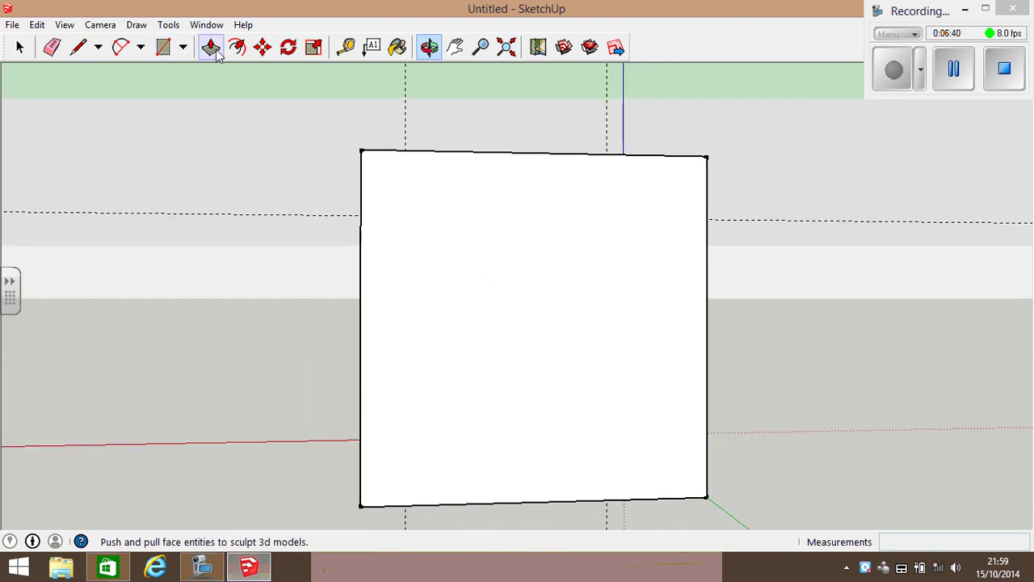
{"action": "left_click", "coordinate": [345, 47]}
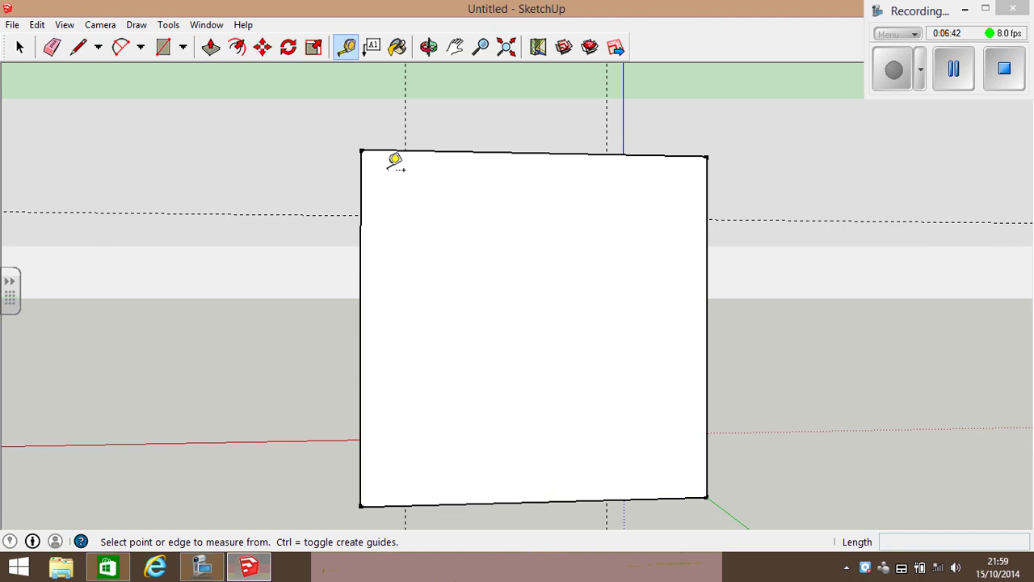
{"action": "left_click", "coordinate": [361, 264]}
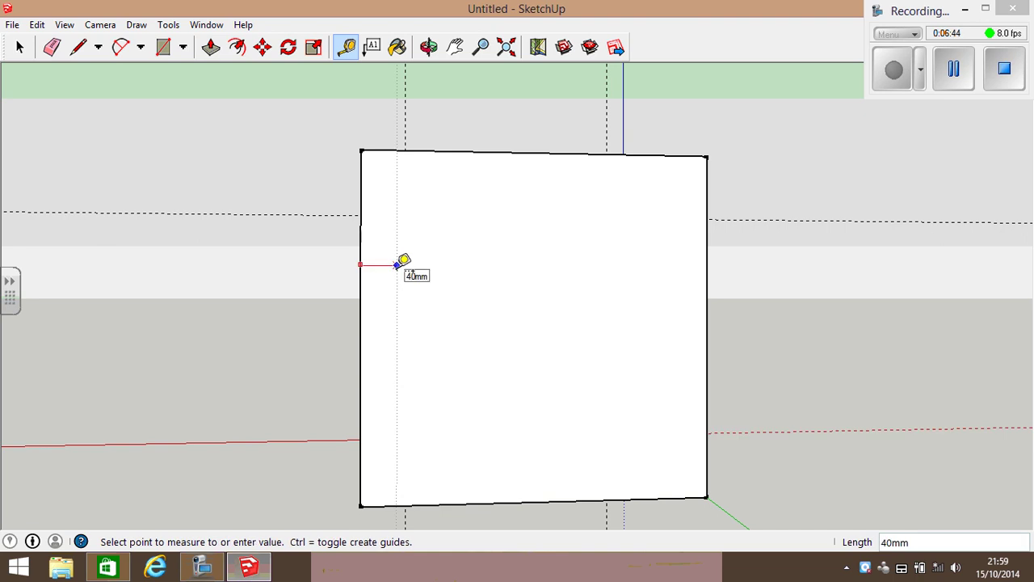
{"action": "type", "text": "30"}
{"action": "key", "text": "Return"}
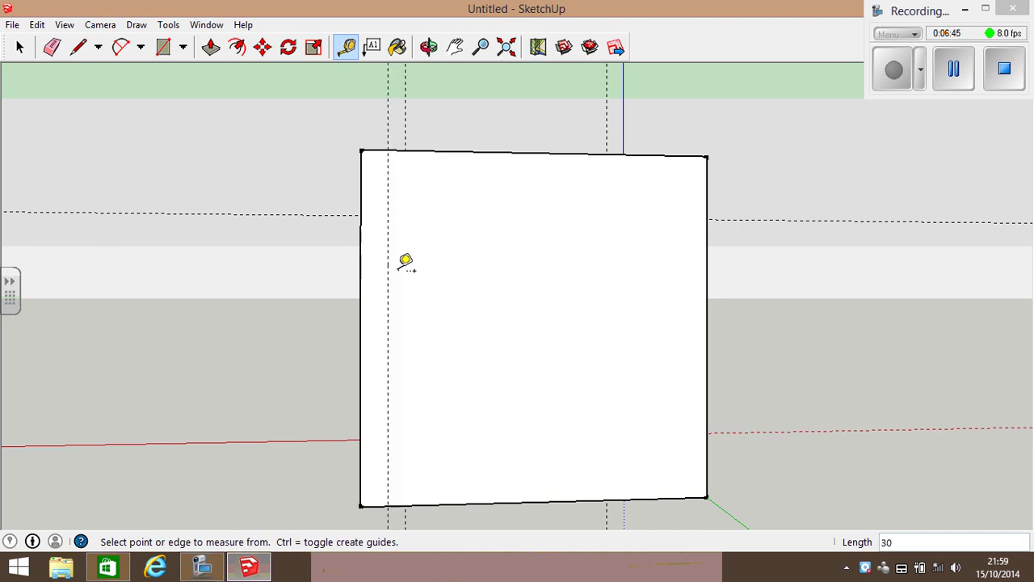
{"action": "left_click", "coordinate": [488, 151]}
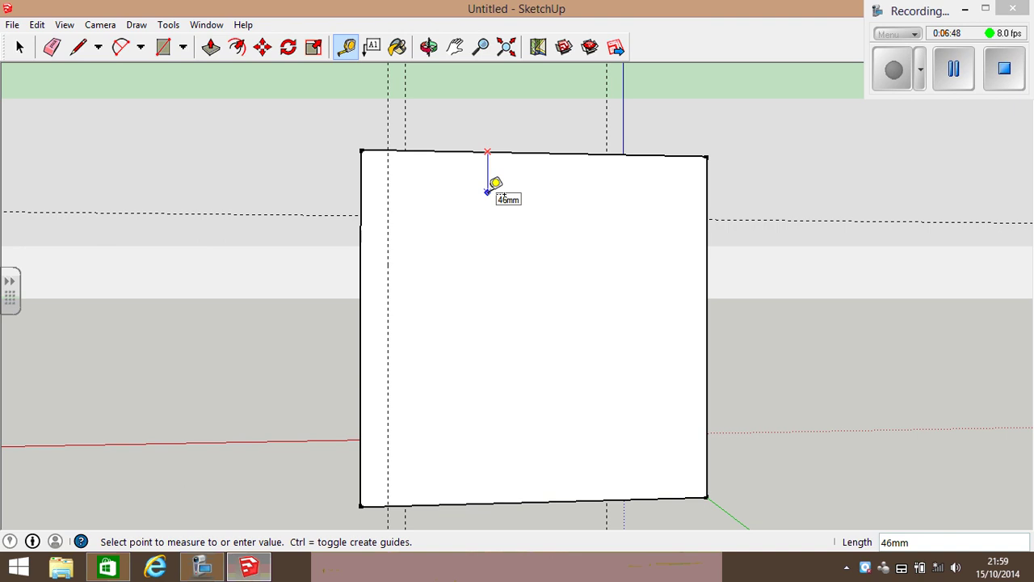
{"action": "key", "text": "Escape"}
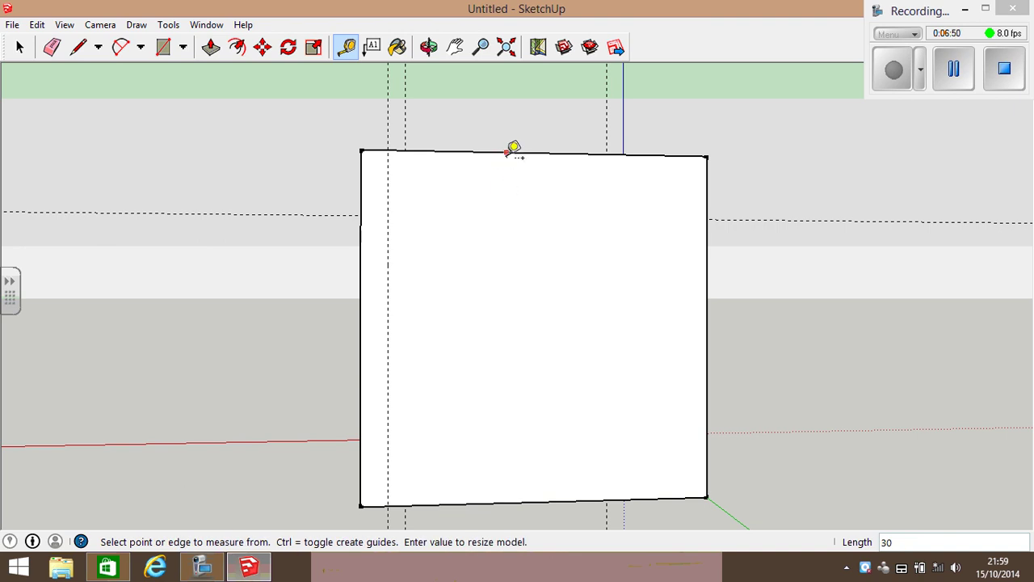
{"action": "left_click", "coordinate": [507, 152]}
{"action": "type", "text": "0"}
{"action": "key", "text": "Return"}
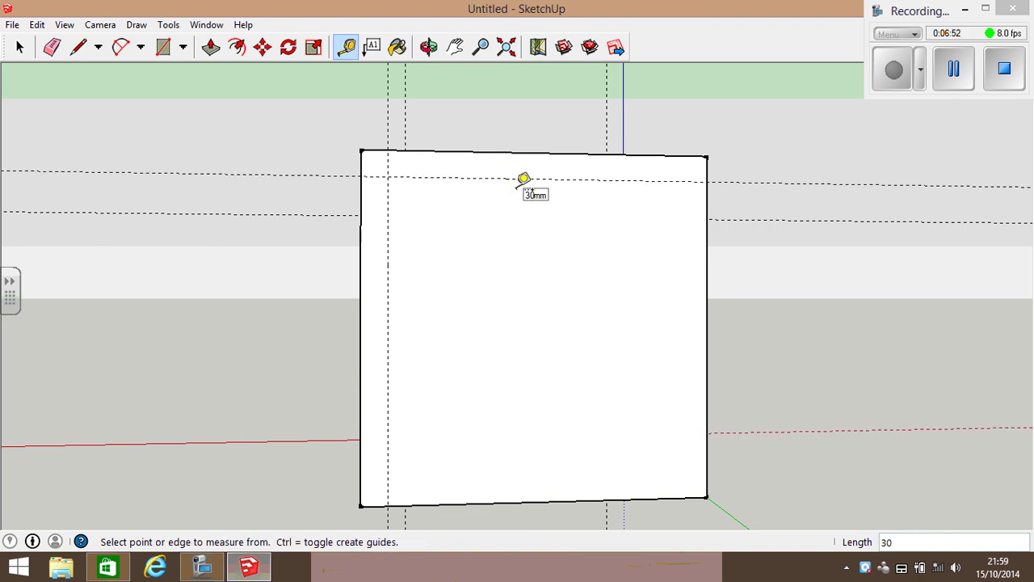
{"action": "left_click", "coordinate": [708, 228]}
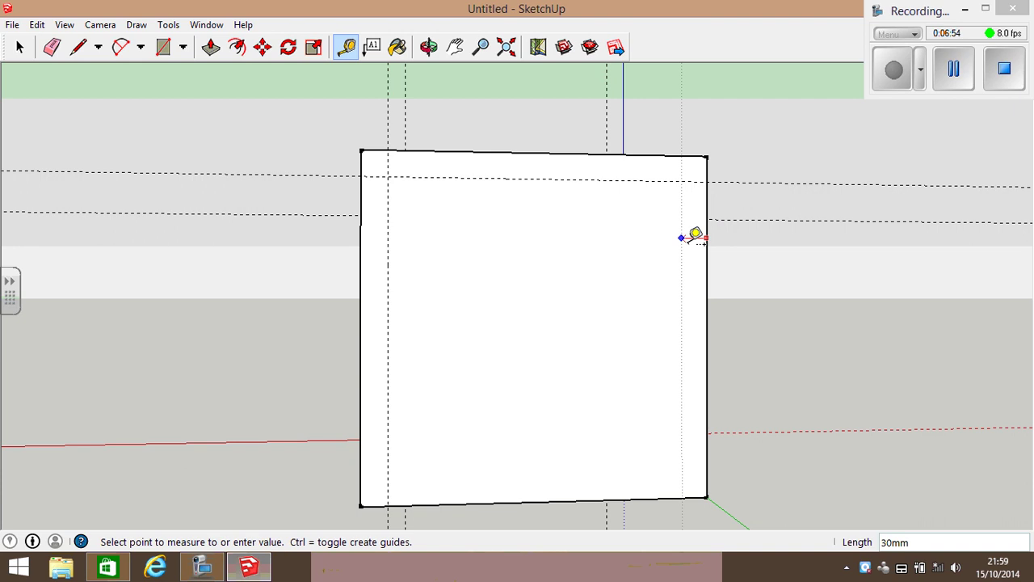
{"action": "type", "text": "30"}
{"action": "key", "text": "Return"}
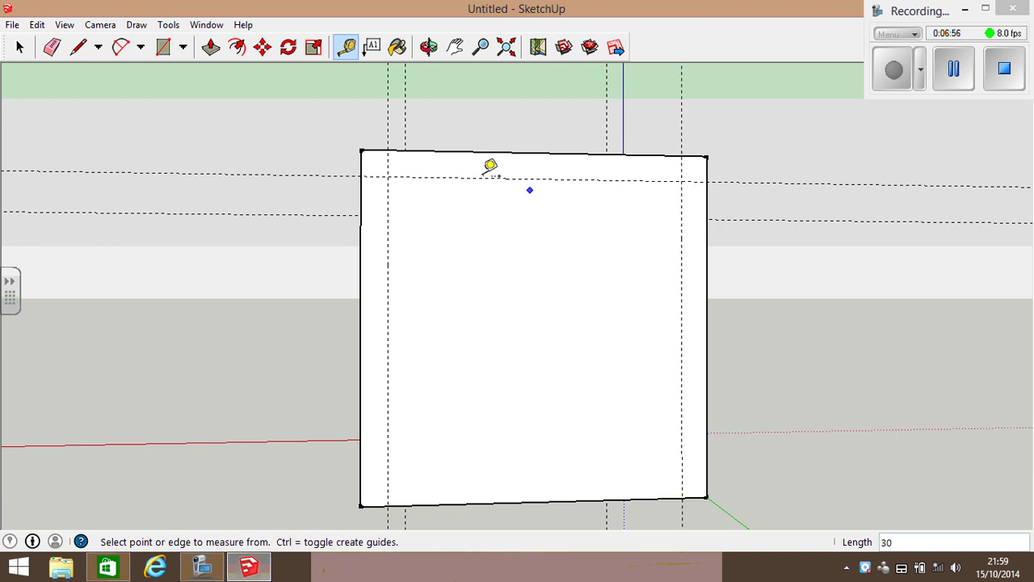
Draw a 370 x 340 mm rectangle on the remaining solid face from the upper-left guide intersection to where the right guide meets the bottom edge.
{"action": "left_click", "coordinate": [160, 47]}
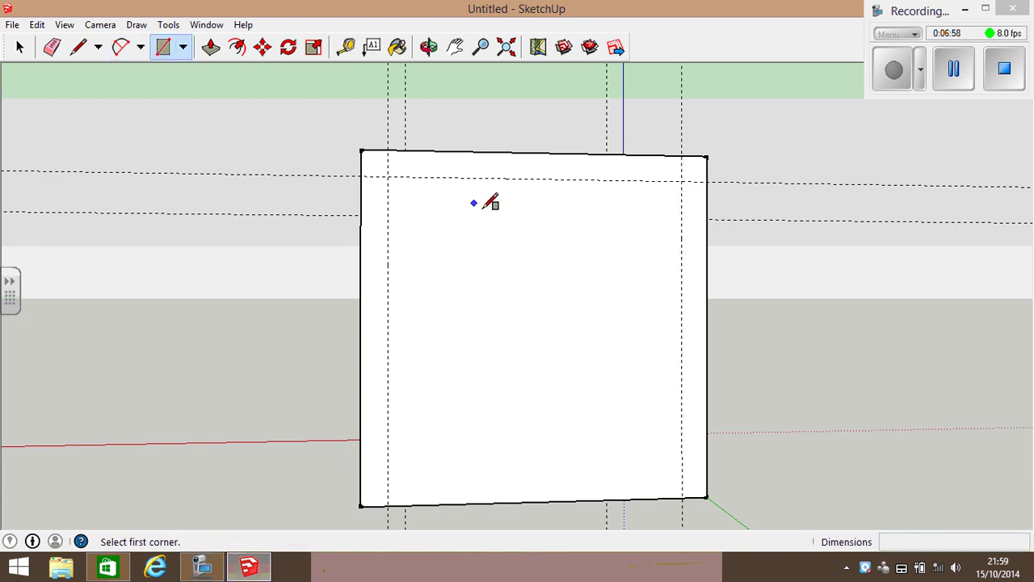
{"action": "left_click", "coordinate": [388, 177]}
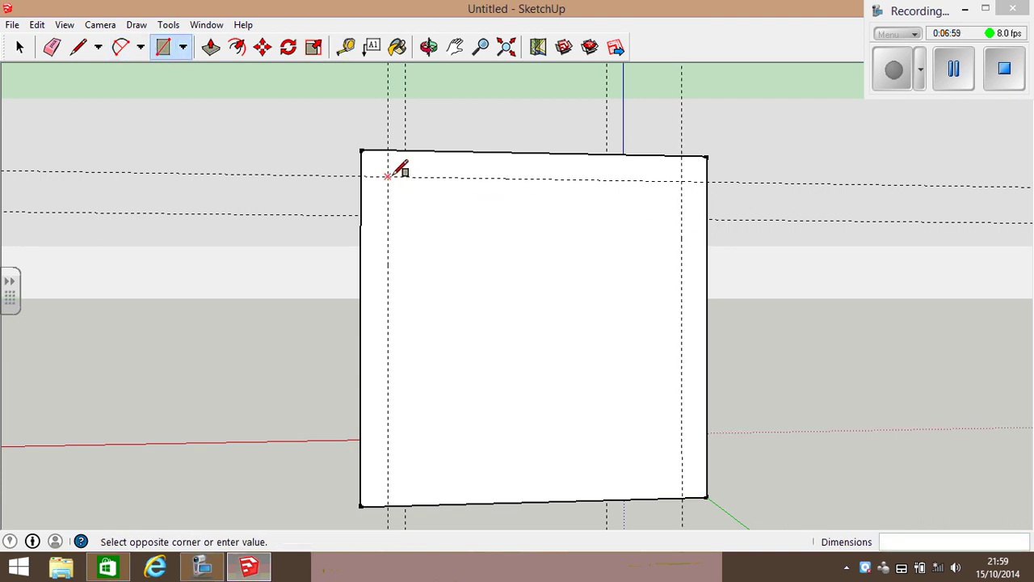
{"action": "left_click", "coordinate": [683, 498]}
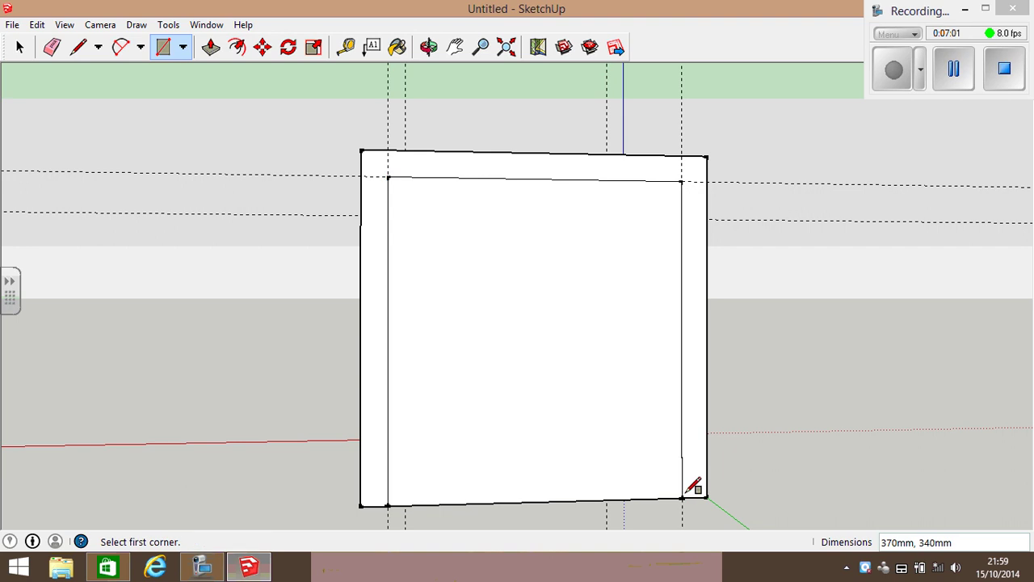
Push/Pull the rectangle on the last solid side inward 30 mm and erase the recessed panel's bottom edge to open that side.
{"action": "left_click", "coordinate": [429, 47]}
{"action": "left_click_drag", "start_coordinate": [436, 111], "coordinate": [626, 229]}
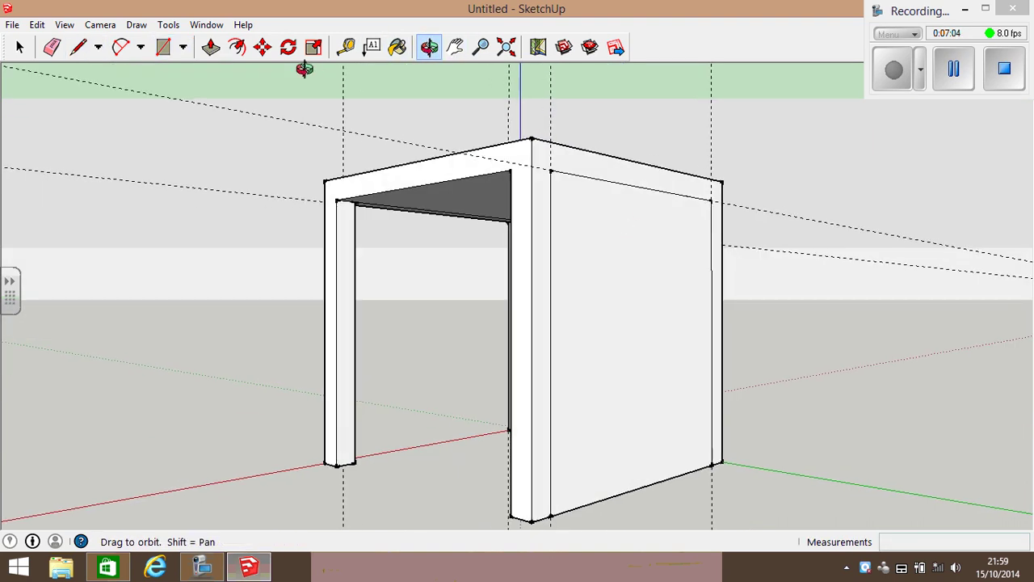
{"action": "left_click", "coordinate": [211, 47]}
{"action": "left_click", "coordinate": [623, 272]}
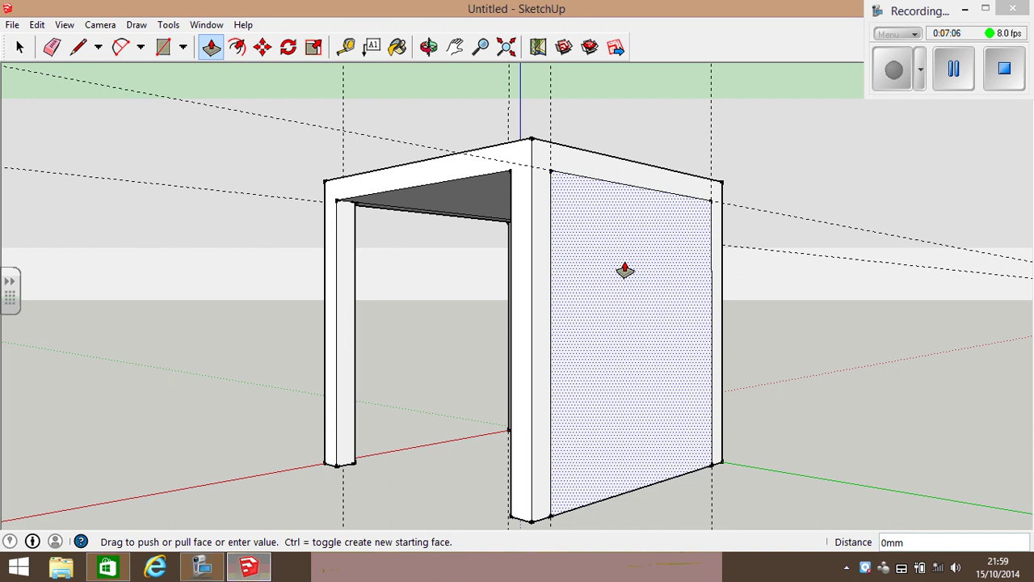
{"action": "left_click", "coordinate": [513, 445]}
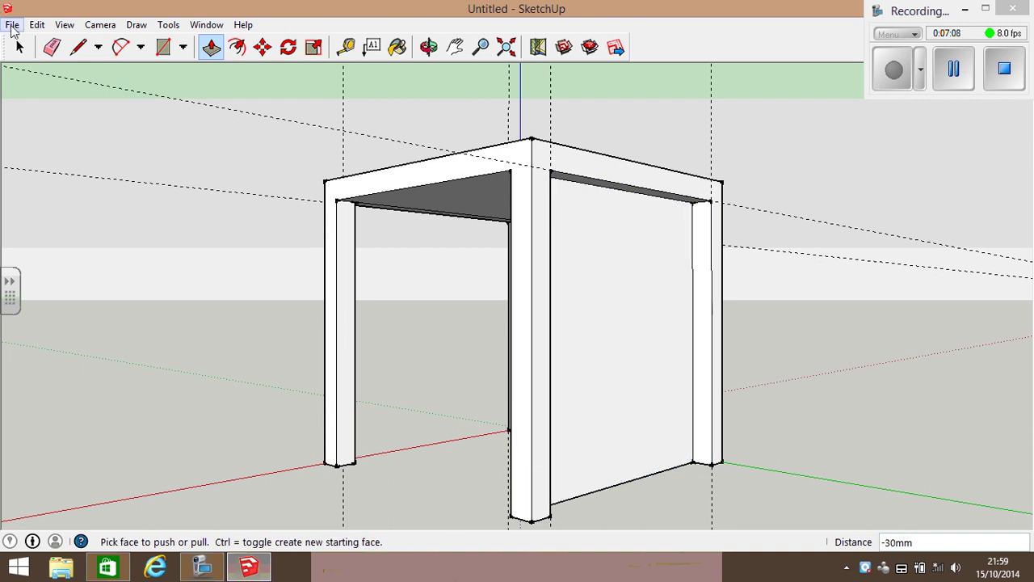
{"action": "left_click", "coordinate": [51, 47]}
{"action": "left_click", "coordinate": [671, 462]}
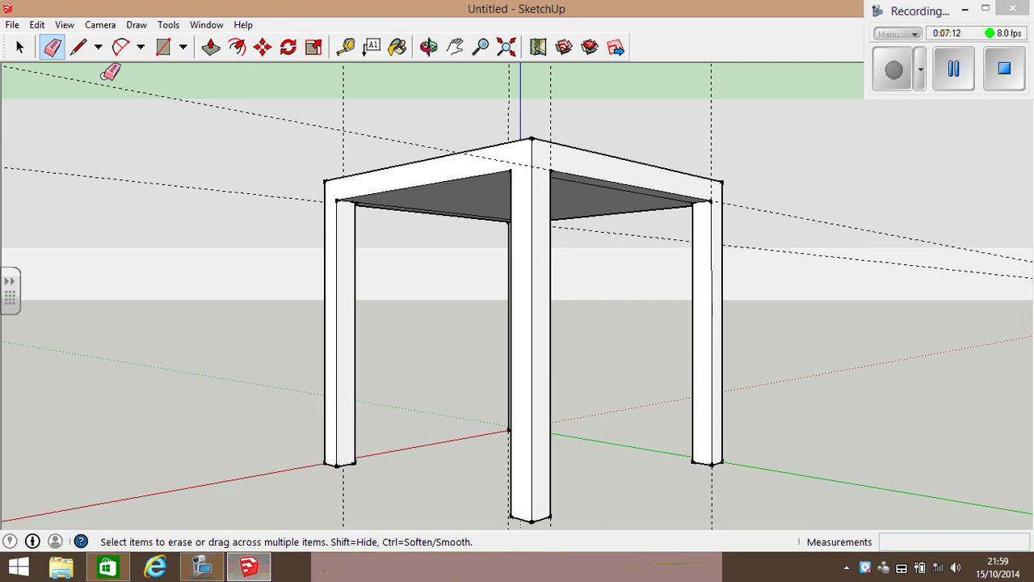
Erase all the remaining guide lines around the frame.
{"action": "left_click", "coordinate": [134, 90]}
{"action": "left_click", "coordinate": [343, 119]}
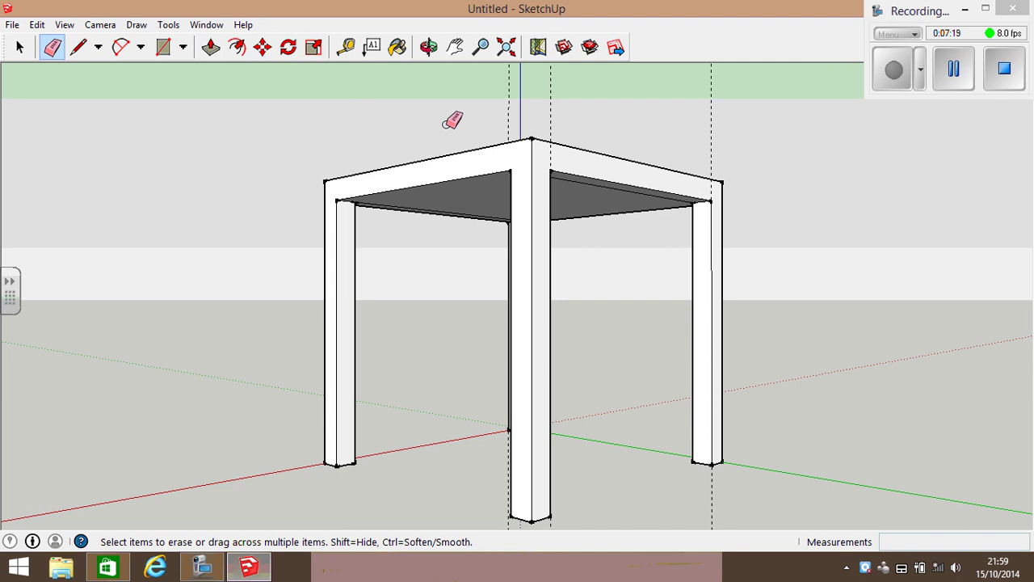
{"action": "left_click", "coordinate": [510, 82]}
{"action": "left_click", "coordinate": [551, 83]}
{"action": "left_click", "coordinate": [712, 121]}
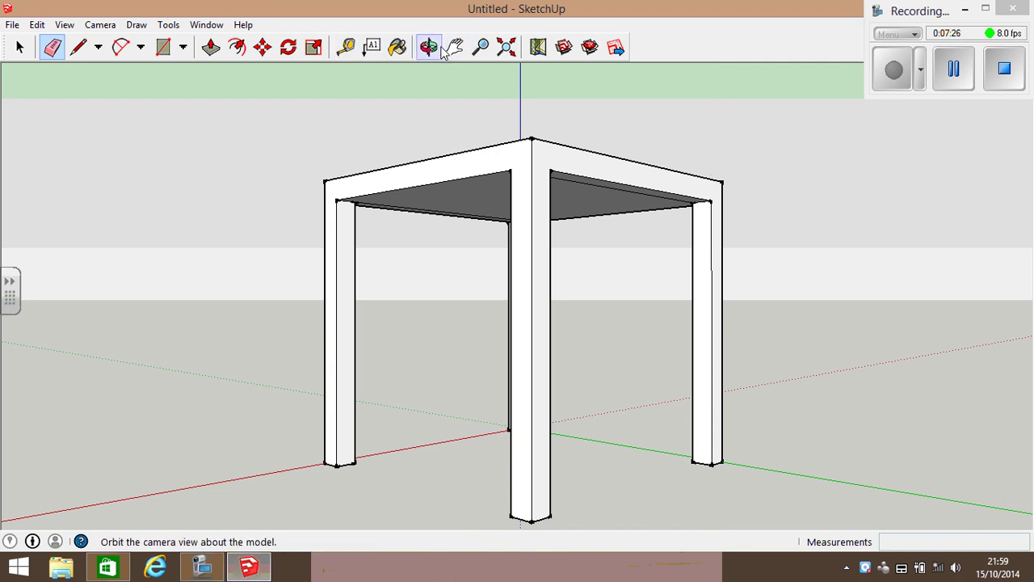
Draw an outward arc with a 75 mm bulge between the two corners of the top face's edge farthest from the red axis.
{"action": "left_click", "coordinate": [429, 49]}
{"action": "left_click_drag", "start_coordinate": [721, 177], "coordinate": [582, 275]}
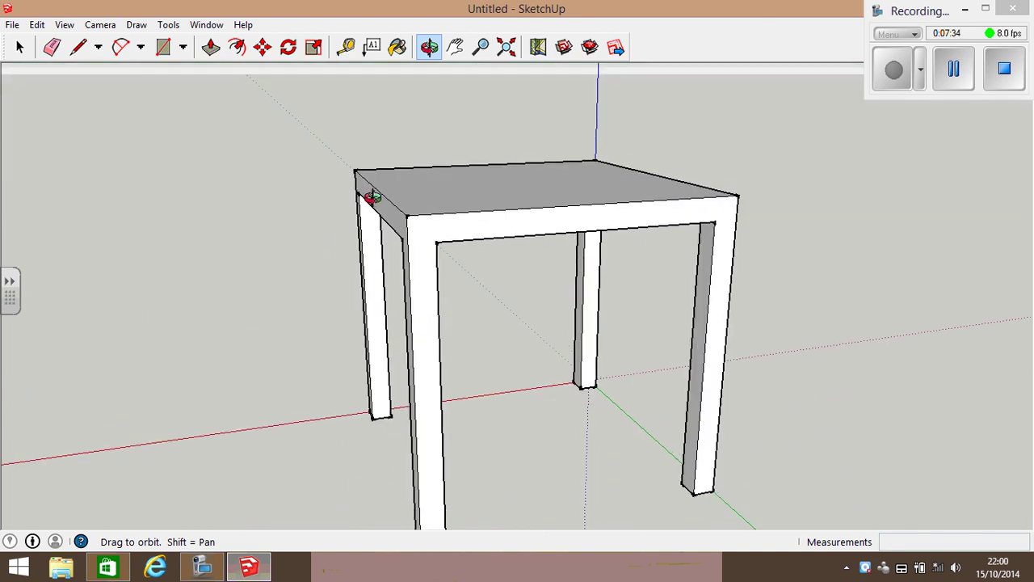
{"action": "left_click_drag", "start_coordinate": [482, 204], "coordinate": [739, 350]}
{"action": "left_click_drag", "start_coordinate": [485, 303], "coordinate": [818, 337]}
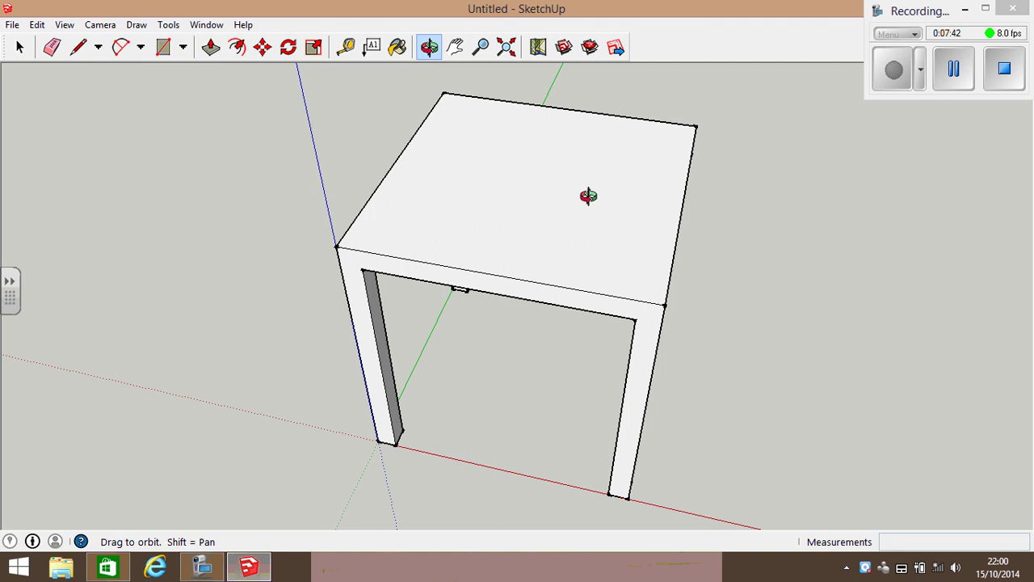
{"action": "left_click_drag", "start_coordinate": [588, 195], "coordinate": [619, 403]}
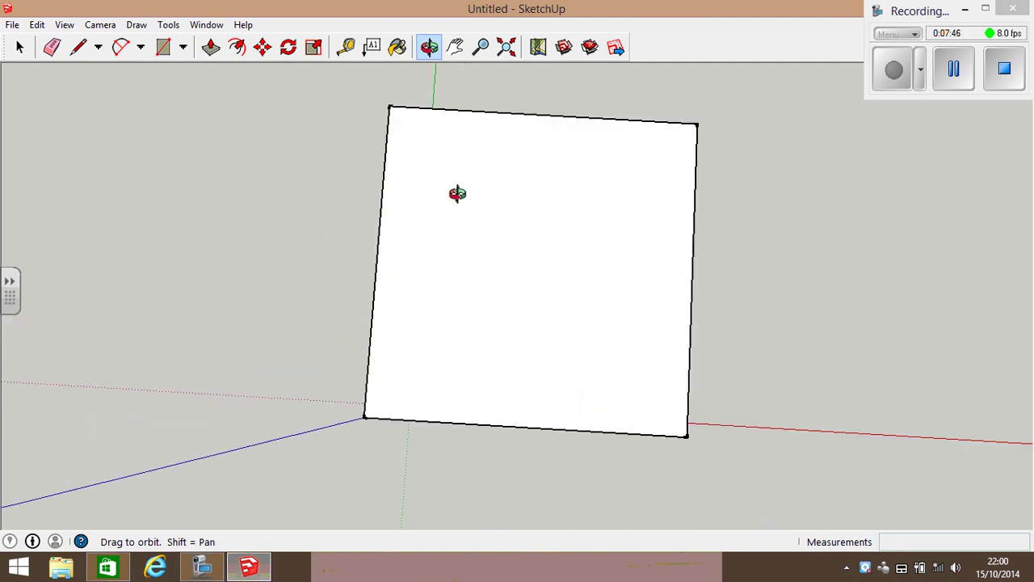
{"action": "key", "text": "F2"}
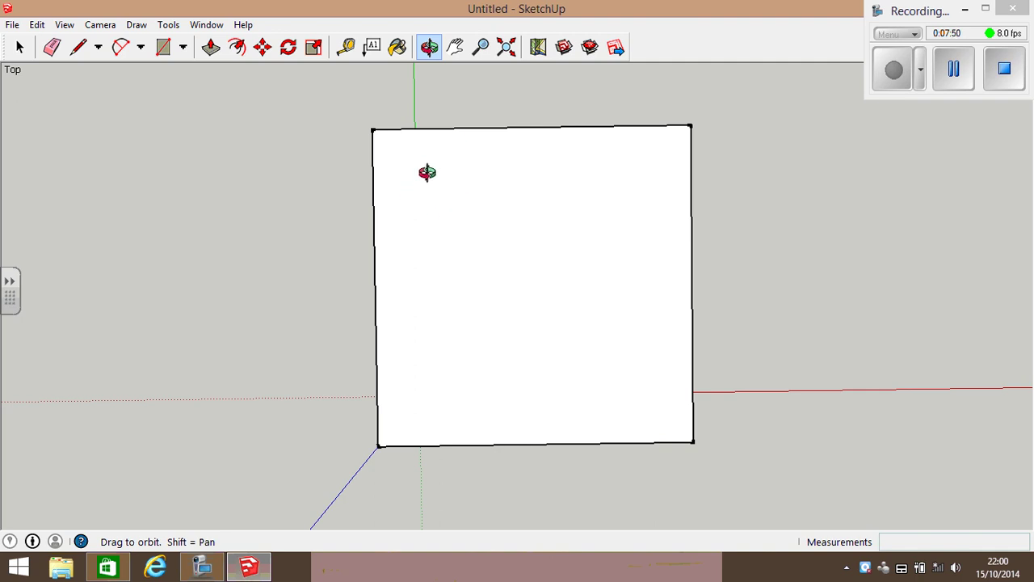
{"action": "left_click", "coordinate": [120, 47]}
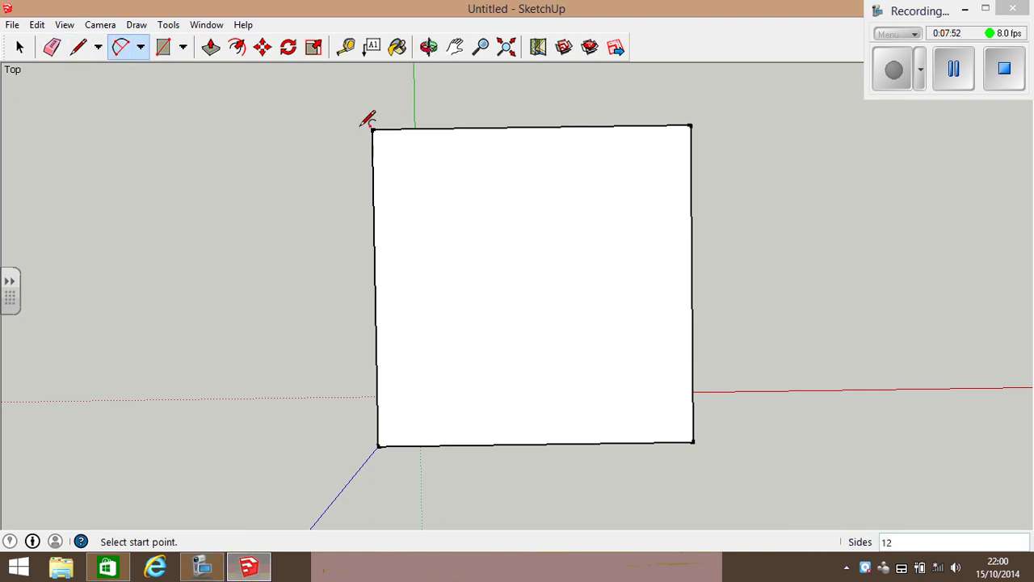
{"action": "left_click", "coordinate": [372, 129]}
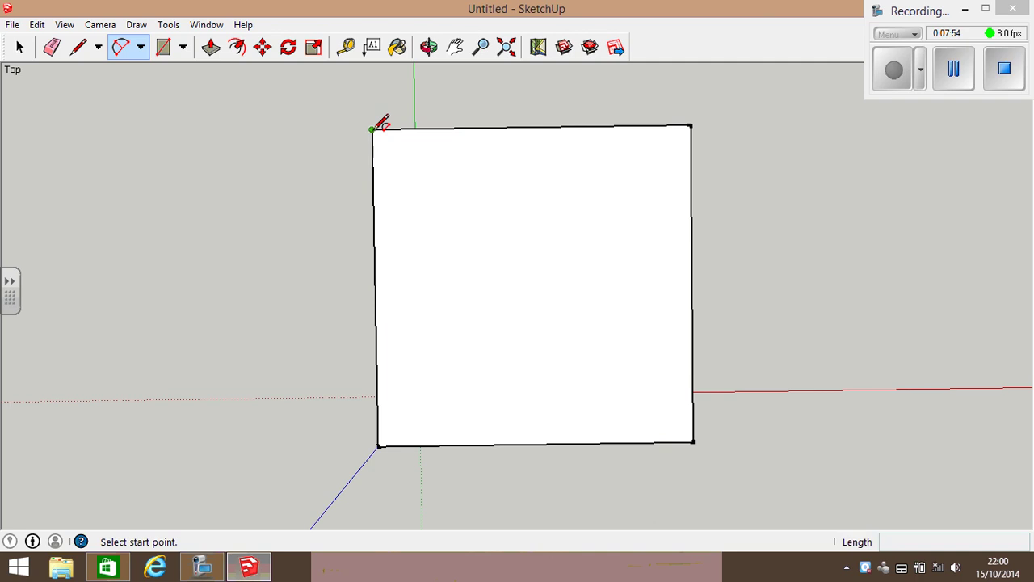
{"action": "left_click", "coordinate": [691, 125]}
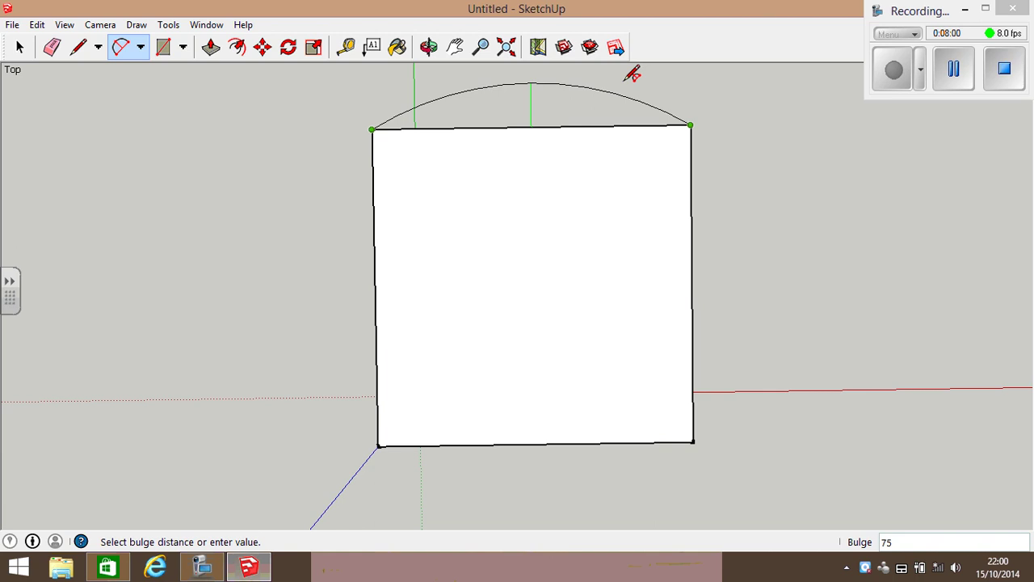
{"action": "key", "text": "Return"}
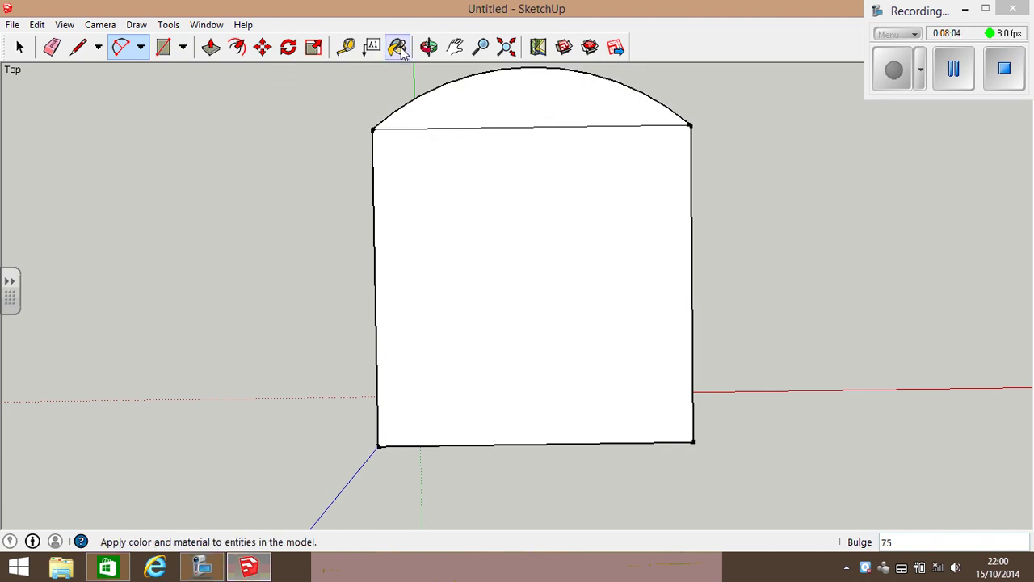
Push/Pull the curved segment downward 30 mm from its underside to match the thickness of the top.
{"action": "left_click", "coordinate": [429, 47]}
{"action": "left_click_drag", "start_coordinate": [438, 186], "coordinate": [715, 171]}
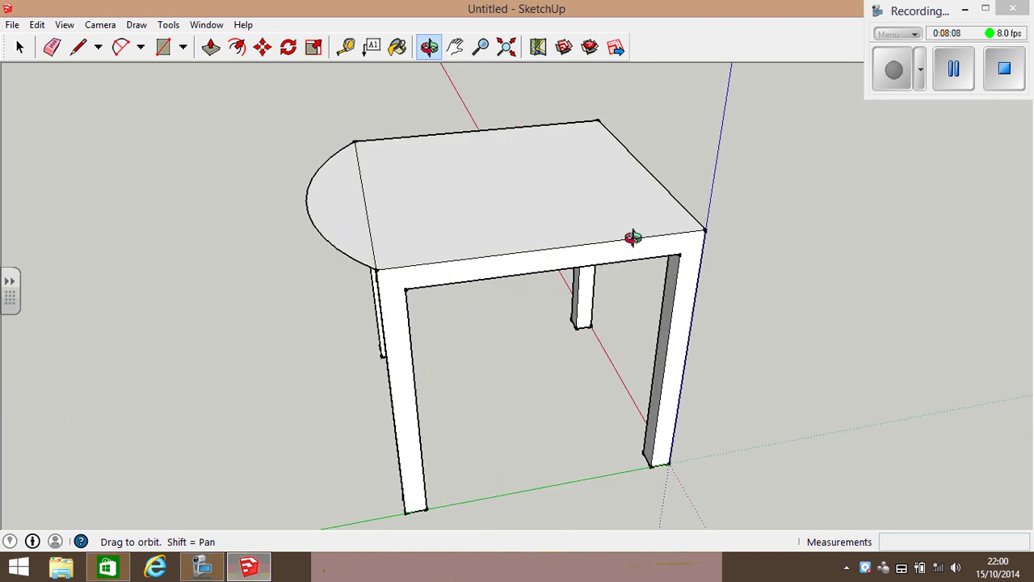
{"action": "left_click_drag", "start_coordinate": [552, 265], "coordinate": [561, 120]}
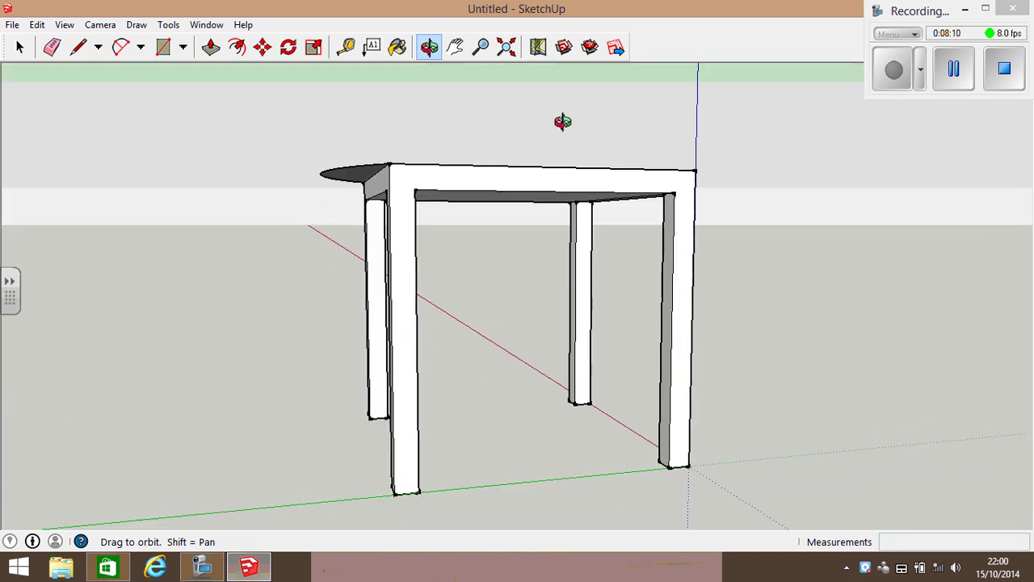
{"action": "left_click_drag", "start_coordinate": [449, 189], "coordinate": [502, 74]}
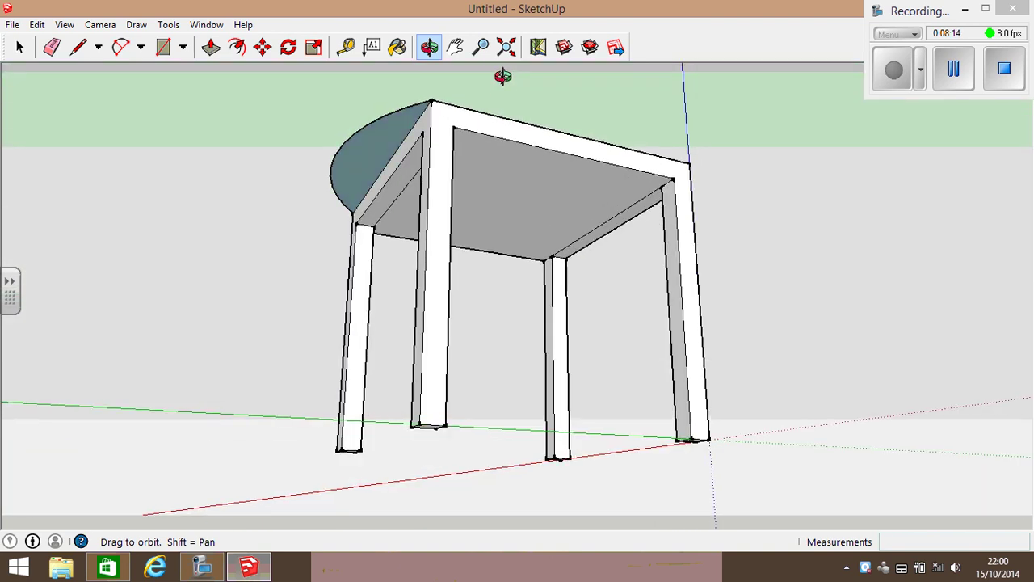
{"action": "left_click_drag", "start_coordinate": [474, 157], "coordinate": [578, 97]}
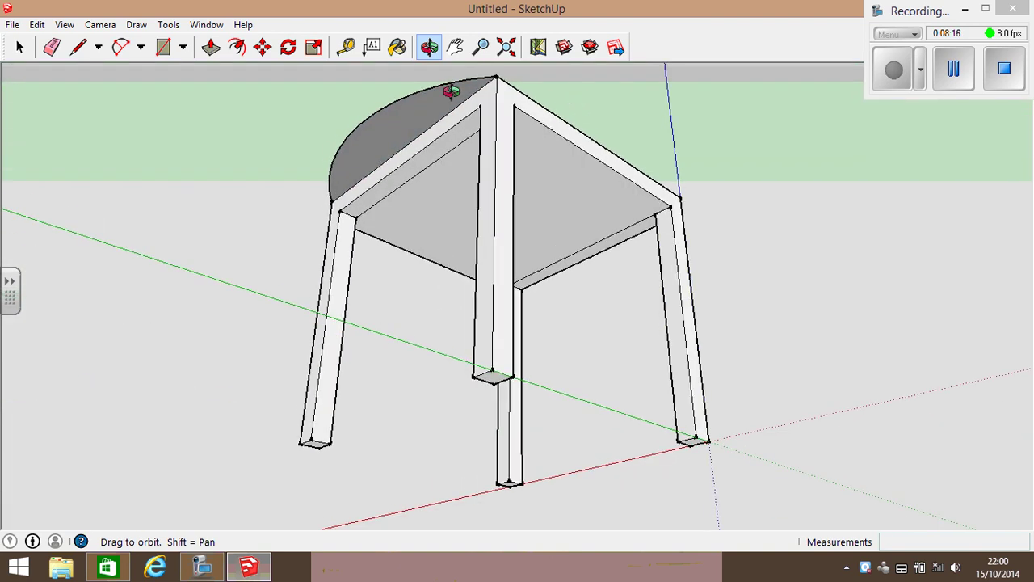
{"action": "left_click", "coordinate": [210, 47]}
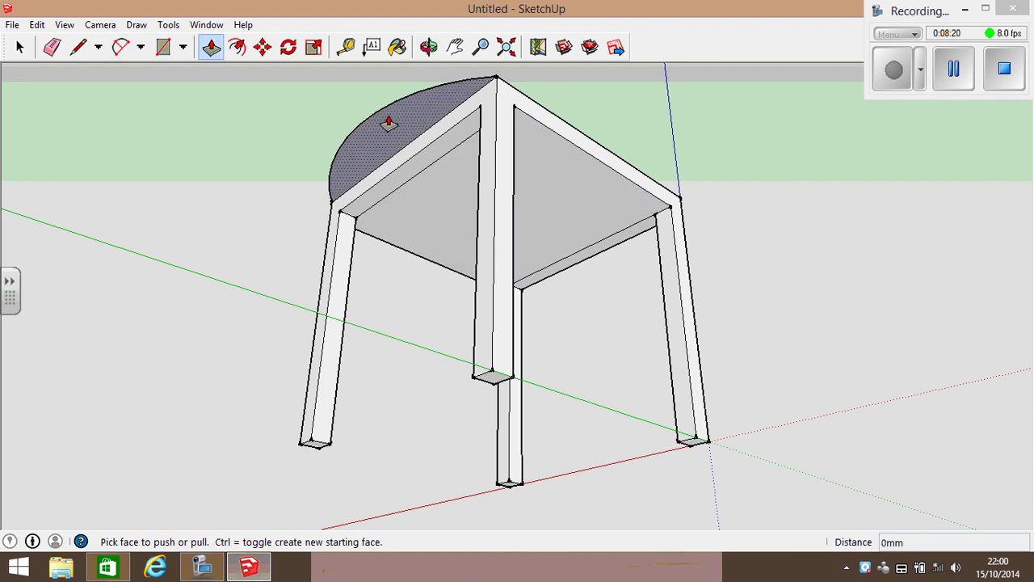
{"action": "left_click_drag", "start_coordinate": [394, 127], "coordinate": [430, 143]}
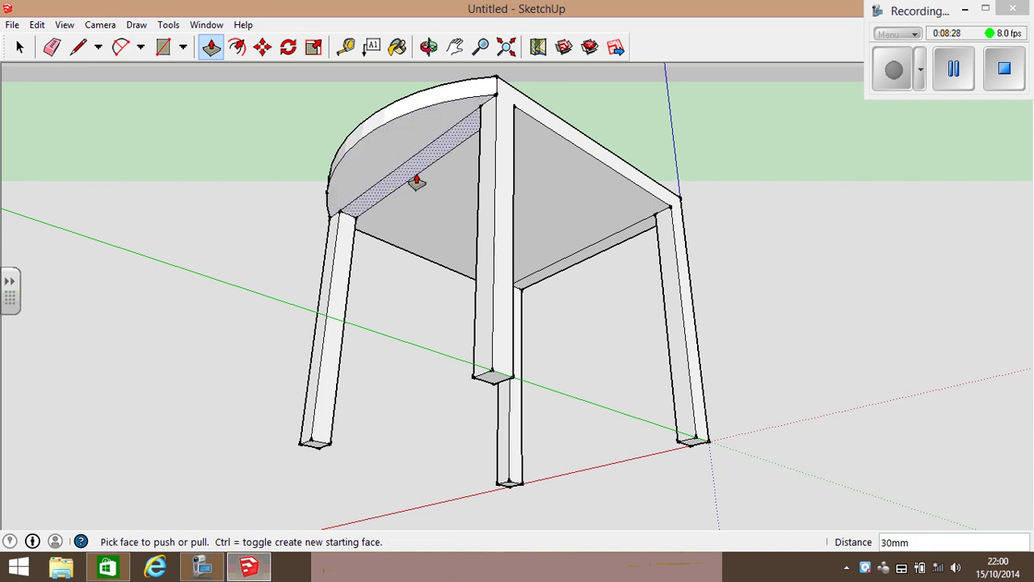
Erase the leftover dividing edges on the underside of the top so it merges with the curved extension.
{"action": "left_click", "coordinate": [20, 47]}
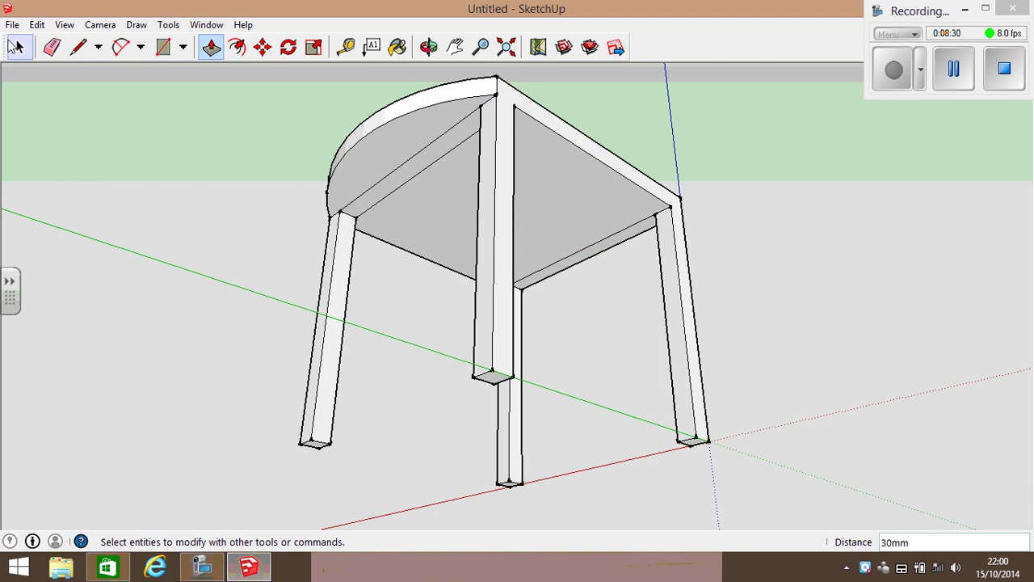
{"action": "left_click", "coordinate": [51, 47]}
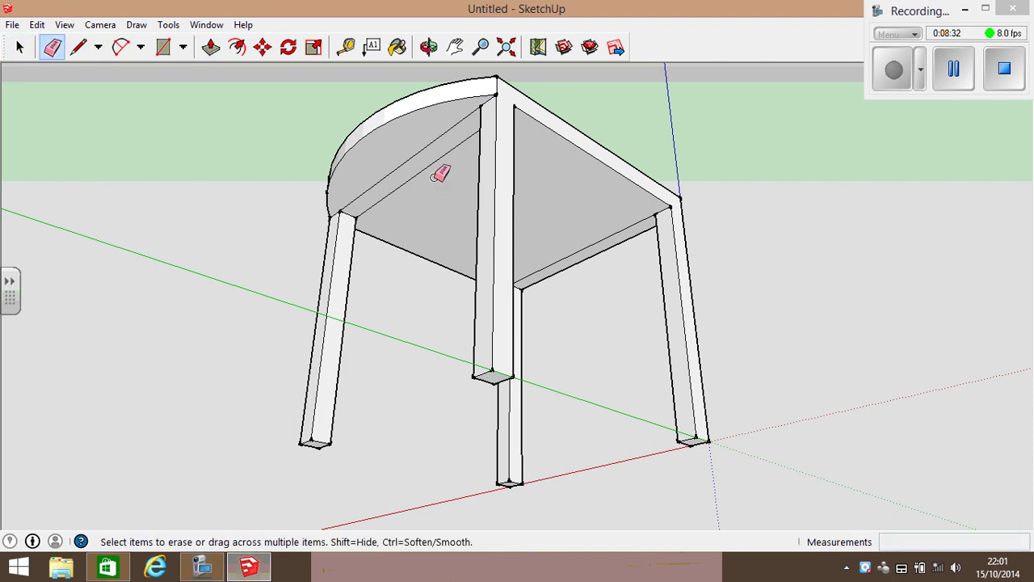
{"action": "left_click", "coordinate": [424, 148]}
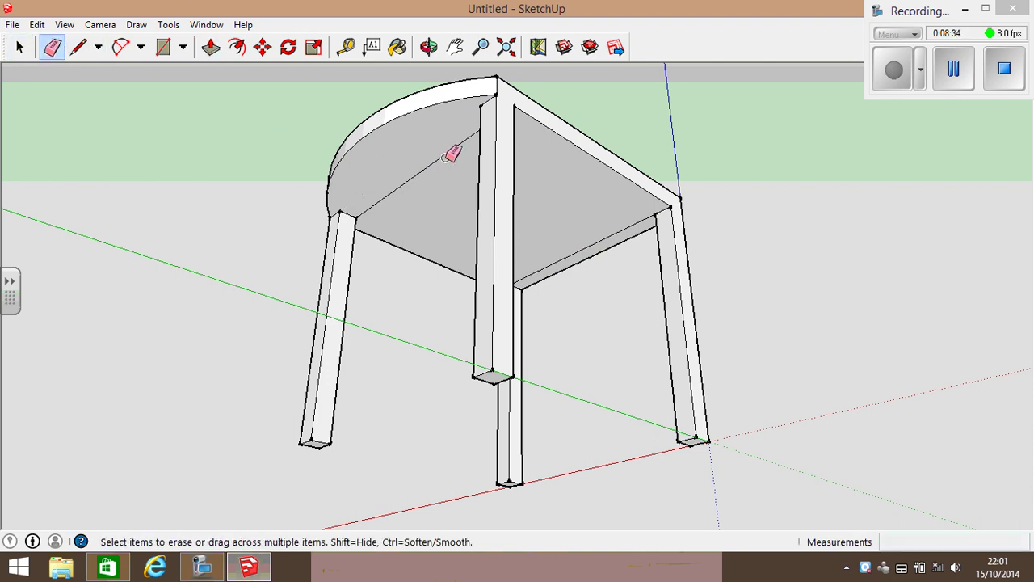
{"action": "left_click", "coordinate": [623, 230]}
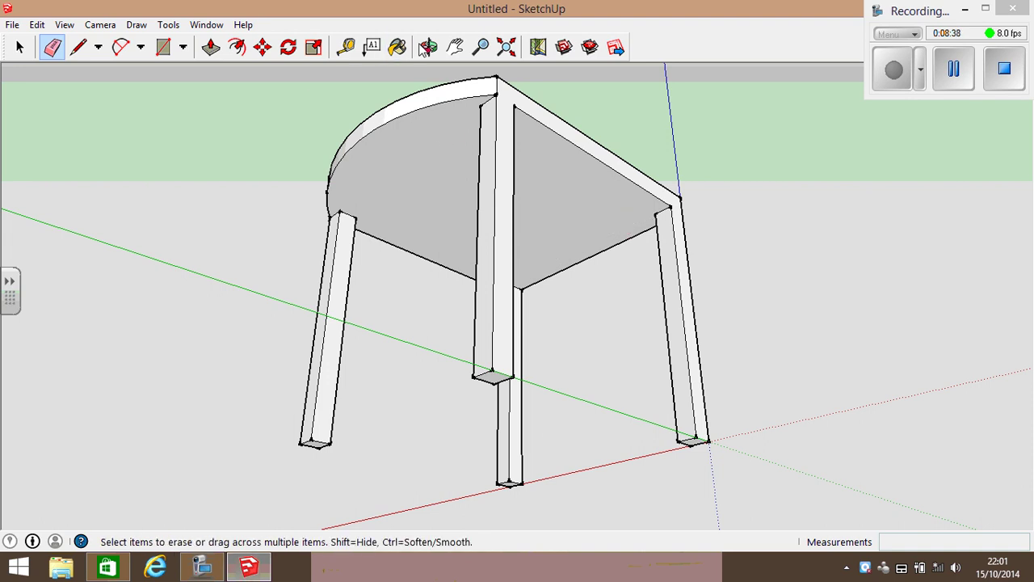
Erase the straight edge on the top face between the square top and the curved extension.
{"action": "left_click", "coordinate": [429, 47]}
{"action": "left_click_drag", "start_coordinate": [561, 119], "coordinate": [381, 415]}
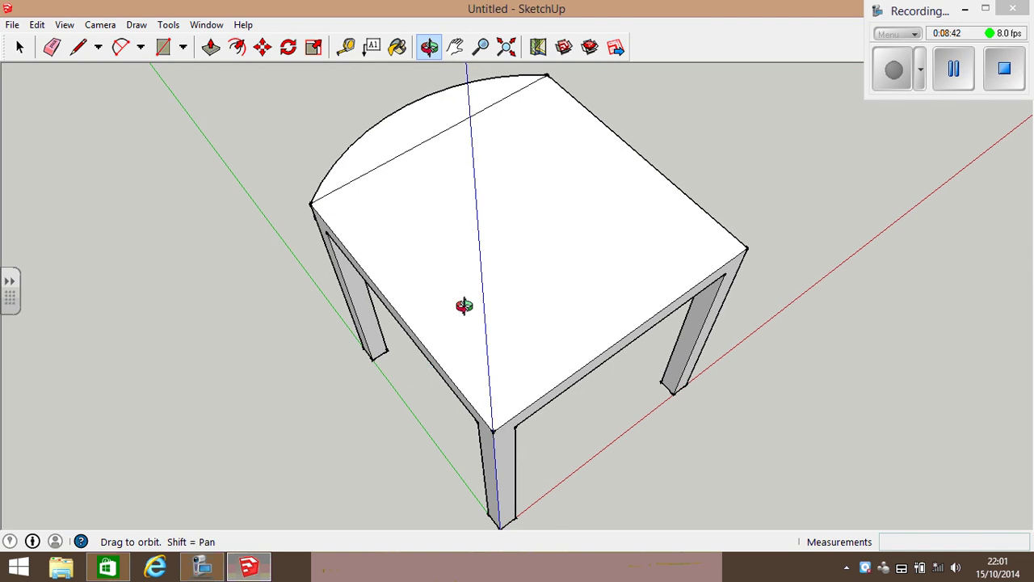
{"action": "left_click_drag", "start_coordinate": [461, 303], "coordinate": [338, 146]}
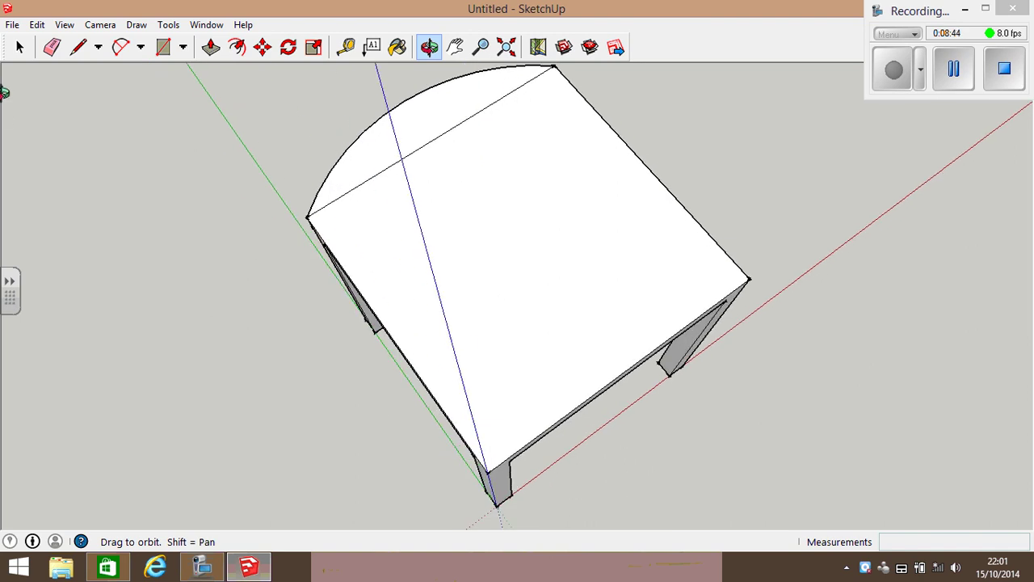
{"action": "left_click", "coordinate": [52, 47]}
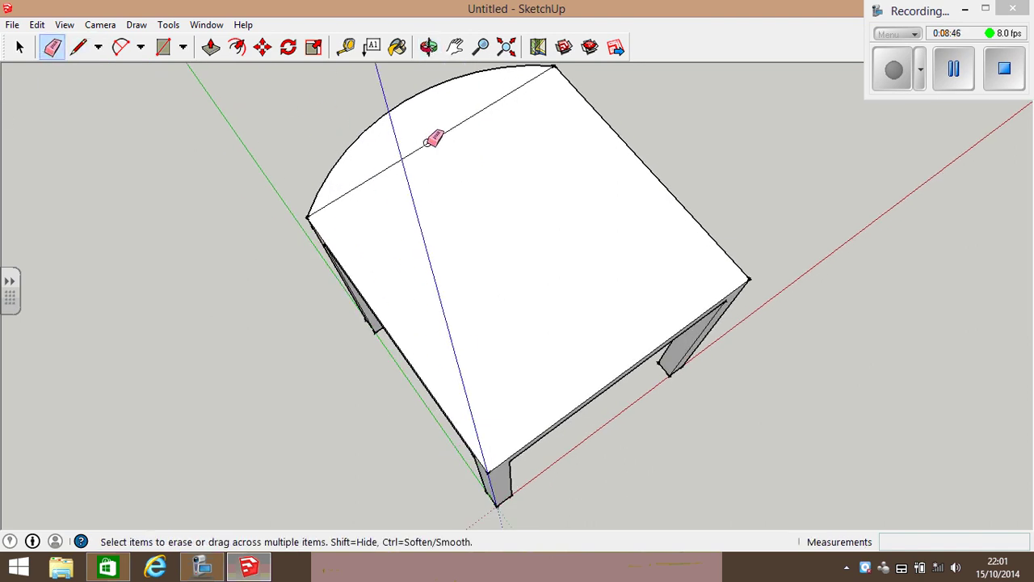
{"action": "left_click", "coordinate": [432, 139]}
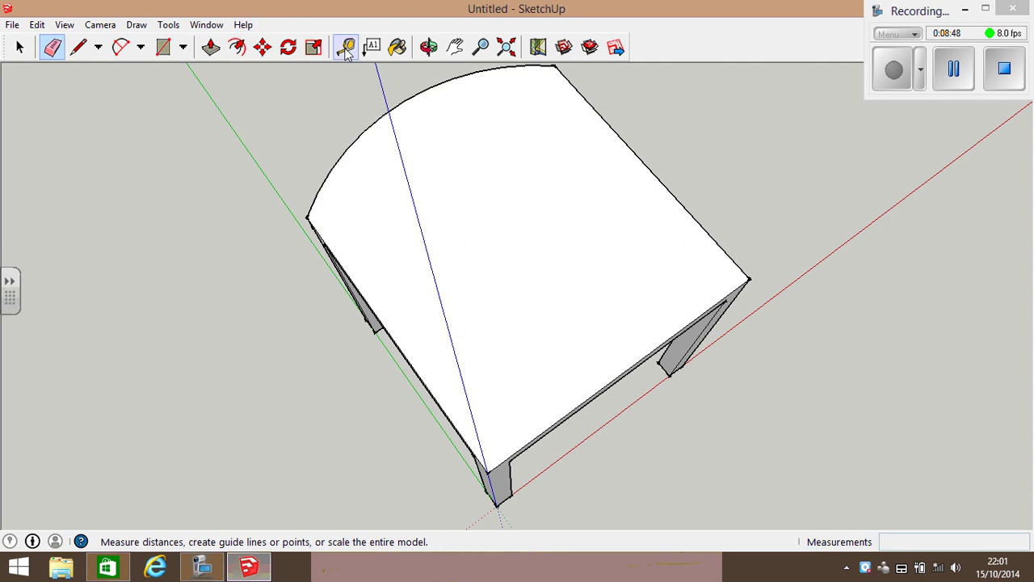
Offset the curved edge of the top face inward to create a parallel arc on the top.
{"action": "left_click", "coordinate": [430, 55]}
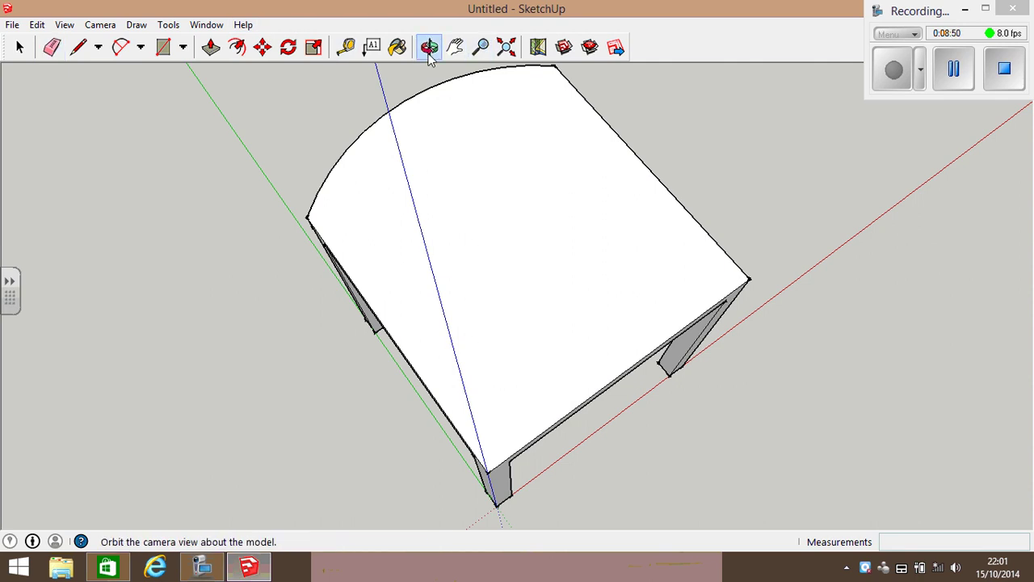
{"action": "mouse_move", "coordinate": [569, 273]}
{"action": "left_mouse_down"}
{"action": "mouse_move", "coordinate": [496, 135]}
{"action": "mouse_move", "coordinate": [572, 136]}
{"action": "mouse_move", "coordinate": [515, 64]}
{"action": "mouse_move", "coordinate": [418, 111]}
{"action": "mouse_move", "coordinate": [416, 88]}
{"action": "mouse_move", "coordinate": [418, 132]}
{"action": "mouse_move", "coordinate": [473, 170]}
{"action": "mouse_move", "coordinate": [552, 261]}
{"action": "left_mouse_up"}
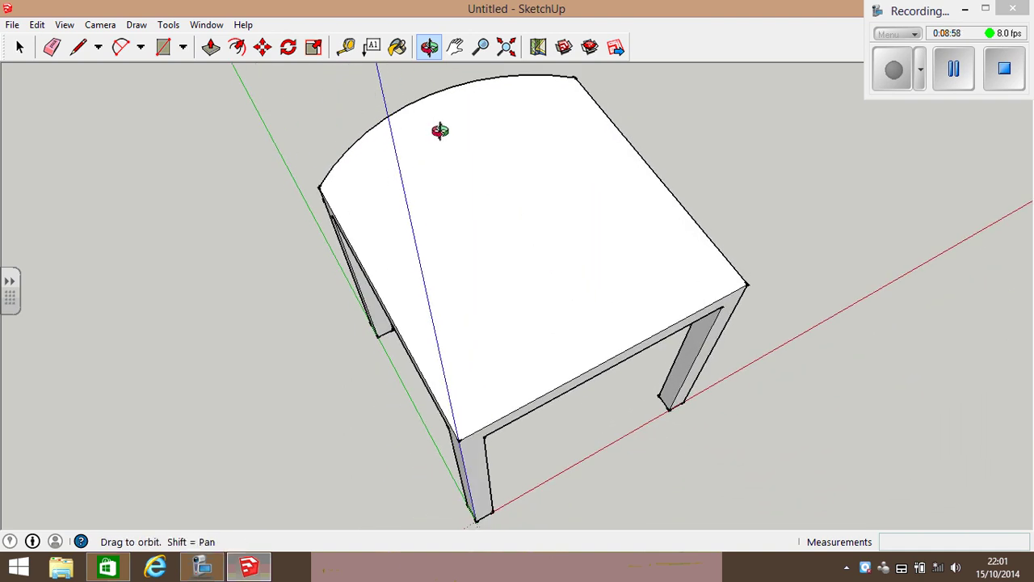
{"action": "left_click", "coordinate": [20, 49]}
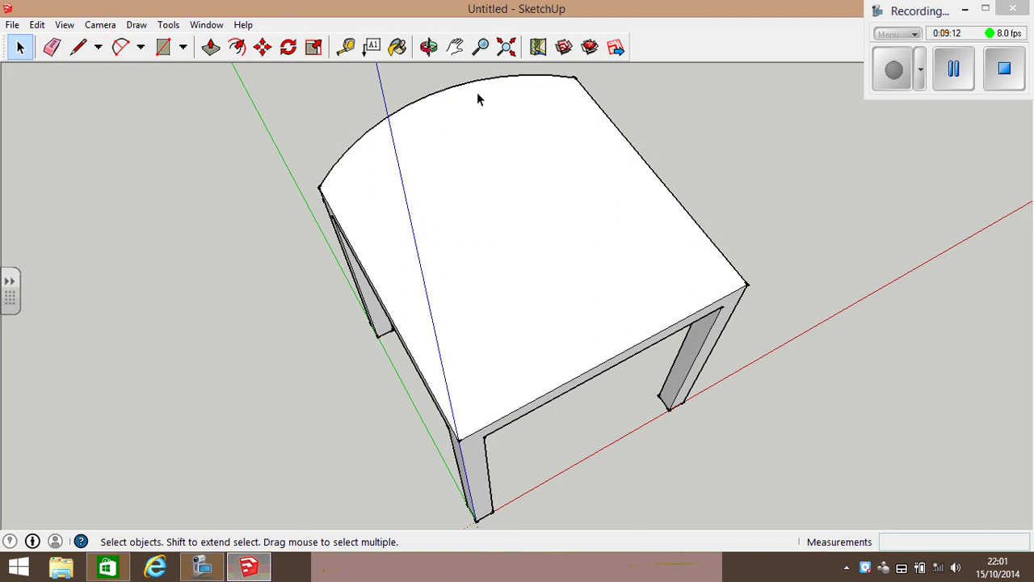
{"action": "left_click", "coordinate": [429, 47]}
{"action": "left_click_drag", "start_coordinate": [630, 197], "coordinate": [581, 232]}
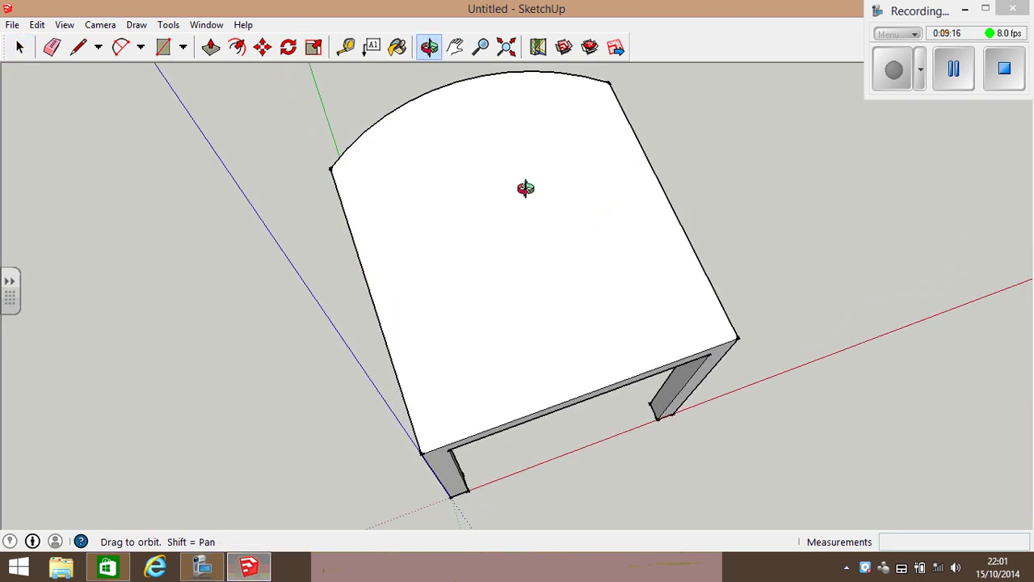
{"action": "left_click_drag", "start_coordinate": [526, 188], "coordinate": [501, 155]}
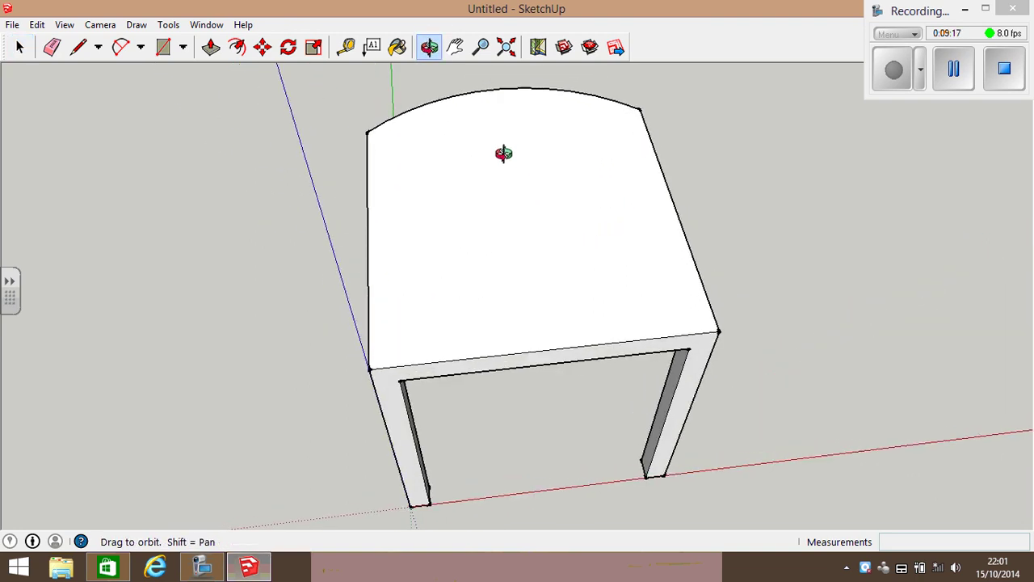
{"action": "left_click", "coordinate": [236, 50]}
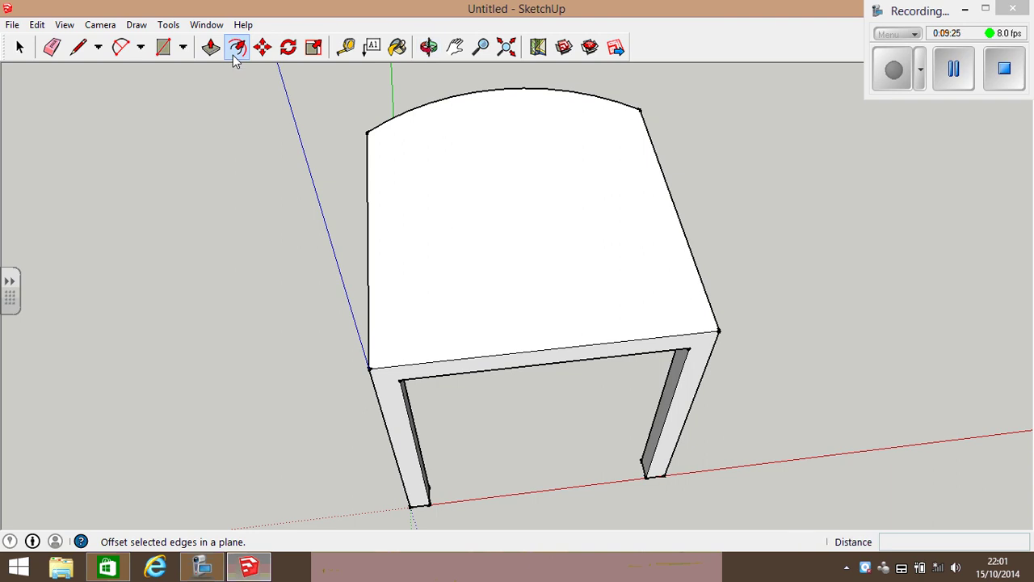
{"action": "left_click", "coordinate": [498, 95]}
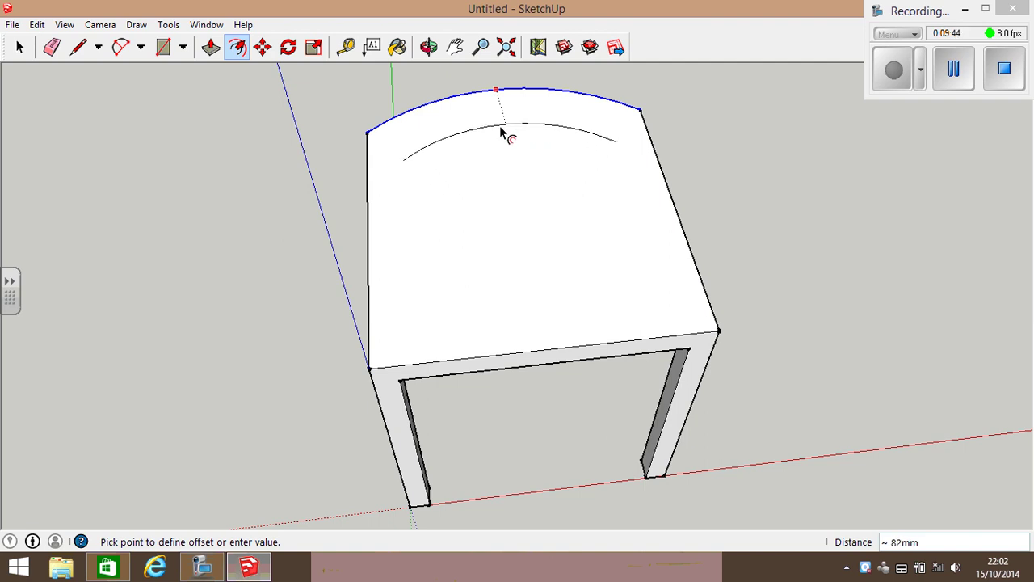
{"action": "key", "text": "Return"}
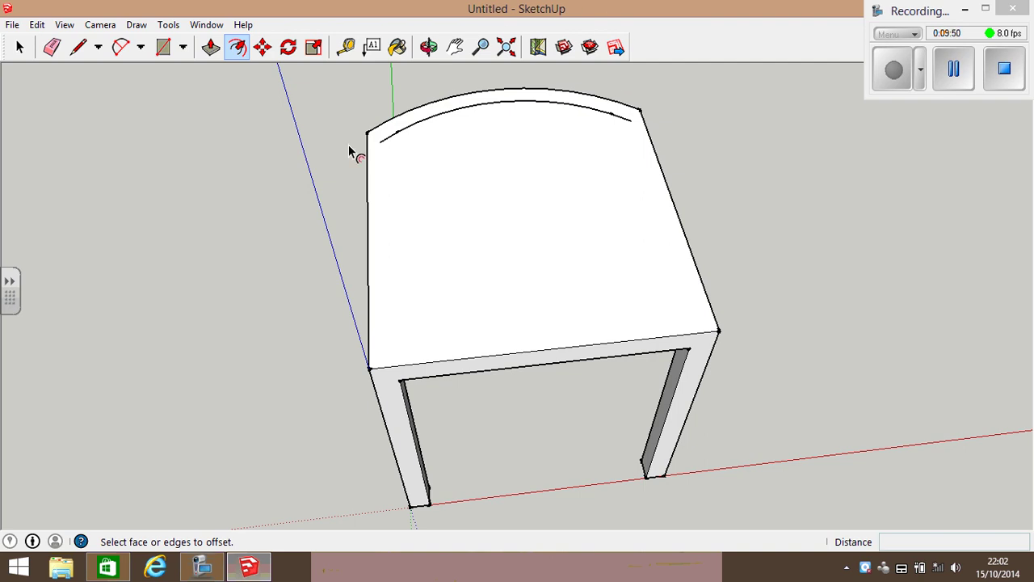
Place guides 30, 115 and 200 mm in from the top's straight side edge nearest the green axis.
{"action": "left_click", "coordinate": [346, 46]}
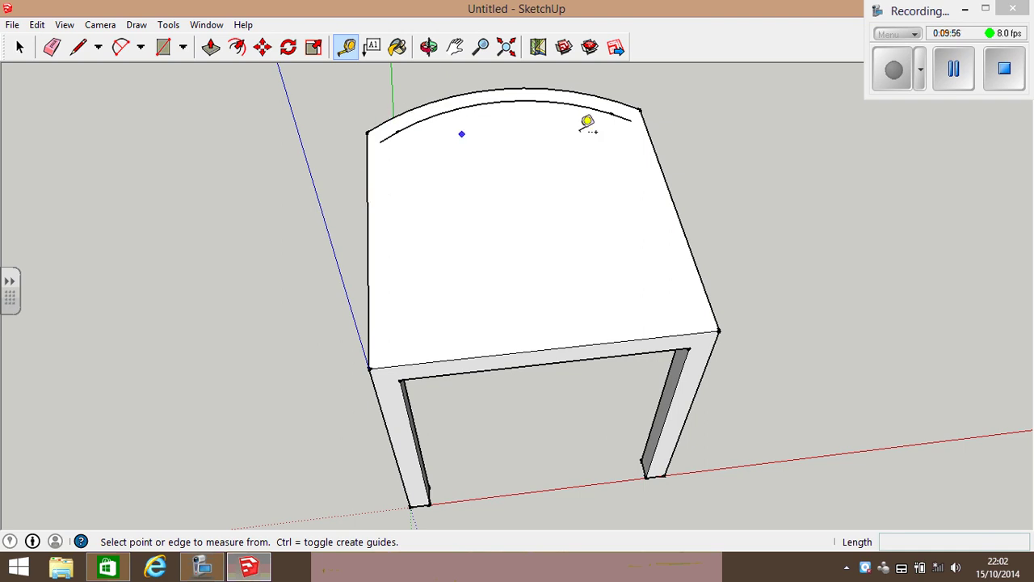
{"action": "left_click", "coordinate": [367, 218]}
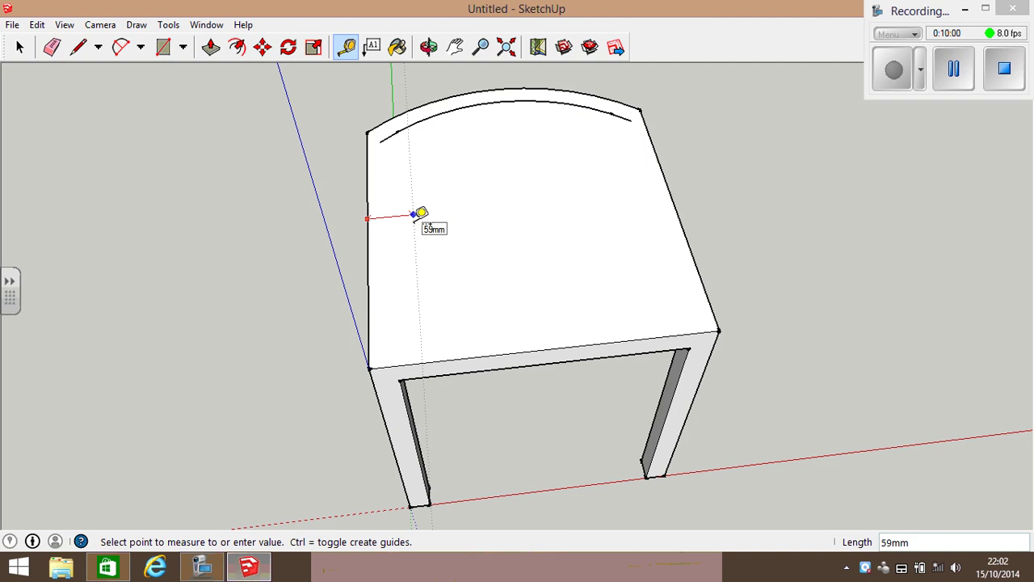
{"action": "type", "text": "30"}
{"action": "key", "text": "Return"}
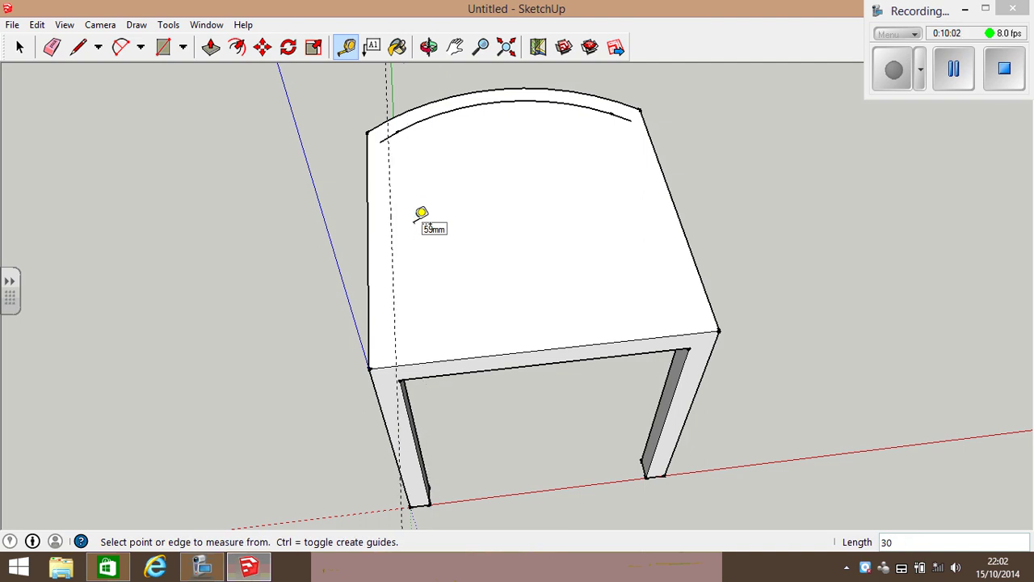
{"action": "left_click", "coordinate": [368, 235]}
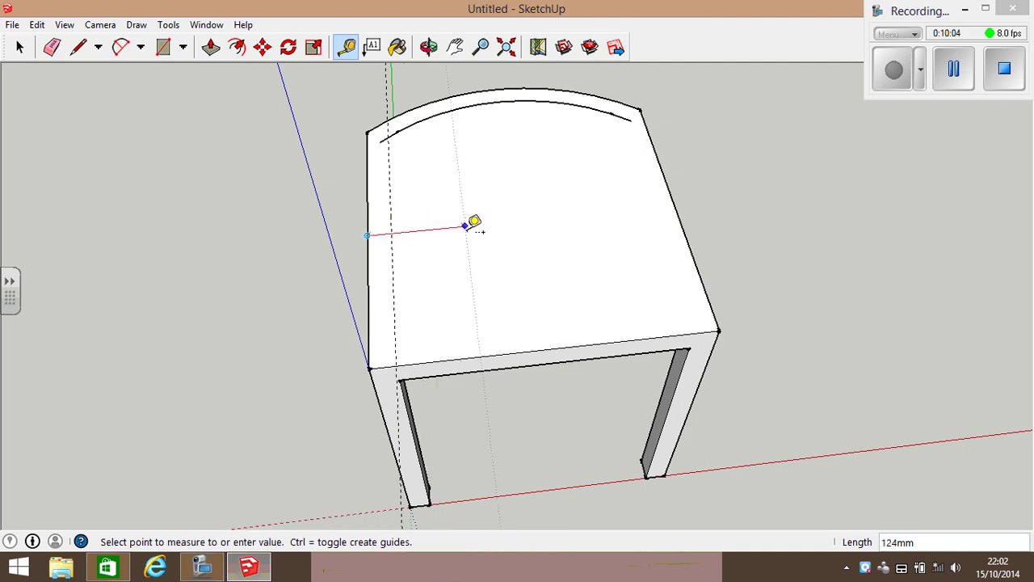
{"action": "key", "text": "Return"}
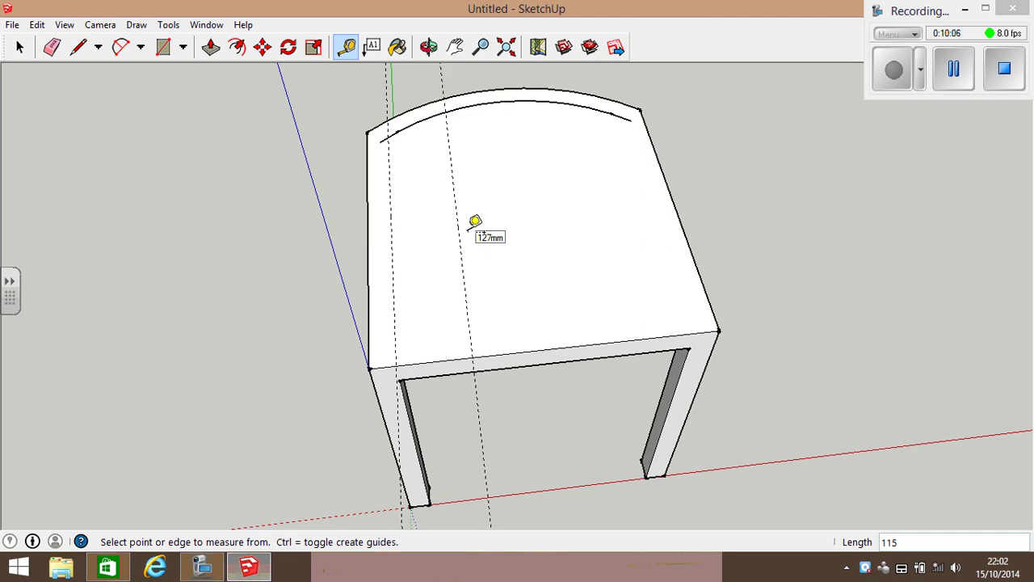
{"action": "left_click", "coordinate": [369, 235]}
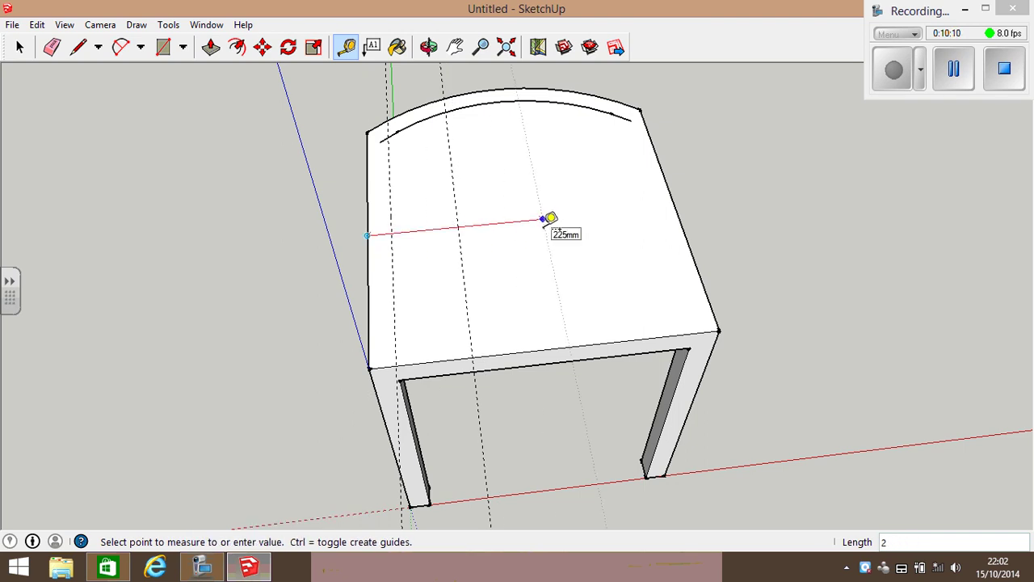
{"action": "key", "text": "Return"}
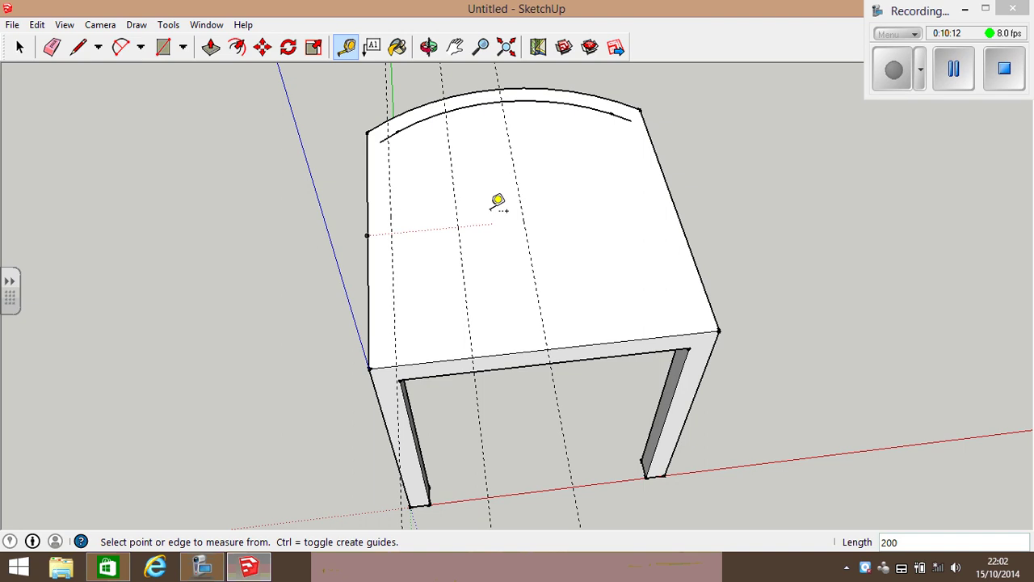
Place two more guides 30 mm and 115 mm in from the opposite straight side edge of the top.
{"action": "left_click", "coordinate": [680, 219]}
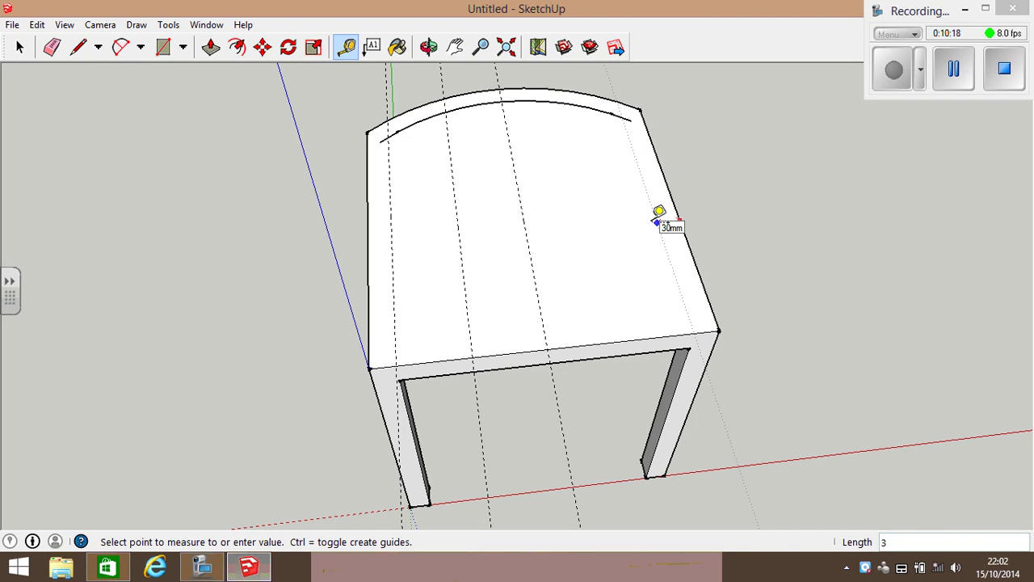
{"action": "key", "text": "Return"}
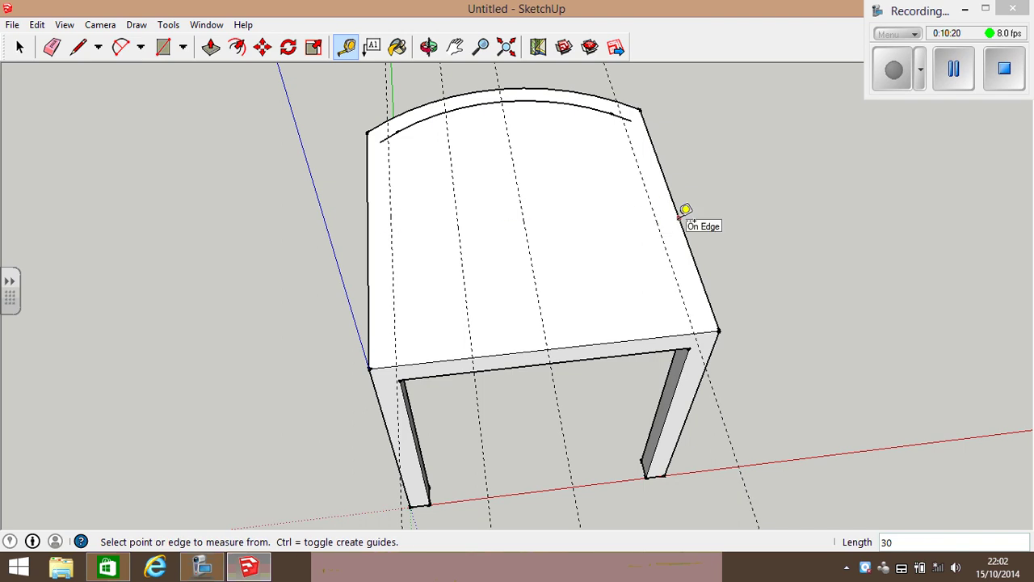
{"action": "left_click", "coordinate": [683, 220]}
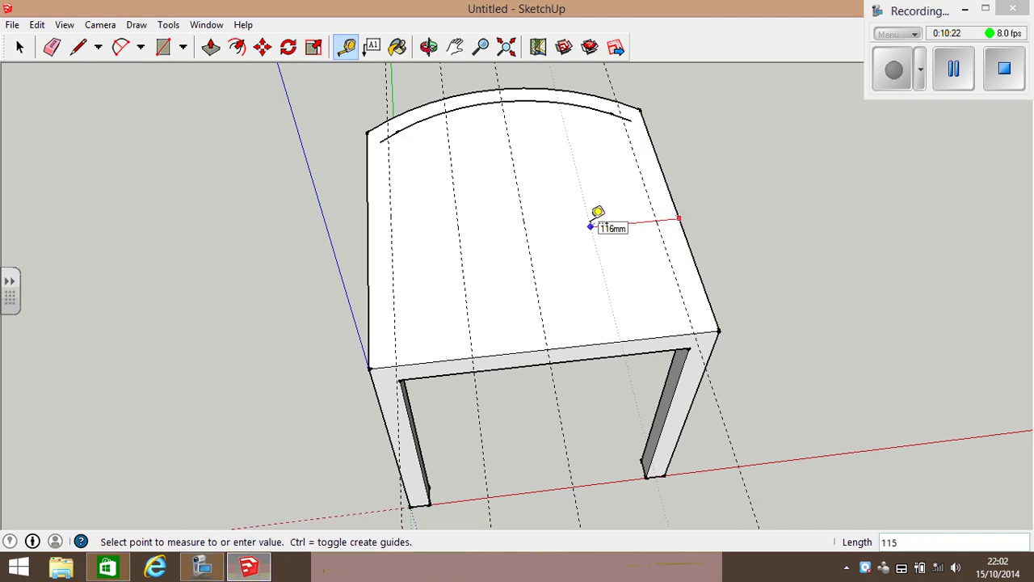
{"action": "key", "text": "Return"}
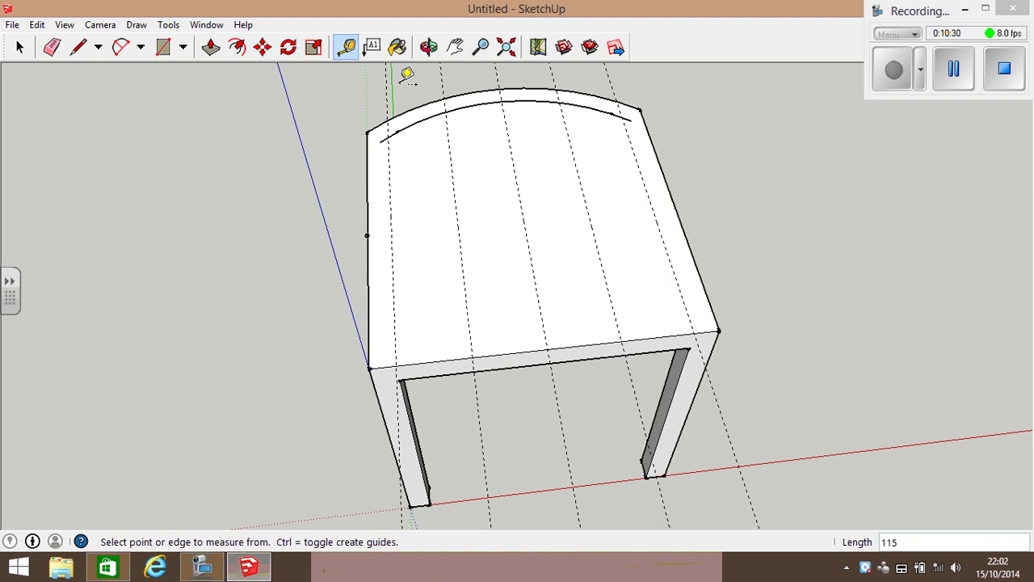
Draw a 10 mm radius circle where the guide nearest the green-axis side edge crosses the offset arc.
{"action": "scroll", "coordinate": [407, 74], "scroll_direction": "up", "scroll_amount": 2}
{"action": "scroll", "coordinate": [481, 89], "scroll_direction": "up", "scroll_amount": 1}
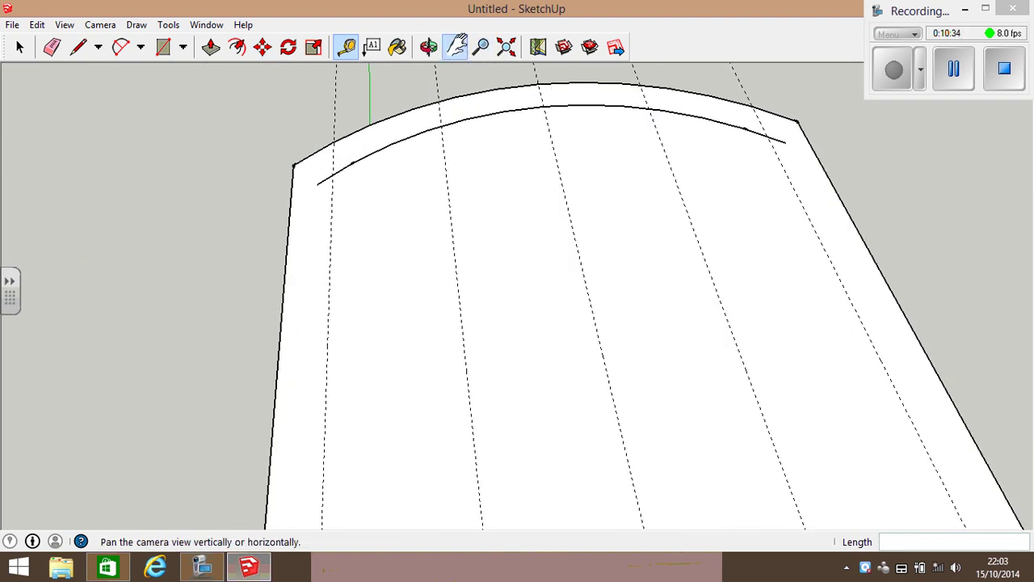
{"action": "left_click", "coordinate": [454, 47]}
{"action": "left_click_drag", "start_coordinate": [528, 97], "coordinate": [479, 201]}
{"action": "scroll", "coordinate": [478, 202], "scroll_direction": "up", "scroll_amount": 1}
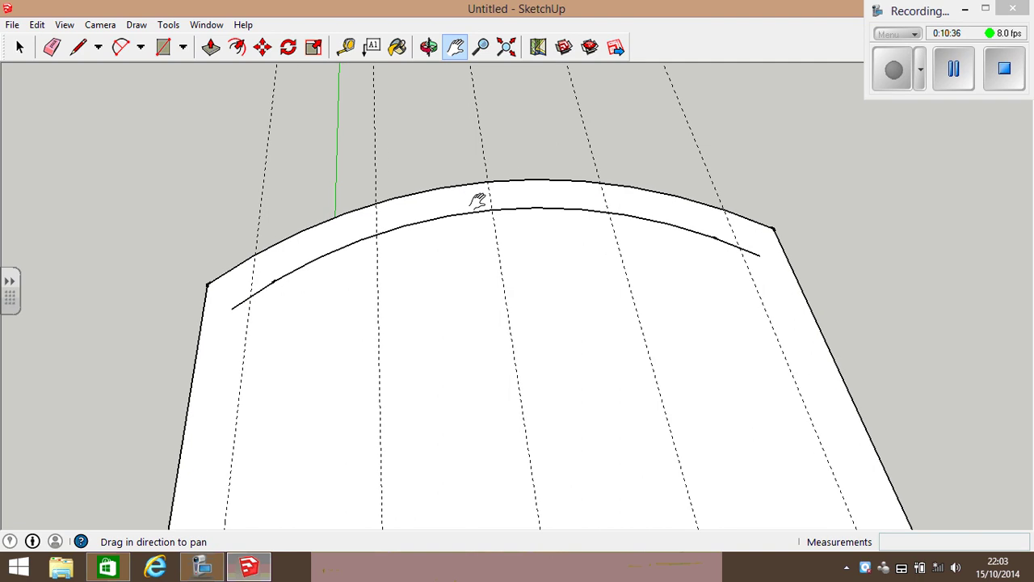
{"action": "left_click", "coordinate": [183, 48]}
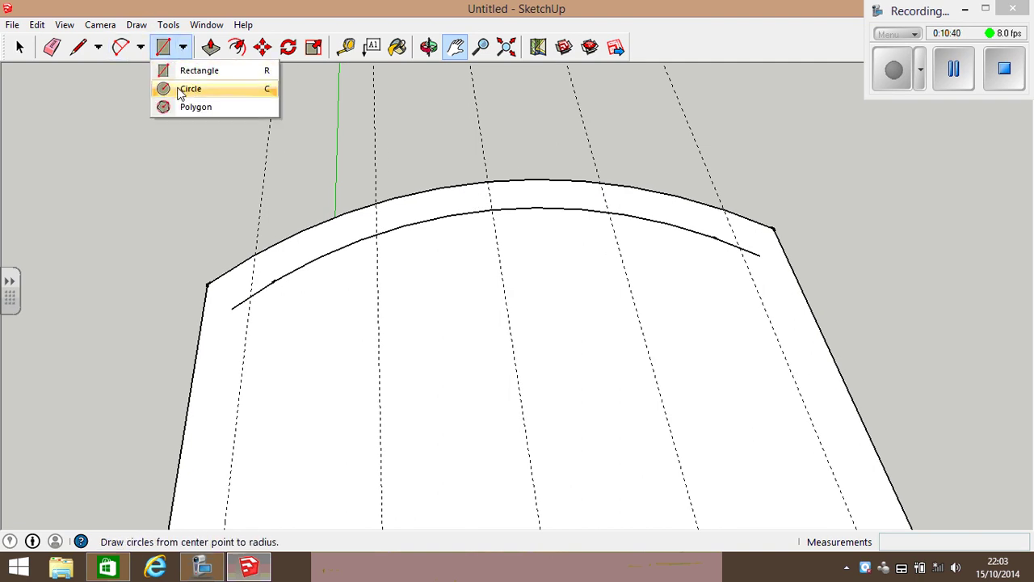
{"action": "left_click", "coordinate": [186, 89]}
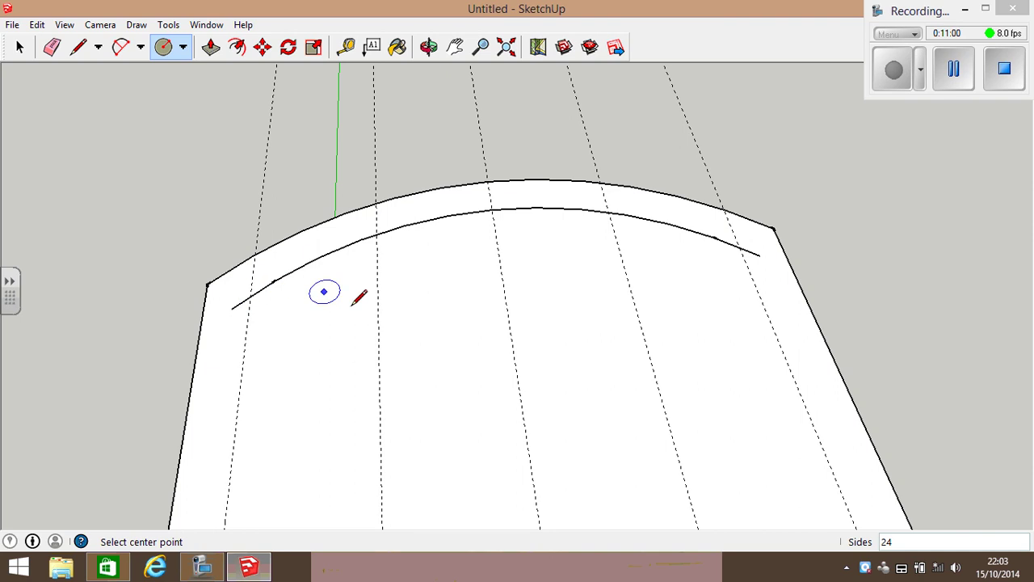
{"action": "left_click", "coordinate": [251, 296]}
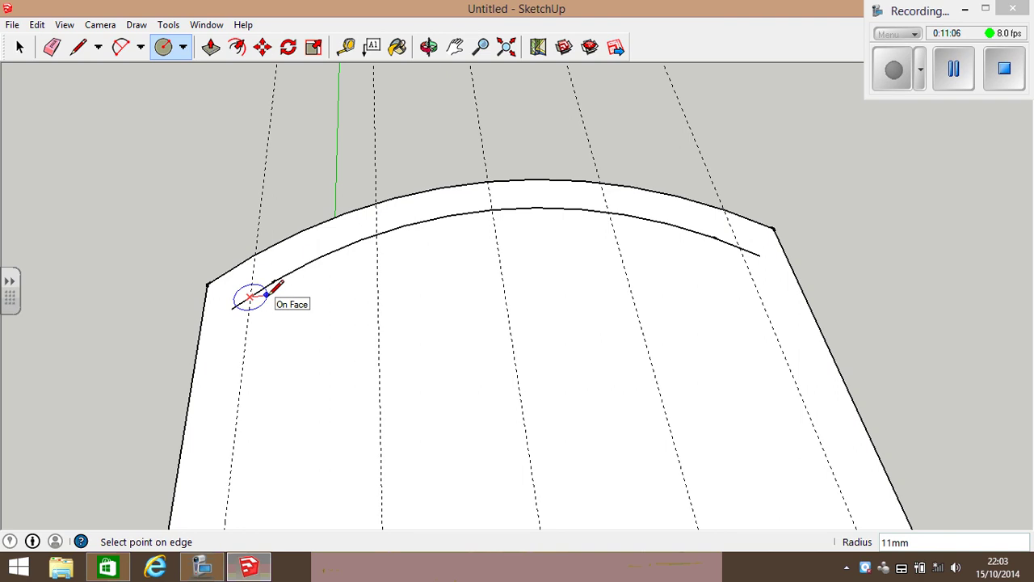
{"action": "left_click", "coordinate": [266, 294]}
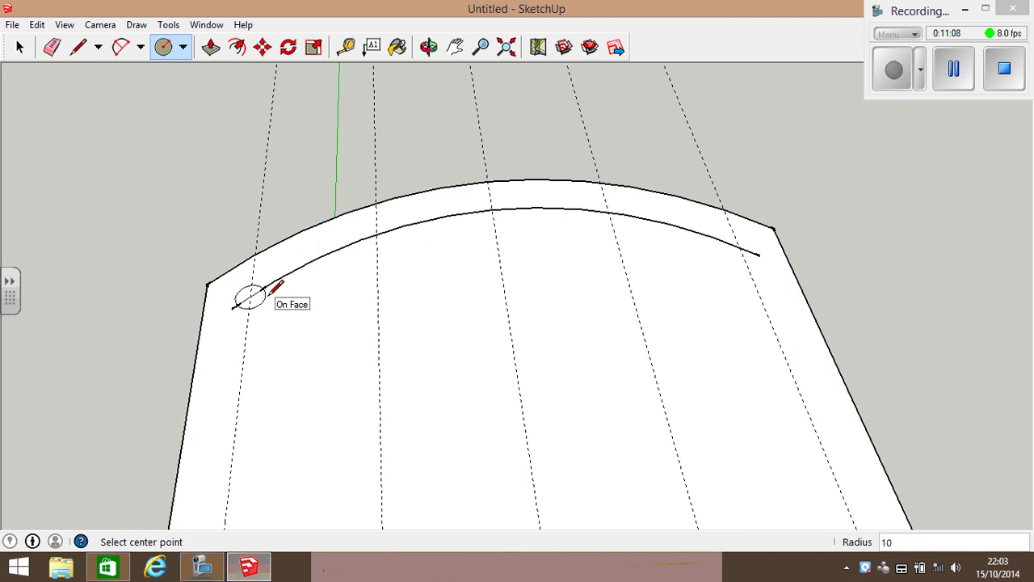
Draw 10 mm radius circles at the other four intersections of the guides with the offset arc.
{"action": "left_click", "coordinate": [375, 234]}
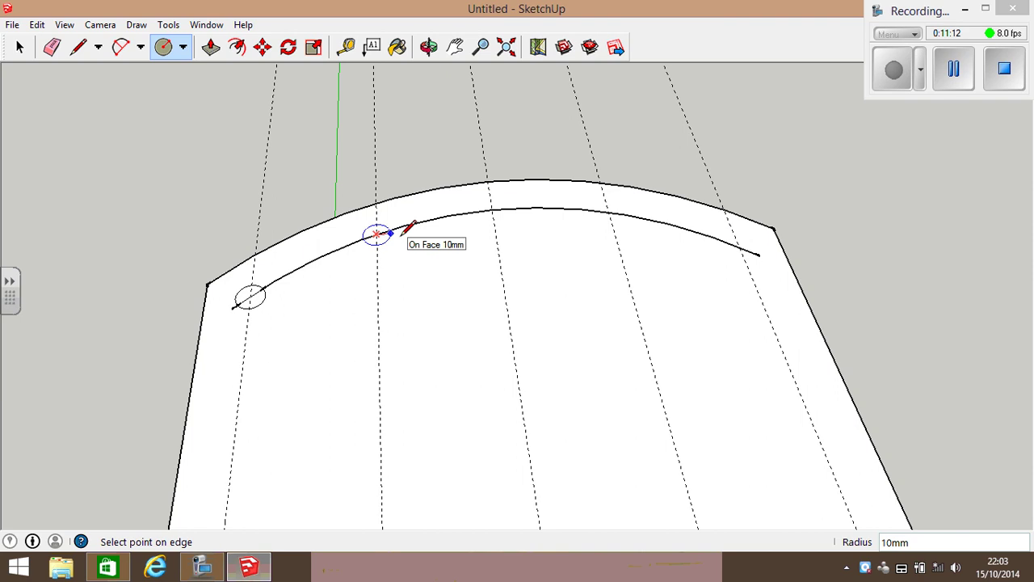
{"action": "left_click", "coordinate": [406, 231]}
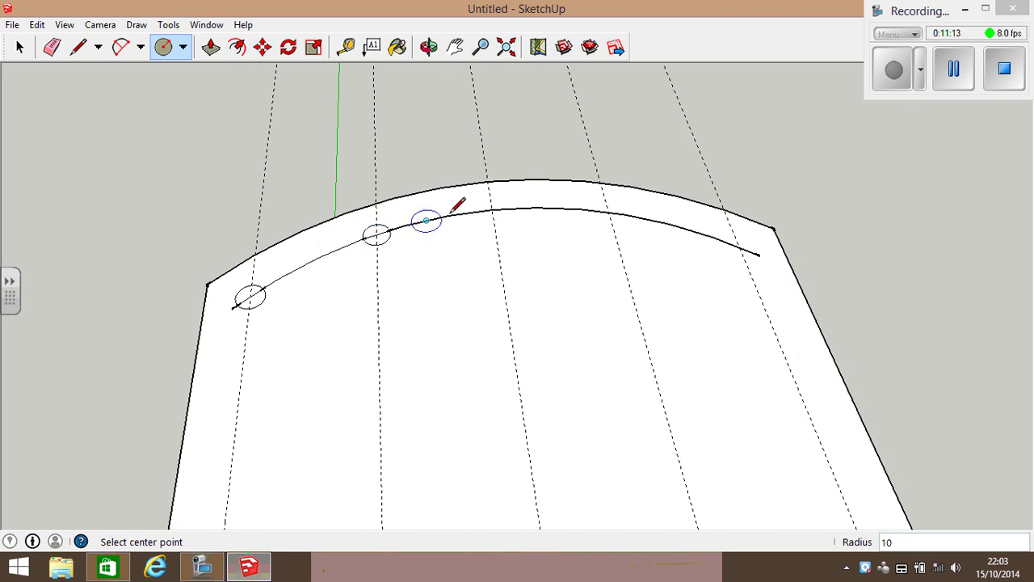
{"action": "left_click", "coordinate": [492, 210]}
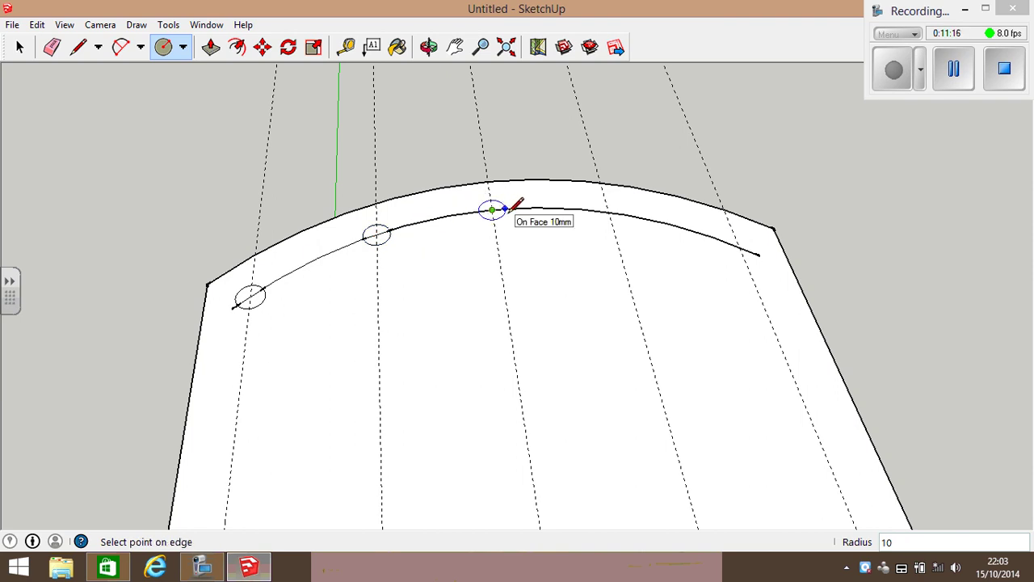
{"action": "left_click", "coordinate": [507, 208]}
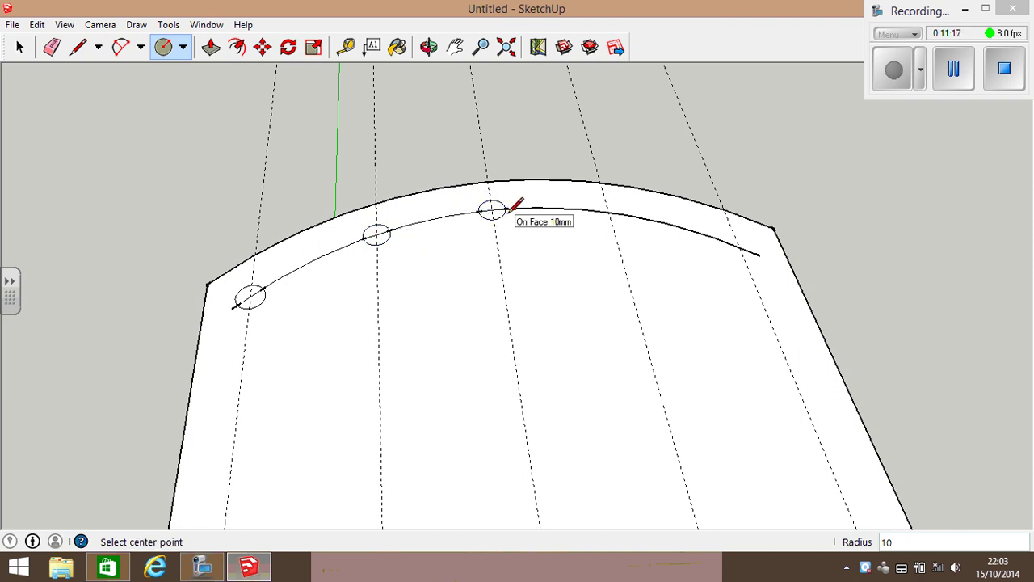
{"action": "left_click", "coordinate": [608, 211]}
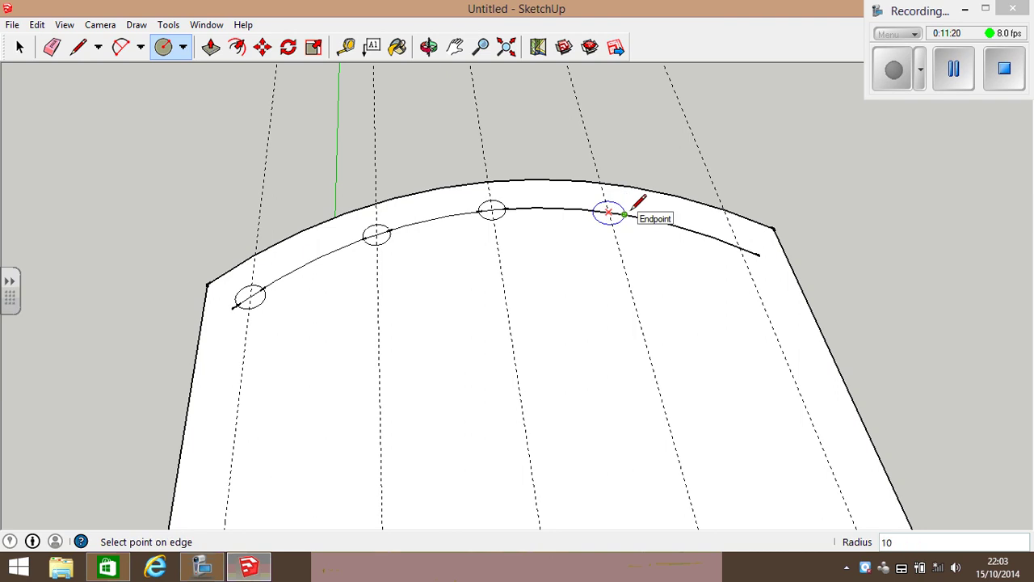
{"action": "left_click", "coordinate": [627, 212]}
{"action": "left_click", "coordinate": [740, 248]}
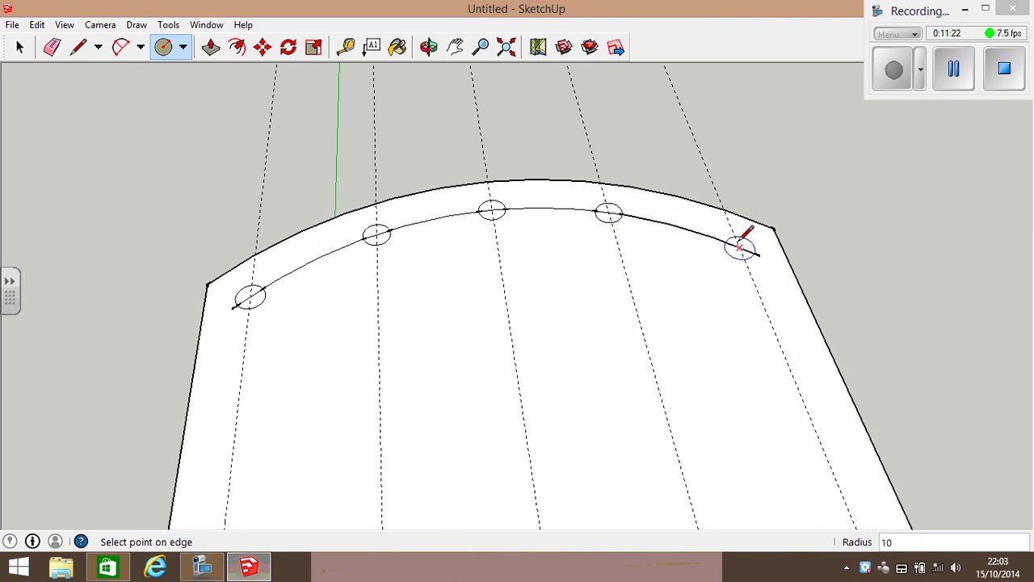
{"action": "type", "text": "10"}
{"action": "key", "text": "Return"}
{"action": "left_click", "coordinate": [754, 246]}
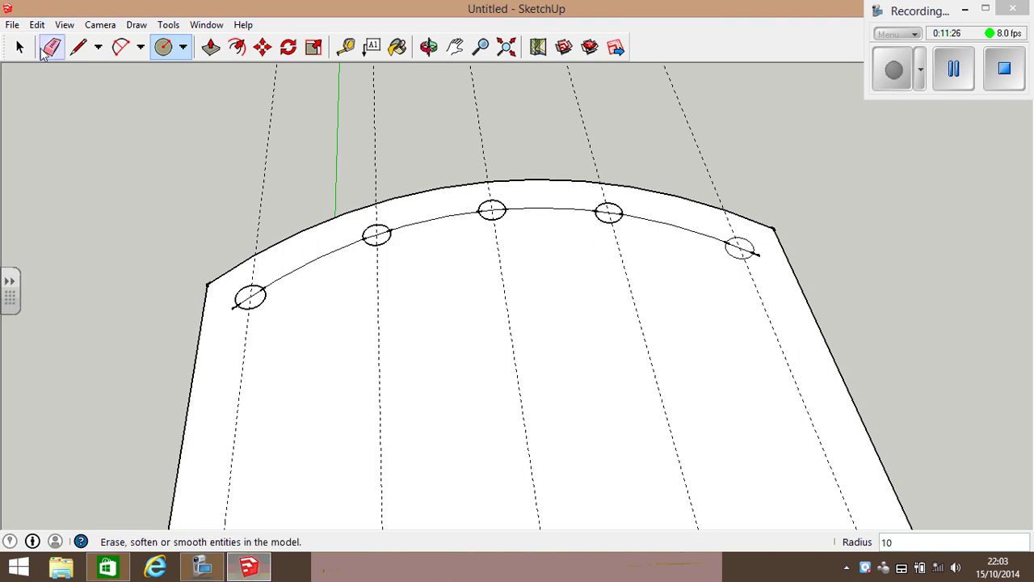
Erase the five guides and the short arc tail beyond the circle farthest from the green axis.
{"action": "left_click", "coordinate": [51, 48]}
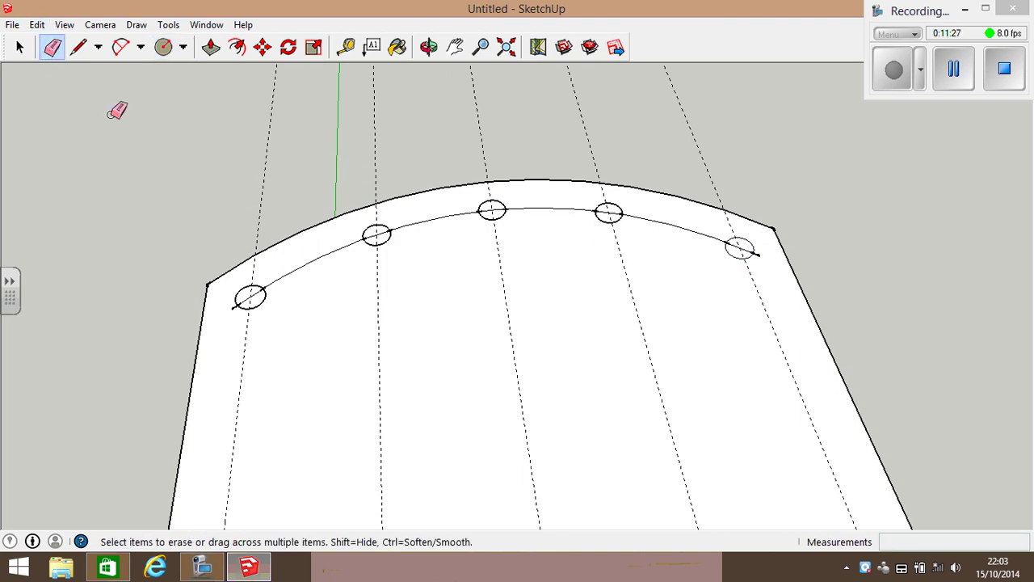
{"action": "left_click", "coordinate": [263, 173]}
{"action": "left_click", "coordinate": [374, 141]}
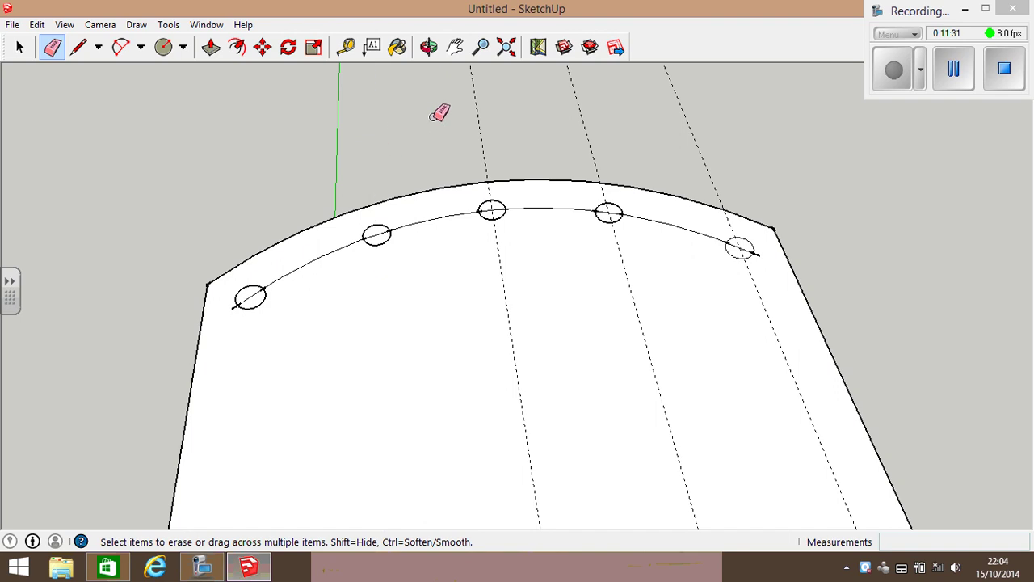
{"action": "left_click", "coordinate": [485, 155]}
{"action": "left_click", "coordinate": [590, 141]}
{"action": "left_click", "coordinate": [692, 130]}
{"action": "left_click", "coordinate": [750, 242]}
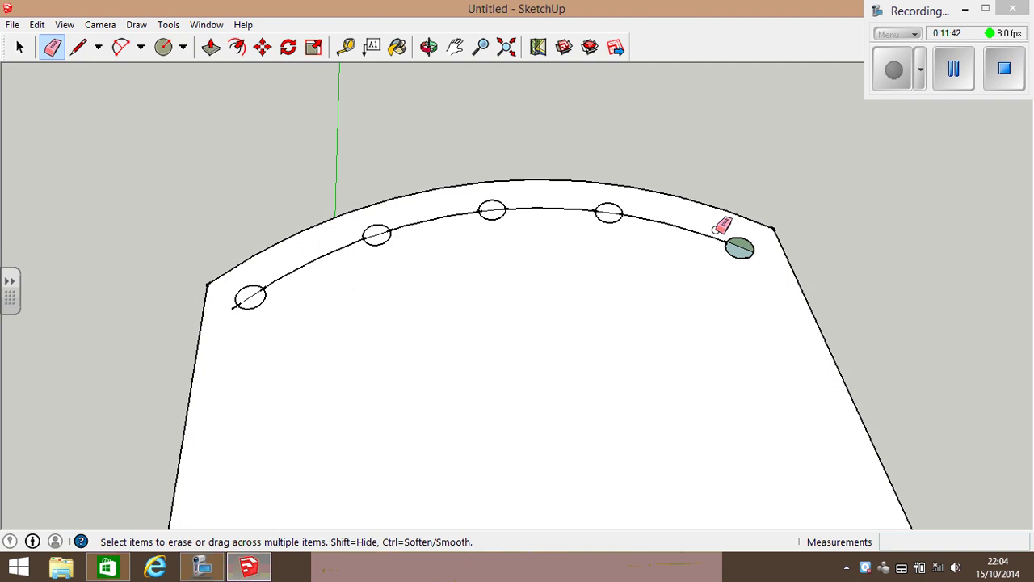
Undo the erase that opened the circle farthest from the green axis, and erase the arc segments between the five circles.
{"action": "key", "text": "ctrl+z"}
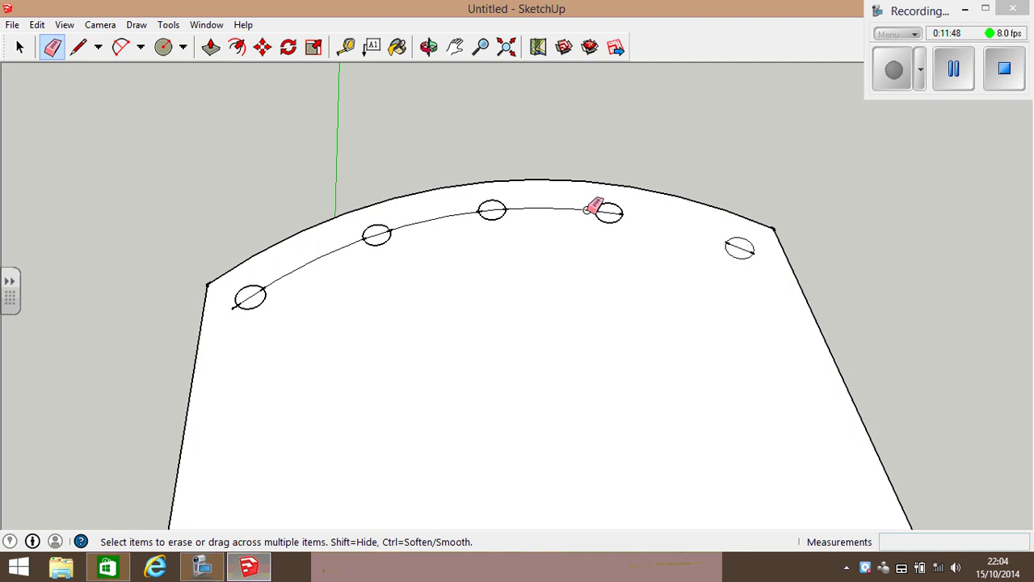
{"action": "left_click", "coordinate": [583, 209]}
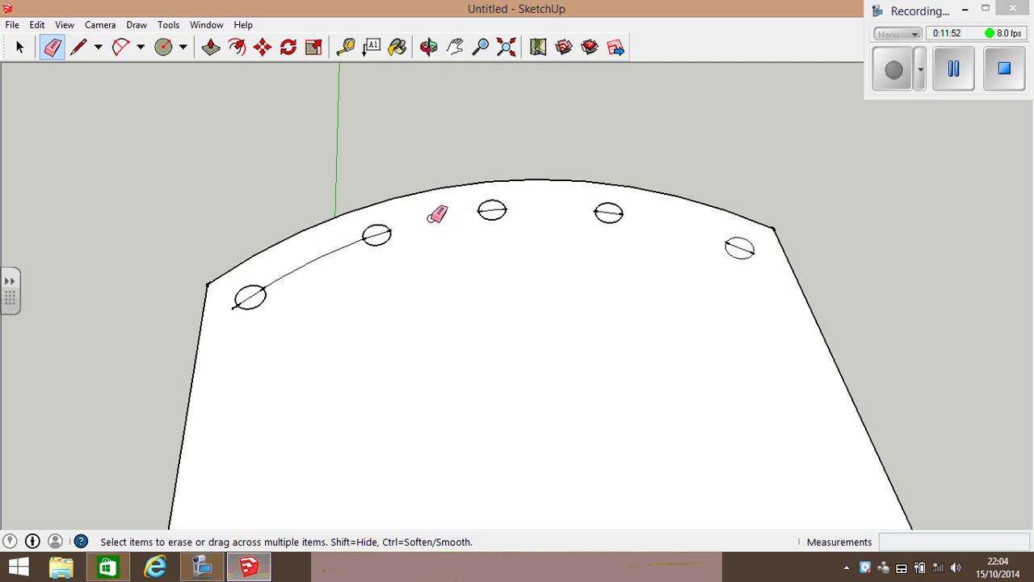
{"action": "left_click", "coordinate": [317, 265]}
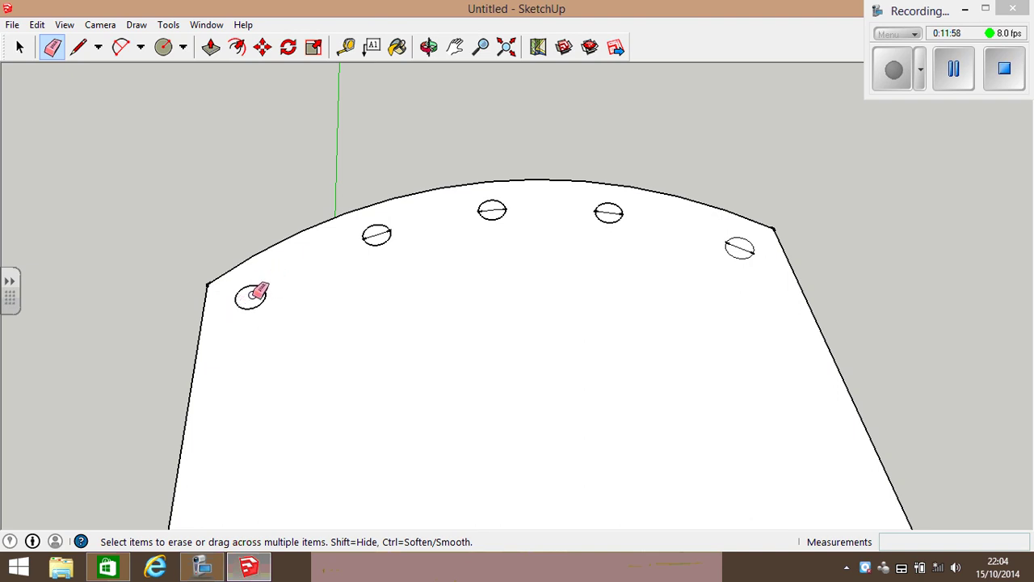
Erase the arc pieces inside the four circles nearest the green axis; try the same in the fifth circle and undo it.
{"action": "left_click", "coordinate": [251, 294]}
{"action": "left_click", "coordinate": [390, 232]}
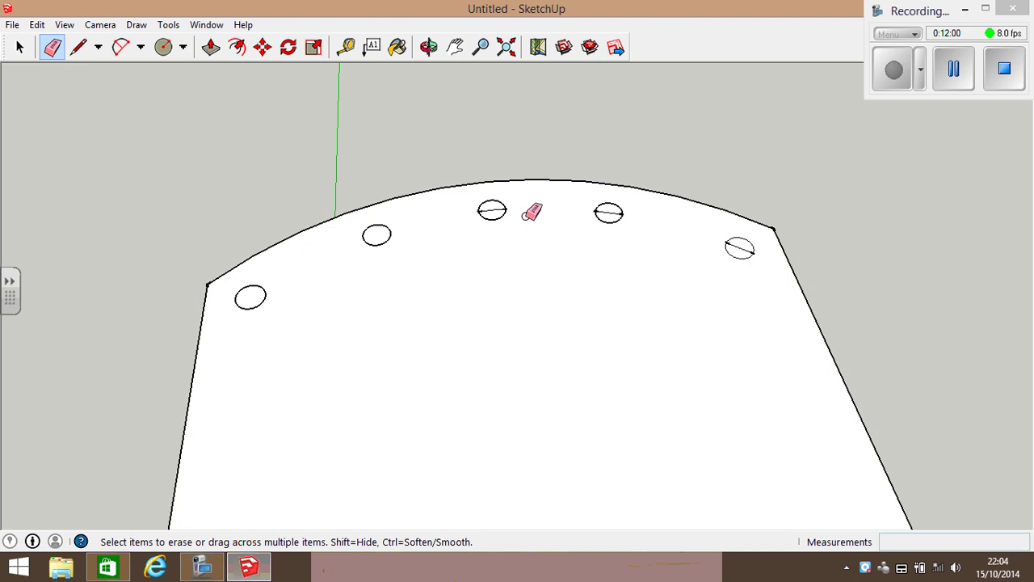
{"action": "left_click", "coordinate": [490, 211]}
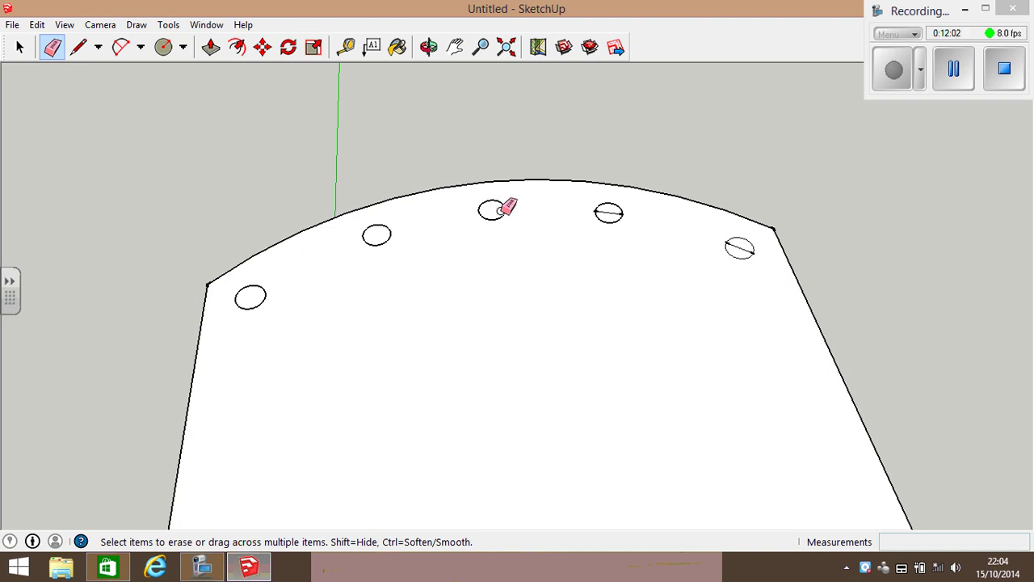
{"action": "left_click", "coordinate": [610, 212]}
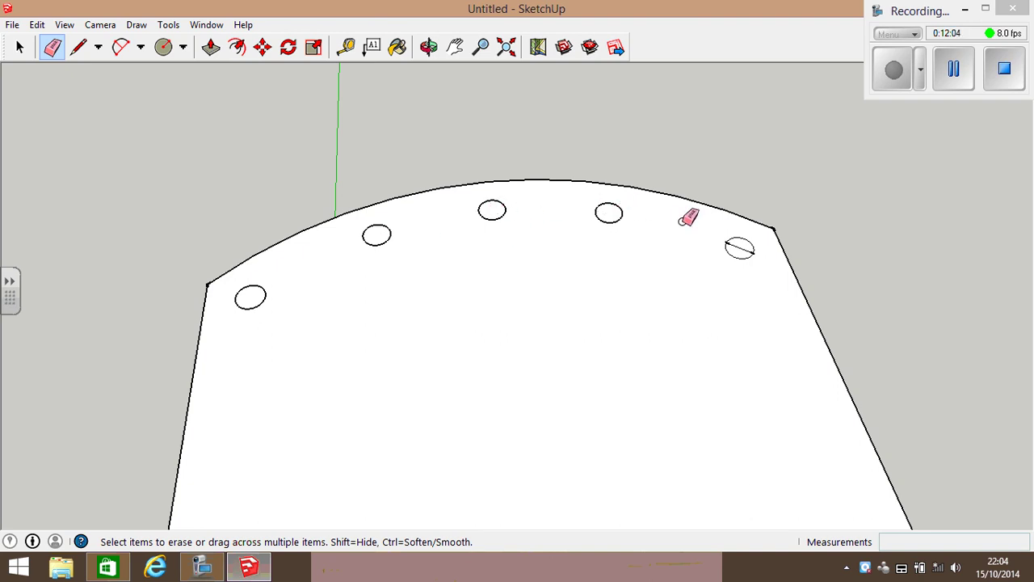
{"action": "left_click", "coordinate": [731, 247]}
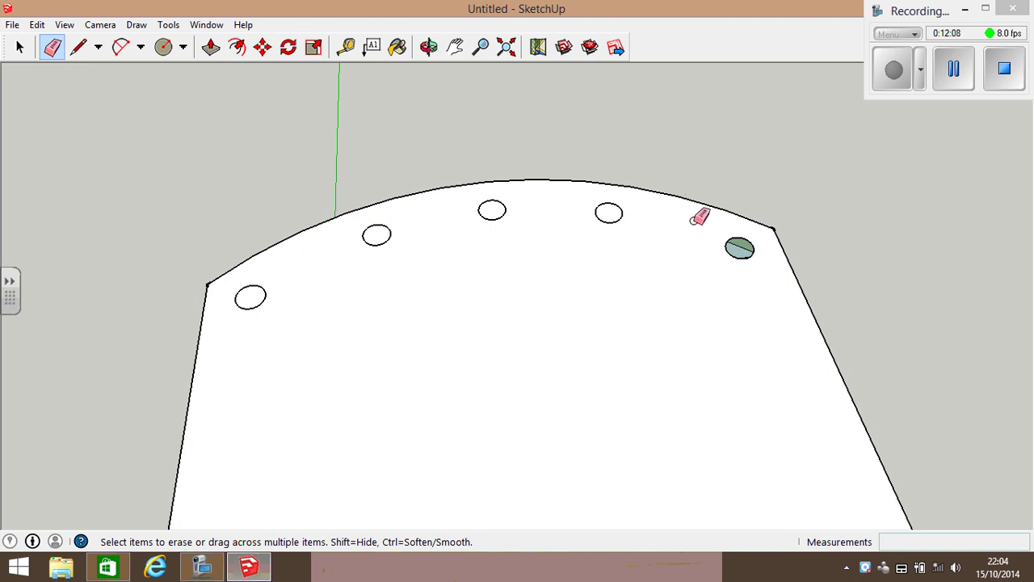
{"action": "key", "text": "ctrl+z"}
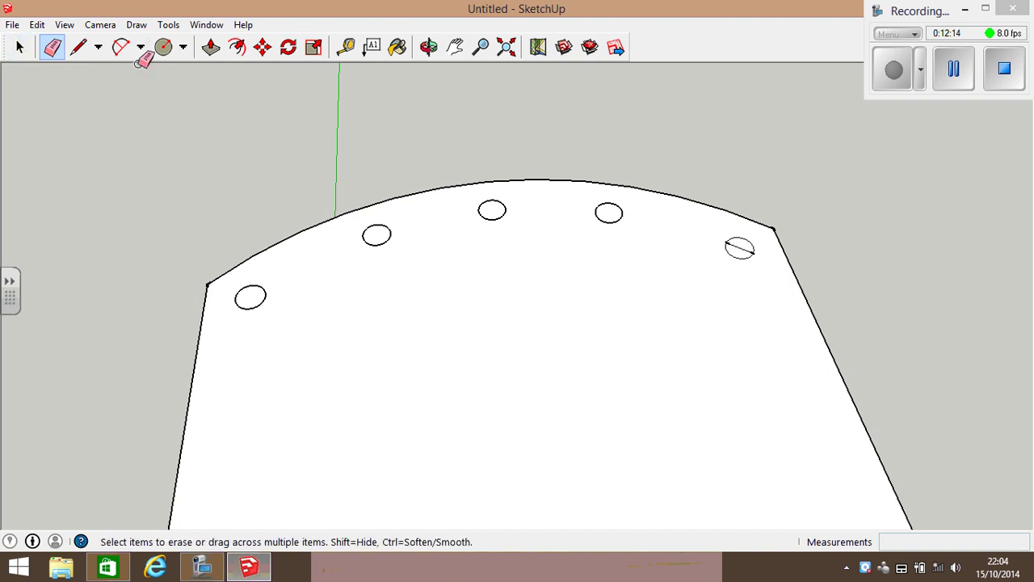
Push/Pull the circle nearest the green-axis side edge up 350 mm to form the first back spindle.
{"action": "left_click", "coordinate": [211, 46]}
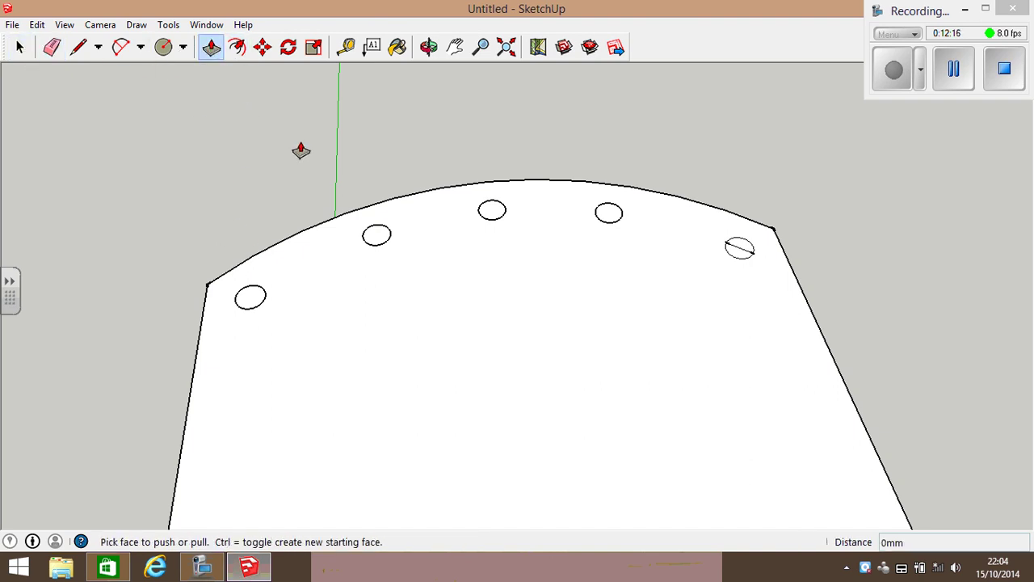
{"action": "scroll", "coordinate": [338, 186], "scroll_direction": "down", "scroll_amount": 3}
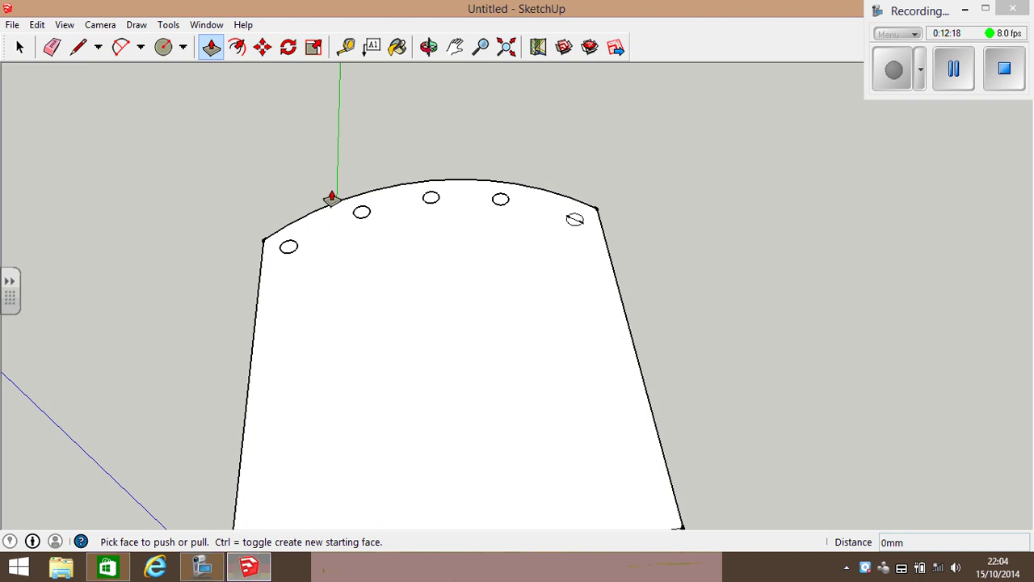
{"action": "middle_click_drag", "start_coordinate": [331, 199], "coordinate": [293, 250]}
{"action": "scroll", "coordinate": [337, 201], "scroll_direction": "up", "scroll_amount": 3}
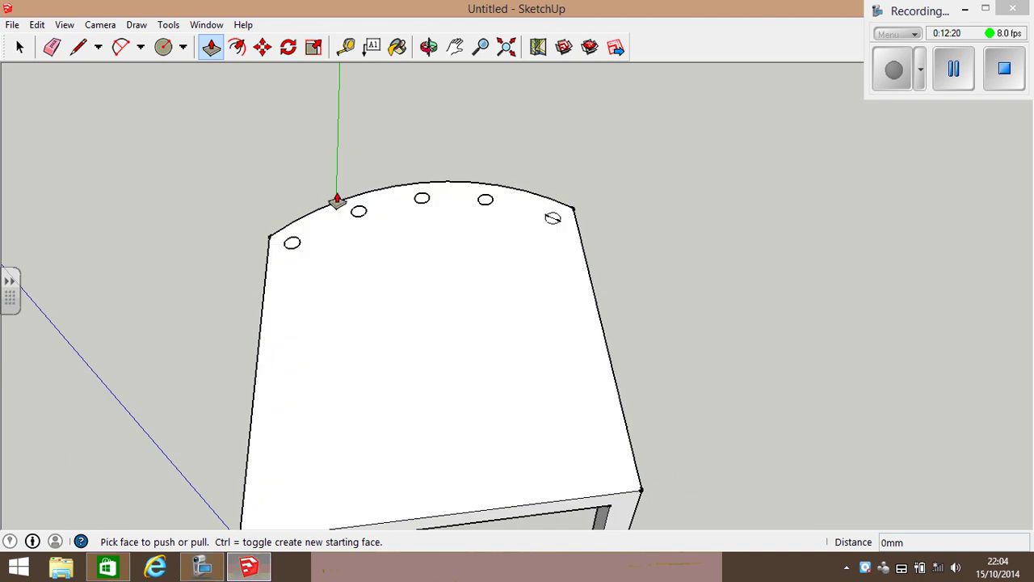
{"action": "left_click_drag", "start_coordinate": [340, 288], "coordinate": [477, 296]}
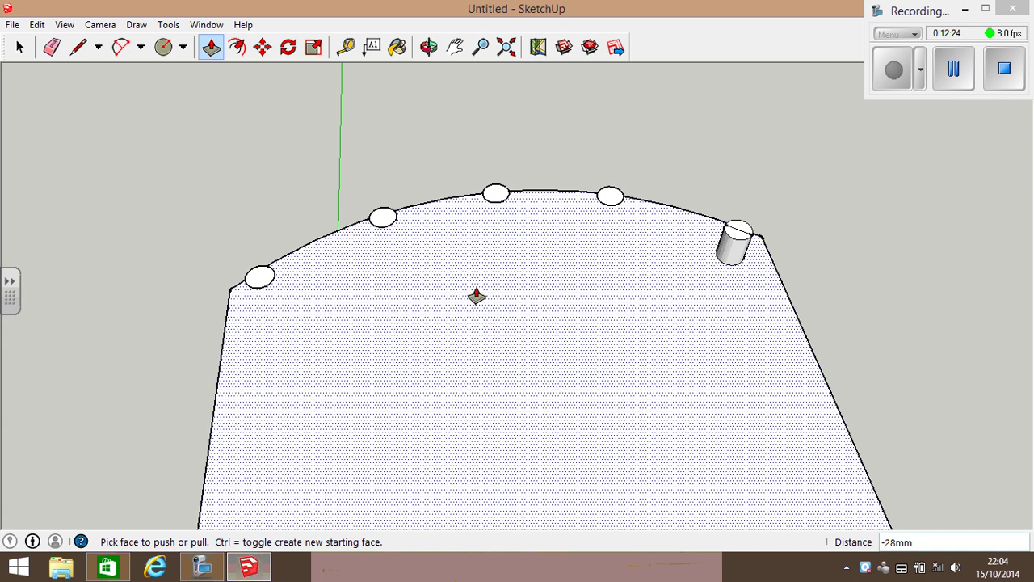
{"action": "key", "text": "ctrl+z"}
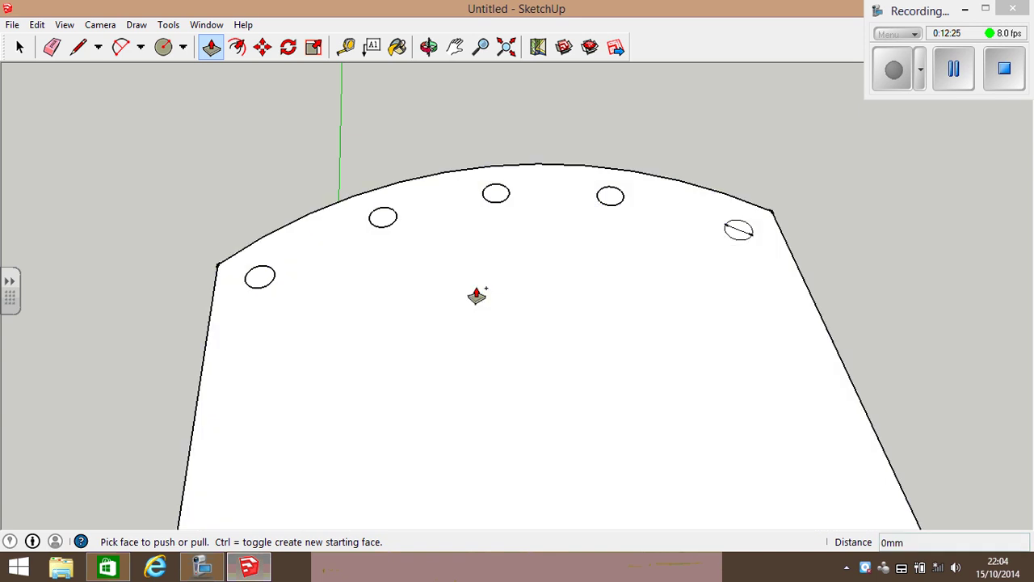
{"action": "left_click", "coordinate": [261, 276]}
{"action": "left_click_drag", "start_coordinate": [269, 271], "coordinate": [216, 159]}
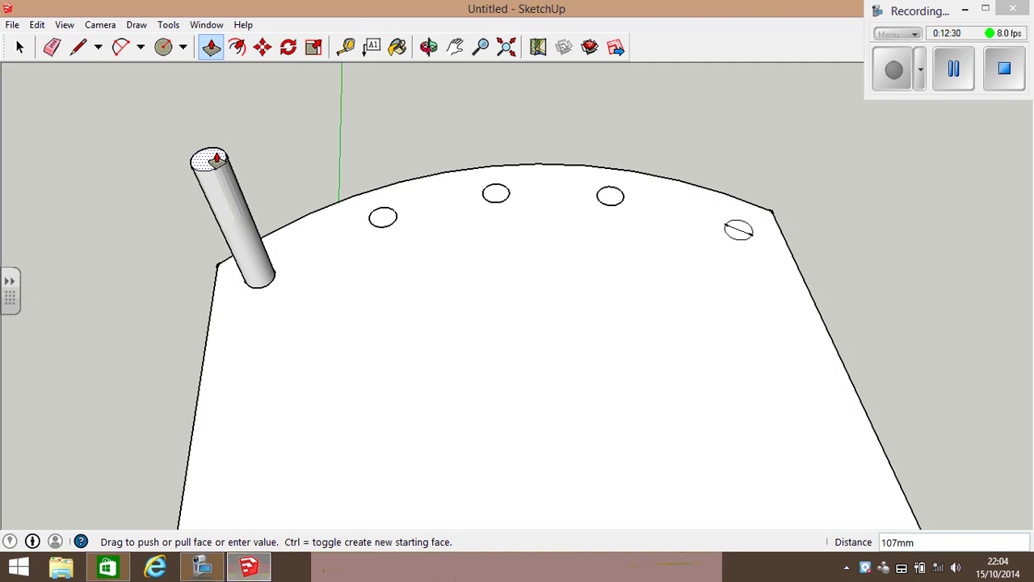
{"action": "type", "text": "350"}
{"action": "key", "text": "Return"}
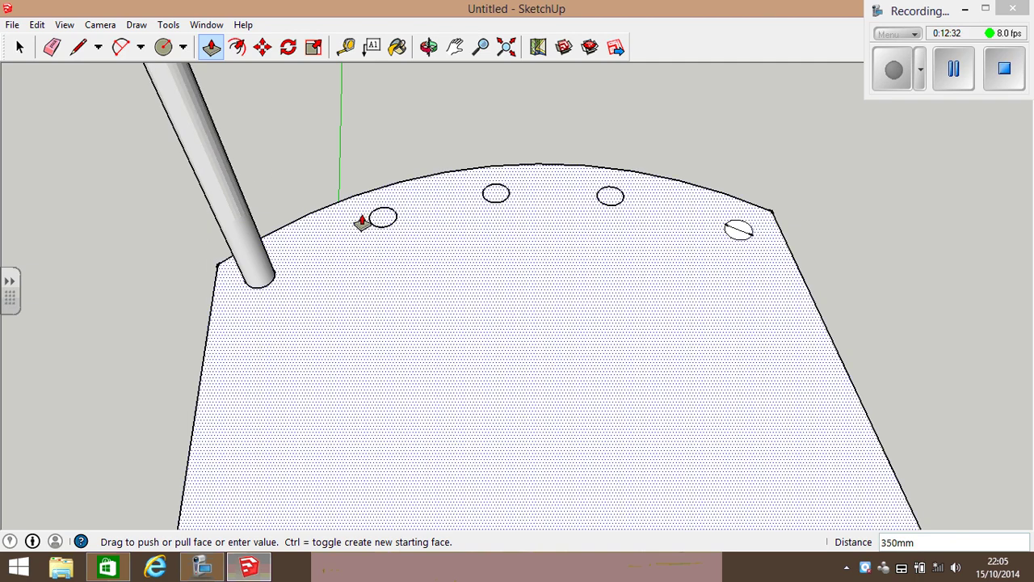
Push/Pull the next three undivided circles along the curved edge up 350 mm each.
{"action": "left_click_drag", "start_coordinate": [383, 220], "coordinate": [368, 166]}
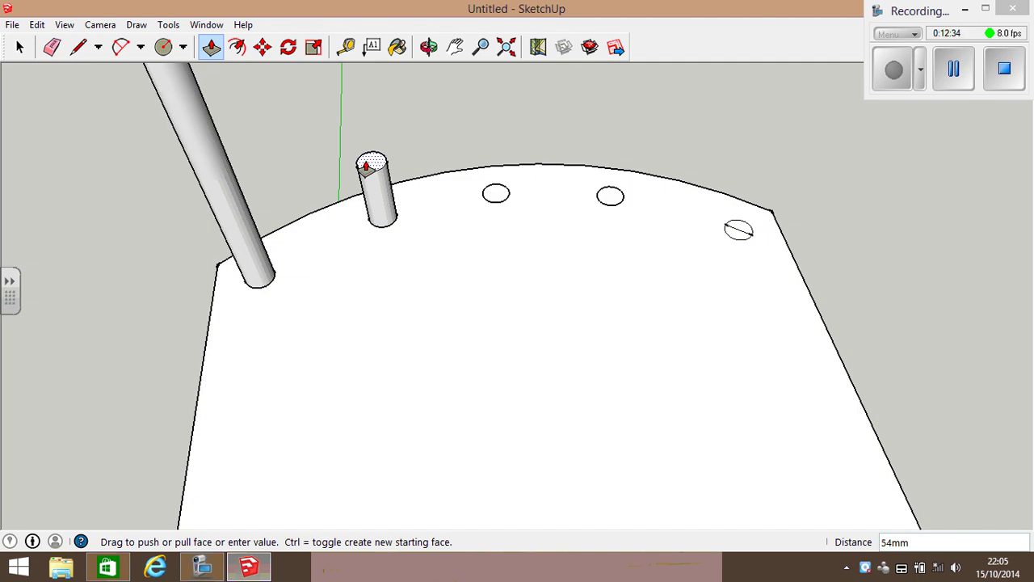
{"action": "type", "text": "350"}
{"action": "key", "text": "Return"}
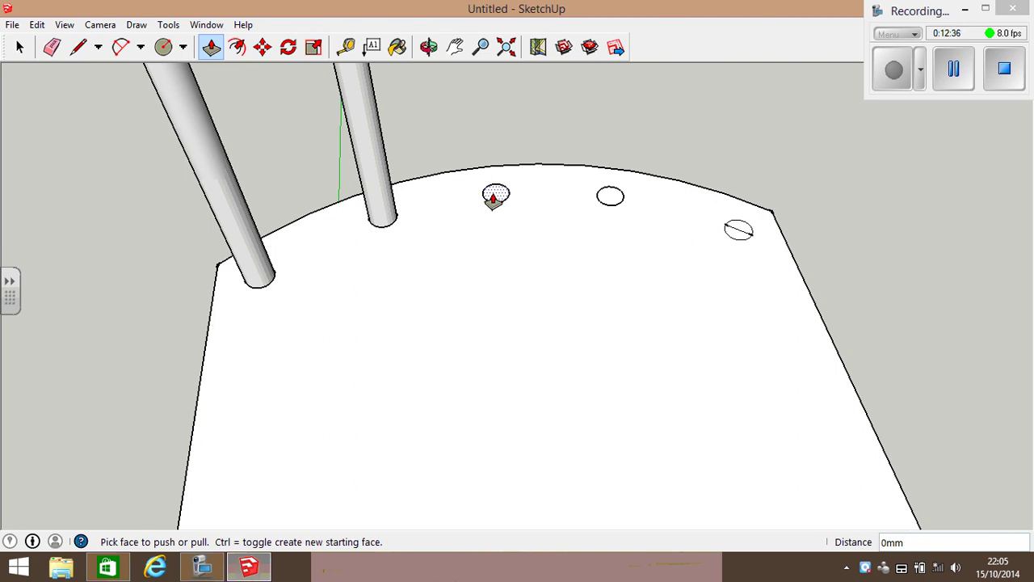
{"action": "left_click_drag", "start_coordinate": [489, 199], "coordinate": [482, 161]}
{"action": "type", "text": "350"}
{"action": "key", "text": "Return"}
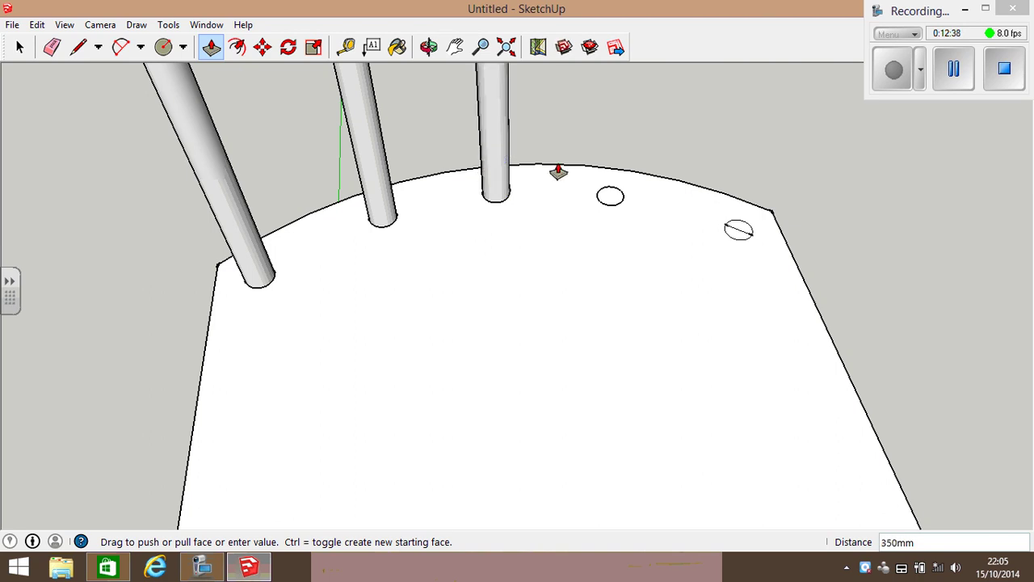
{"action": "left_click_drag", "start_coordinate": [608, 200], "coordinate": [601, 189]}
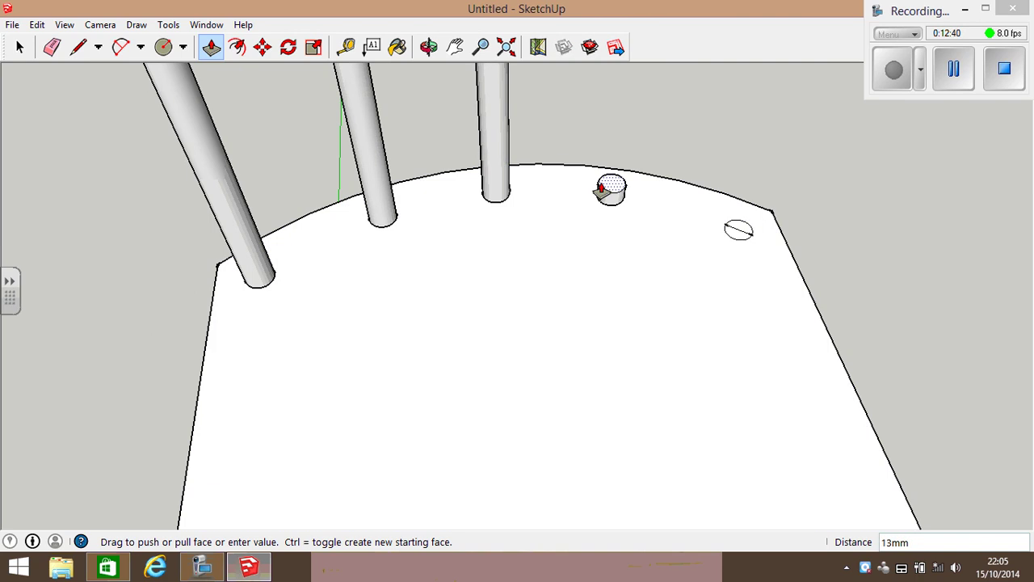
{"action": "type", "text": "350"}
{"action": "key", "text": "Return"}
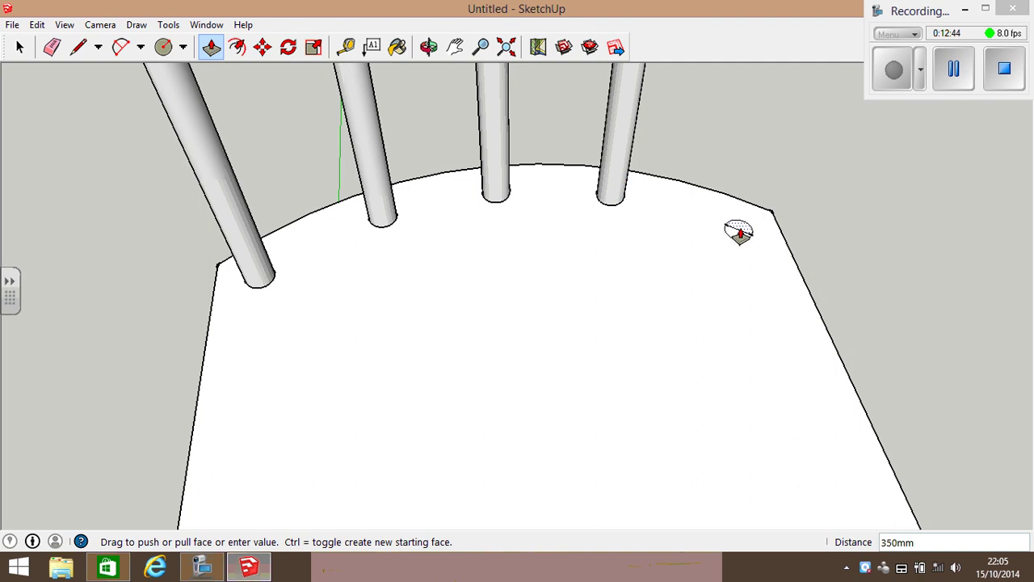
Push/Pull both halves of the divided circle farthest from the green axis up 350 mm.
{"action": "left_click_drag", "start_coordinate": [740, 233], "coordinate": [750, 207]}
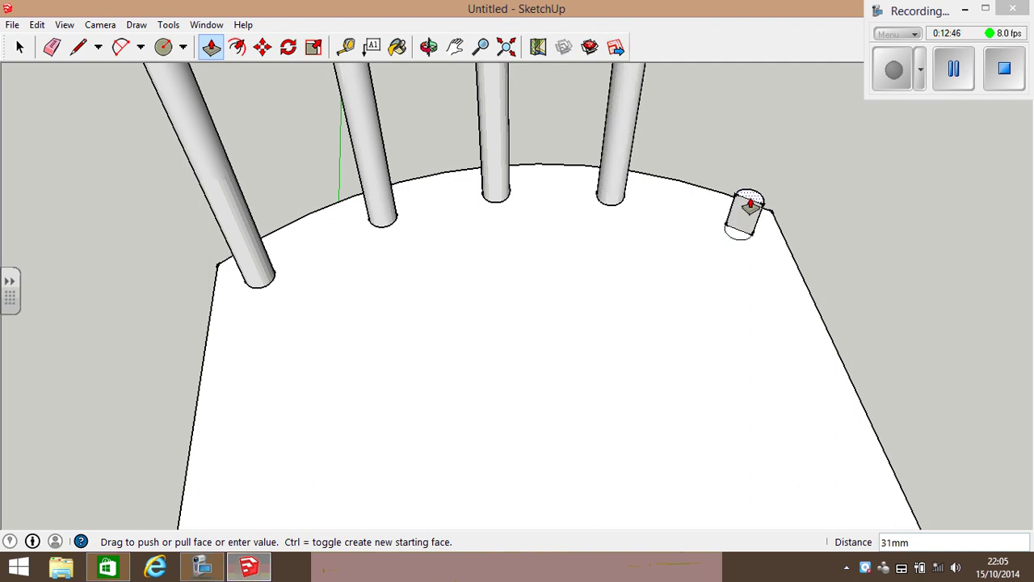
{"action": "key", "text": "Return"}
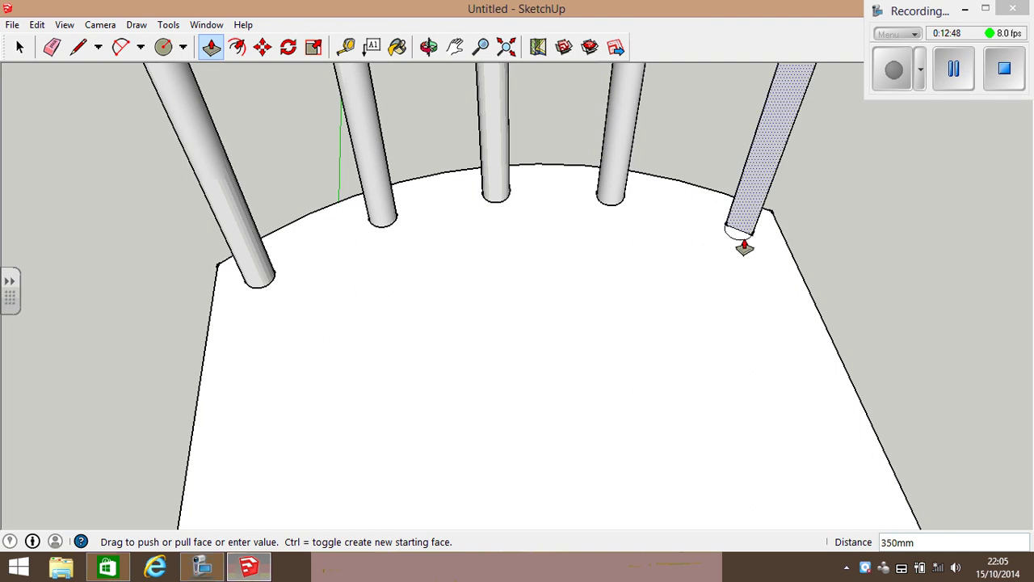
{"action": "left_click_drag", "start_coordinate": [738, 235], "coordinate": [745, 193]}
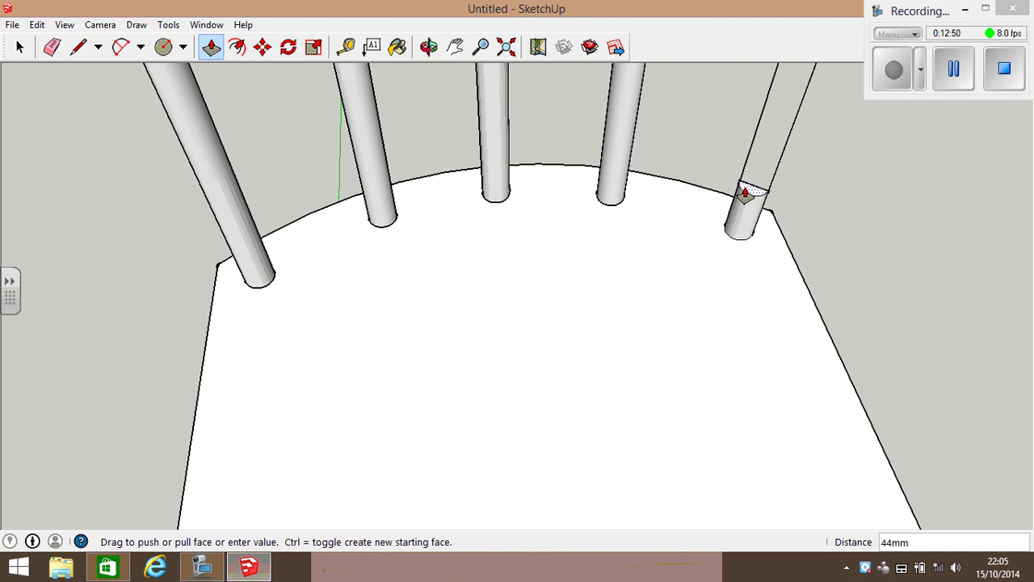
{"action": "key", "text": "Return"}
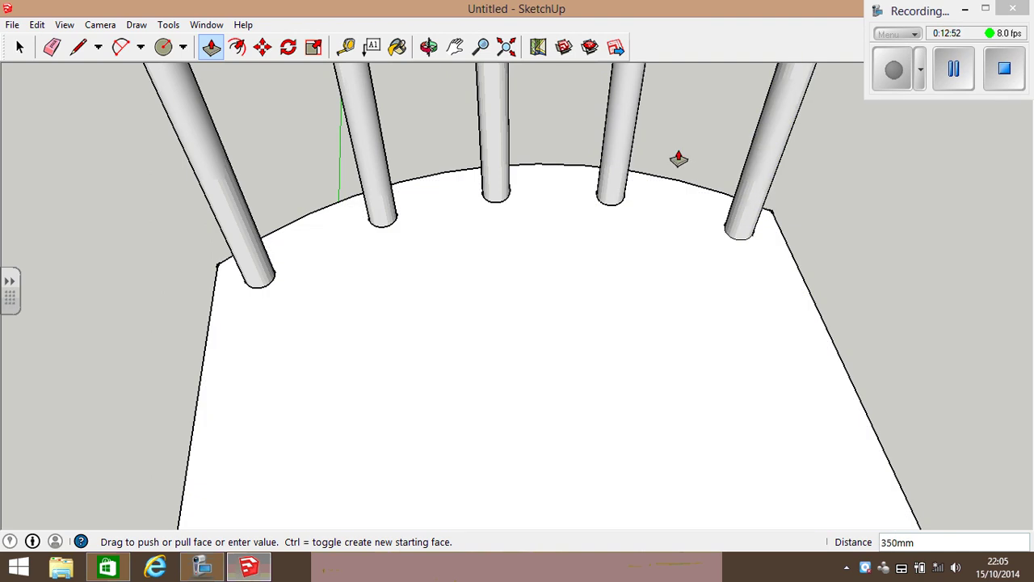
Erase the dividing line across the top end of the split spindle.
{"action": "left_click", "coordinate": [455, 46]}
{"action": "left_click_drag", "start_coordinate": [759, 211], "coordinate": [600, 502]}
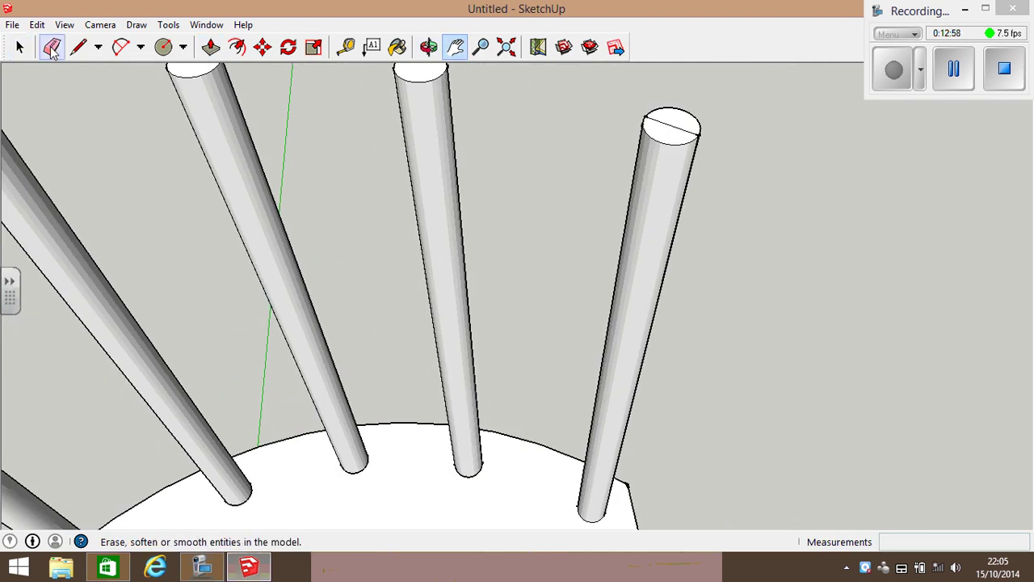
{"action": "left_click", "coordinate": [51, 47]}
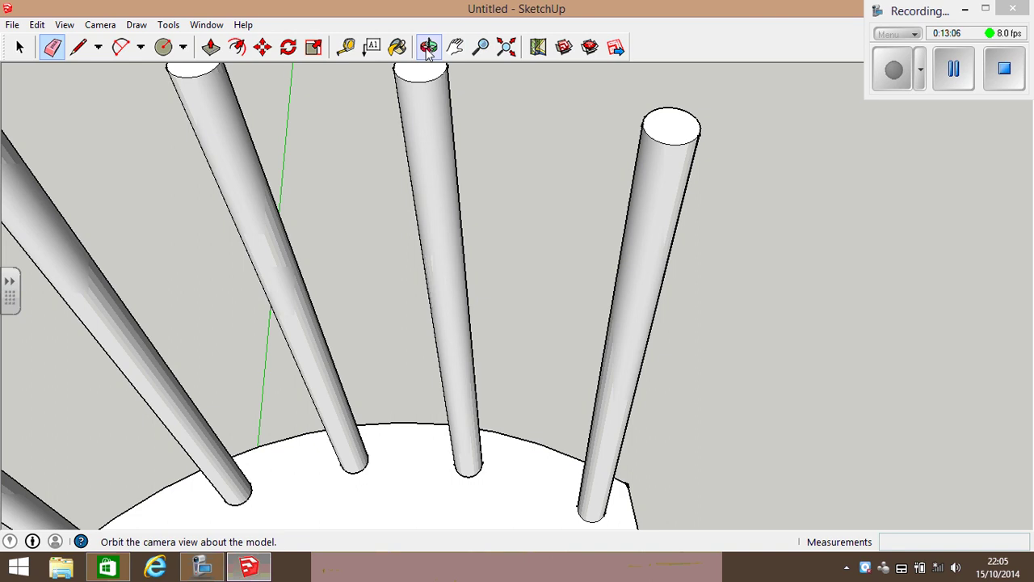
Erase the lengthwise seam line on the split spindle's outer side, facing the seat's straight side edge.
{"action": "scroll", "coordinate": [545, 198], "scroll_direction": "down", "scroll_amount": 5}
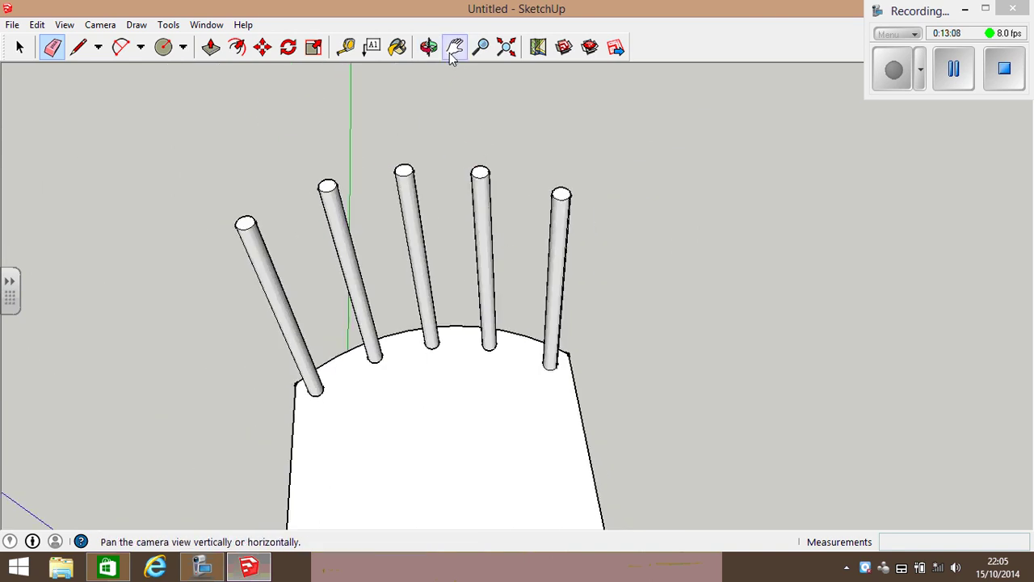
{"action": "left_click", "coordinate": [453, 50]}
{"action": "mouse_move", "coordinate": [423, 360]}
{"action": "left_mouse_down"}
{"action": "mouse_move", "coordinate": [526, 277]}
{"action": "mouse_move", "coordinate": [497, 129]}
{"action": "left_mouse_up"}
{"action": "left_click", "coordinate": [481, 47]}
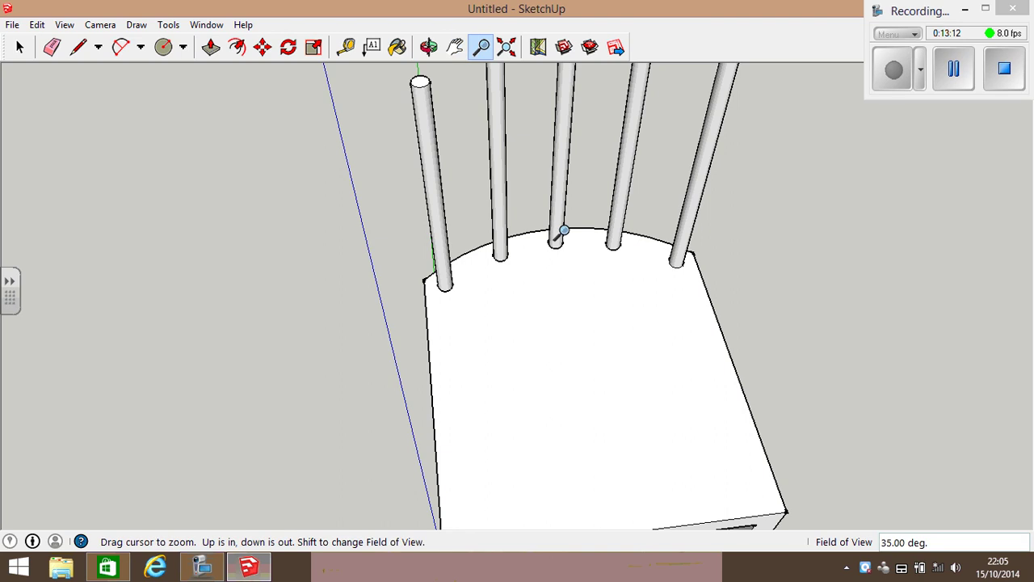
{"action": "scroll", "coordinate": [563, 232], "scroll_direction": "down", "scroll_amount": 2}
{"action": "left_click", "coordinate": [429, 47]}
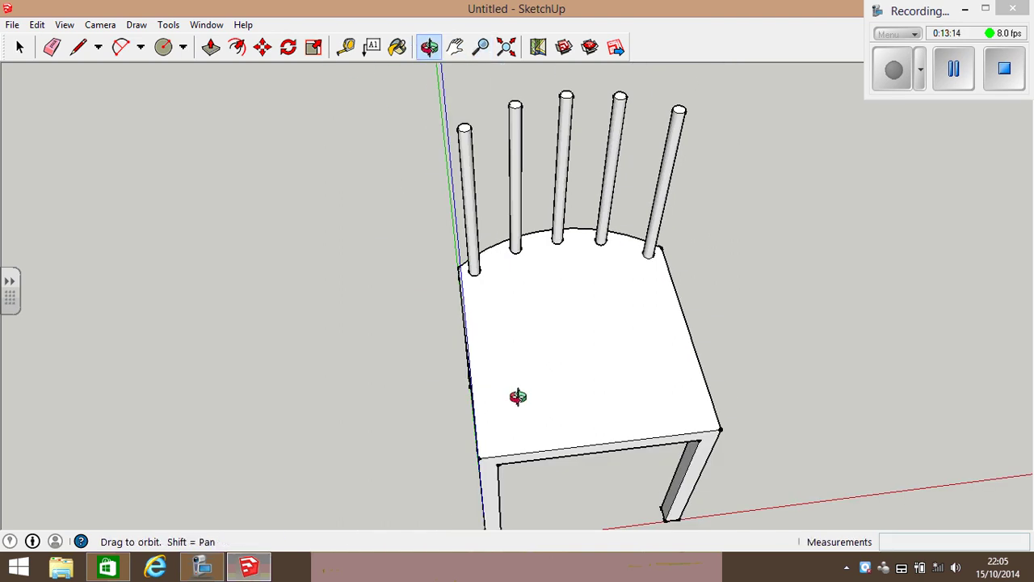
{"action": "left_click_drag", "start_coordinate": [517, 397], "coordinate": [735, 268]}
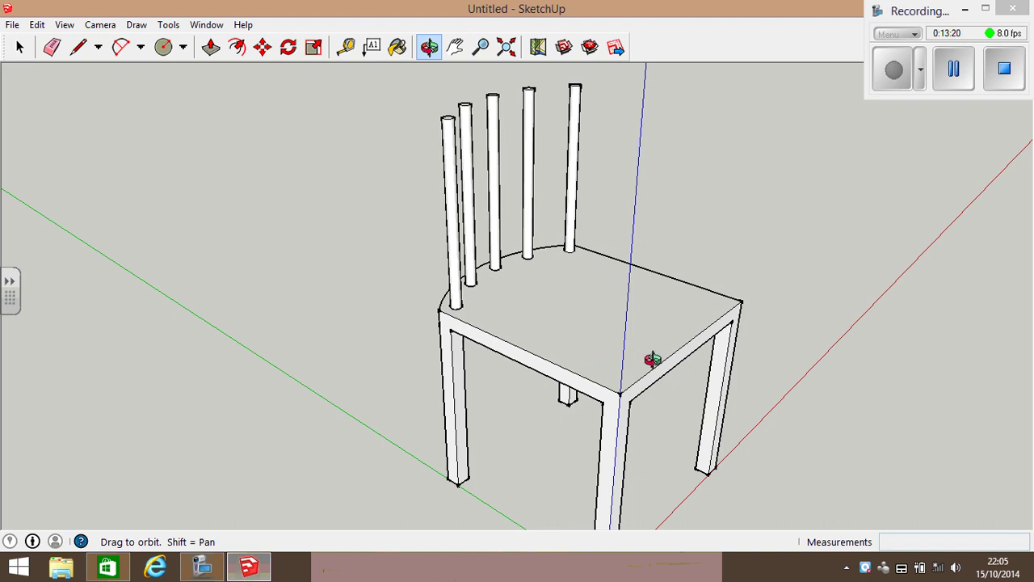
{"action": "left_click_drag", "start_coordinate": [652, 361], "coordinate": [381, 353]}
{"action": "left_click_drag", "start_coordinate": [538, 353], "coordinate": [372, 371]}
{"action": "left_click_drag", "start_coordinate": [434, 300], "coordinate": [595, 227]}
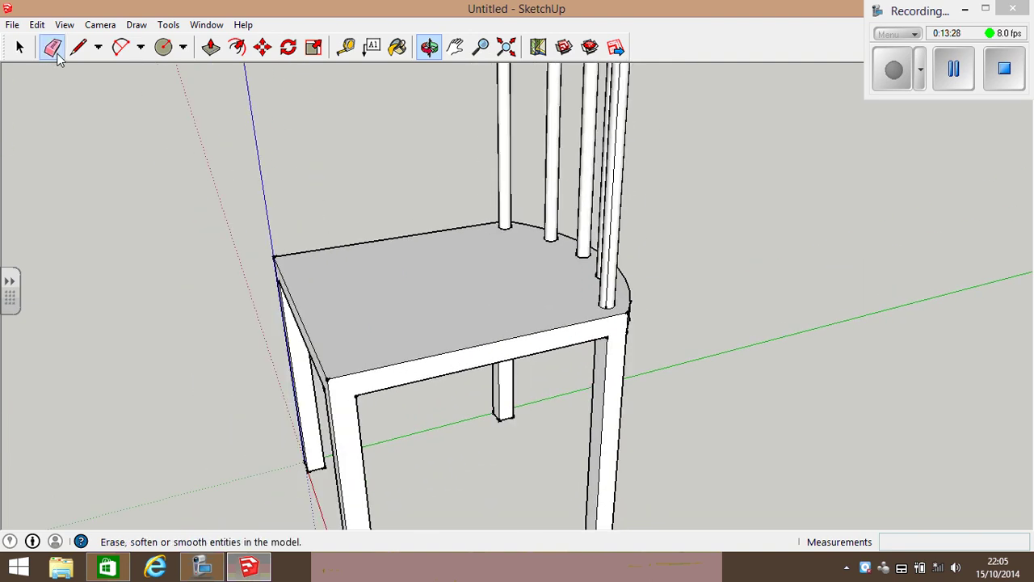
{"action": "left_click", "coordinate": [52, 46]}
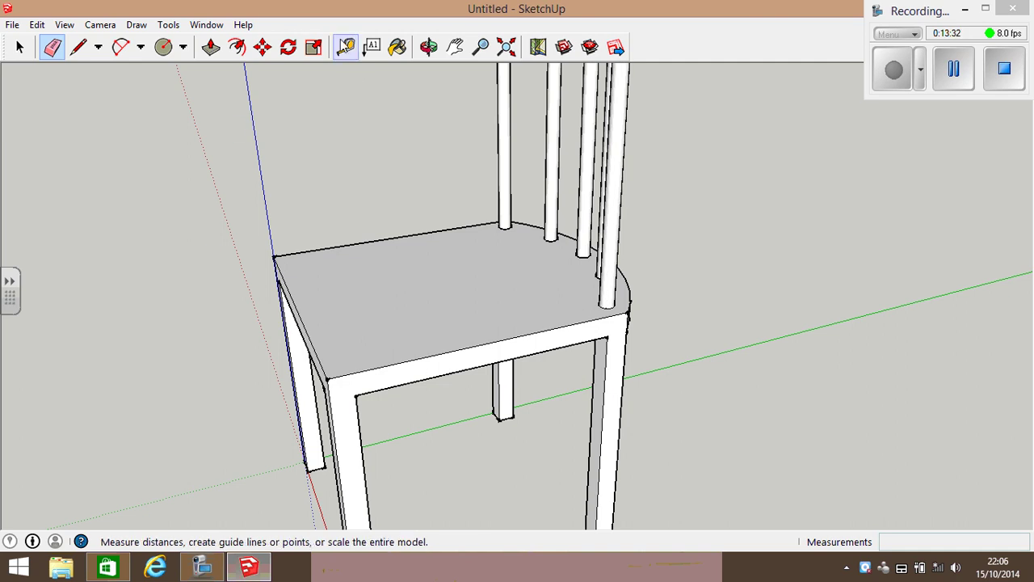
Erase the remaining lengthwise seam line on the split spindle's opposite side, seen from behind the chair.
{"action": "left_click", "coordinate": [428, 47]}
{"action": "mouse_move", "coordinate": [390, 219]}
{"action": "left_mouse_down"}
{"action": "mouse_move", "coordinate": [627, 274]}
{"action": "mouse_move", "coordinate": [889, 286]}
{"action": "mouse_move", "coordinate": [697, 258]}
{"action": "mouse_move", "coordinate": [792, 222]}
{"action": "mouse_move", "coordinate": [492, 248]}
{"action": "mouse_move", "coordinate": [707, 288]}
{"action": "mouse_move", "coordinate": [846, 261]}
{"action": "left_mouse_up"}
{"action": "scroll", "coordinate": [535, 215], "scroll_direction": "up", "scroll_amount": 3}
{"action": "mouse_move", "coordinate": [535, 215]}
{"action": "left_mouse_down"}
{"action": "mouse_move", "coordinate": [446, 198]}
{"action": "mouse_move", "coordinate": [552, 229]}
{"action": "mouse_move", "coordinate": [801, 215]}
{"action": "left_mouse_up"}
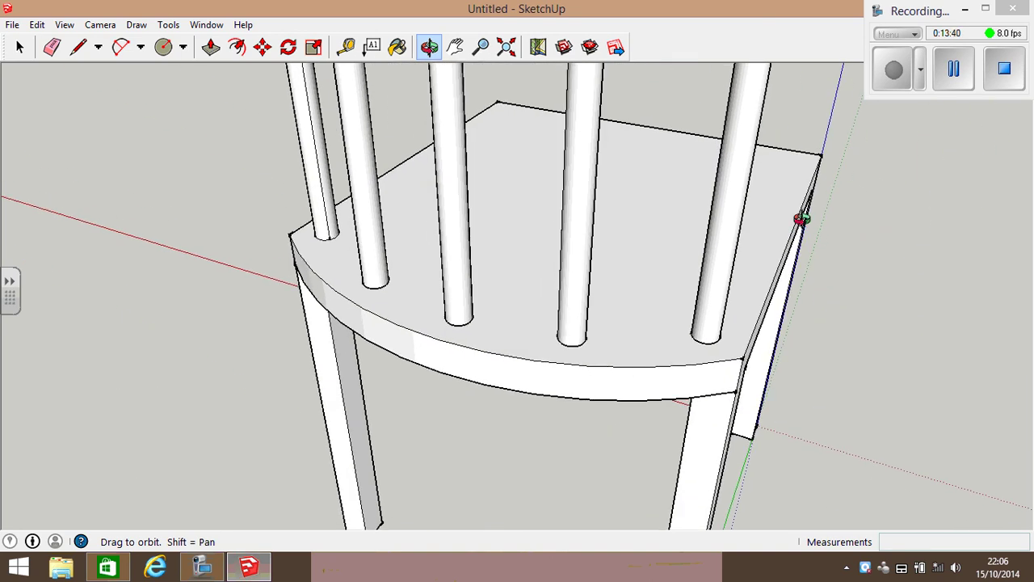
{"action": "left_click", "coordinate": [52, 47]}
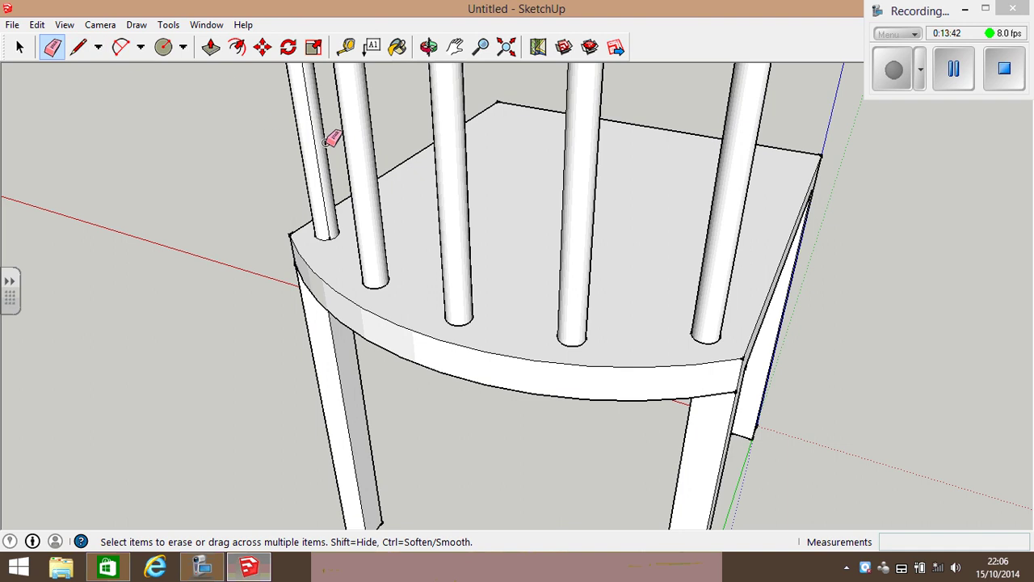
{"action": "left_click", "coordinate": [430, 47]}
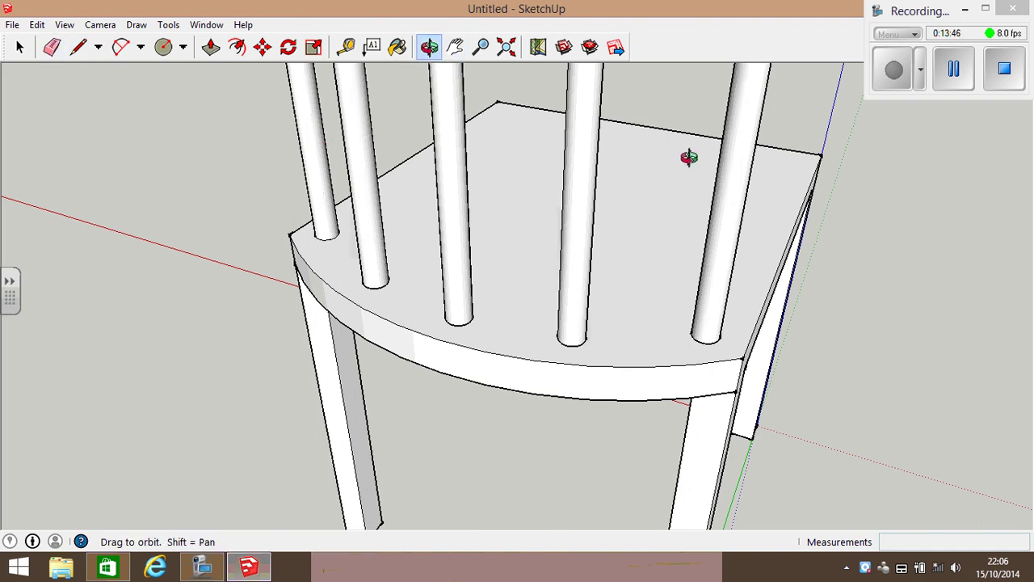
Draw a vertical line up from the seat's back corner farthest from the green axis, matching the 350 mm spindle height.
{"action": "left_click_drag", "start_coordinate": [688, 157], "coordinate": [413, 297]}
{"action": "scroll", "coordinate": [421, 280], "scroll_direction": "down", "scroll_amount": 8}
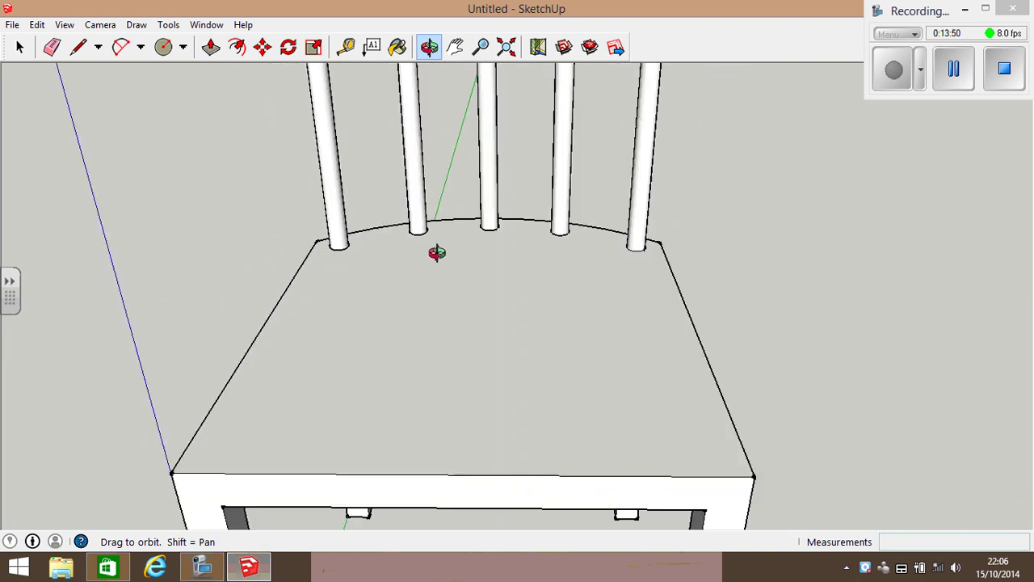
{"action": "mouse_move", "coordinate": [432, 219]}
{"action": "left_mouse_down"}
{"action": "mouse_move", "coordinate": [422, 286]}
{"action": "mouse_move", "coordinate": [461, 178]}
{"action": "left_mouse_up"}
{"action": "left_click", "coordinate": [455, 46]}
{"action": "left_click_drag", "start_coordinate": [461, 258], "coordinate": [469, 384]}
{"action": "scroll", "coordinate": [469, 379], "scroll_direction": "up", "scroll_amount": 2}
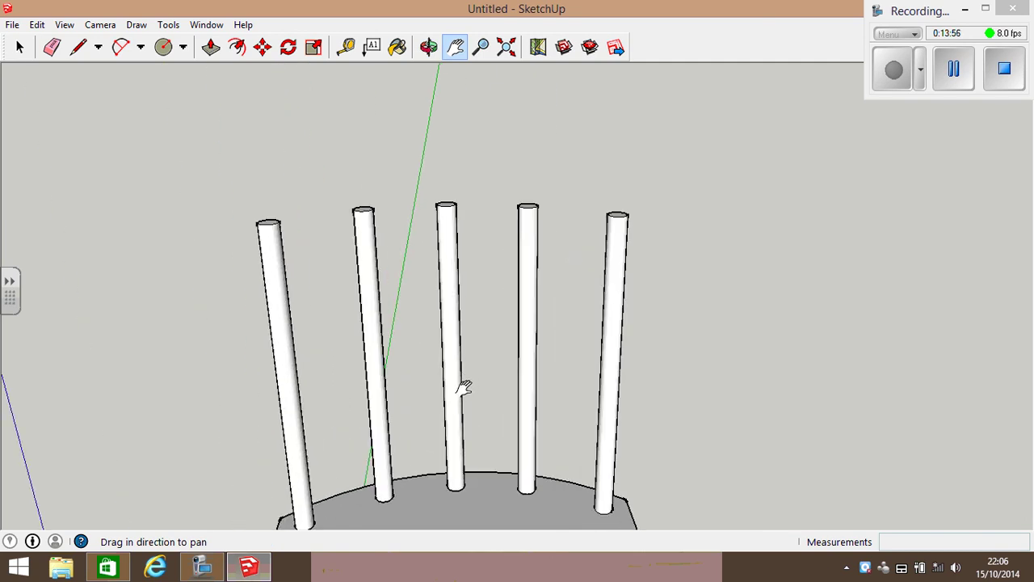
{"action": "scroll", "coordinate": [463, 387], "scroll_direction": "up", "scroll_amount": 1}
{"action": "left_click_drag", "start_coordinate": [464, 522], "coordinate": [487, 461]}
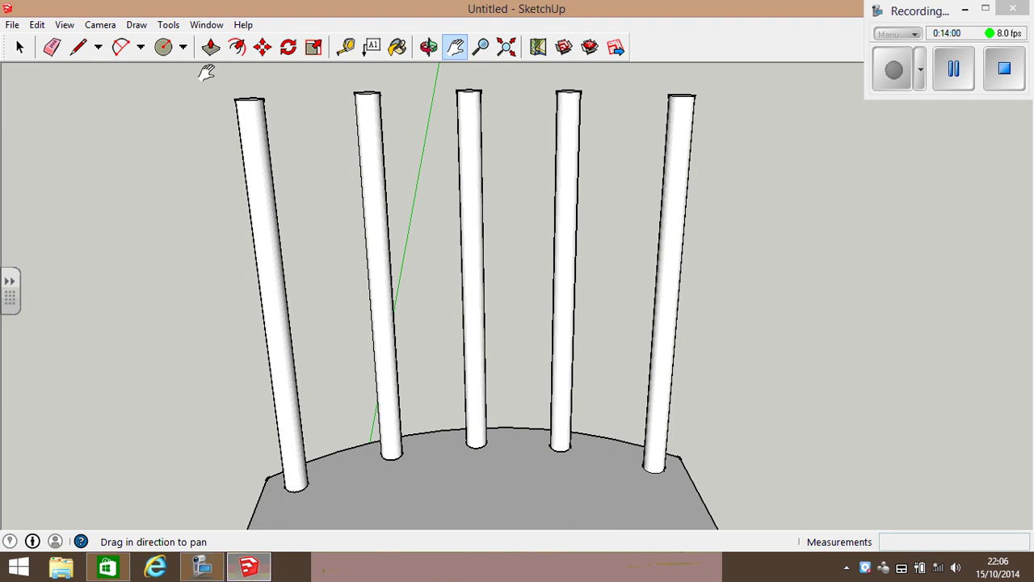
{"action": "left_click", "coordinate": [79, 46]}
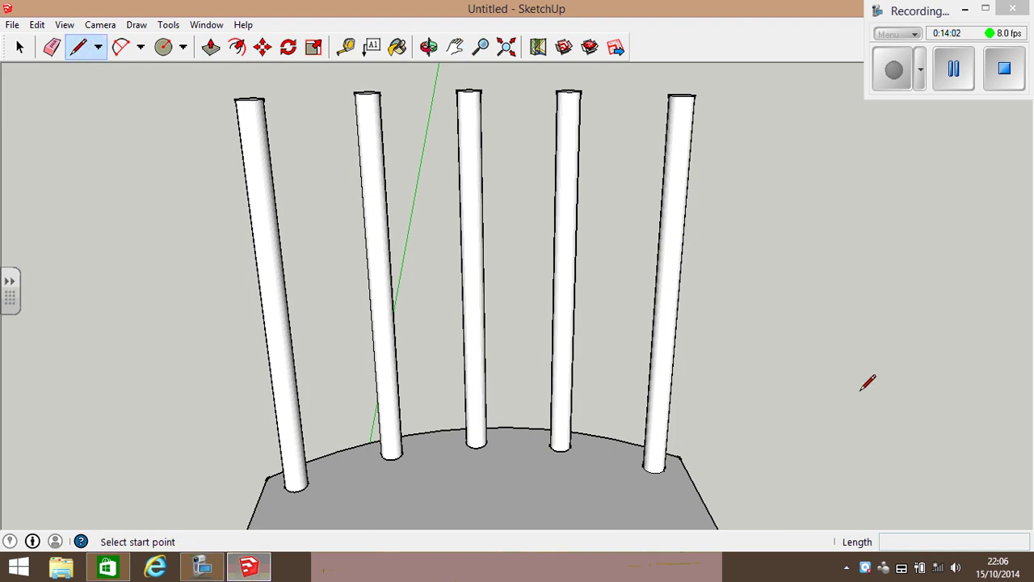
{"action": "left_click", "coordinate": [679, 458]}
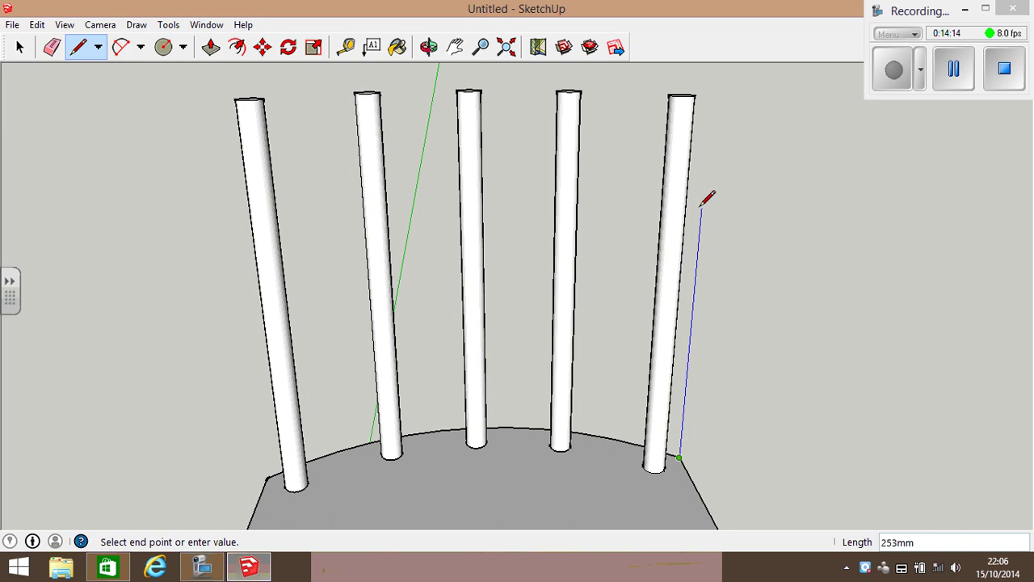
{"action": "key", "text": "Return"}
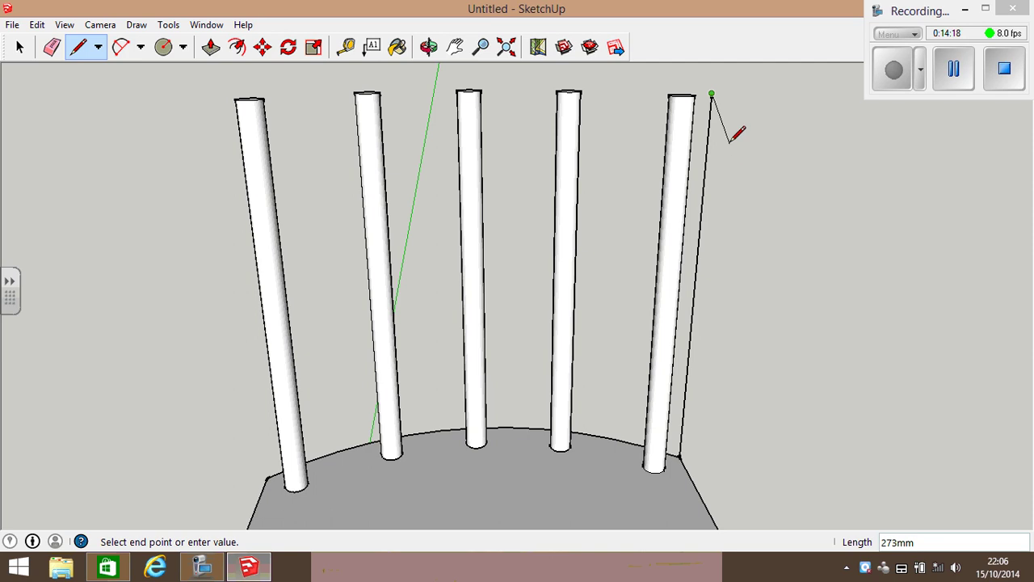
{"action": "left_click", "coordinate": [758, 76]}
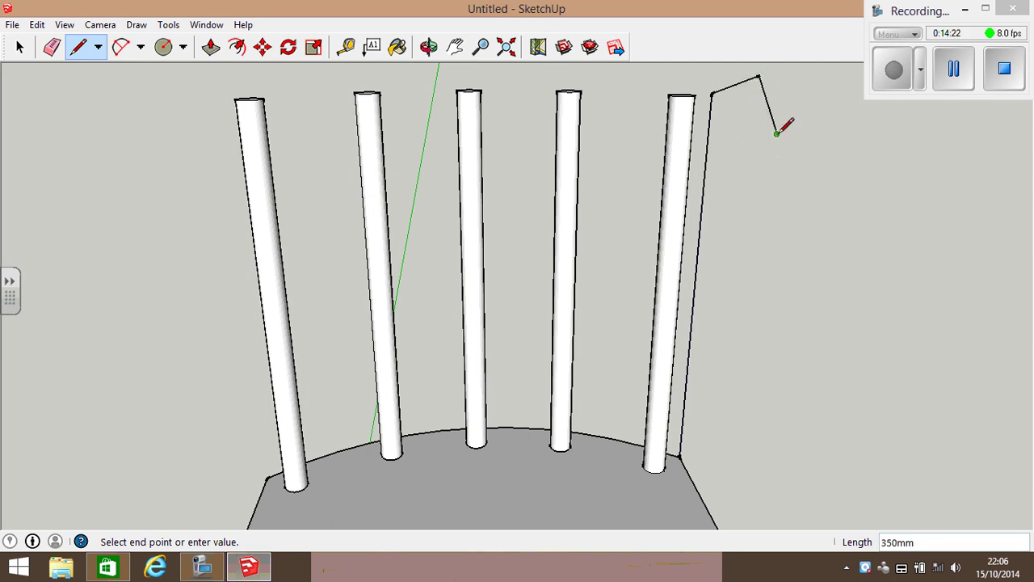
{"action": "left_click", "coordinate": [776, 133]}
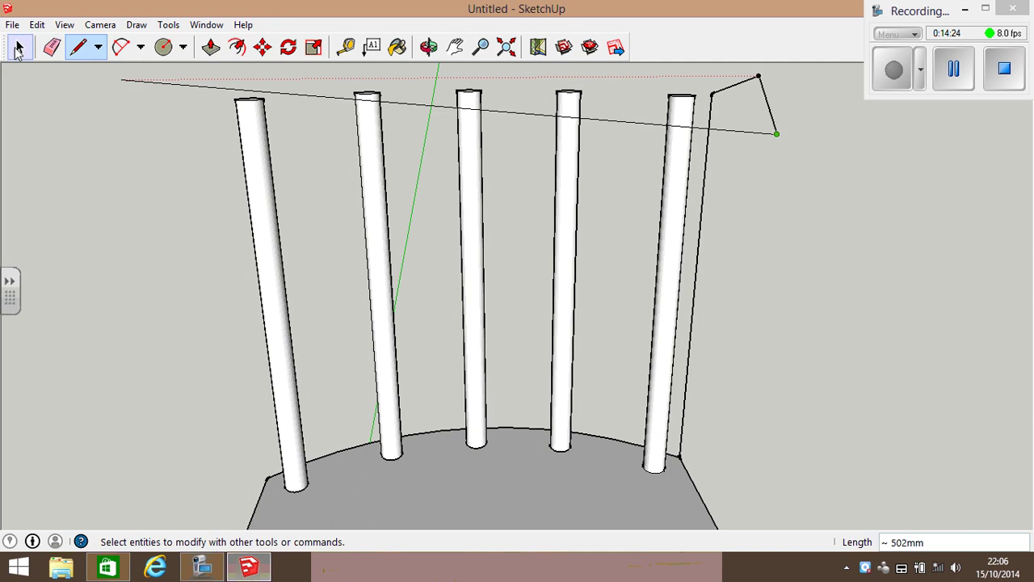
{"action": "left_click", "coordinate": [19, 49]}
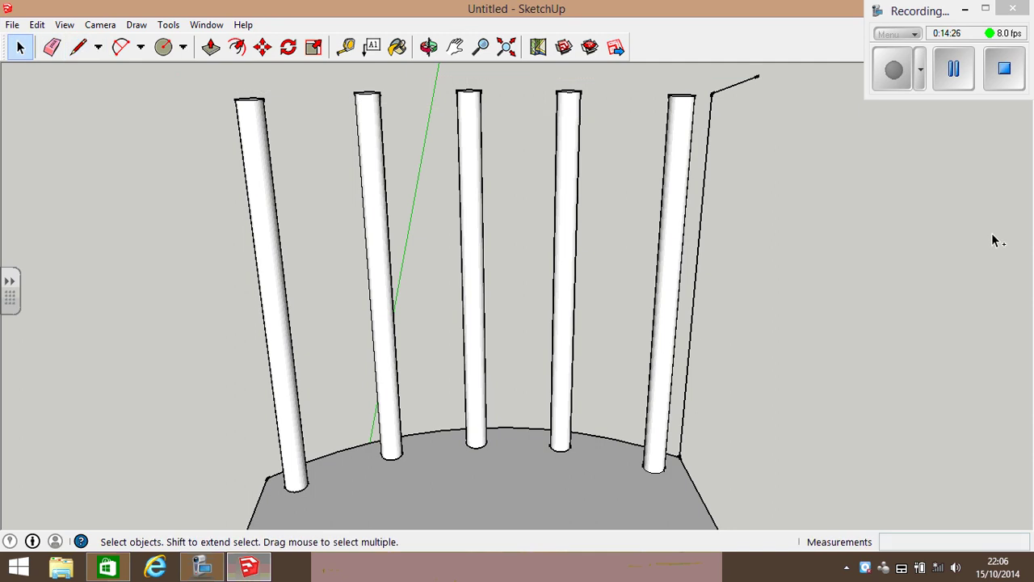
{"action": "key", "text": "ctrl+z"}
Draw a vertical line from the seat's other back corner, nearest the green axis, up to the level of the first upright.
{"action": "left_click", "coordinate": [78, 46]}
{"action": "left_click", "coordinate": [268, 477]}
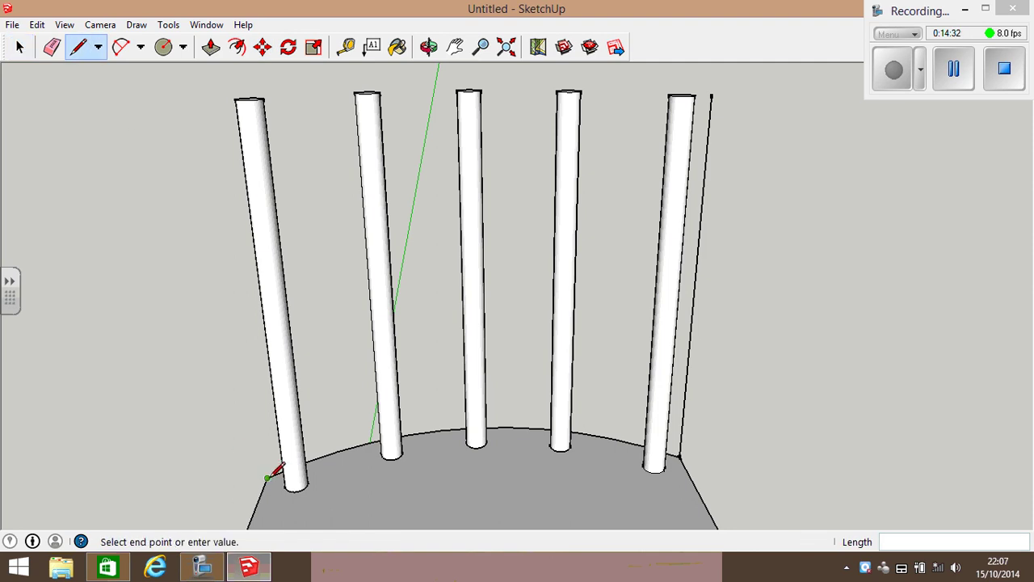
{"action": "left_click", "coordinate": [215, 97]}
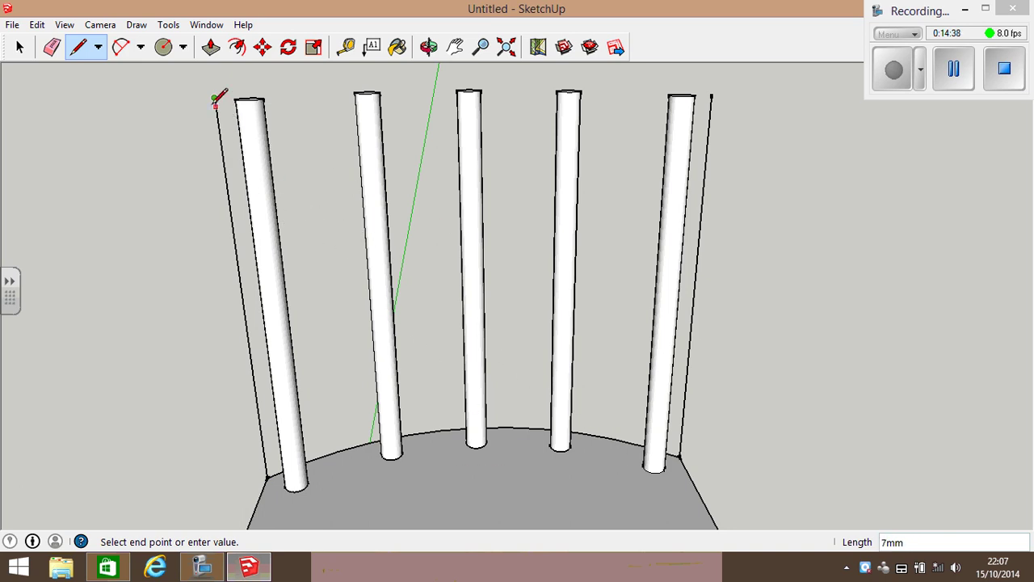
{"action": "left_click", "coordinate": [20, 49]}
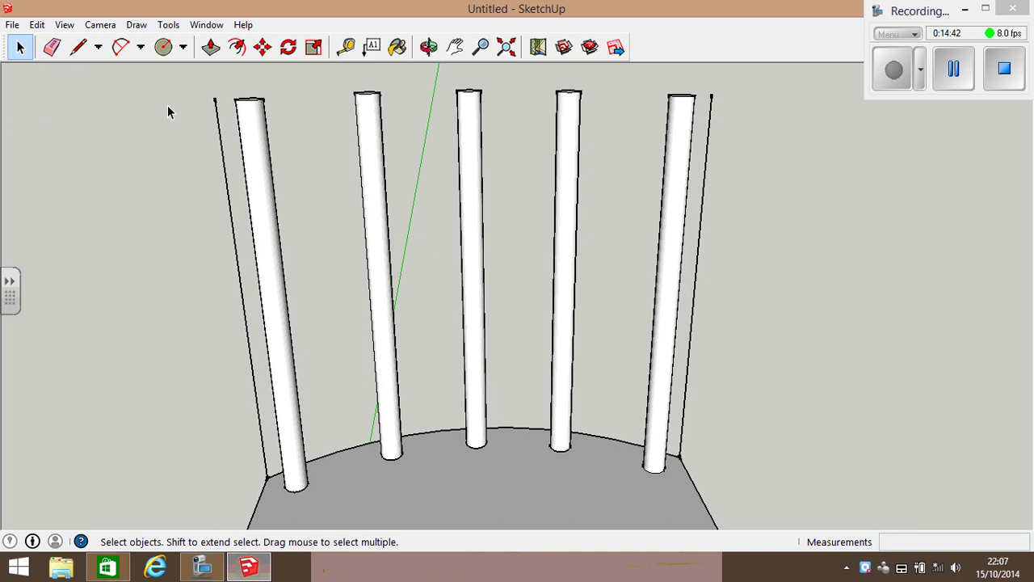
Connect the top ends of the two vertical lines with a straight line across the back.
{"action": "left_click", "coordinate": [80, 47]}
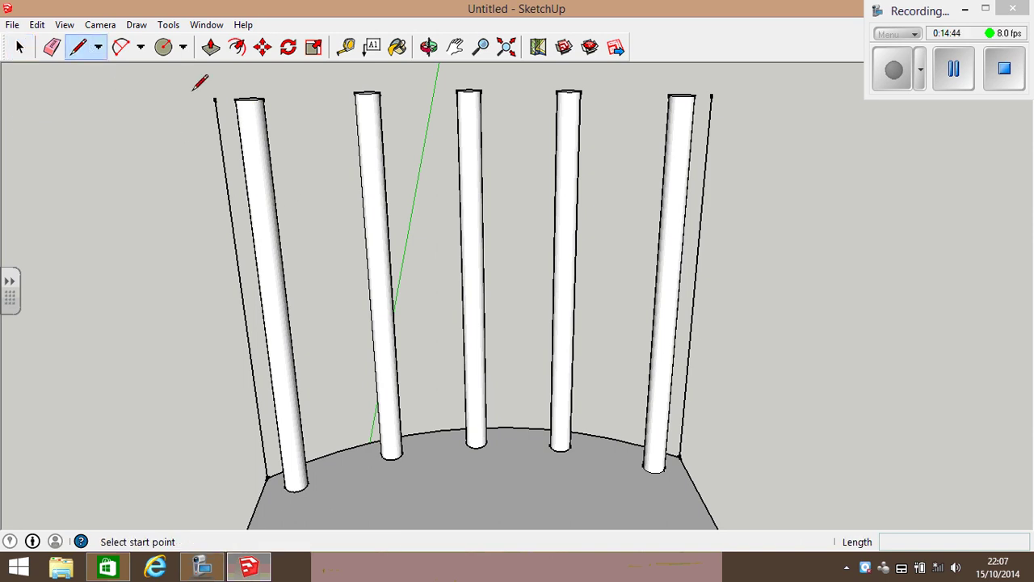
{"action": "left_click", "coordinate": [215, 98]}
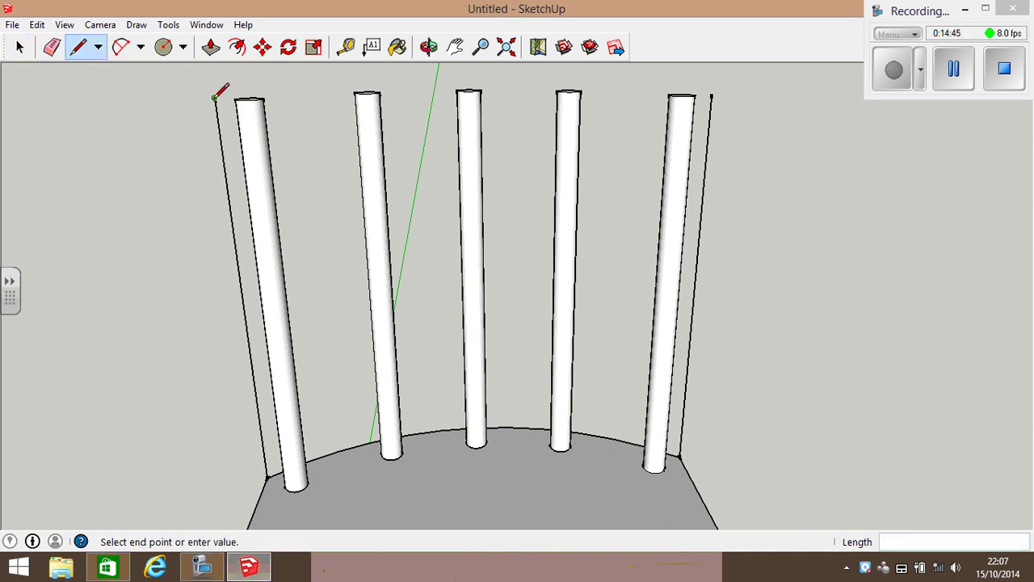
{"action": "left_click", "coordinate": [712, 93]}
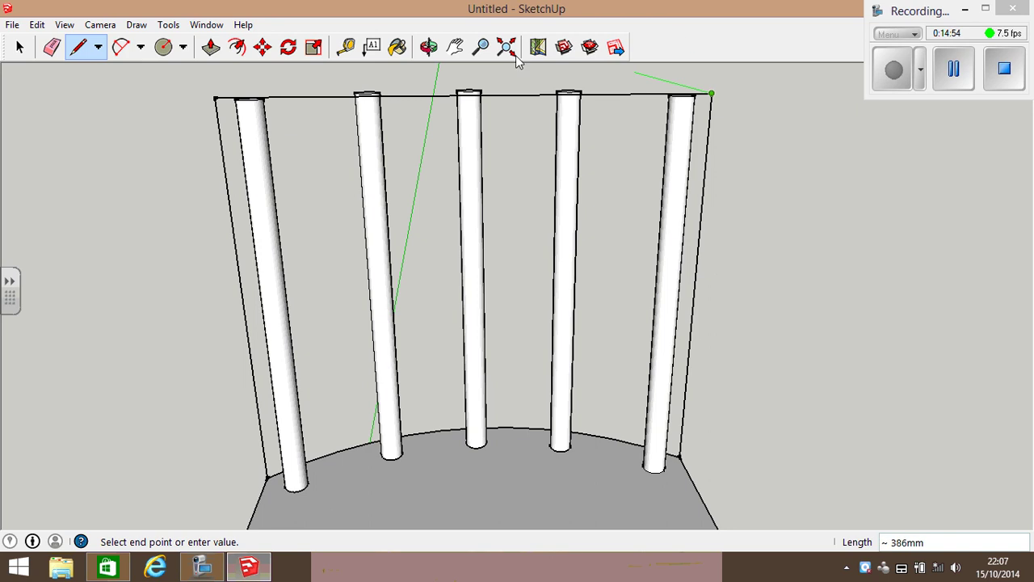
Draw an arc between the tops of the two vertical lines, bulging 75 mm outward behind the spindles.
{"action": "left_click", "coordinate": [429, 47]}
{"action": "left_click_drag", "start_coordinate": [449, 368], "coordinate": [463, 423]}
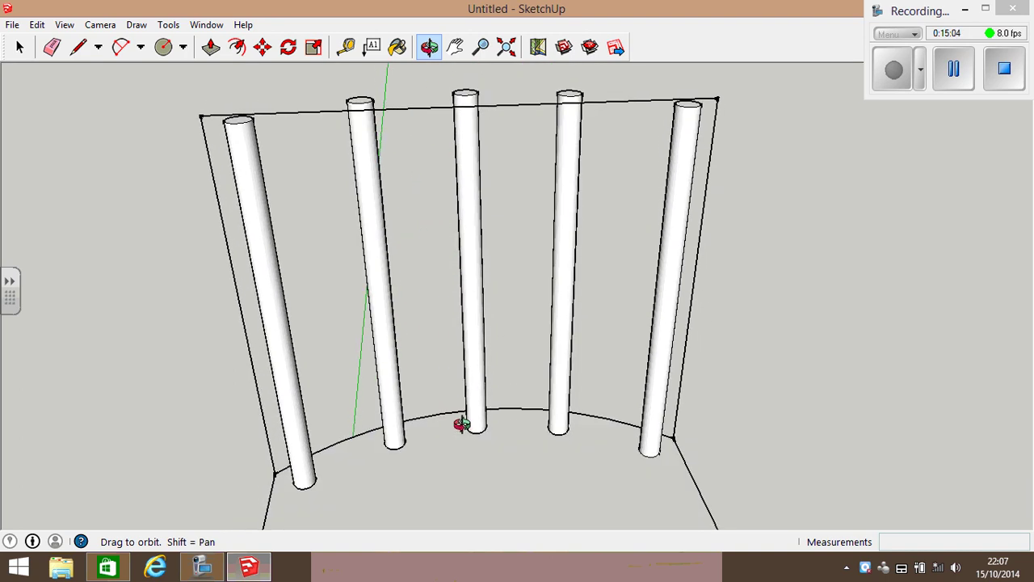
{"action": "left_click_drag", "start_coordinate": [484, 285], "coordinate": [496, 439]}
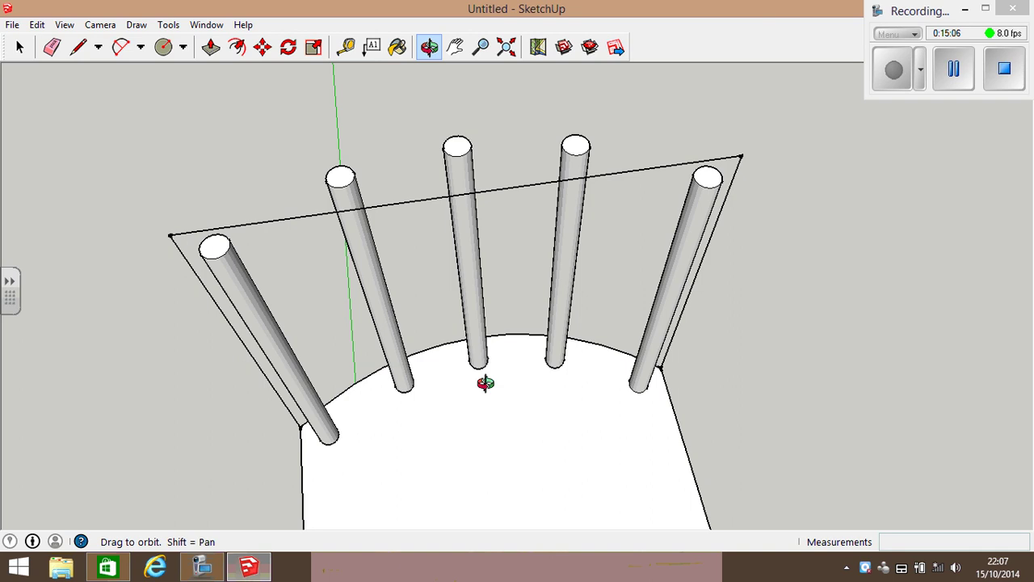
{"action": "left_click_drag", "start_coordinate": [489, 369], "coordinate": [477, 339]}
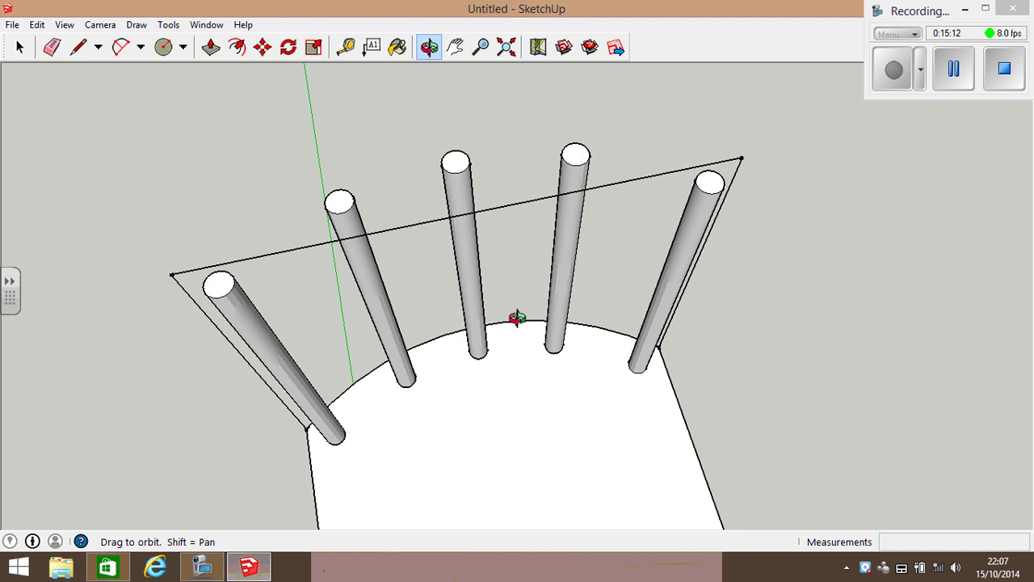
{"action": "left_click_drag", "start_coordinate": [450, 316], "coordinate": [437, 270]}
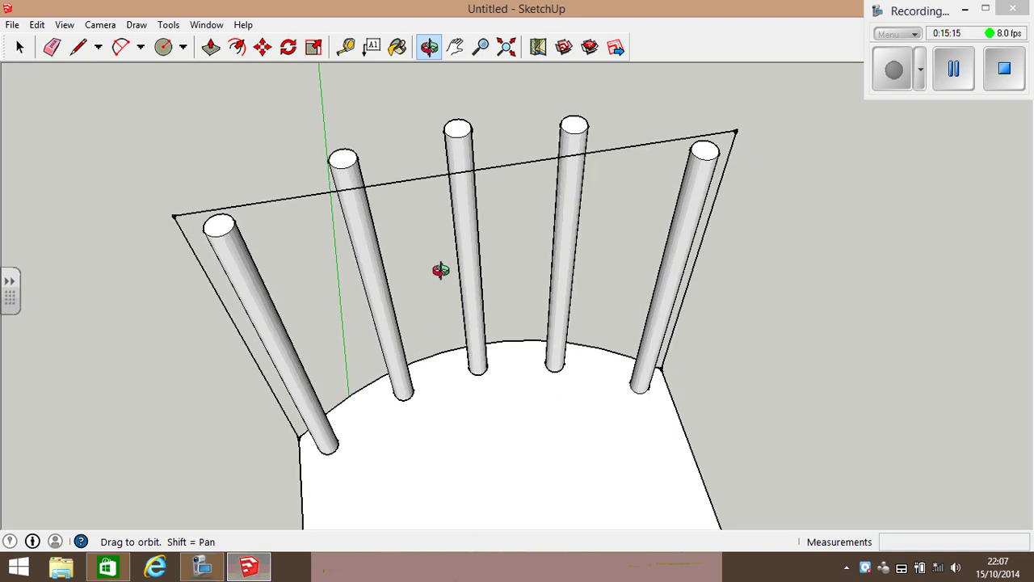
{"action": "left_click", "coordinate": [120, 47]}
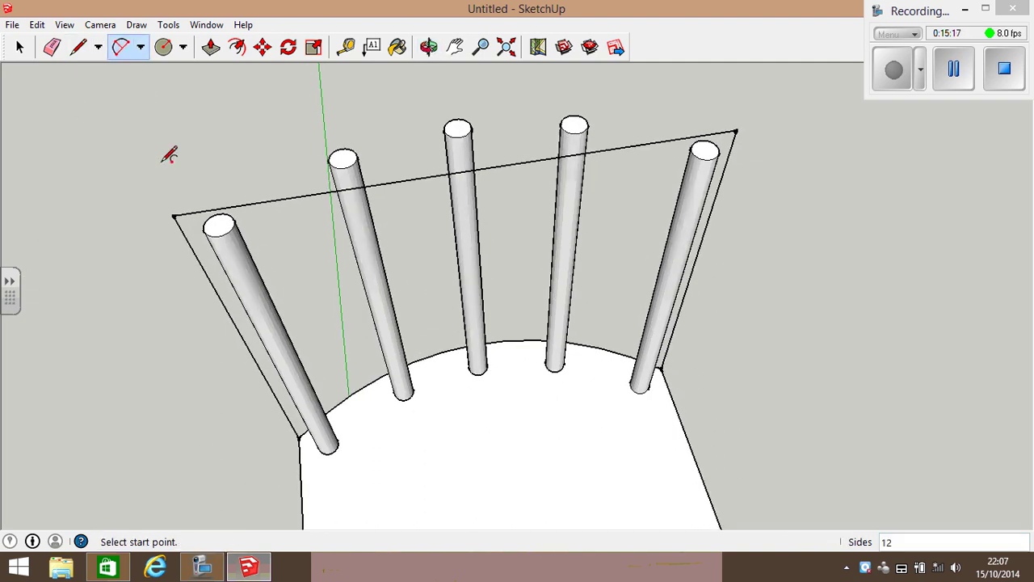
{"action": "left_click", "coordinate": [174, 215]}
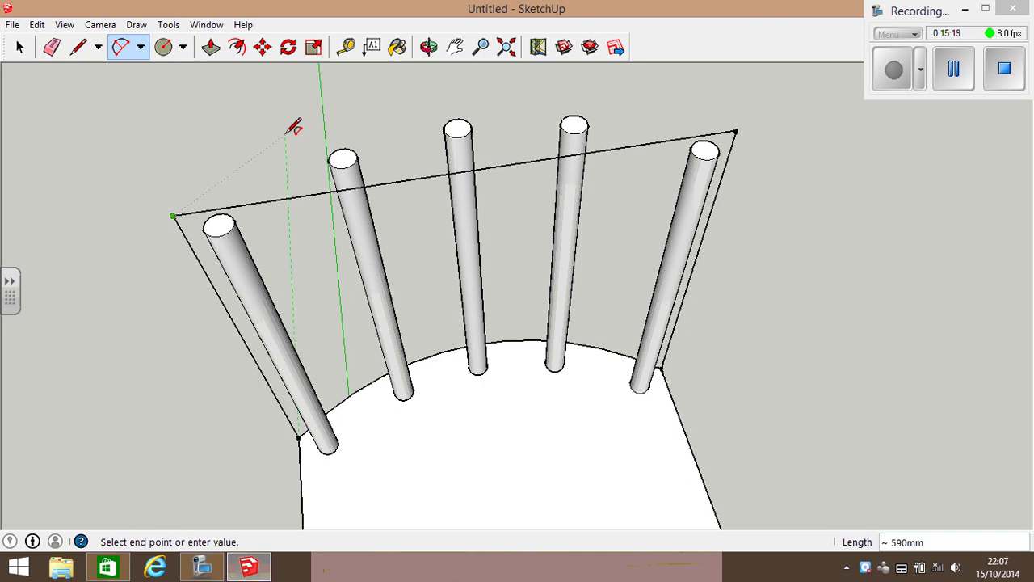
{"action": "left_click", "coordinate": [736, 130]}
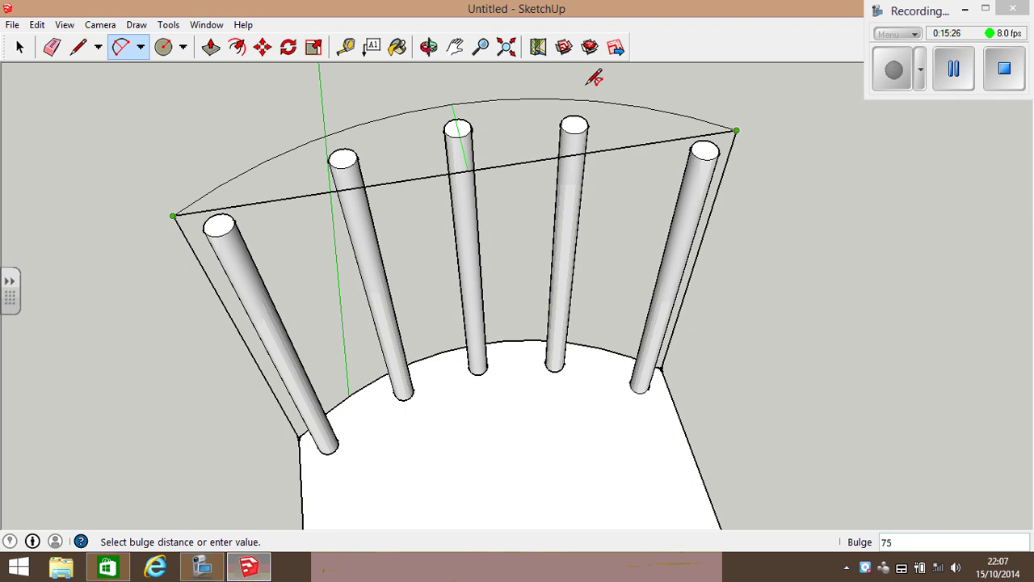
{"action": "left_click", "coordinate": [595, 77]}
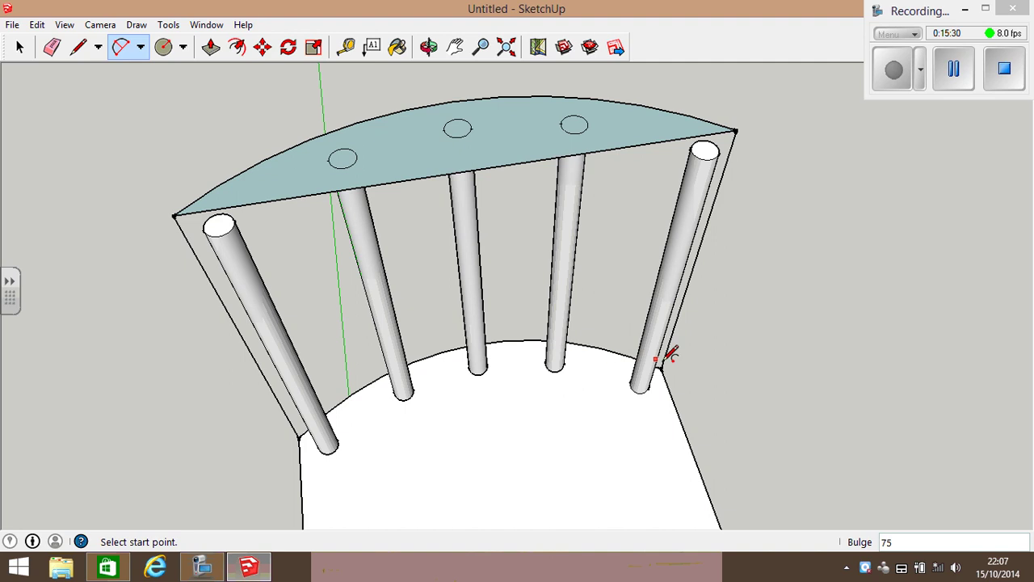
Extend the arc face toward the seat front with a side line, a 400 mm line along the red axis and a closing line about 101 mm long.
{"action": "left_click", "coordinate": [78, 46]}
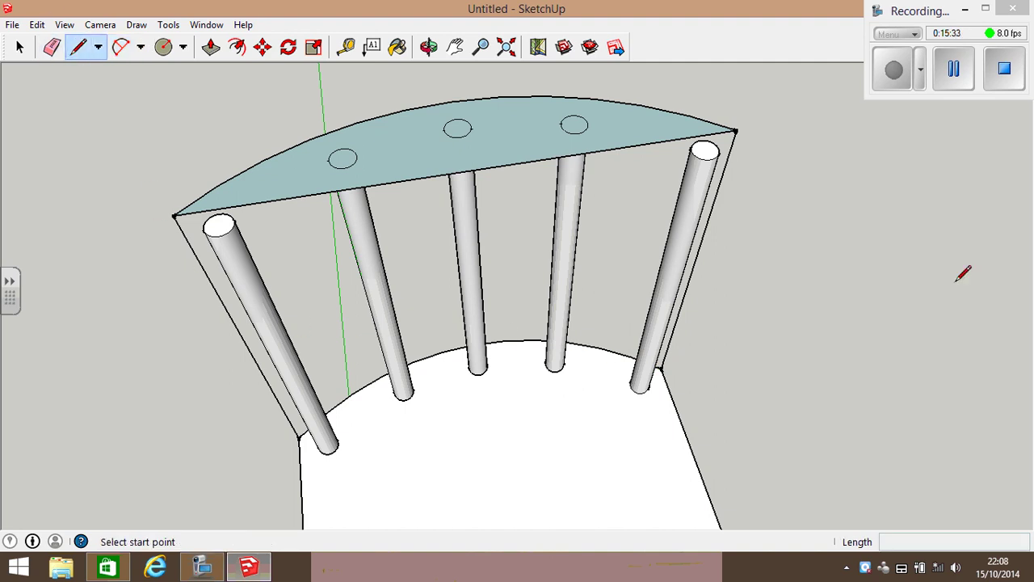
{"action": "left_click", "coordinate": [737, 130]}
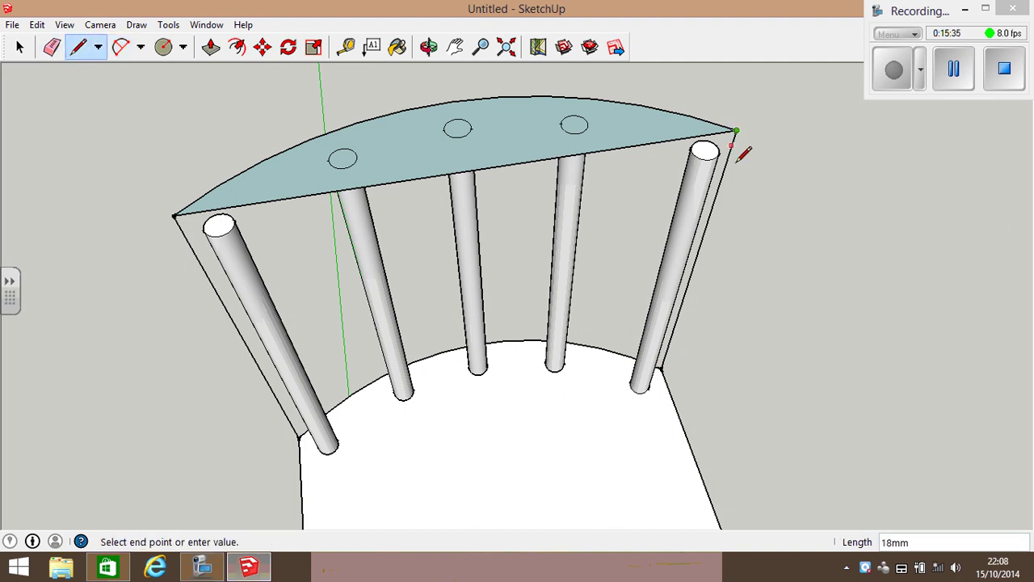
{"action": "left_click", "coordinate": [793, 233]}
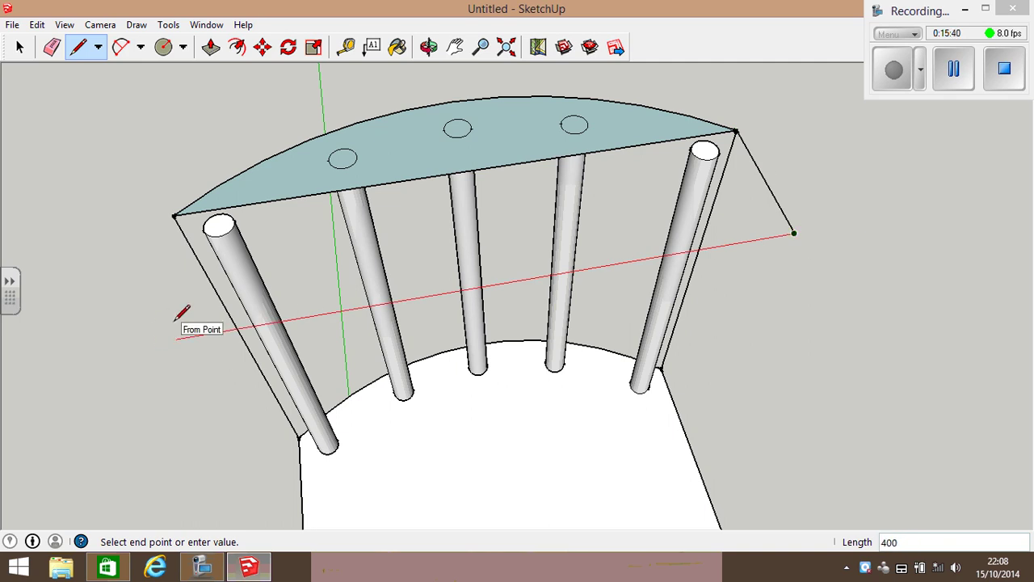
{"action": "key", "text": "Return"}
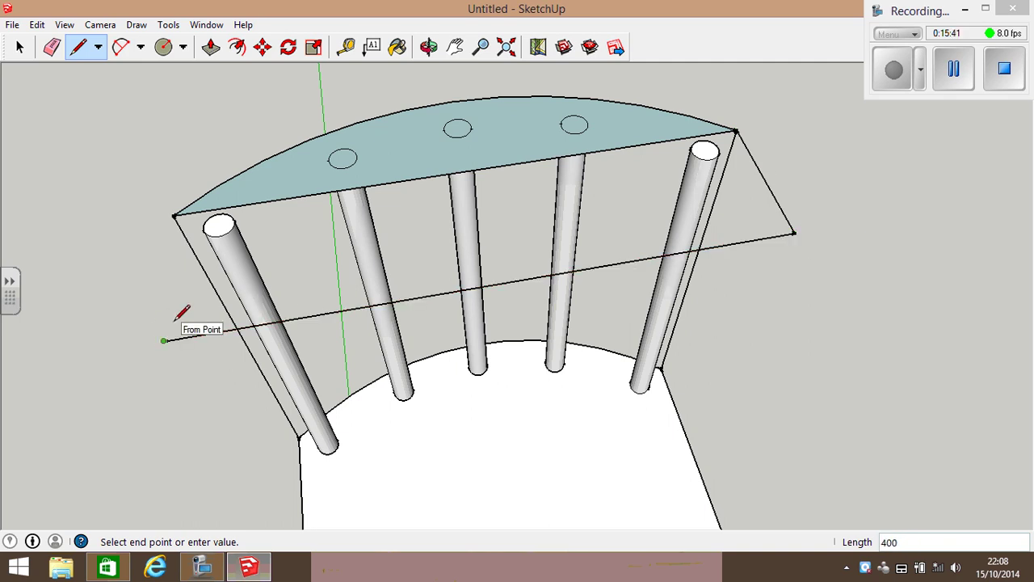
{"action": "left_click", "coordinate": [174, 216]}
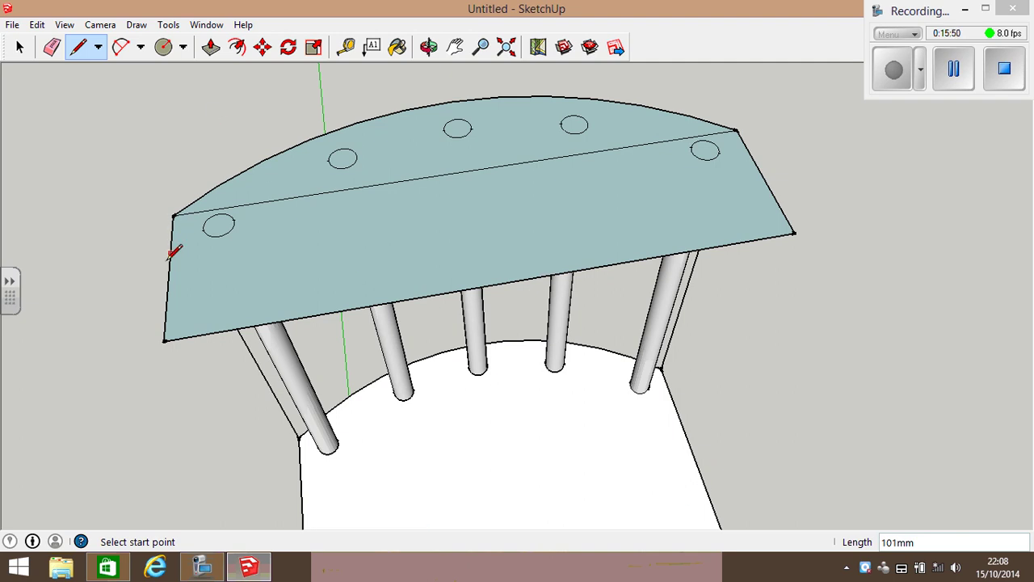
Mark 60 mm along both short side edges of the top face with lines starting at the arc's ends.
{"action": "left_click", "coordinate": [173, 215]}
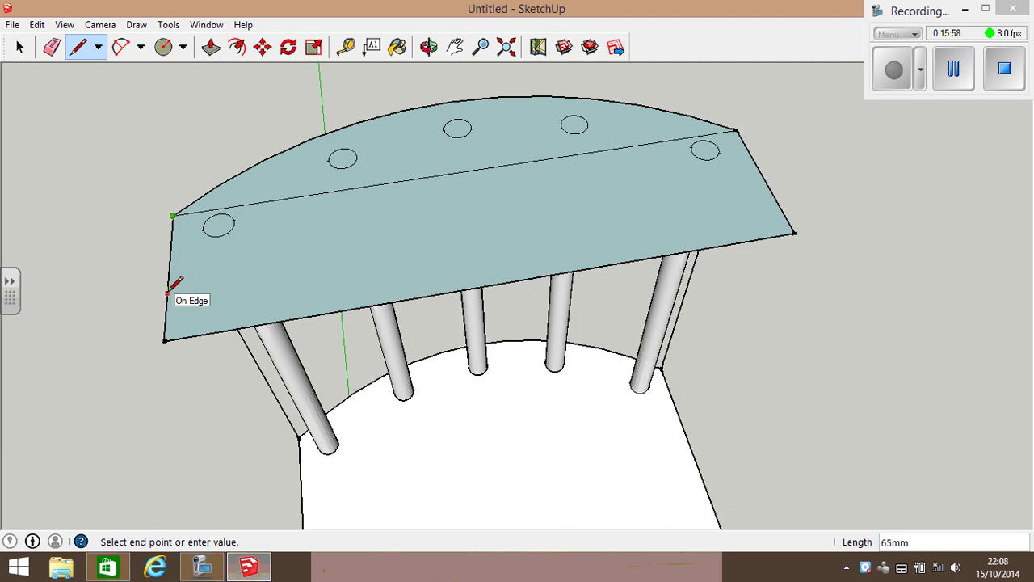
{"action": "type", "text": "60"}
{"action": "key", "text": "Return"}
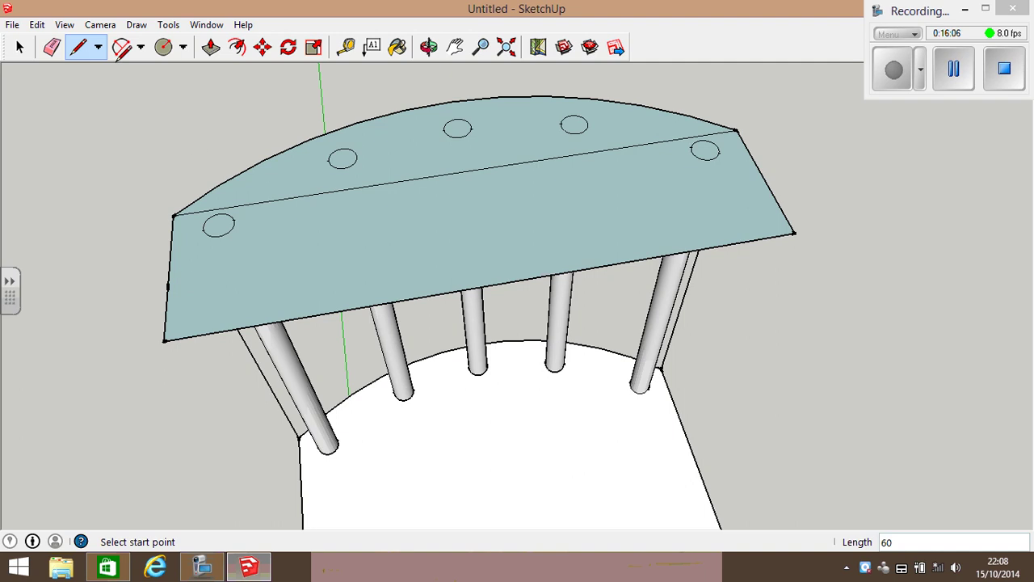
{"action": "left_click", "coordinate": [736, 130]}
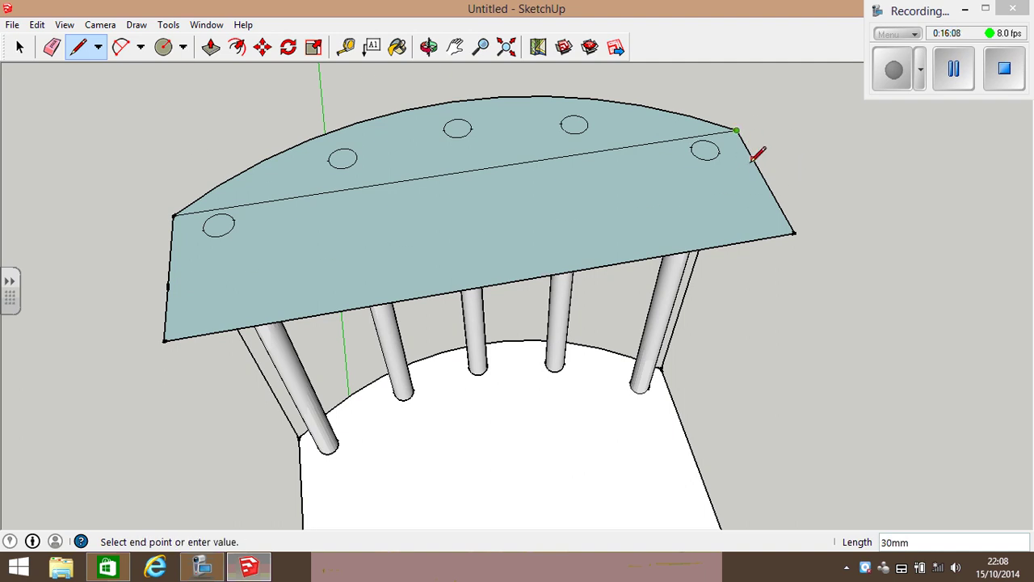
{"action": "type", "text": "60"}
{"action": "key", "text": "Return"}
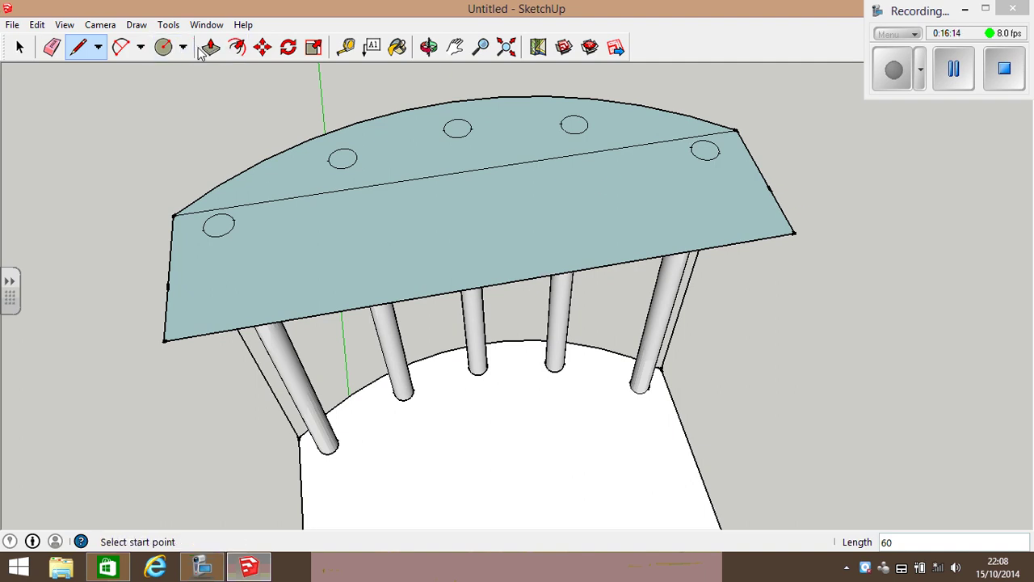
Draw a second arc between the two 60 mm marks with a 75 mm bulge toward the first arc.
{"action": "left_click", "coordinate": [121, 47]}
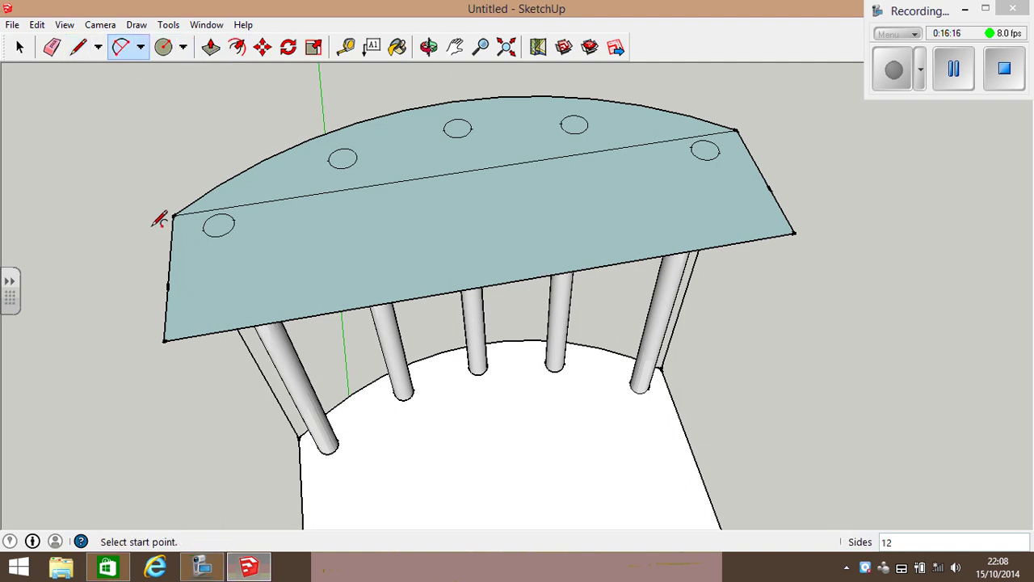
{"action": "left_click", "coordinate": [168, 287]}
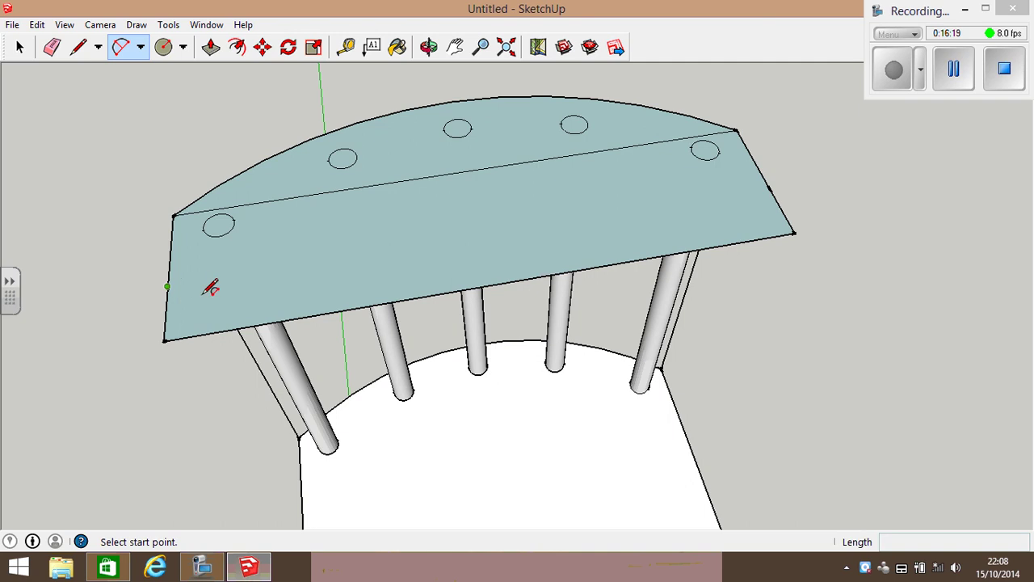
{"action": "left_click", "coordinate": [772, 186]}
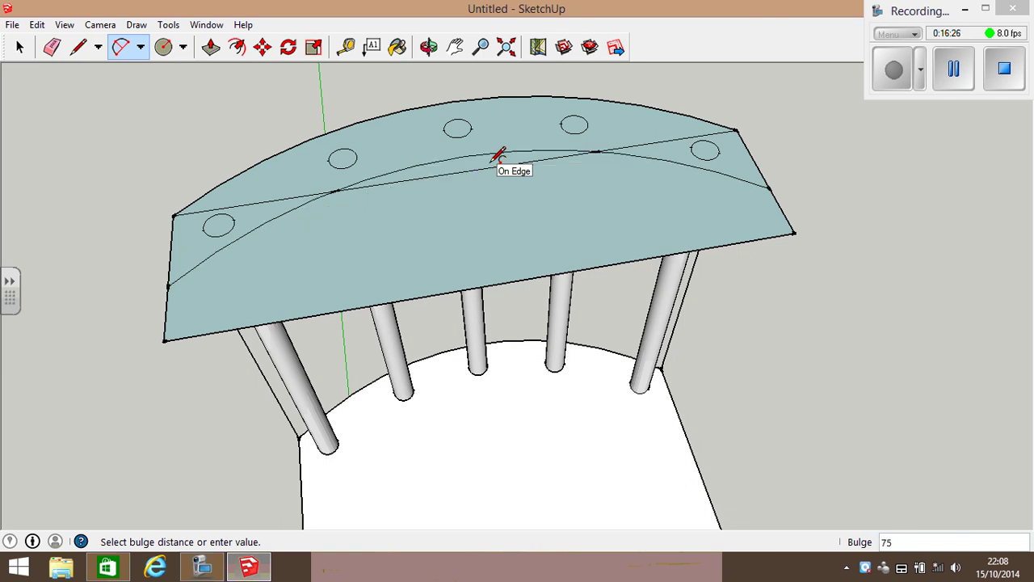
Place the second arc, and erase the side and front edges of the top face that extend beyond it.
{"action": "left_click", "coordinate": [491, 158]}
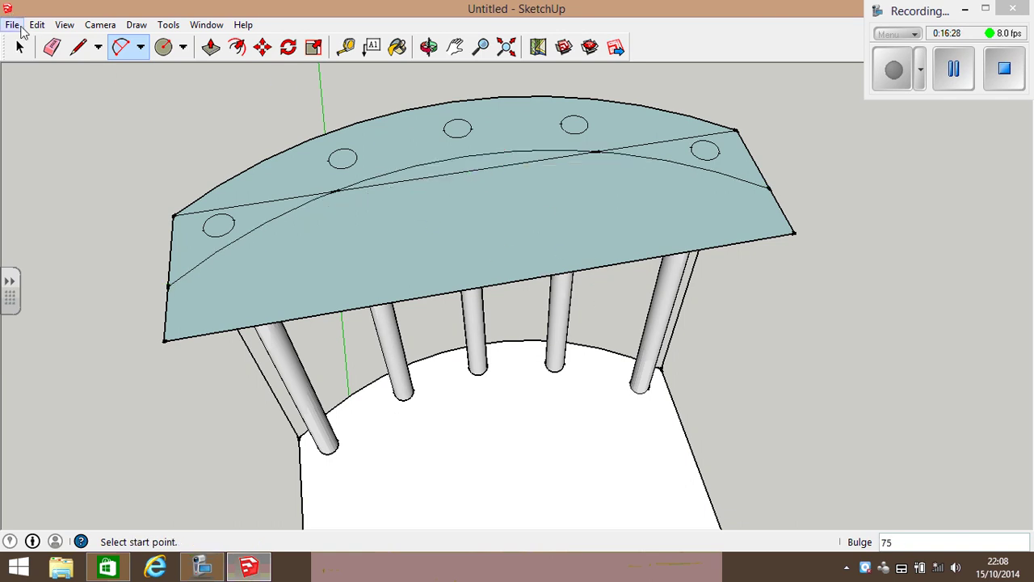
{"action": "left_click", "coordinate": [52, 49]}
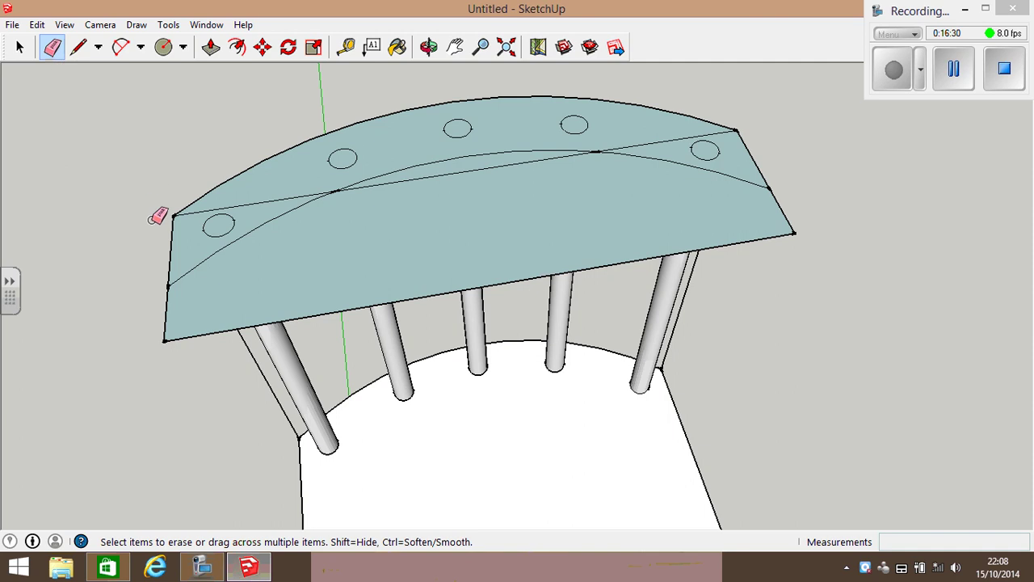
{"action": "left_click", "coordinate": [166, 312]}
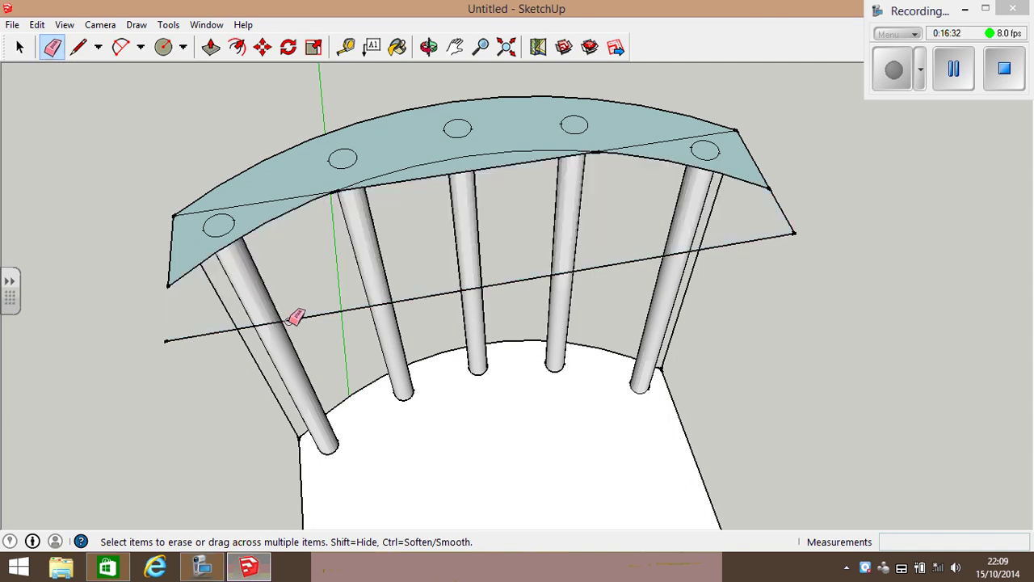
{"action": "left_click", "coordinate": [311, 315]}
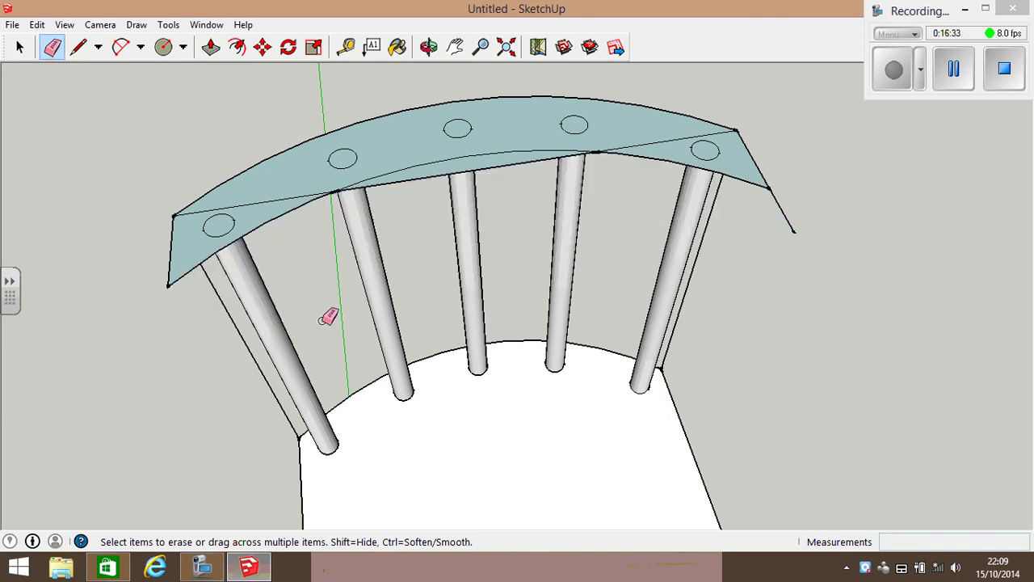
{"action": "left_click", "coordinate": [783, 212]}
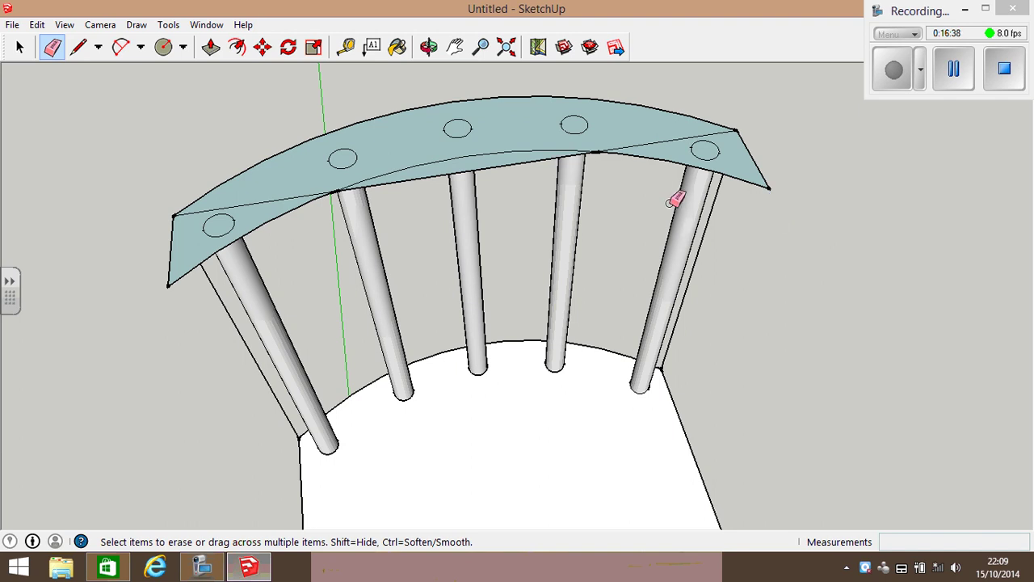
Erase the two vertical construction lines beside the spindles and the straight line segments crossing the curved rail face.
{"action": "left_click", "coordinate": [715, 206]}
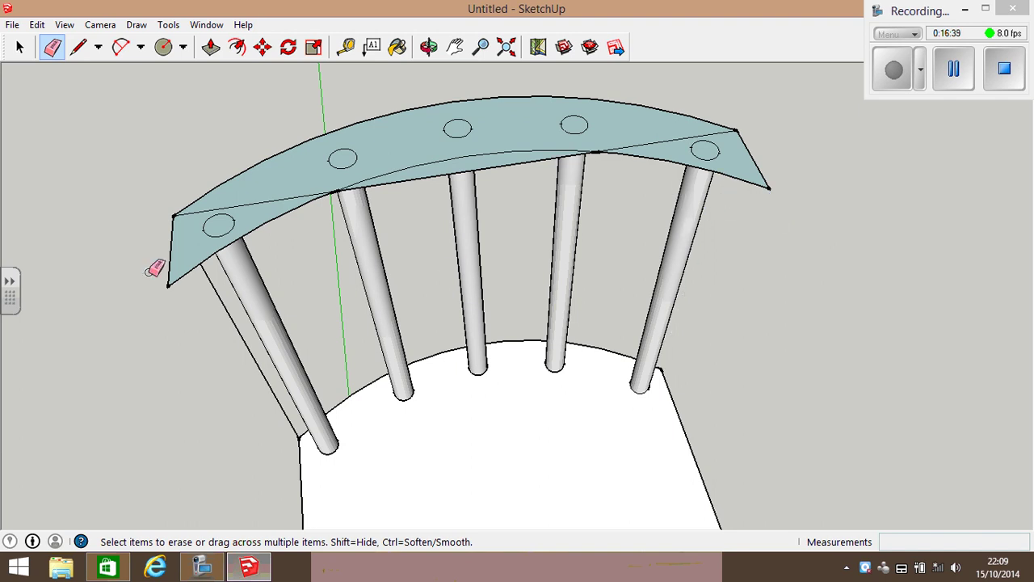
{"action": "left_click", "coordinate": [220, 299]}
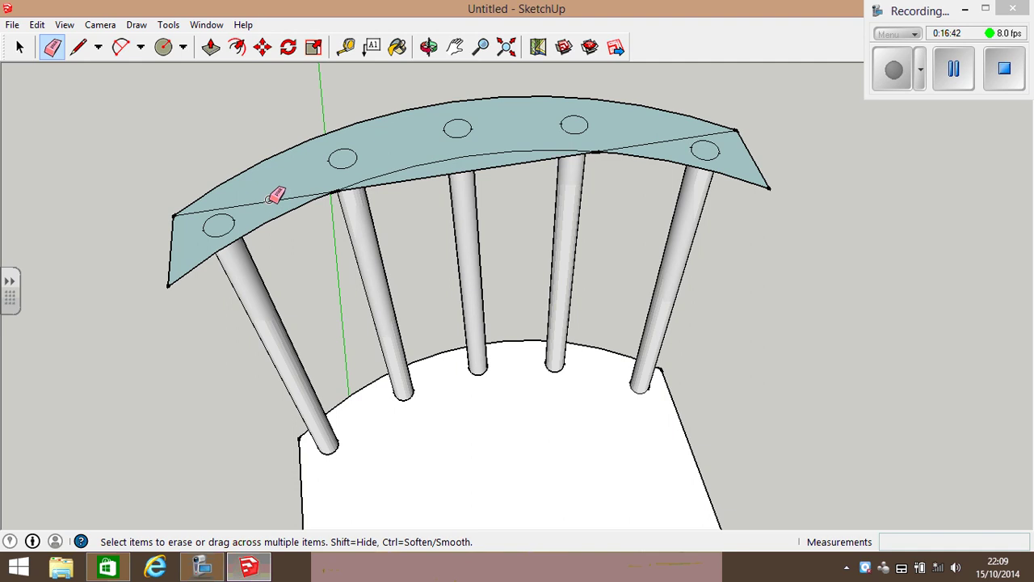
{"action": "left_click", "coordinate": [270, 199]}
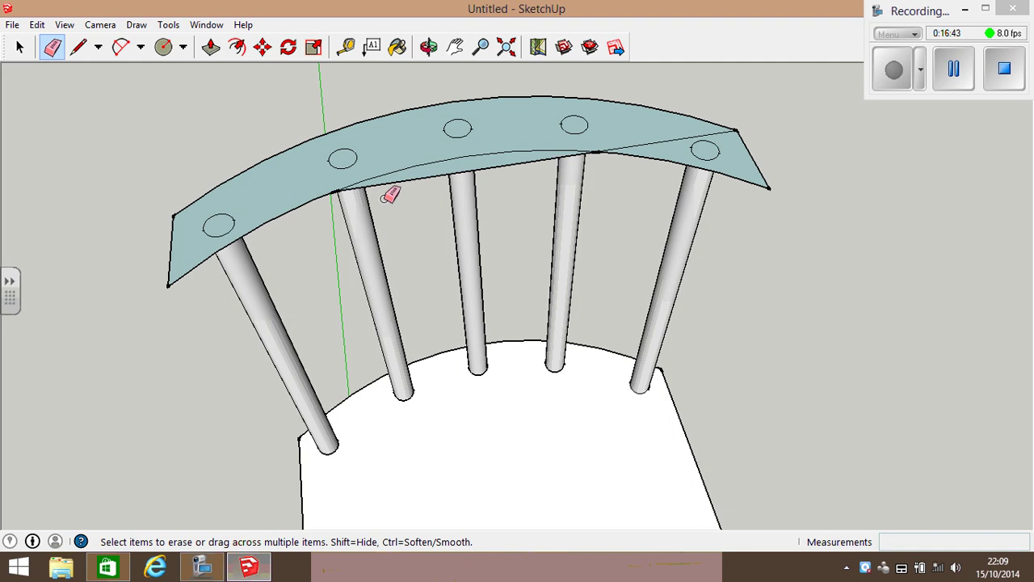
{"action": "left_click", "coordinate": [518, 164]}
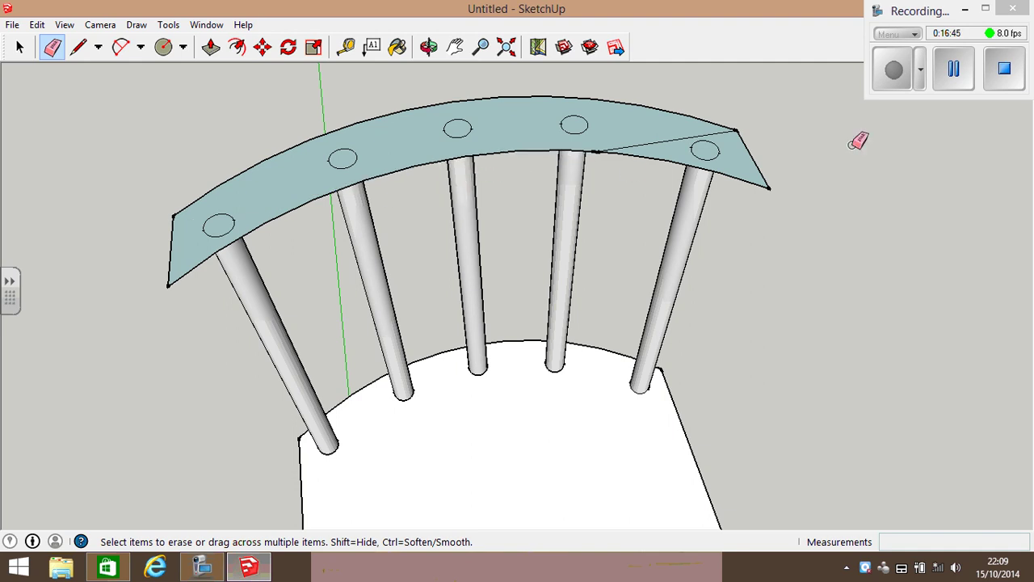
{"action": "left_click", "coordinate": [662, 141]}
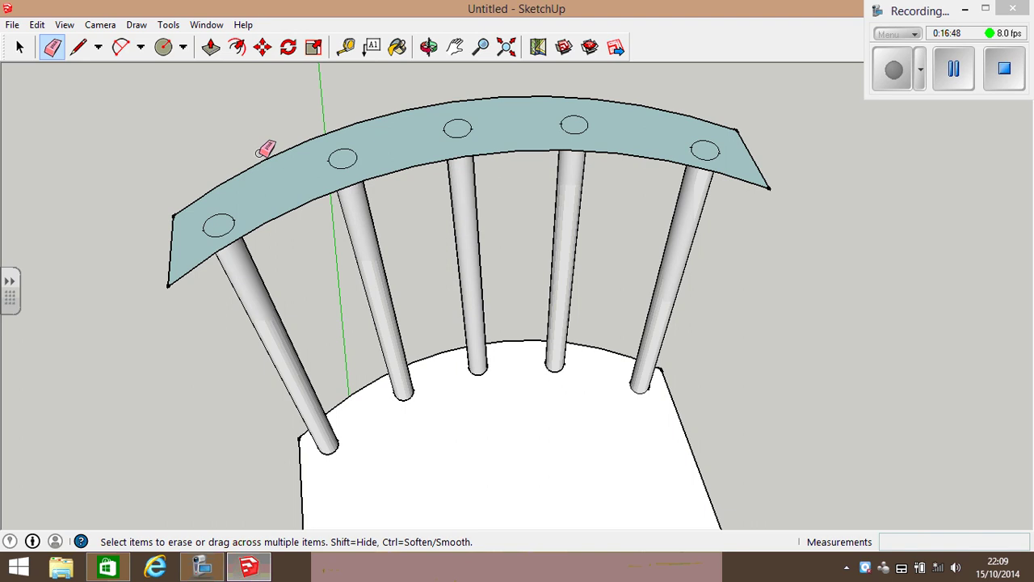
Extrude the curved rail face upward by 75 mm with Push/Pull.
{"action": "left_click", "coordinate": [428, 47]}
{"action": "left_click_drag", "start_coordinate": [408, 340], "coordinate": [563, 367]}
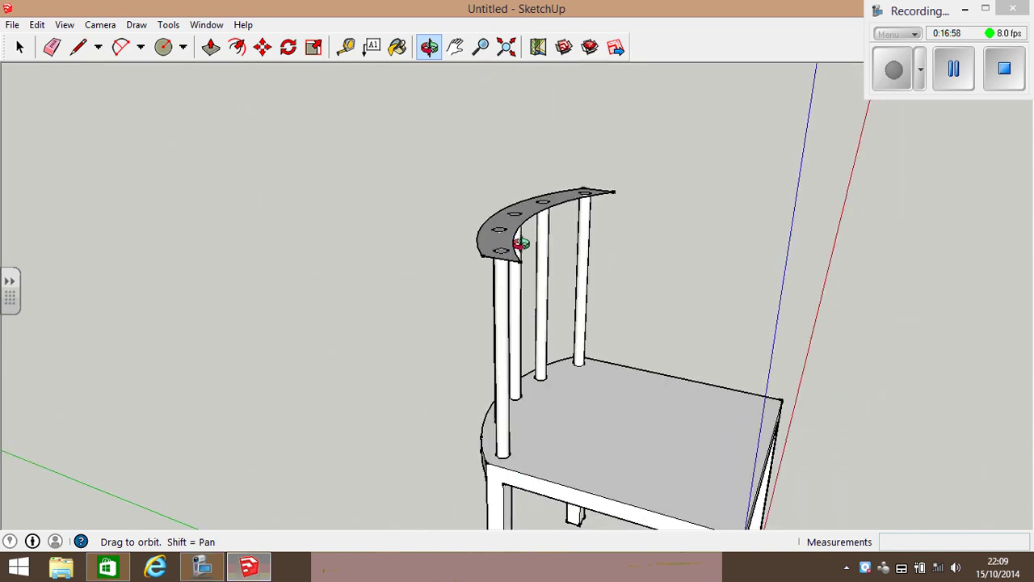
{"action": "left_click_drag", "start_coordinate": [547, 347], "coordinate": [345, 345]}
{"action": "left_click_drag", "start_coordinate": [477, 392], "coordinate": [511, 300]}
{"action": "scroll", "coordinate": [513, 301], "scroll_direction": "up", "scroll_amount": 2}
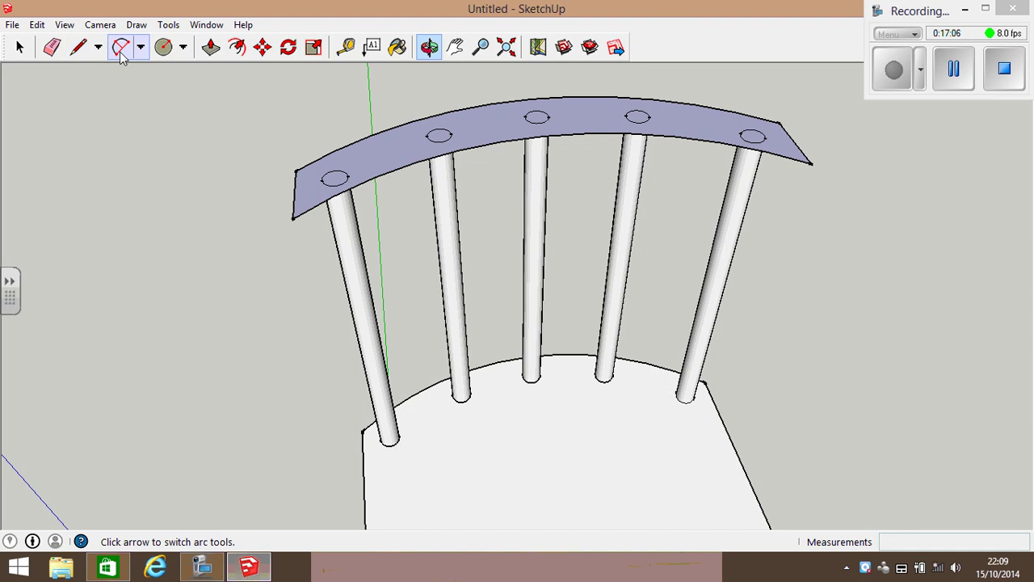
{"action": "left_click", "coordinate": [211, 46]}
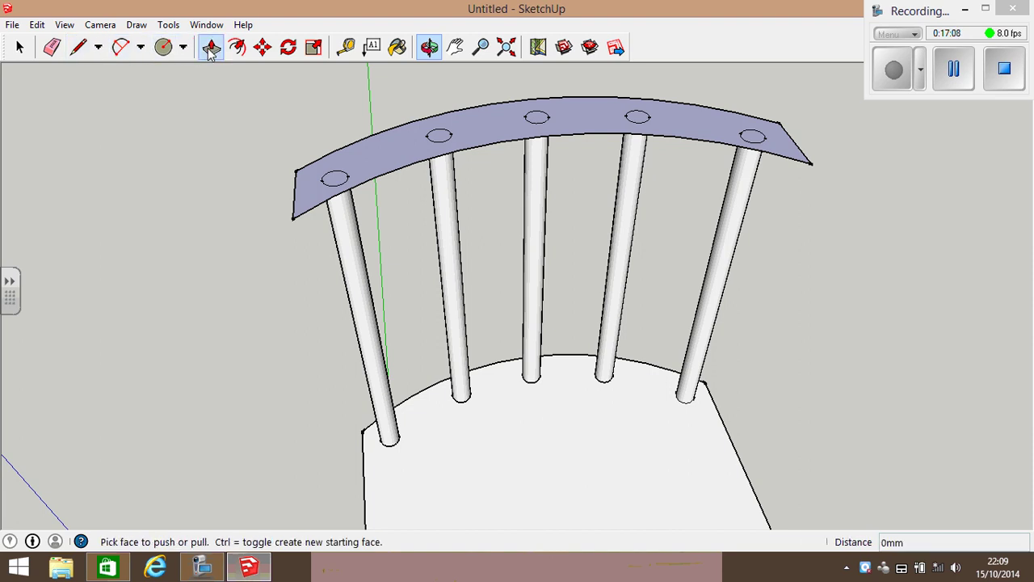
{"action": "left_click", "coordinate": [402, 158]}
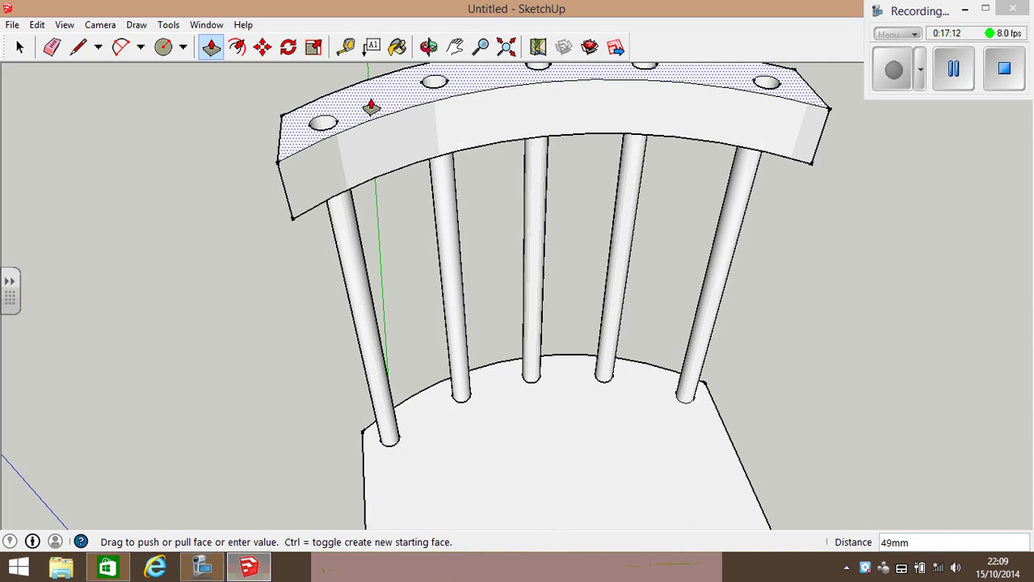
{"action": "key", "text": "Return"}
{"action": "scroll", "coordinate": [418, 192], "scroll_direction": "down", "scroll_amount": 3}
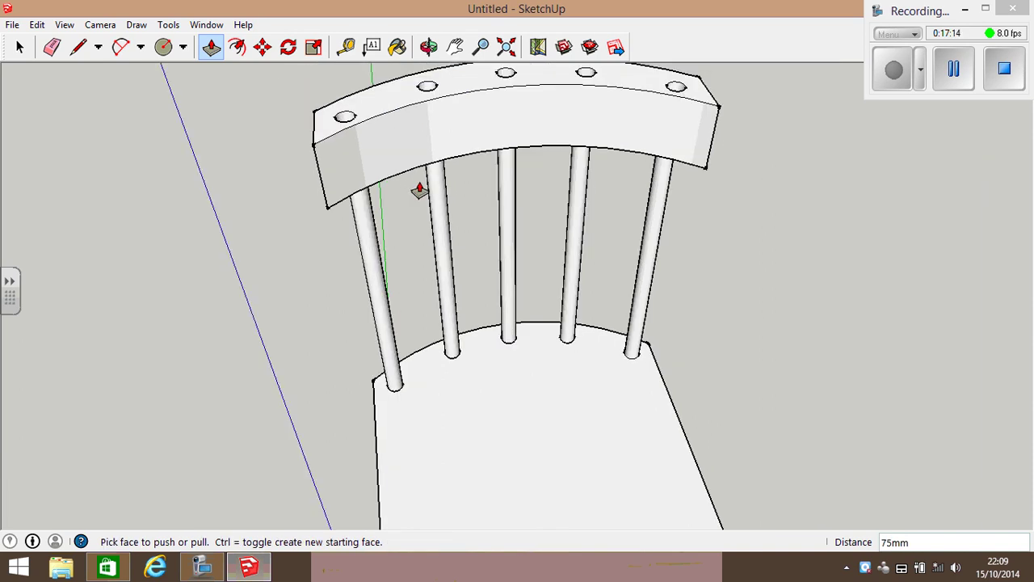
{"action": "scroll", "coordinate": [425, 191], "scroll_direction": "up", "scroll_amount": 2}
{"action": "scroll", "coordinate": [425, 191], "scroll_direction": "down", "scroll_amount": 1}
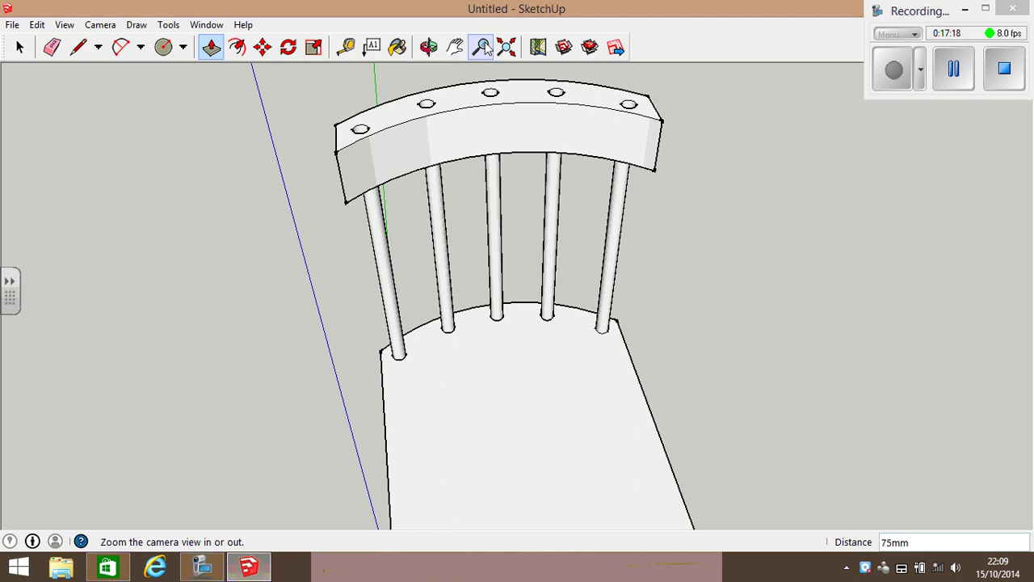
Close the five spindle holes in the rail's upper face by drawing a line across each circle.
{"action": "left_click", "coordinate": [480, 47]}
{"action": "left_click_drag", "start_coordinate": [489, 130], "coordinate": [367, 301]}
{"action": "left_click", "coordinate": [456, 47]}
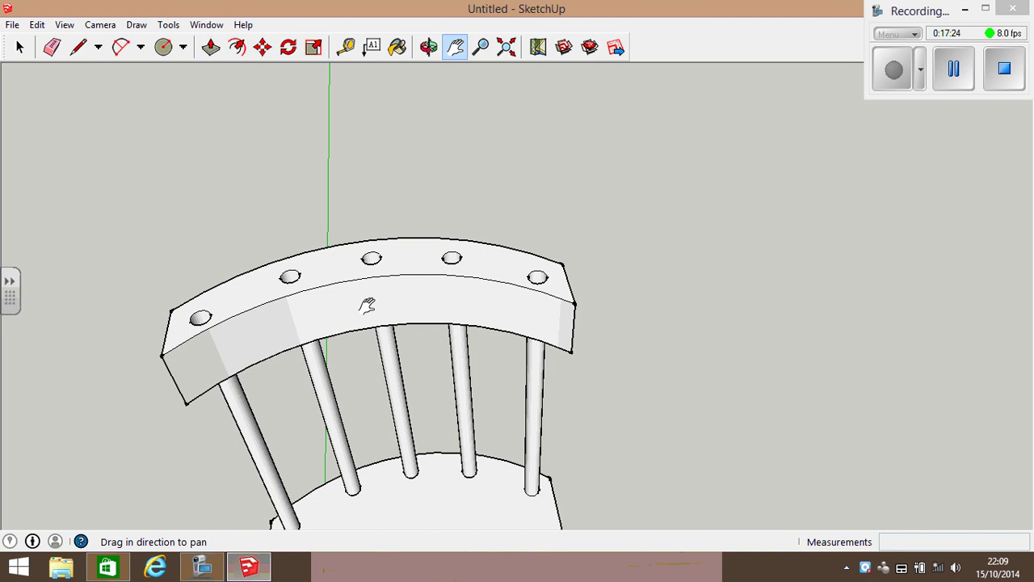
{"action": "scroll", "coordinate": [368, 303], "scroll_direction": "up", "scroll_amount": 3}
{"action": "left_click_drag", "start_coordinate": [241, 294], "coordinate": [363, 287]}
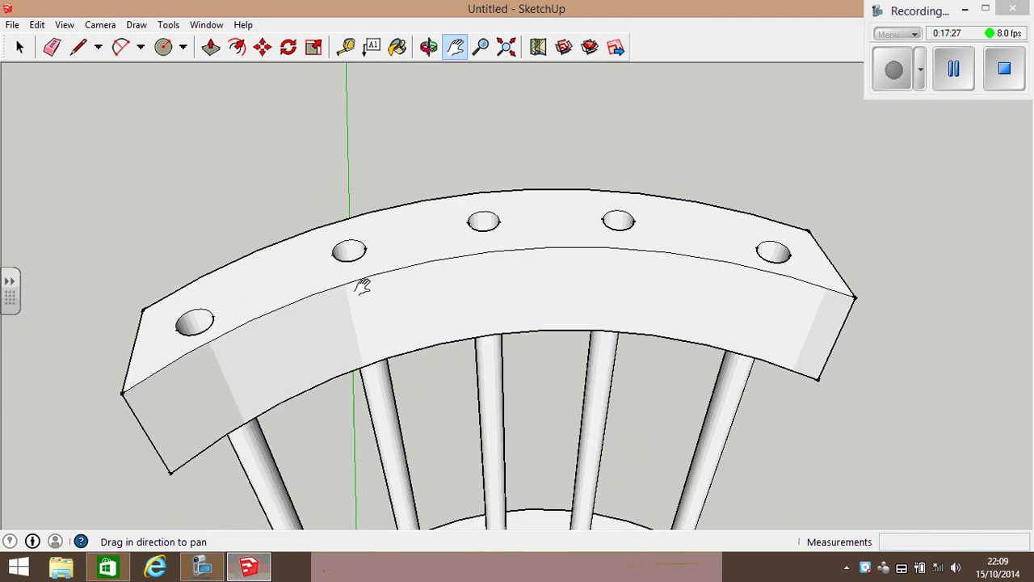
{"action": "left_click", "coordinate": [78, 48]}
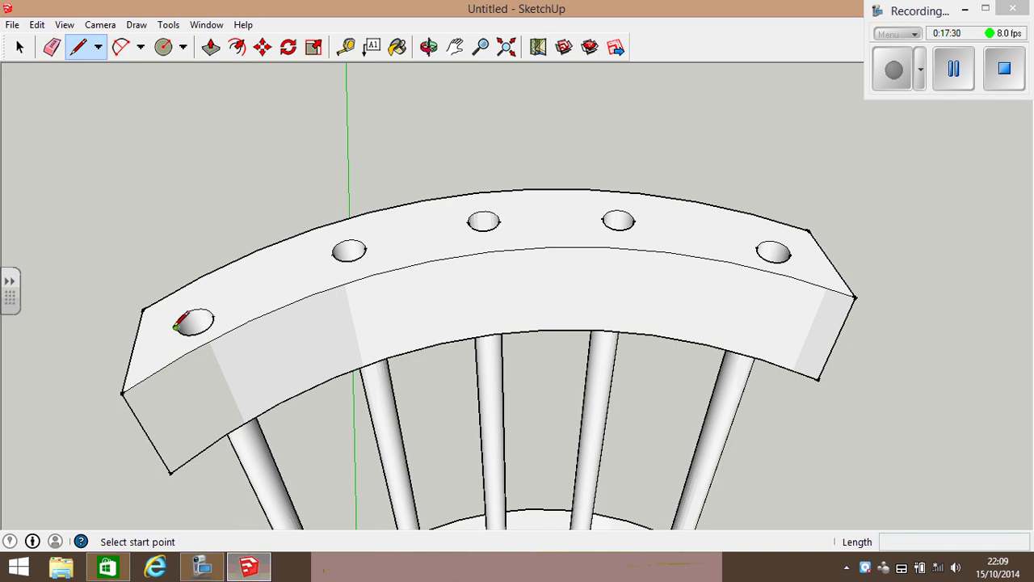
{"action": "left_click", "coordinate": [177, 328]}
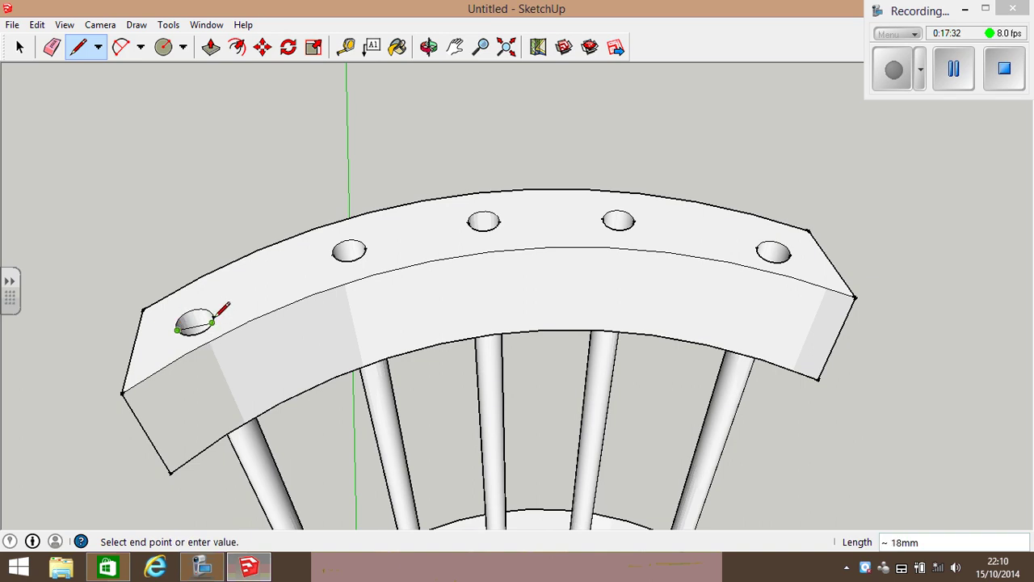
{"action": "left_click", "coordinate": [212, 321]}
{"action": "left_click", "coordinate": [333, 249]}
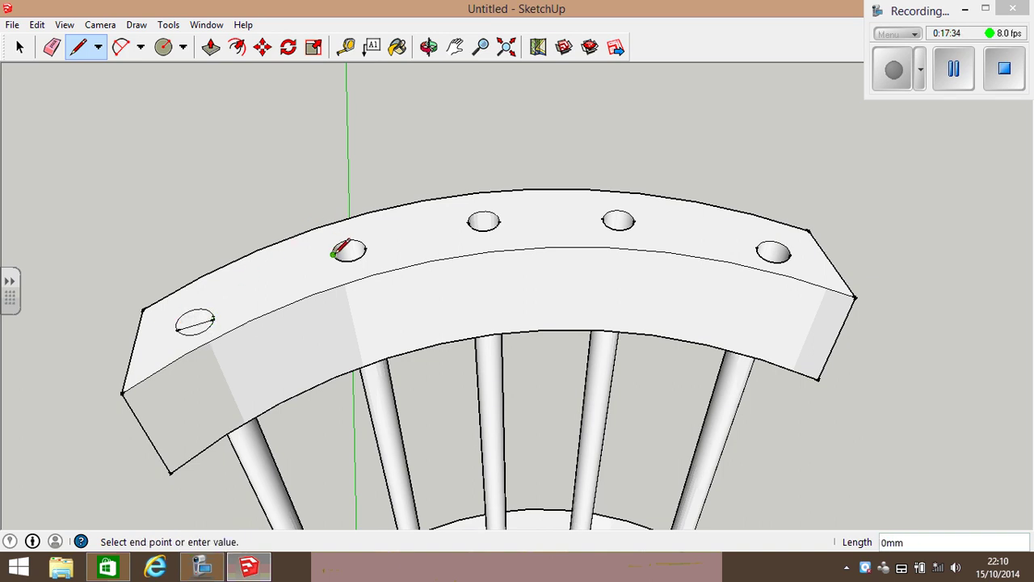
{"action": "left_click", "coordinate": [366, 250]}
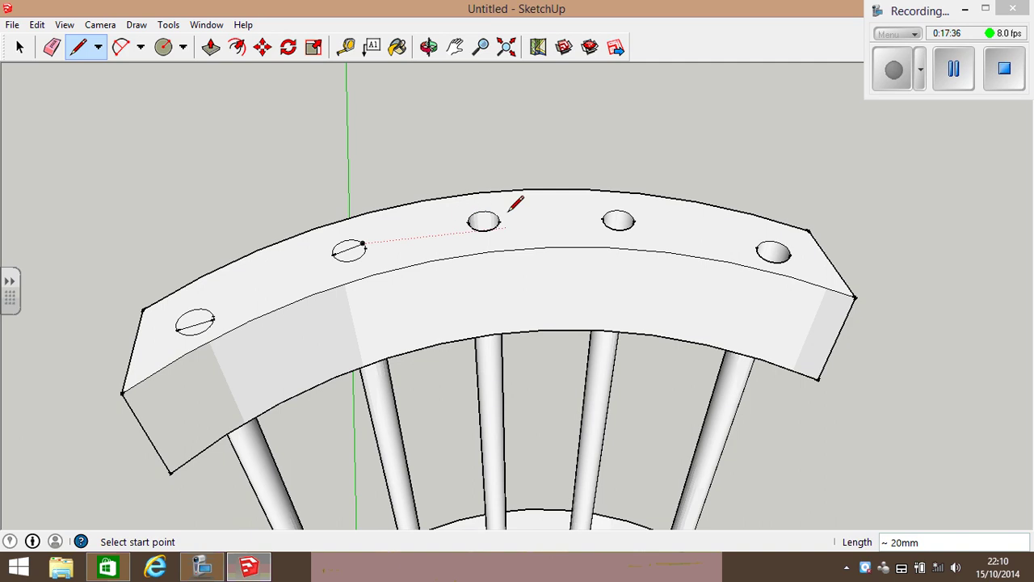
{"action": "left_click", "coordinate": [473, 227]}
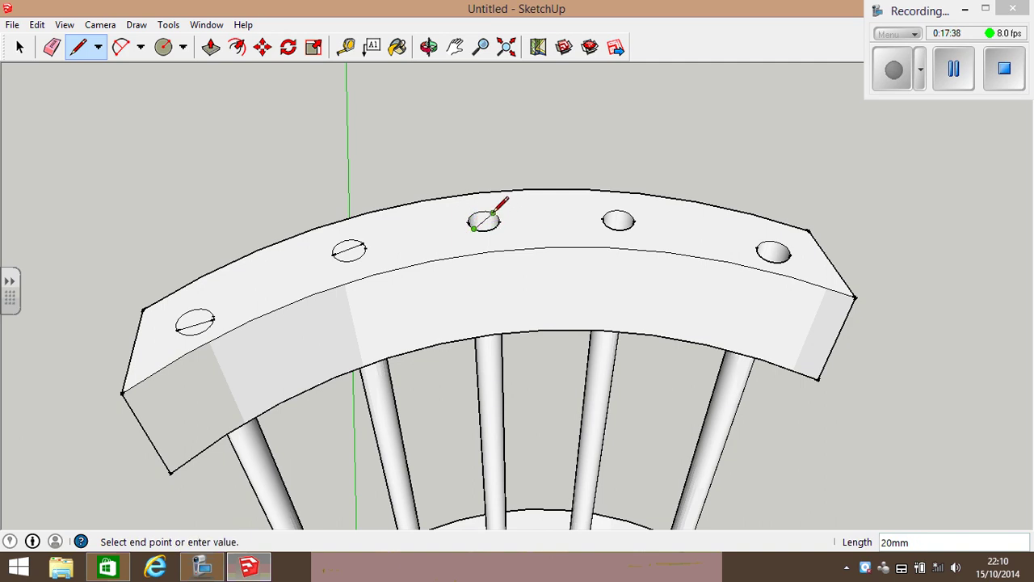
{"action": "left_click", "coordinate": [497, 214]}
{"action": "left_click", "coordinate": [603, 220]}
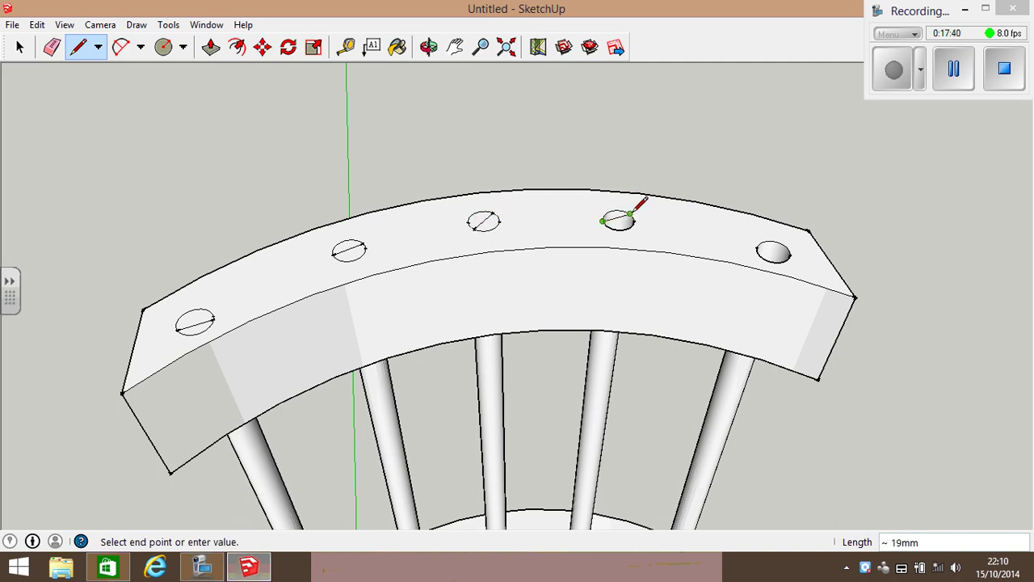
{"action": "left_click", "coordinate": [631, 214]}
{"action": "left_click", "coordinate": [759, 243]}
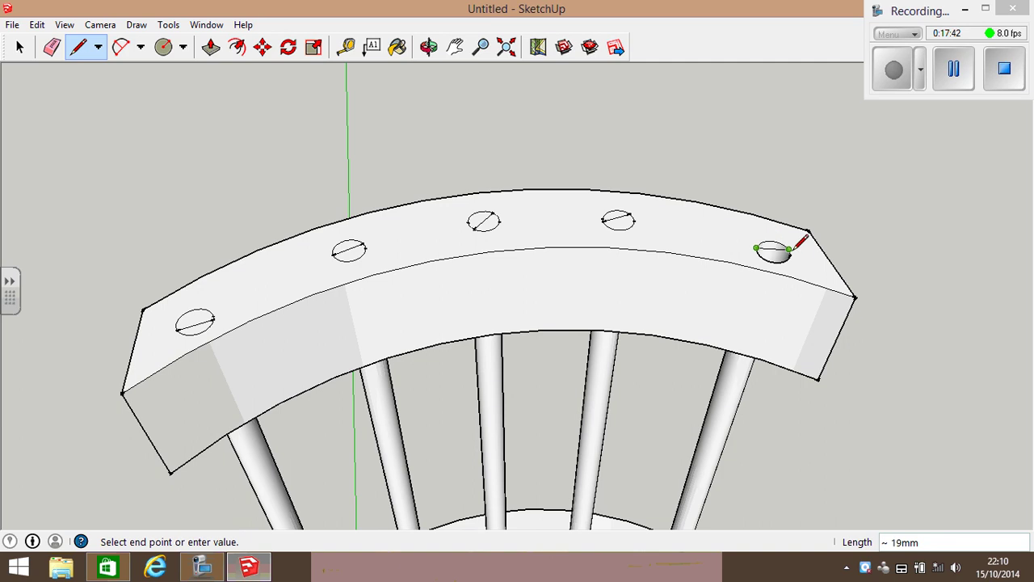
{"action": "left_click", "coordinate": [791, 255]}
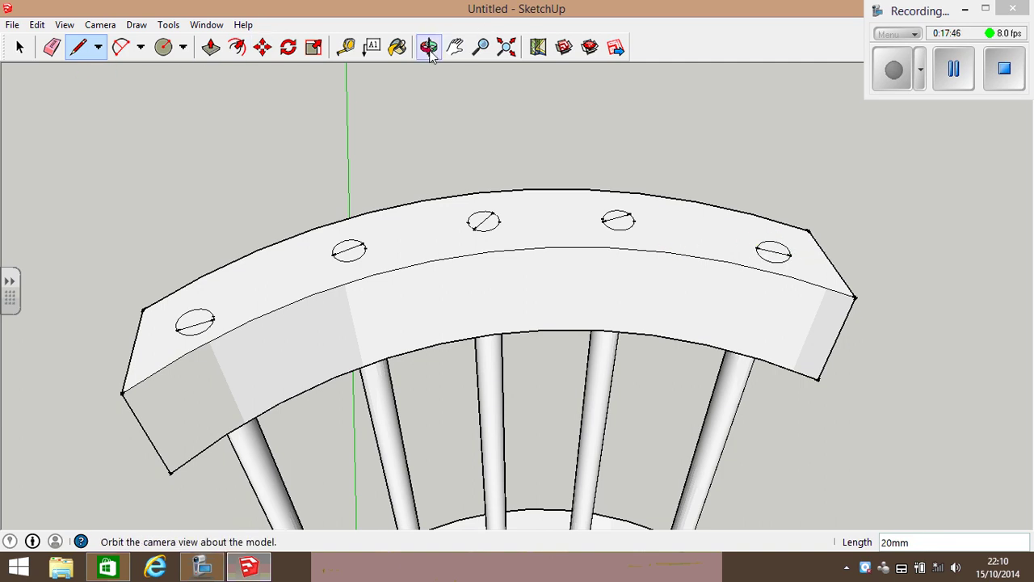
Erase the circle edges and cross lines of all five spindle positions on the rail's upper face.
{"action": "left_click", "coordinate": [47, 51]}
{"action": "left_click", "coordinate": [50, 49]}
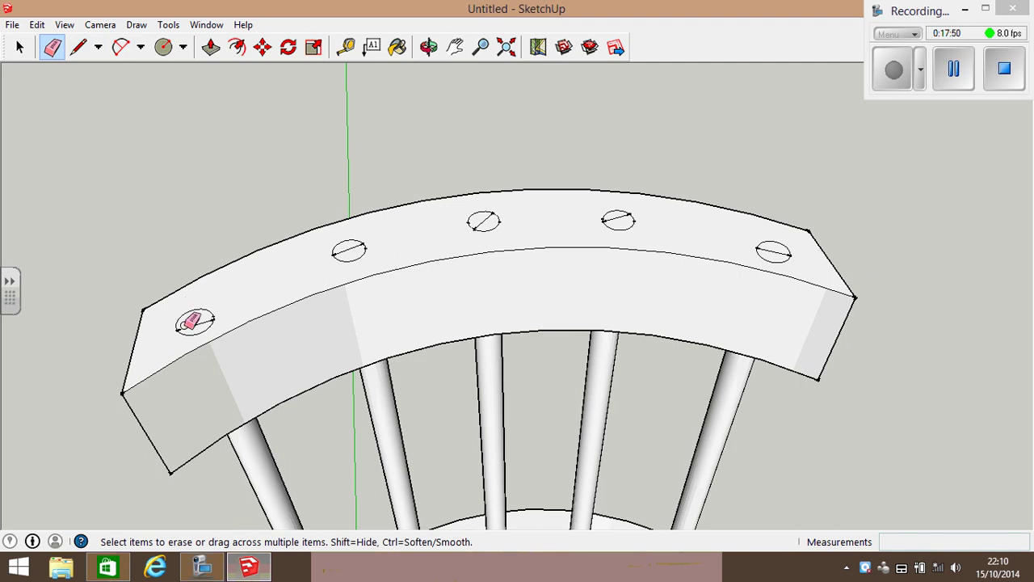
{"action": "left_click_drag", "start_coordinate": [189, 315], "coordinate": [200, 327]}
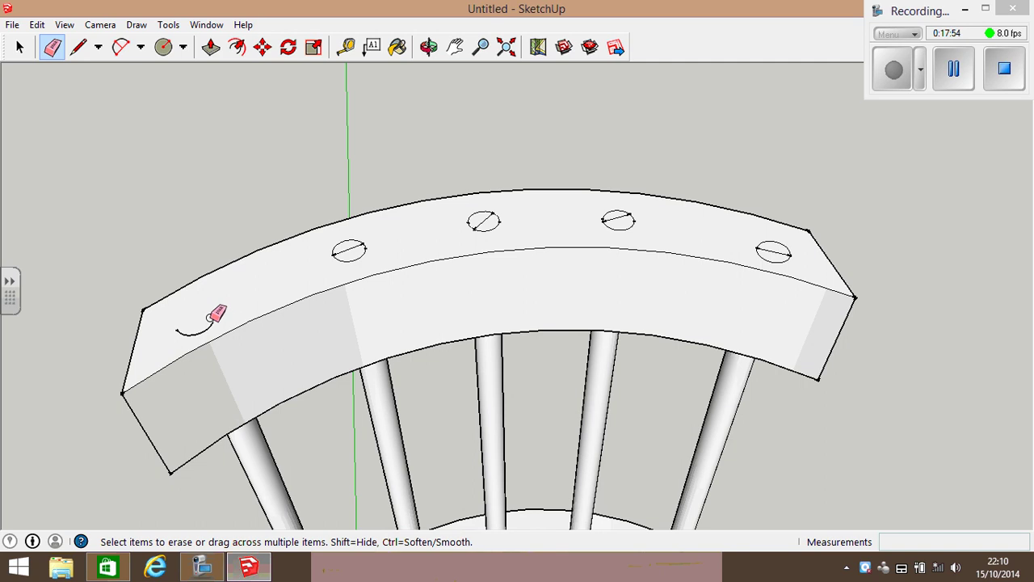
{"action": "left_click", "coordinate": [208, 324]}
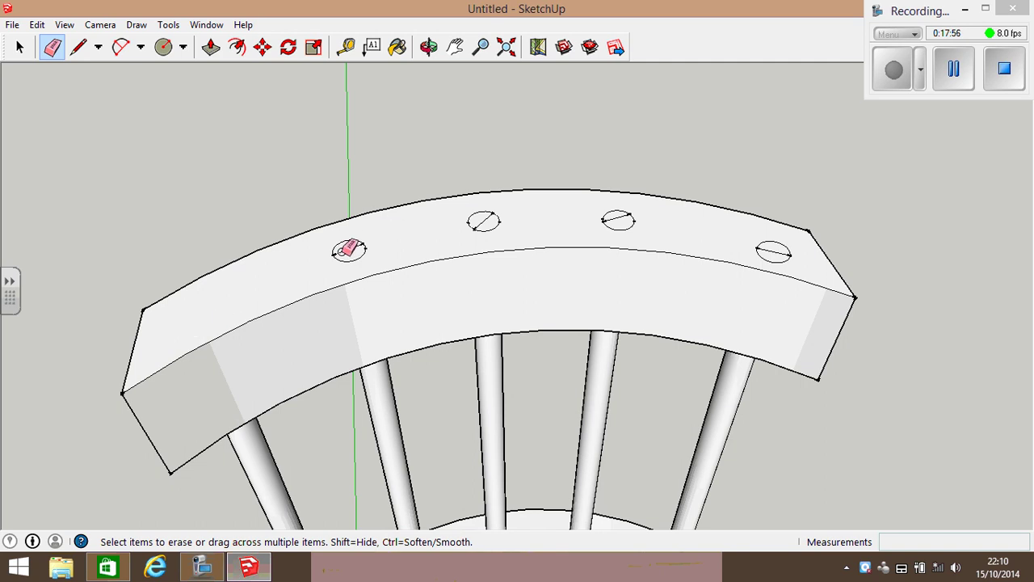
{"action": "left_click_drag", "start_coordinate": [348, 247], "coordinate": [346, 239]}
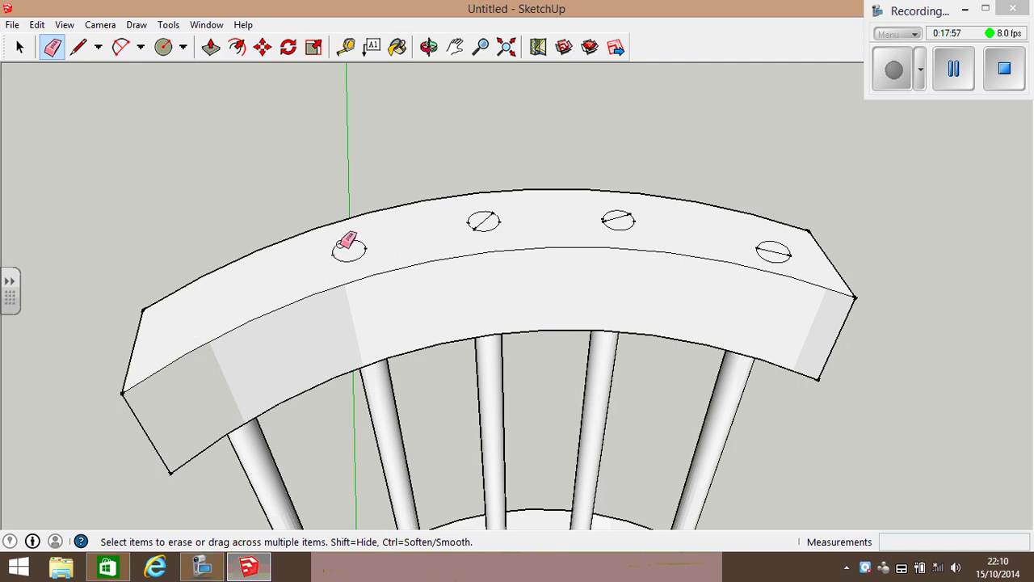
{"action": "left_click", "coordinate": [489, 214]}
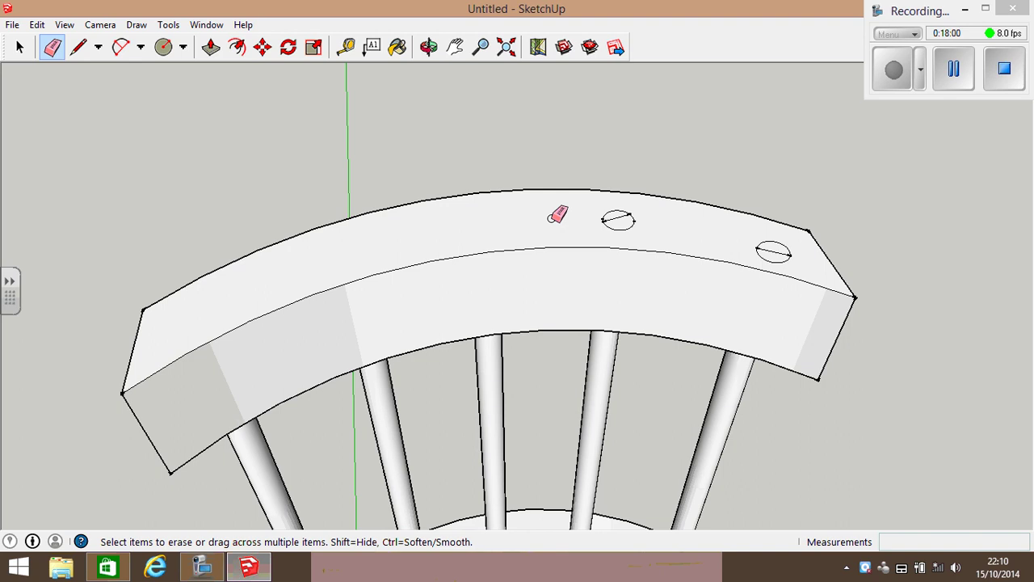
{"action": "left_click", "coordinate": [612, 215]}
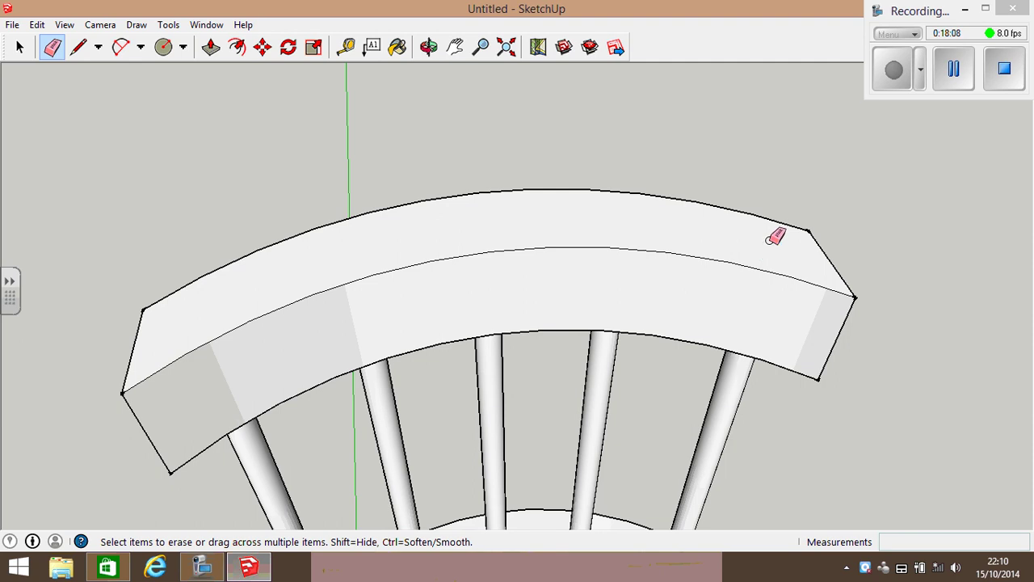
Bring the whole chair into view.
{"action": "scroll", "coordinate": [577, 331], "scroll_direction": "down", "scroll_amount": 3}
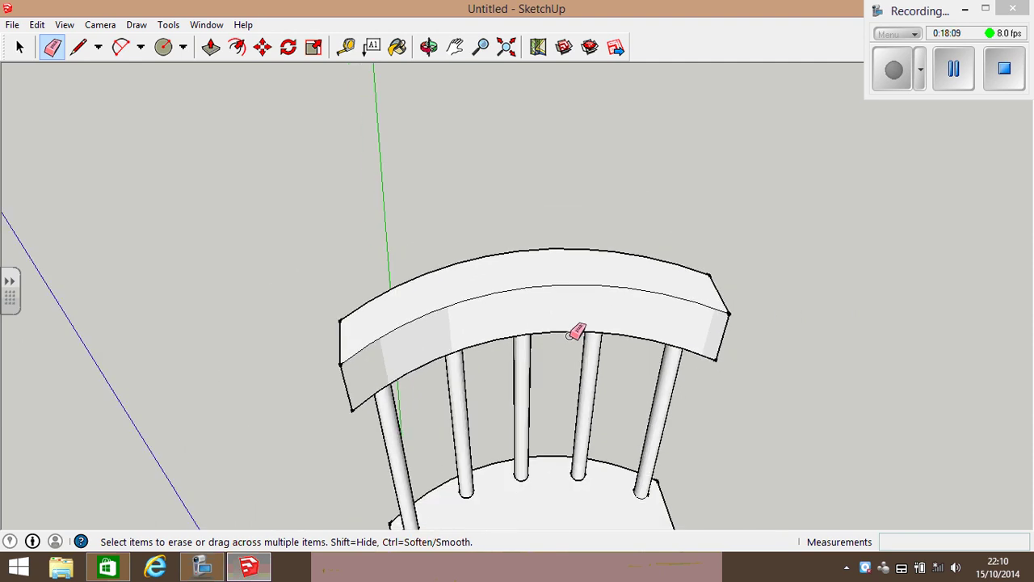
{"action": "left_click", "coordinate": [455, 47]}
{"action": "left_click", "coordinate": [481, 47]}
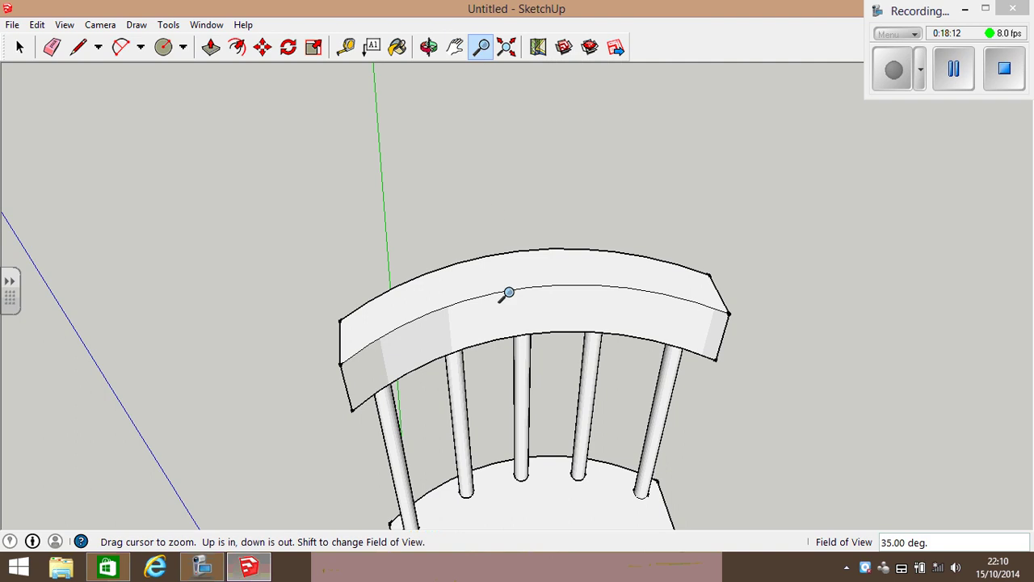
{"action": "left_click_drag", "start_coordinate": [513, 307], "coordinate": [509, 261]}
{"action": "left_click", "coordinate": [455, 47]}
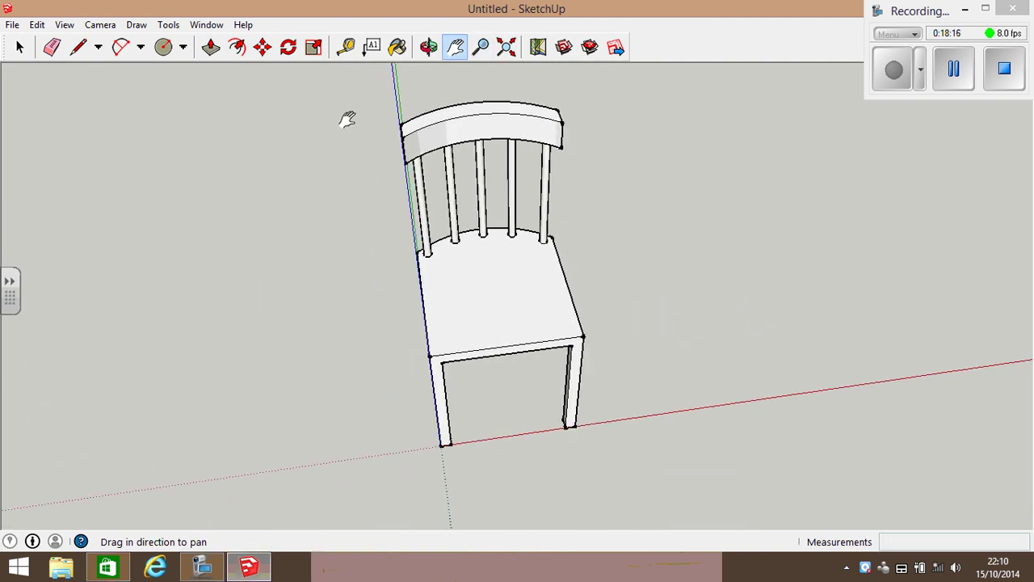
Place guides on the seat's side face, 20 mm behind the front edge and 20 mm below the top edge.
{"action": "left_click", "coordinate": [429, 47]}
{"action": "left_click_drag", "start_coordinate": [449, 331], "coordinate": [757, 178]}
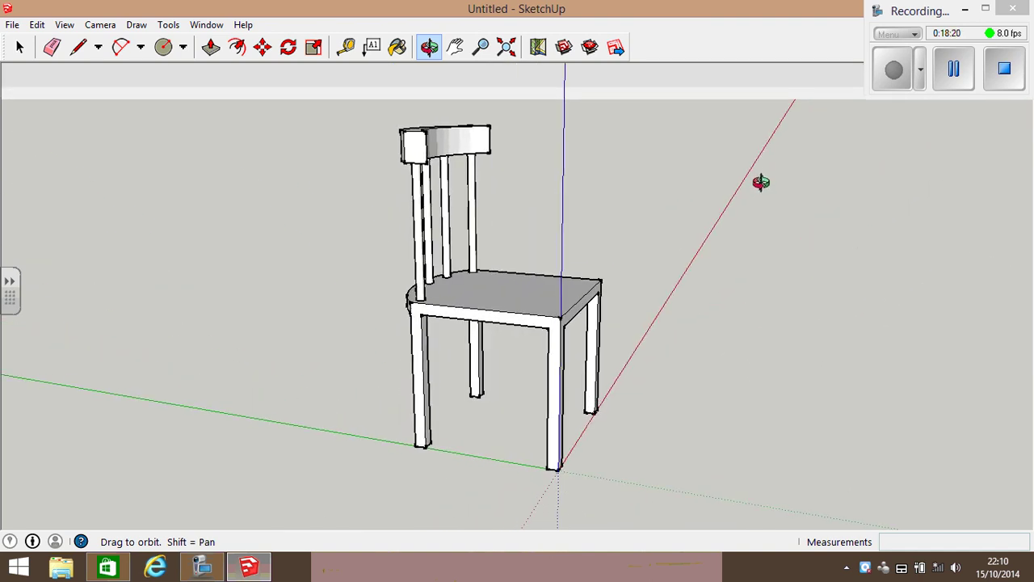
{"action": "left_click_drag", "start_coordinate": [534, 338], "coordinate": [554, 258]}
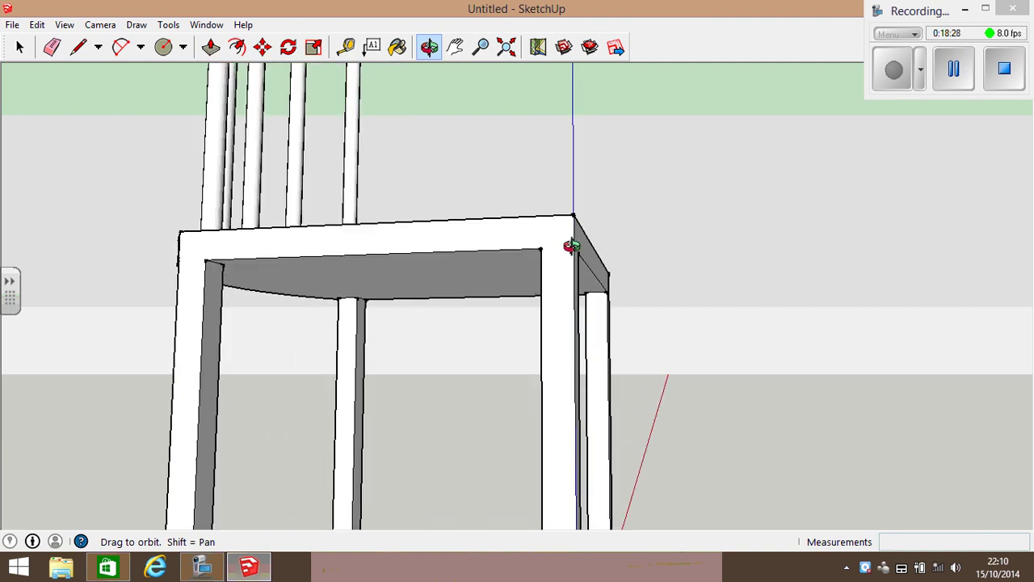
{"action": "left_click_drag", "start_coordinate": [547, 224], "coordinate": [612, 254]}
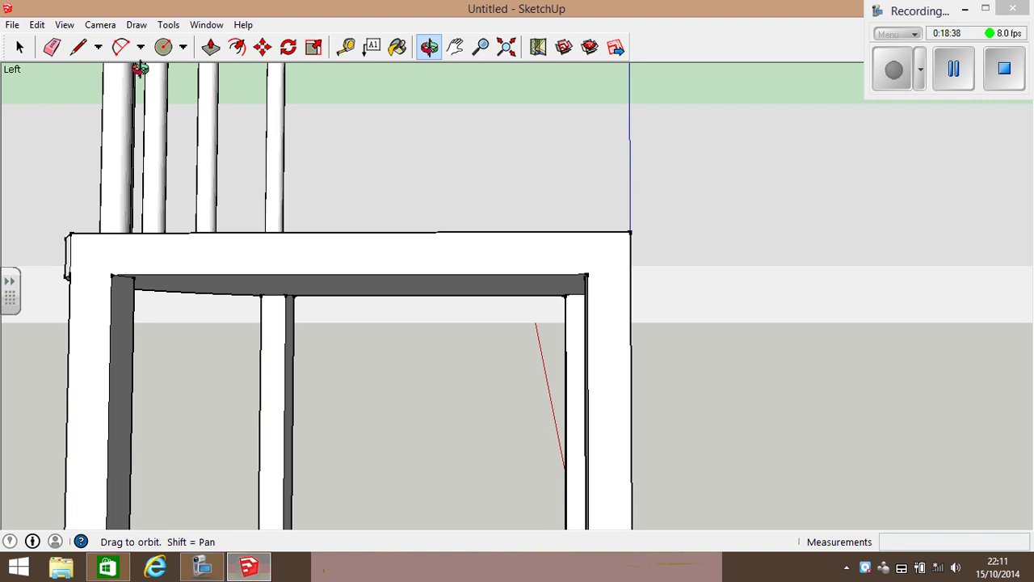
{"action": "left_click", "coordinate": [346, 46]}
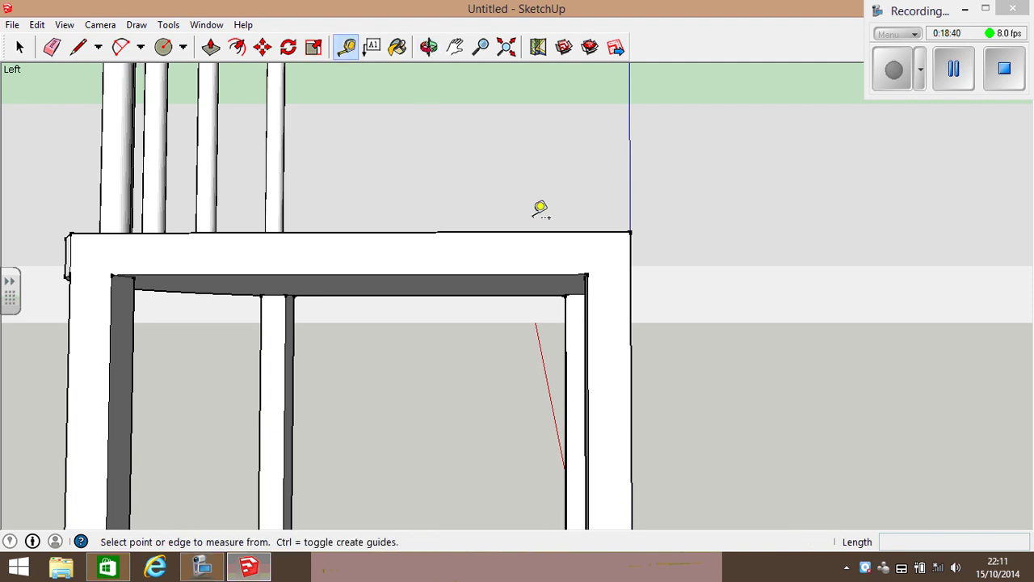
{"action": "left_click", "coordinate": [631, 266]}
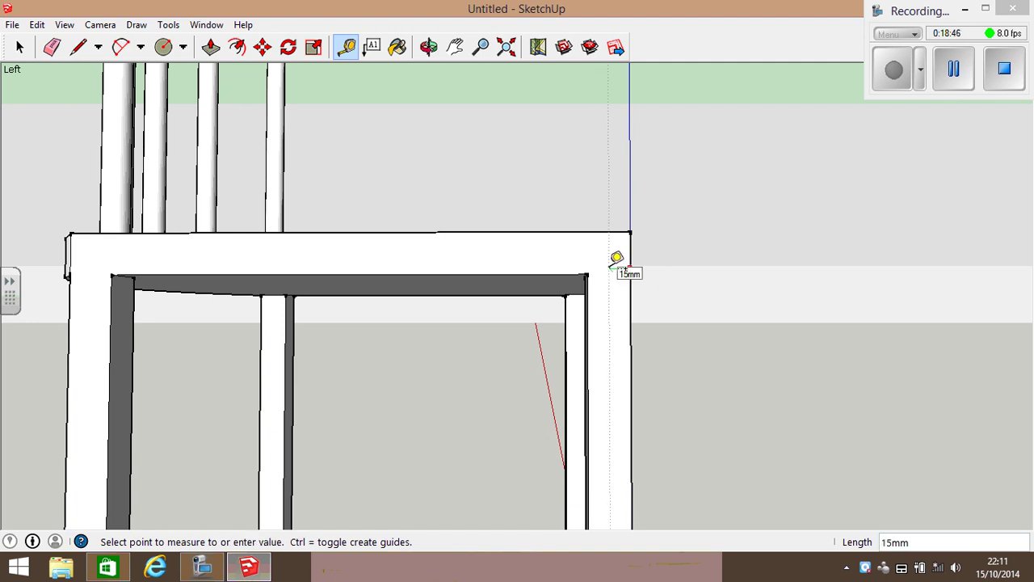
{"action": "type", "text": "20"}
{"action": "key", "text": "Return"}
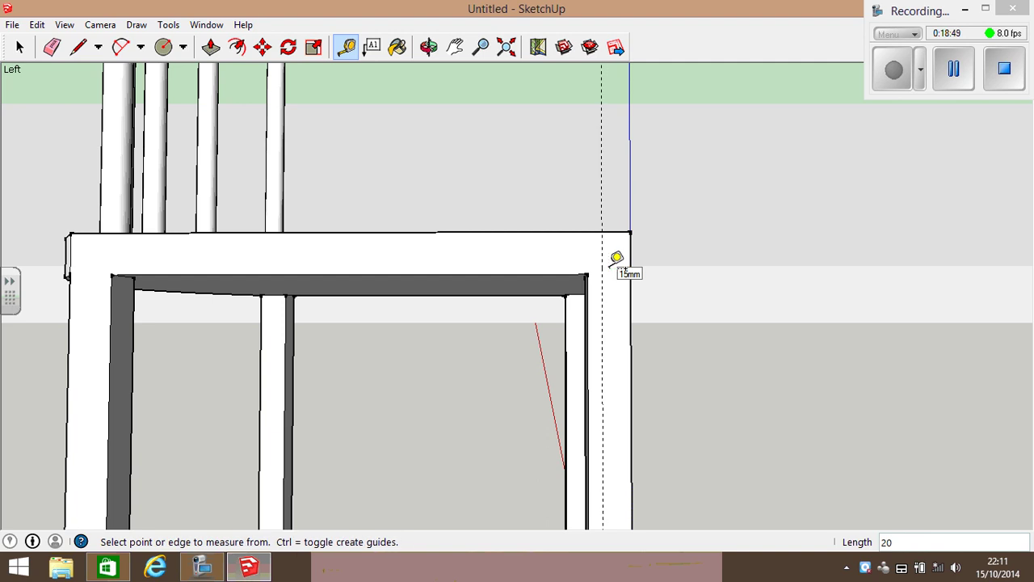
{"action": "left_click", "coordinate": [570, 231]}
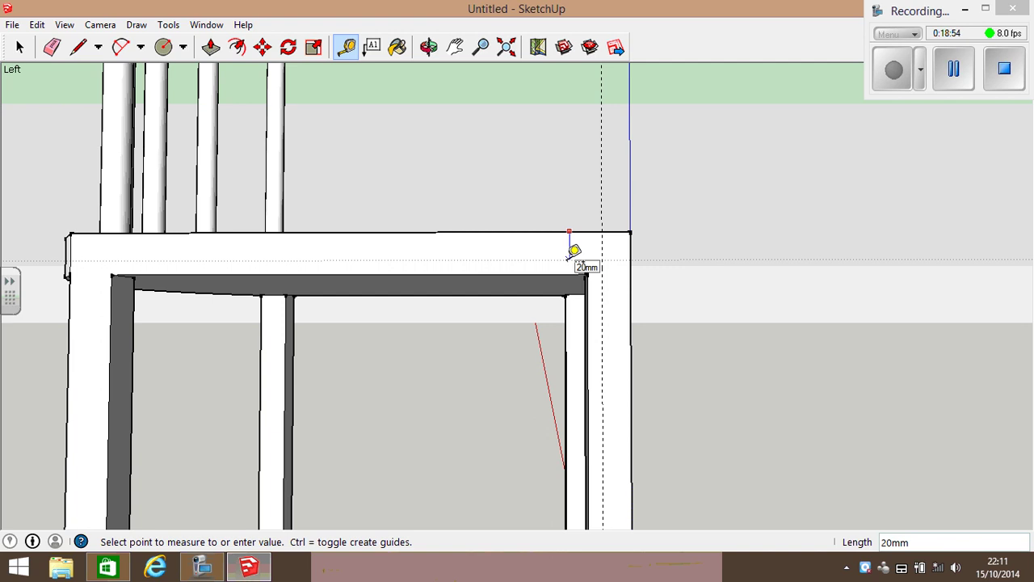
{"action": "left_click", "coordinate": [573, 254]}
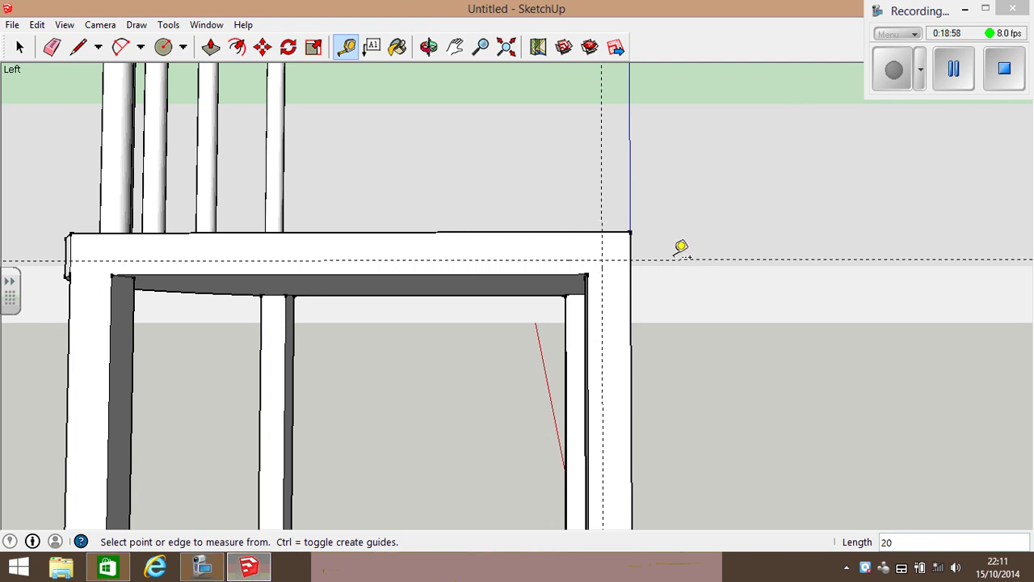
Draw a tangent arc across the seat's front upper corner between the two guide intersections and erase both guides.
{"action": "scroll", "coordinate": [681, 247], "scroll_direction": "up", "scroll_amount": 4}
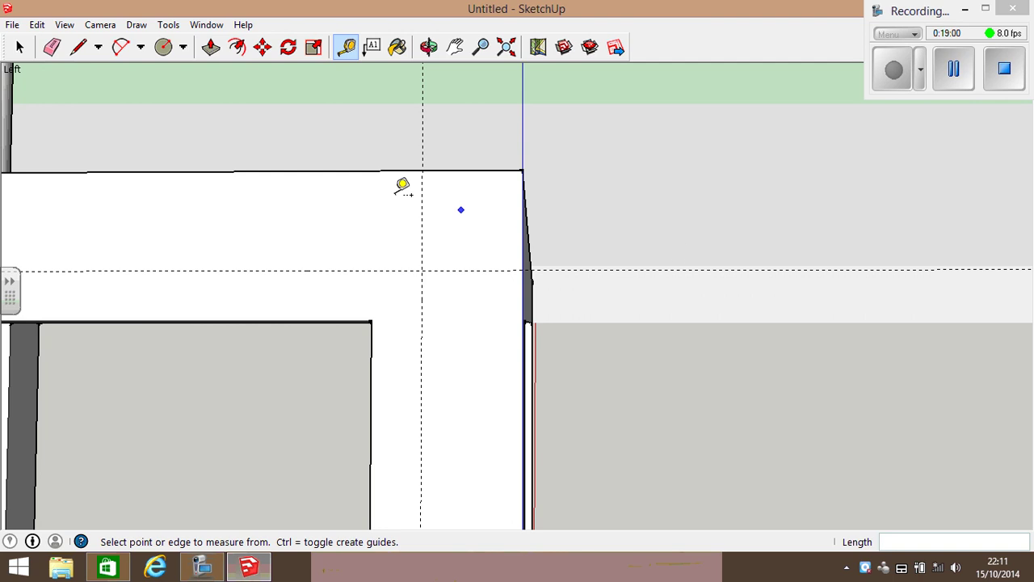
{"action": "left_click", "coordinate": [121, 47]}
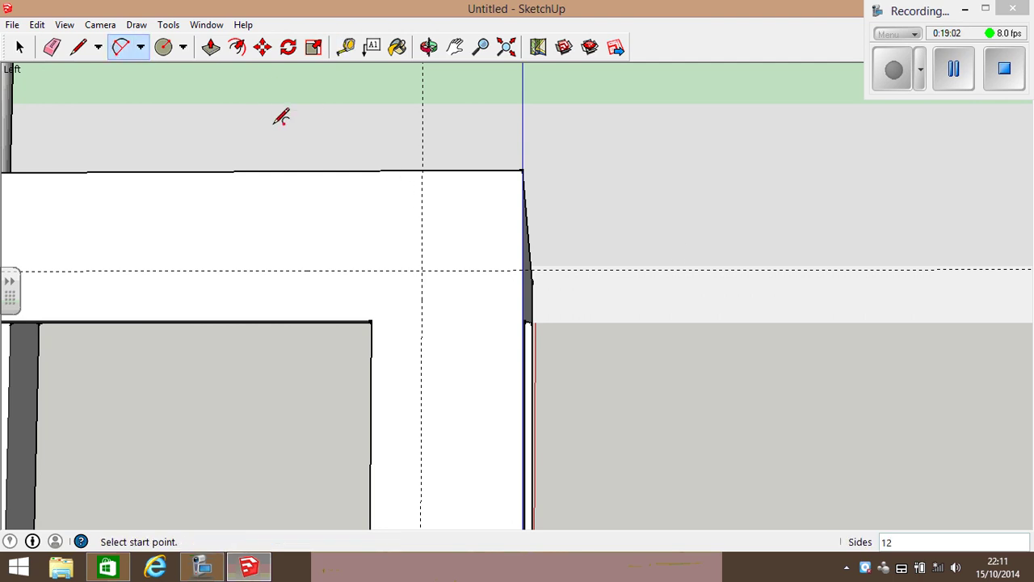
{"action": "left_click", "coordinate": [421, 170]}
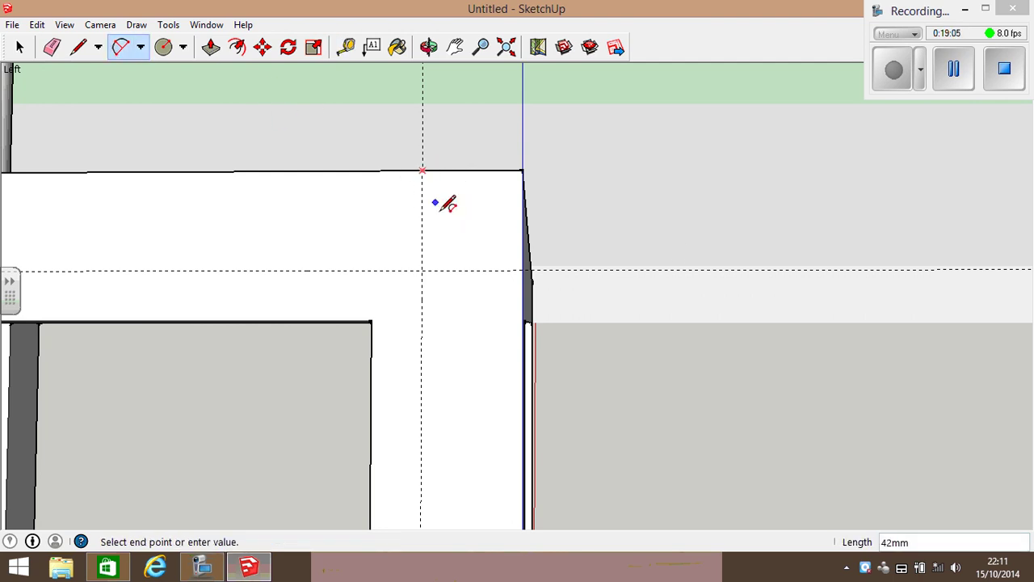
{"action": "left_click", "coordinate": [524, 269]}
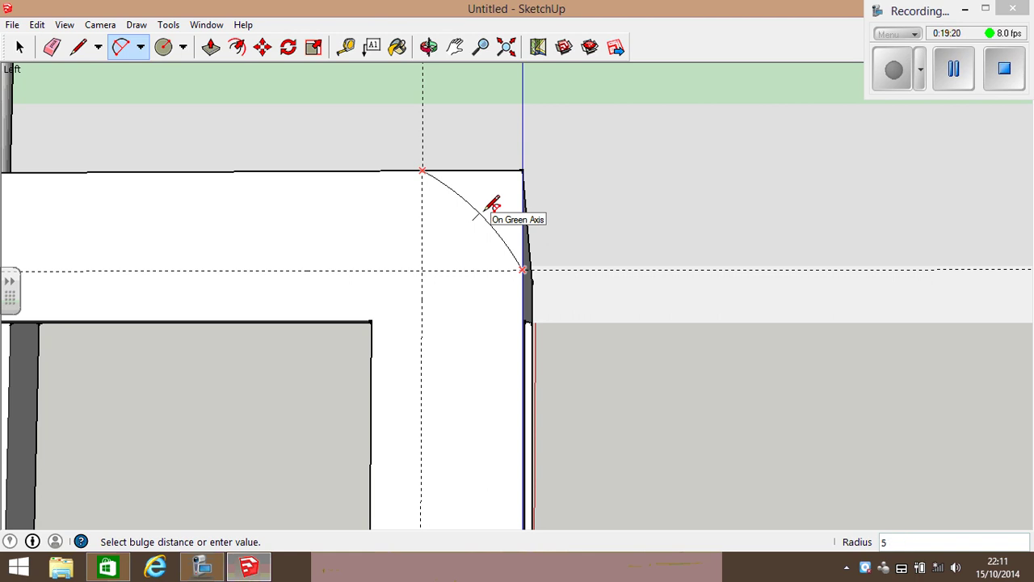
{"action": "left_click", "coordinate": [489, 209]}
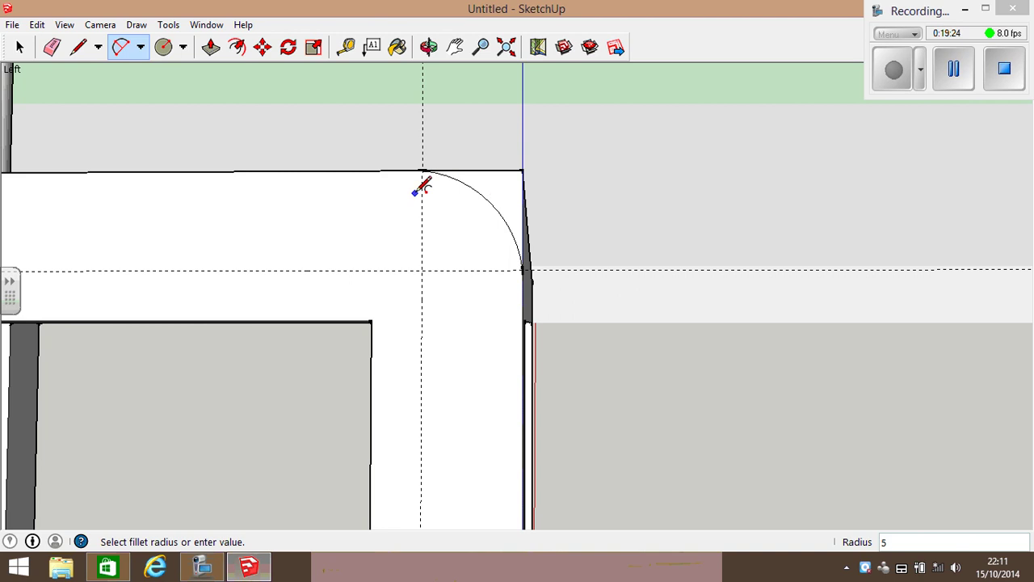
{"action": "left_click", "coordinate": [52, 47]}
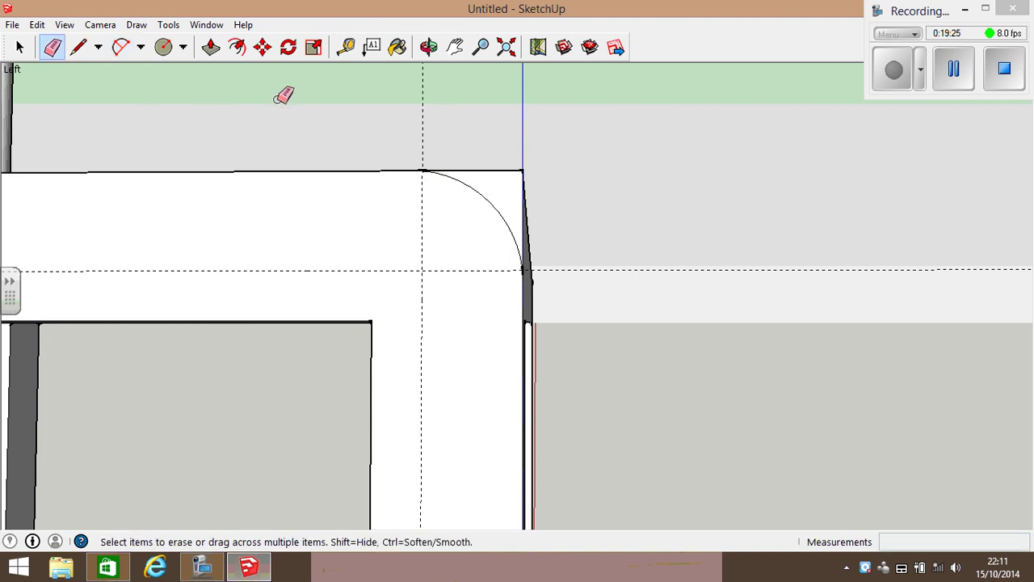
{"action": "left_click", "coordinate": [422, 119]}
Push the corner face outside the arc through the full 400 mm seat width to round the seat's front edge.
{"action": "left_click", "coordinate": [437, 48]}
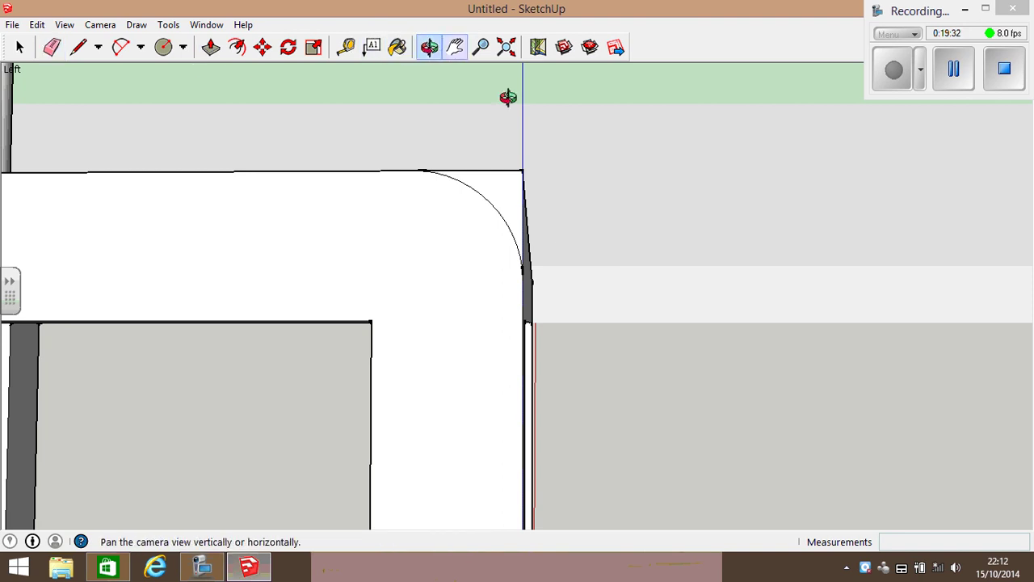
{"action": "mouse_move", "coordinate": [547, 286]}
{"action": "left_mouse_down"}
{"action": "mouse_move", "coordinate": [496, 307]}
{"action": "mouse_move", "coordinate": [455, 372]}
{"action": "left_mouse_up"}
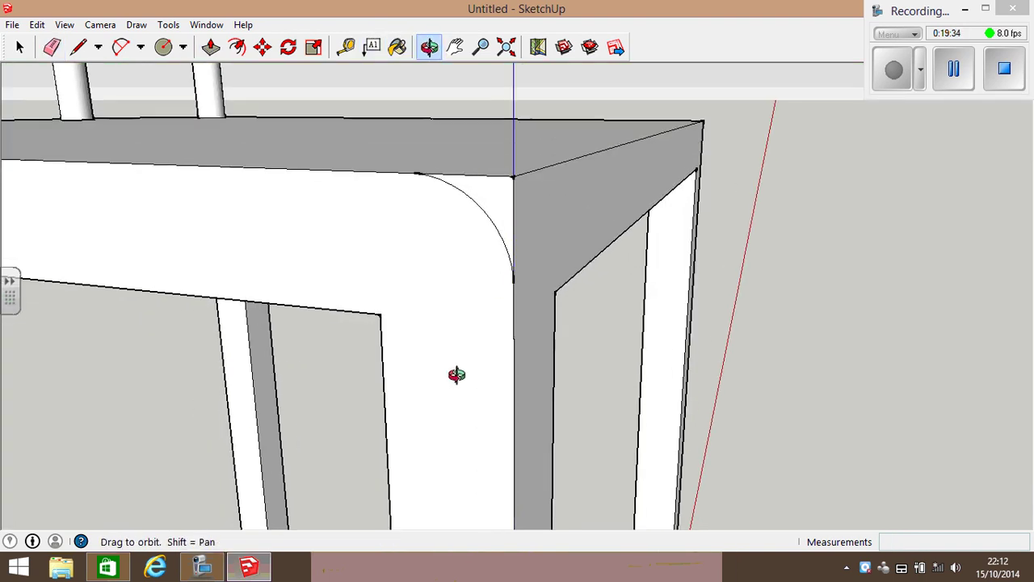
{"action": "left_click", "coordinate": [211, 47]}
{"action": "left_click_drag", "start_coordinate": [496, 213], "coordinate": [703, 143]}
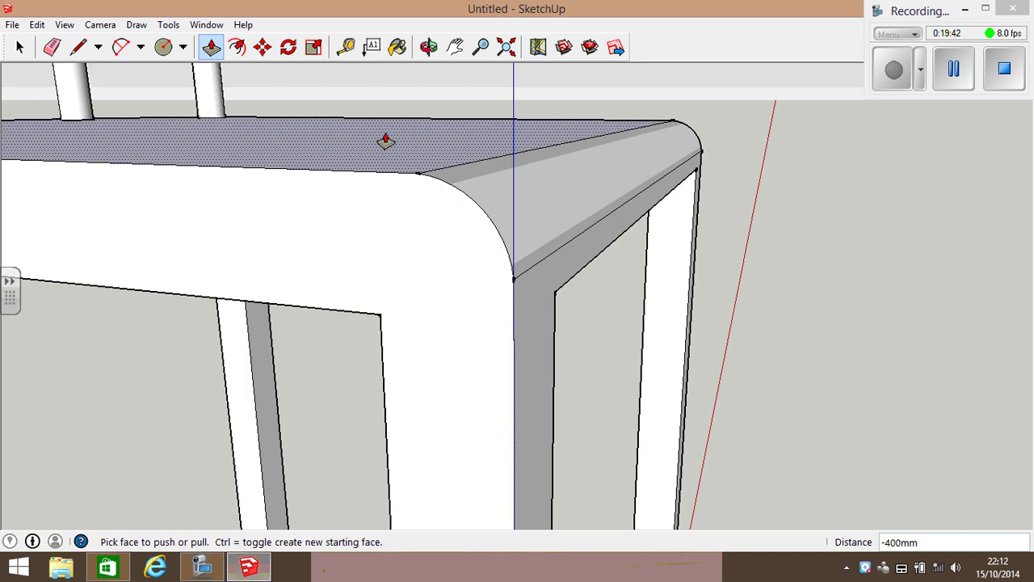
Examine the rounded front edge of the seat and the whole chair from the front and side.
{"action": "left_click", "coordinate": [455, 48]}
{"action": "left_click", "coordinate": [429, 47]}
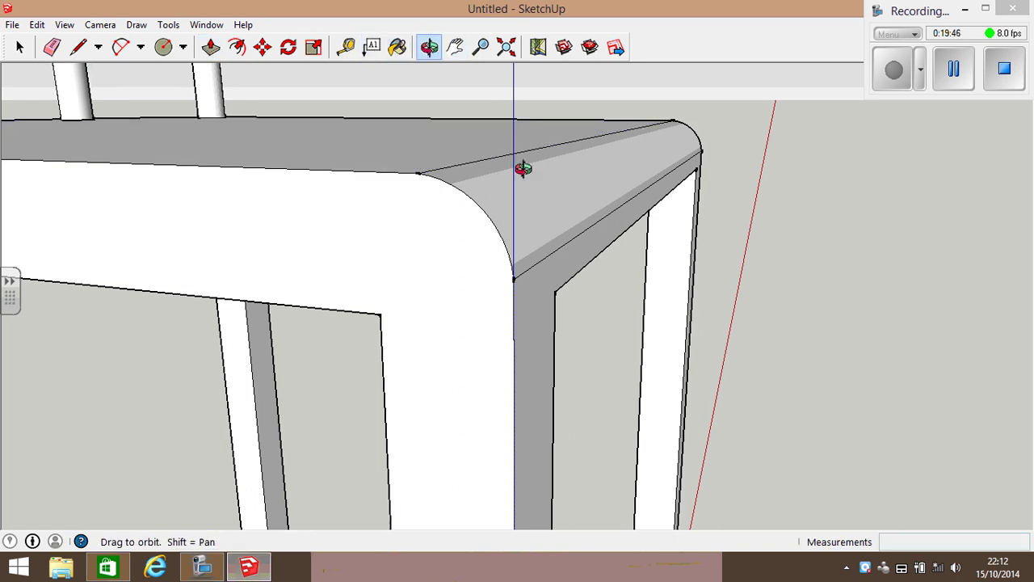
{"action": "left_click_drag", "start_coordinate": [523, 168], "coordinate": [514, 194]}
{"action": "scroll", "coordinate": [428, 202], "scroll_direction": "down", "scroll_amount": 5}
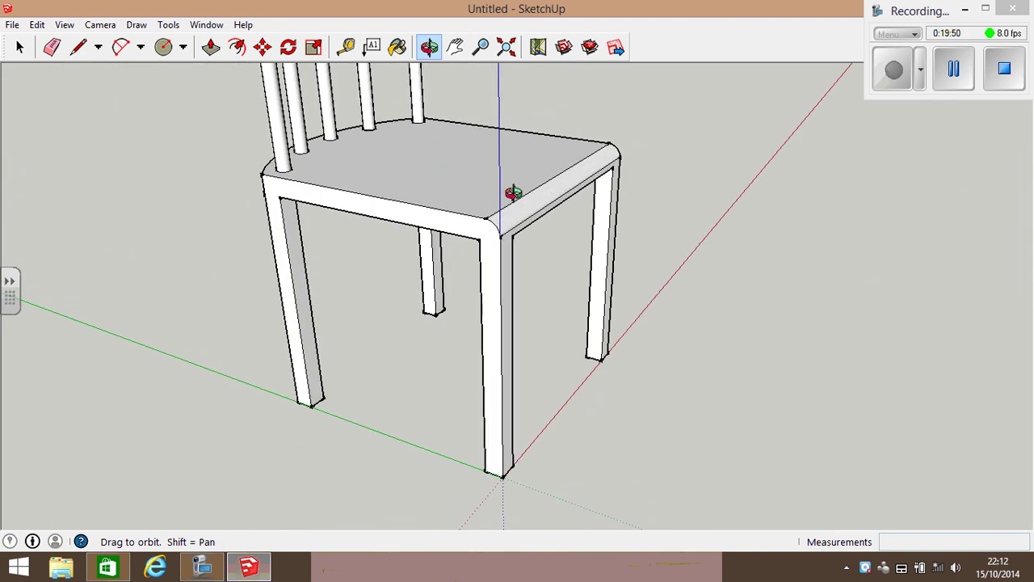
{"action": "scroll", "coordinate": [397, 162], "scroll_direction": "down", "scroll_amount": 5}
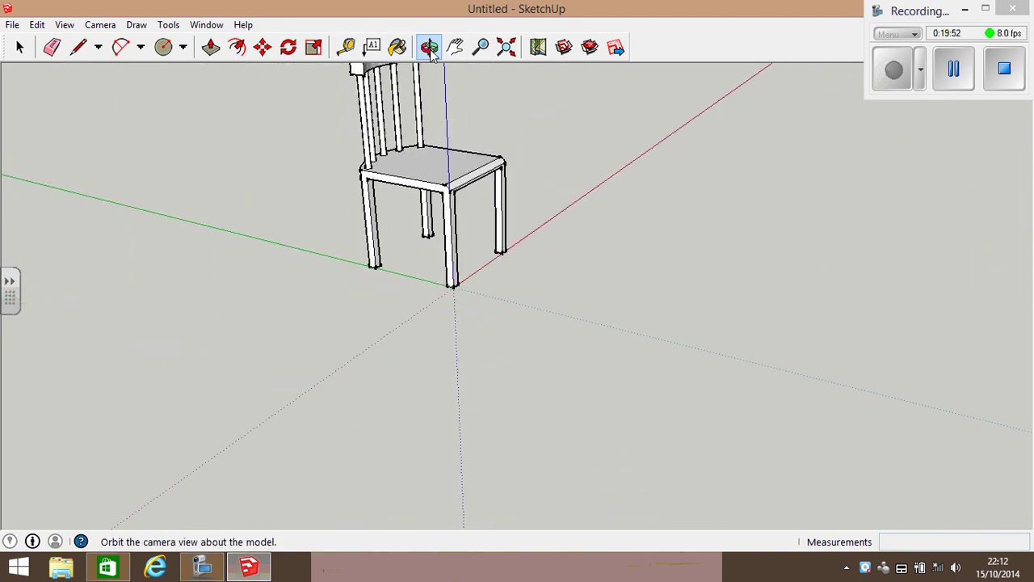
{"action": "left_click", "coordinate": [457, 49]}
{"action": "left_click_drag", "start_coordinate": [481, 164], "coordinate": [421, 343]}
{"action": "scroll", "coordinate": [394, 341], "scroll_direction": "up", "scroll_amount": 4}
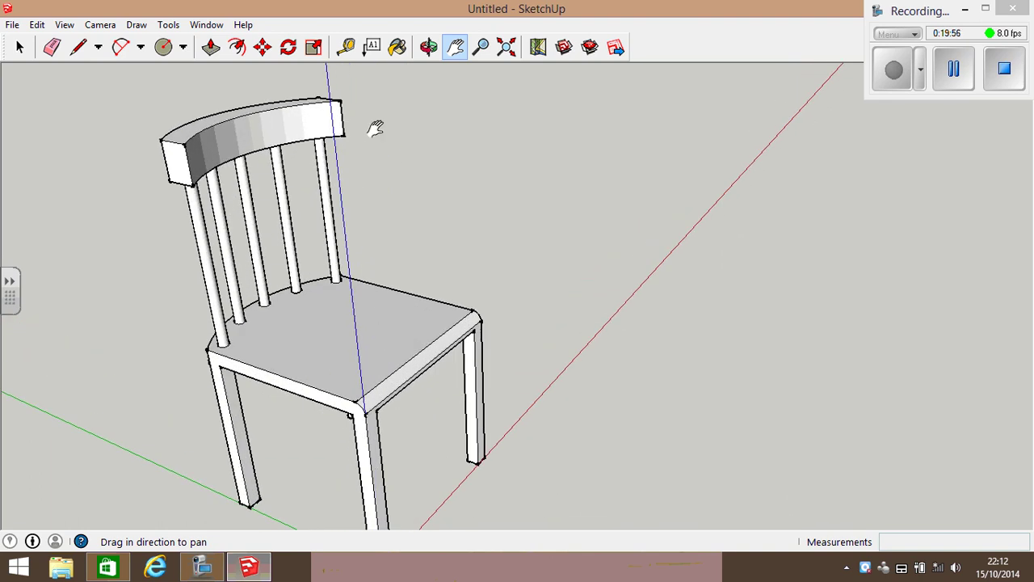
{"action": "left_click", "coordinate": [429, 47]}
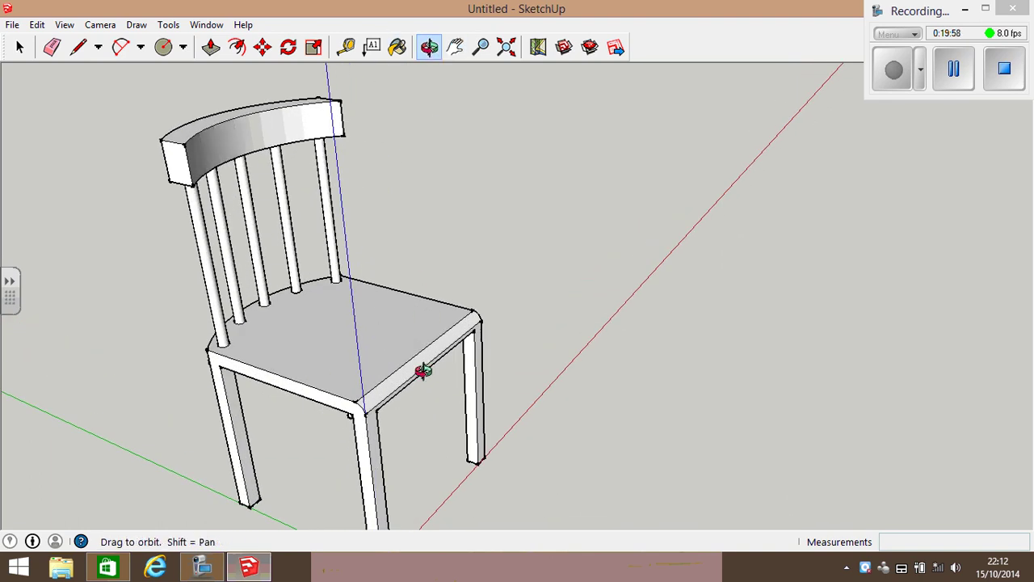
{"action": "left_click_drag", "start_coordinate": [423, 370], "coordinate": [312, 309]}
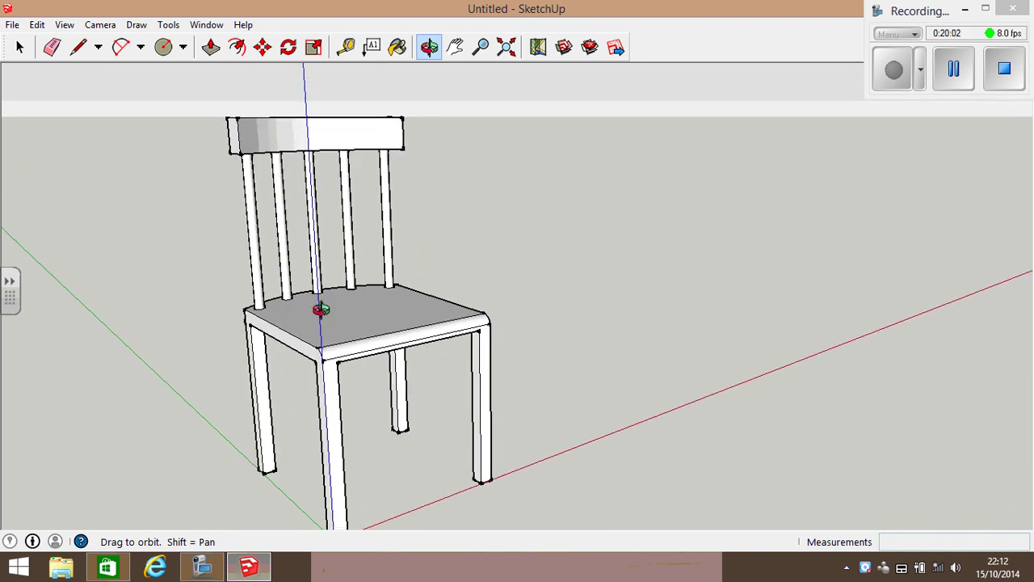
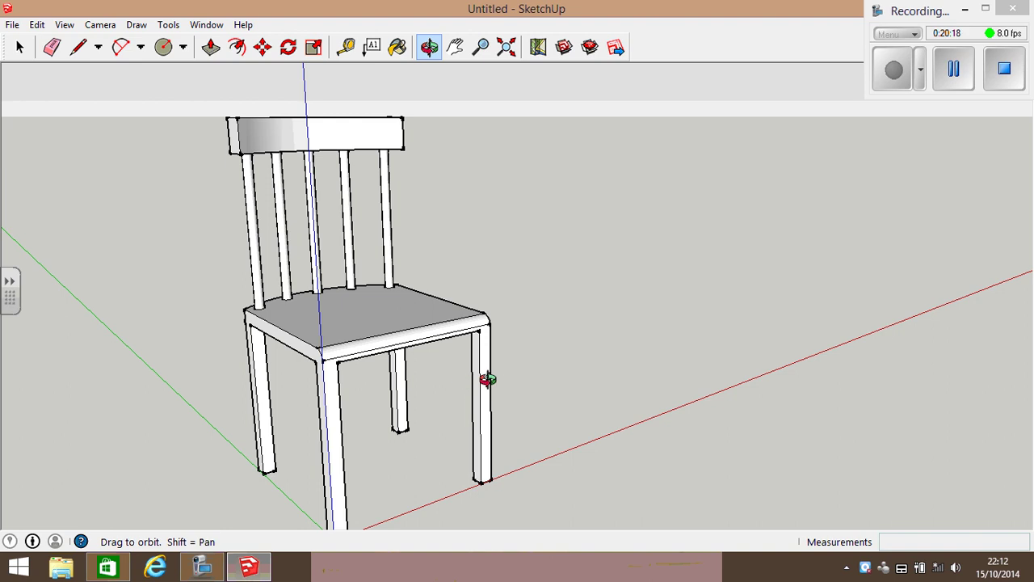
Try to place a vertical guide 15 mm behind the front edge on the inner face of the far front leg.
{"action": "left_click_drag", "start_coordinate": [403, 395], "coordinate": [577, 256]}
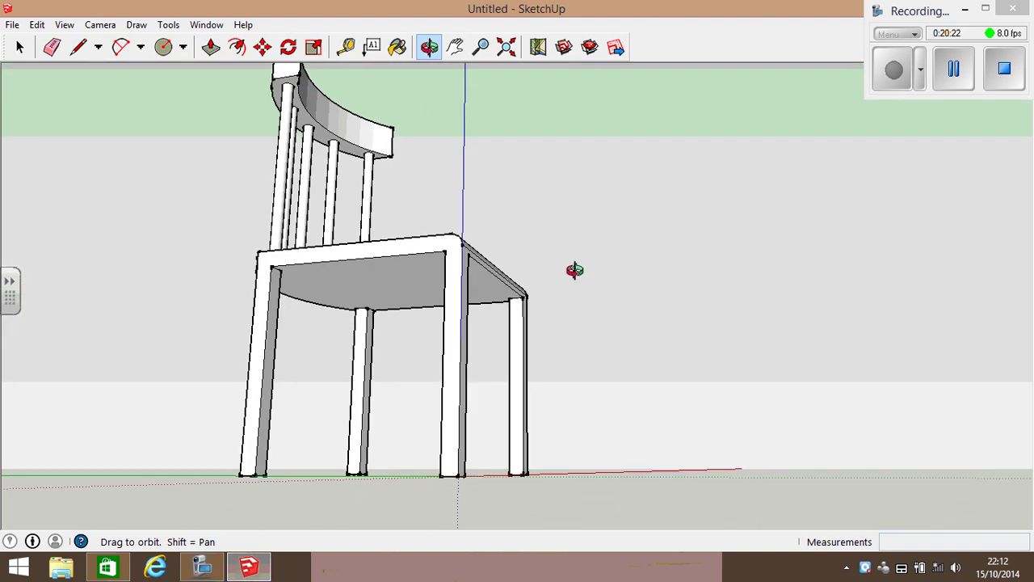
{"action": "left_click_drag", "start_coordinate": [518, 415], "coordinate": [544, 407]}
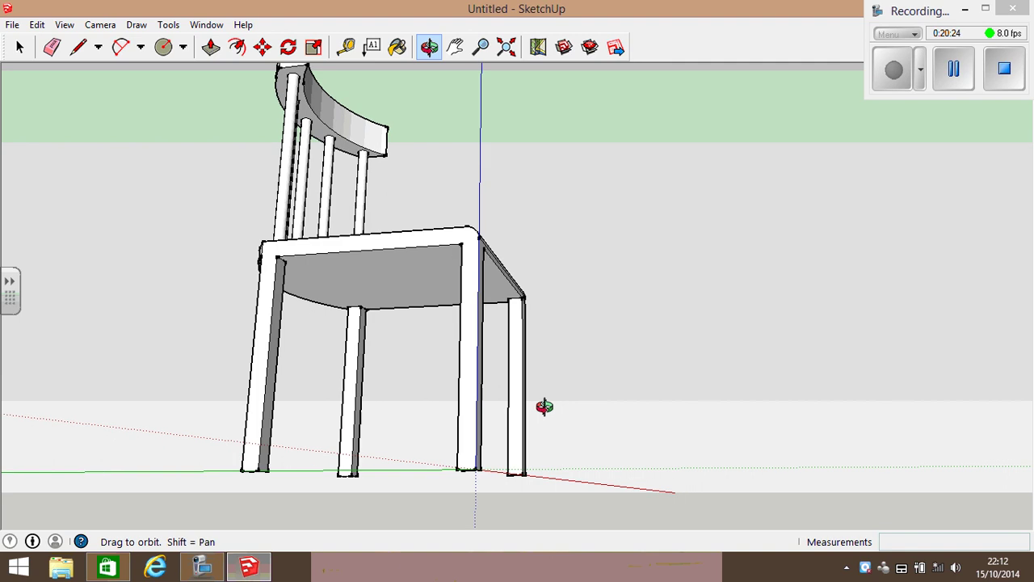
{"action": "scroll", "coordinate": [546, 401], "scroll_direction": "up", "scroll_amount": 4}
{"action": "scroll", "coordinate": [547, 399], "scroll_direction": "up", "scroll_amount": 1}
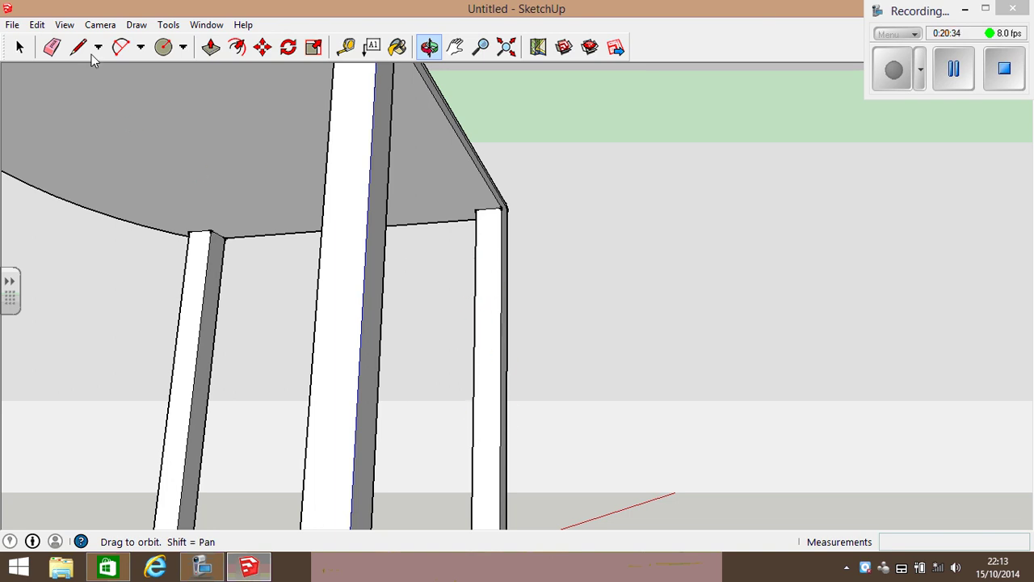
{"action": "left_click", "coordinate": [346, 47]}
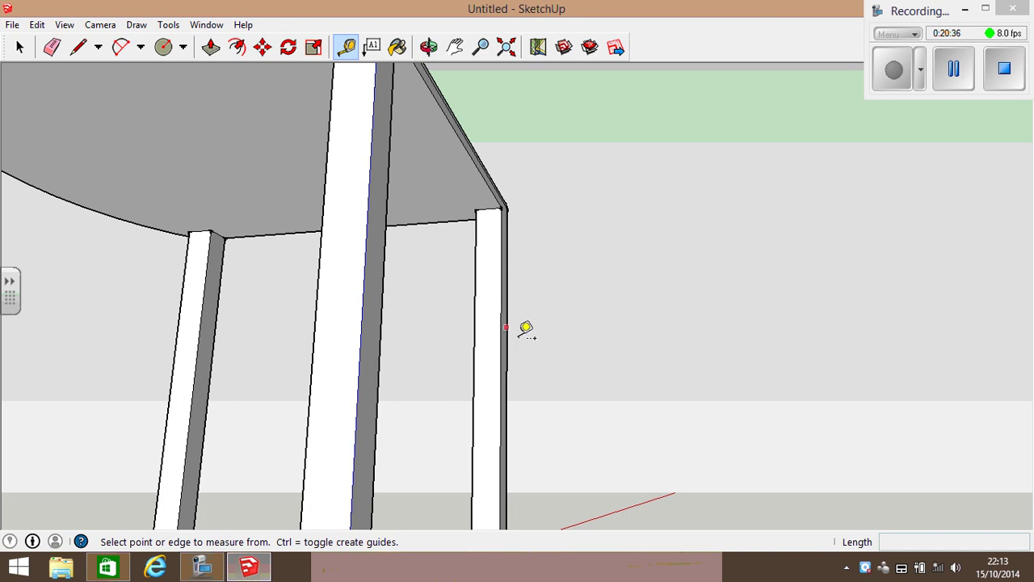
{"action": "left_click", "coordinate": [503, 363]}
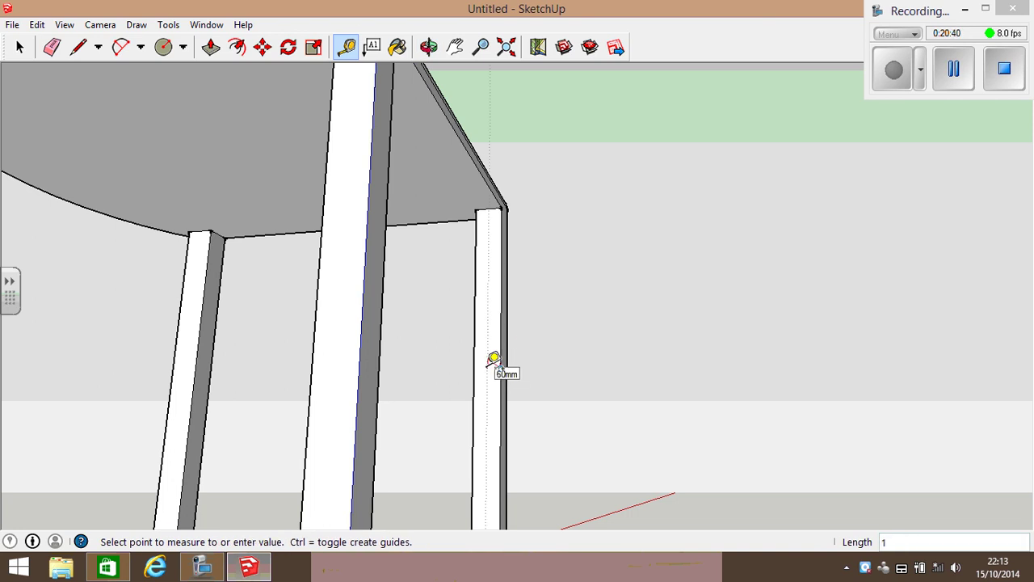
{"action": "left_click", "coordinate": [494, 359]}
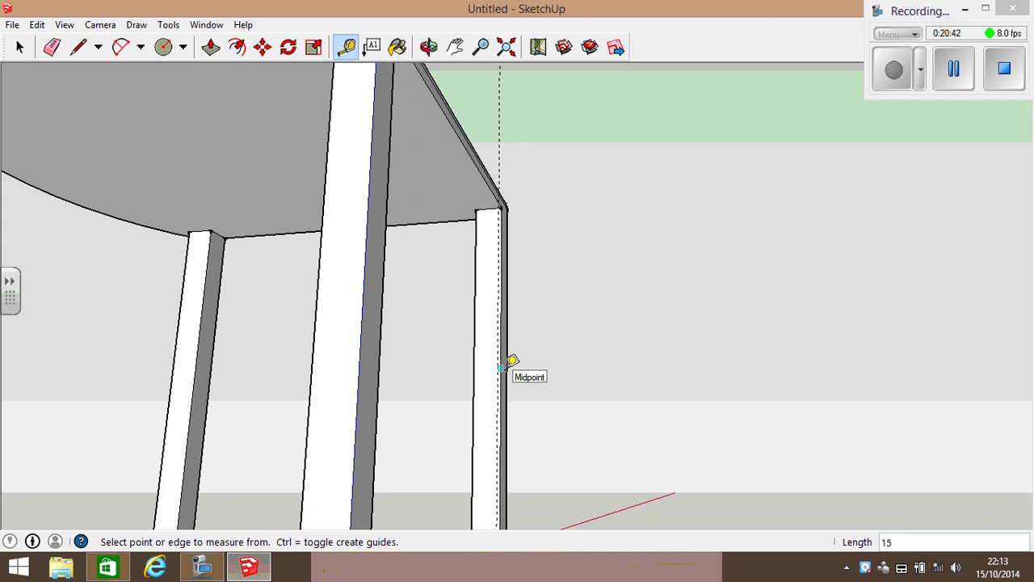
Try to place a vertical guide 15 mm from the rear edge on the inner face of the far front leg.
{"action": "scroll", "coordinate": [498, 381], "scroll_direction": "up", "scroll_amount": 5}
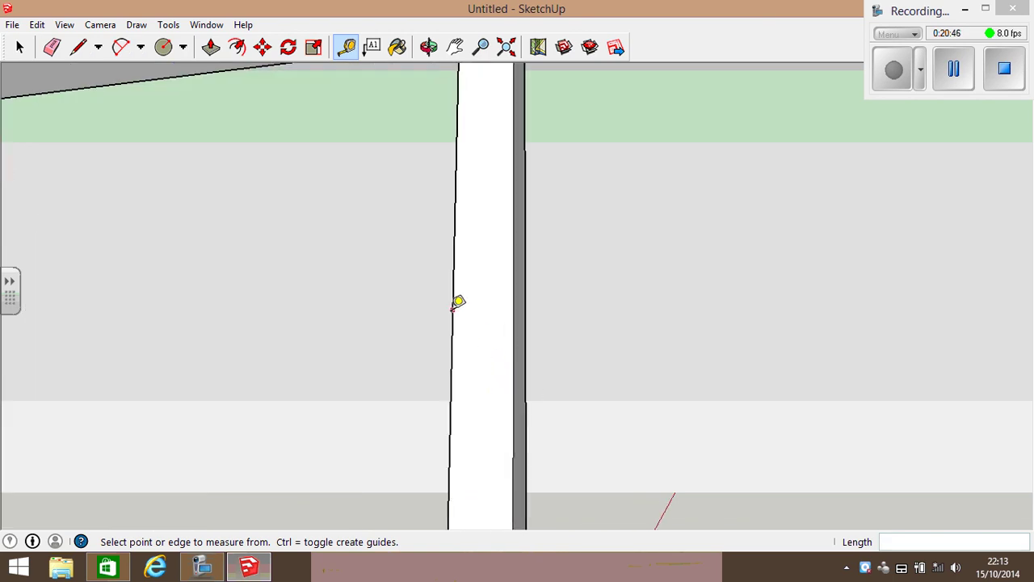
{"action": "left_click", "coordinate": [453, 313]}
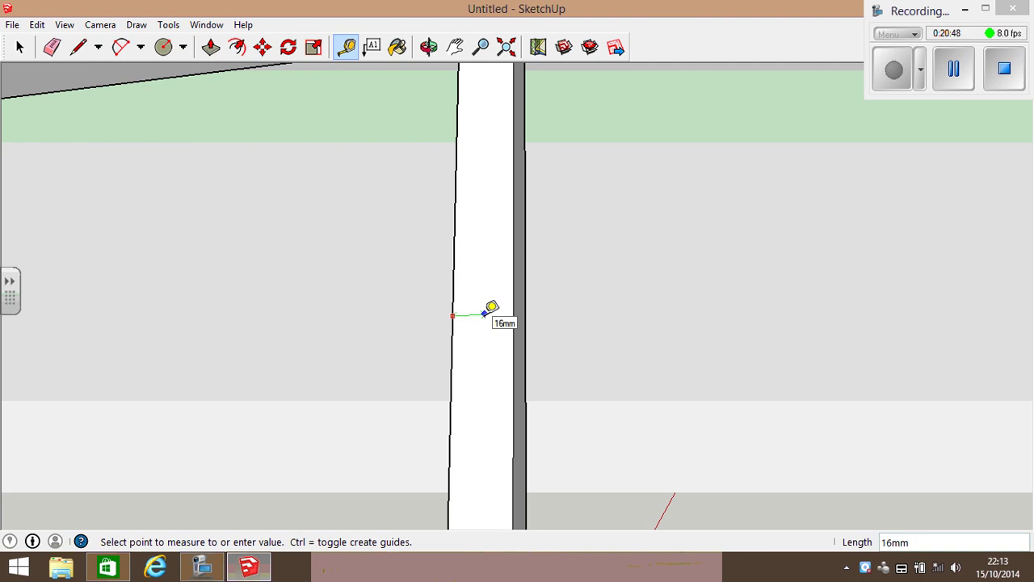
{"action": "left_click", "coordinate": [484, 314]}
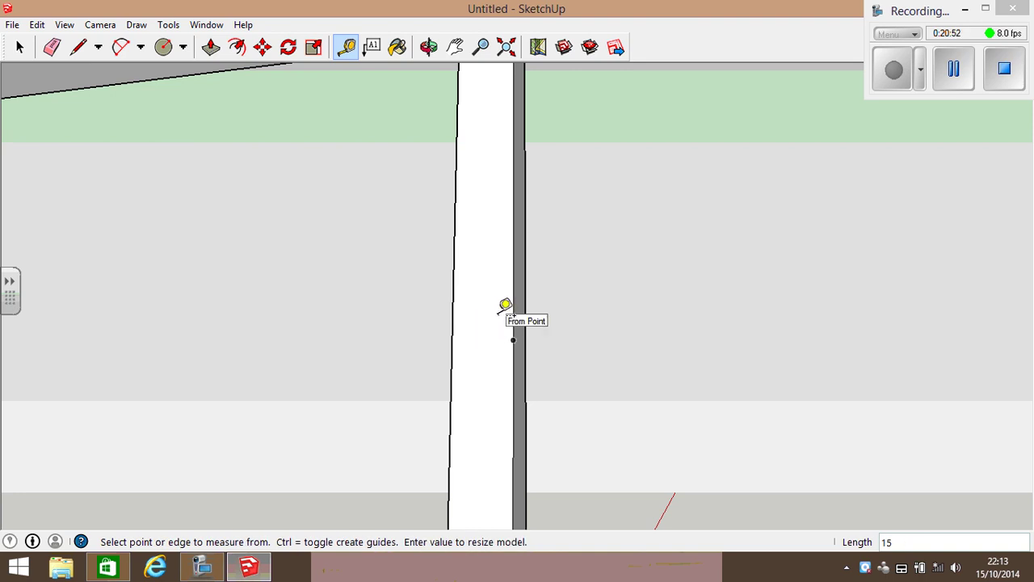
{"action": "scroll", "coordinate": [525, 296], "scroll_direction": "down", "scroll_amount": 5}
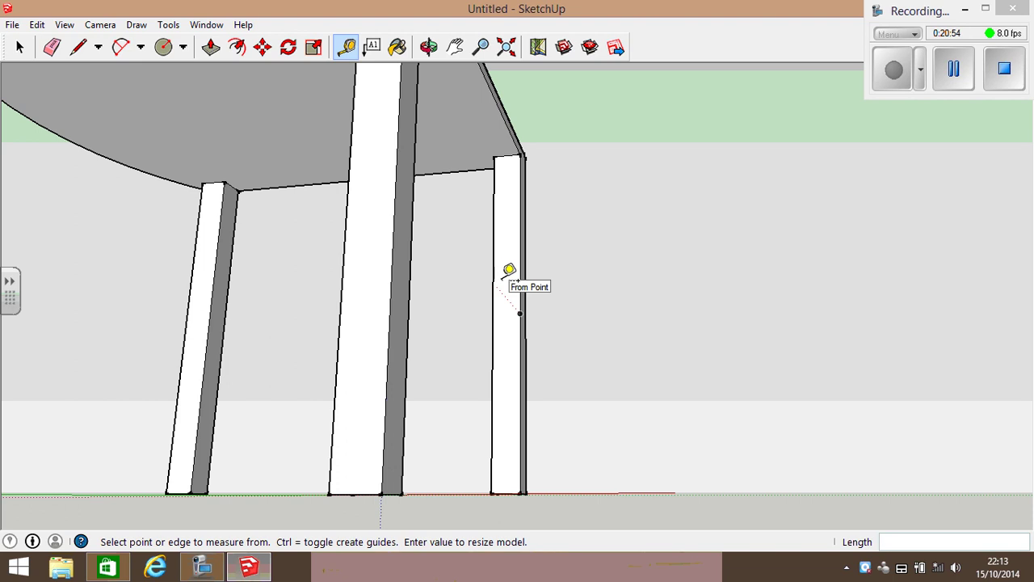
{"action": "left_click", "coordinate": [520, 314]}
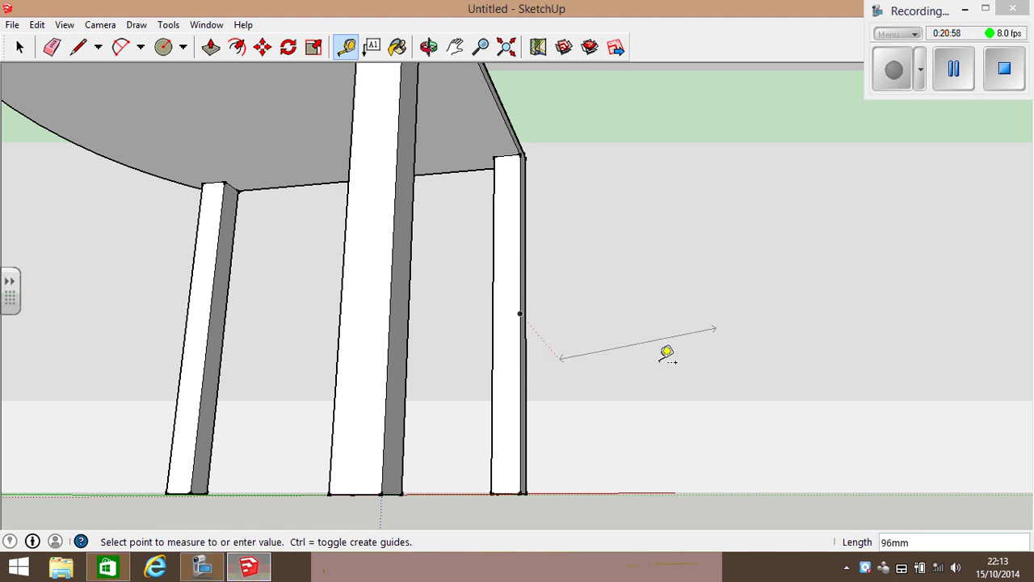
{"action": "left_click", "coordinate": [683, 353]}
{"action": "left_click", "coordinate": [688, 353]}
{"action": "left_click", "coordinate": [637, 393]}
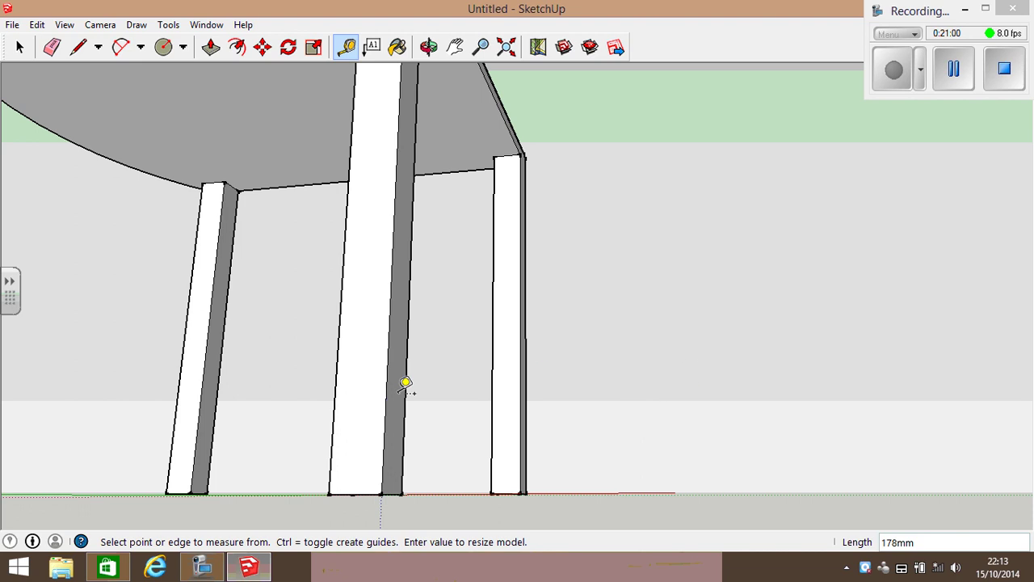
Place a vertical guide down the middle of the far front leg's inner face and a horizontal guide 80 mm above its foot.
{"action": "scroll", "coordinate": [492, 416], "scroll_direction": "up", "scroll_amount": 5}
{"action": "scroll", "coordinate": [558, 498], "scroll_direction": "down", "scroll_amount": 3}
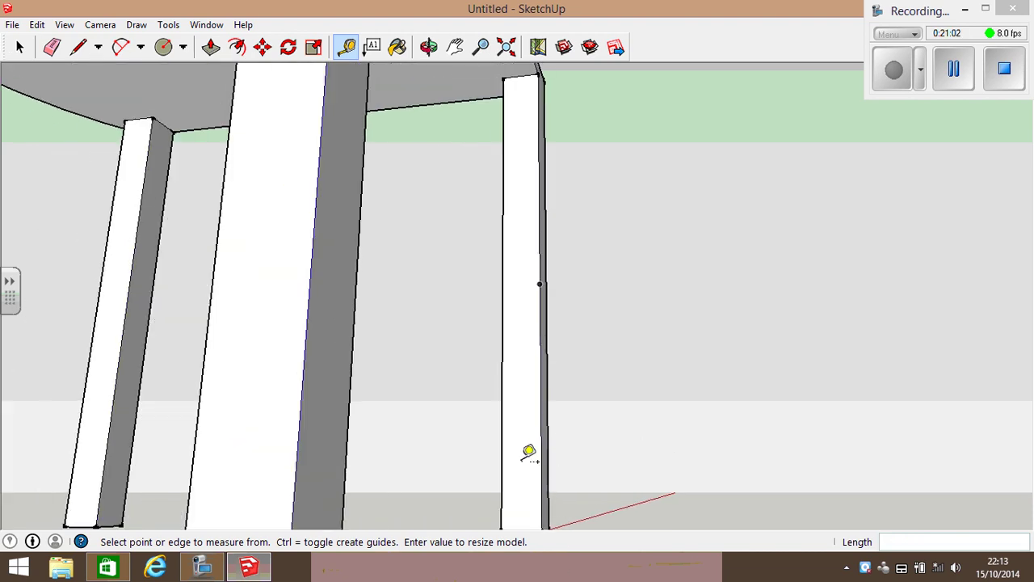
{"action": "left_click", "coordinate": [502, 449]}
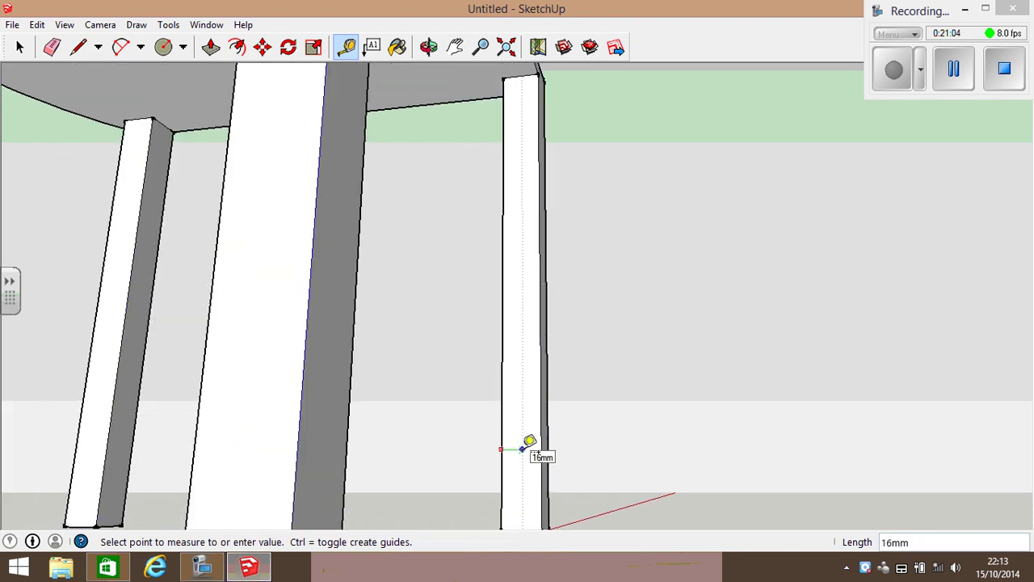
{"action": "left_click", "coordinate": [522, 448]}
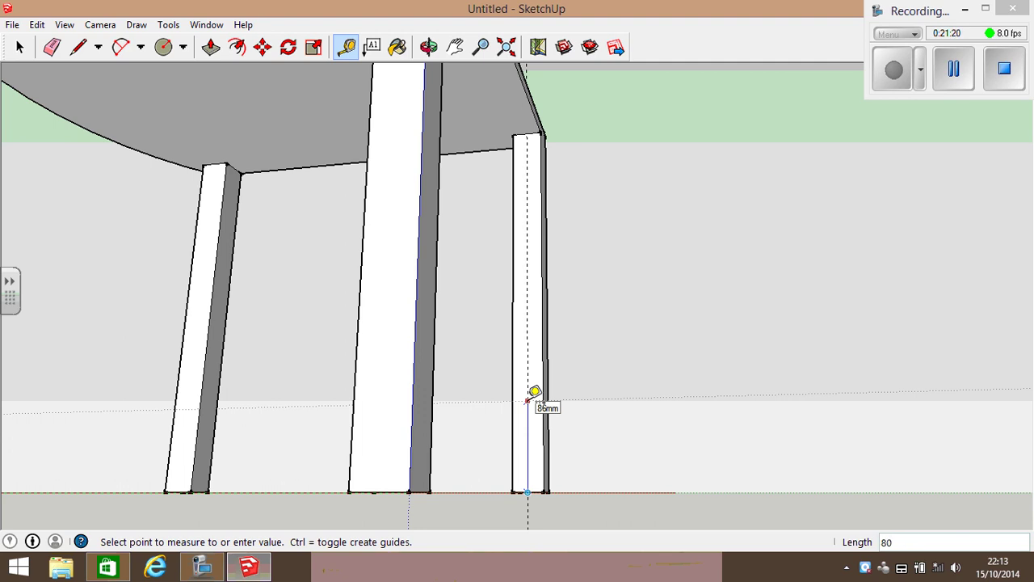
{"action": "key", "text": "Return"}
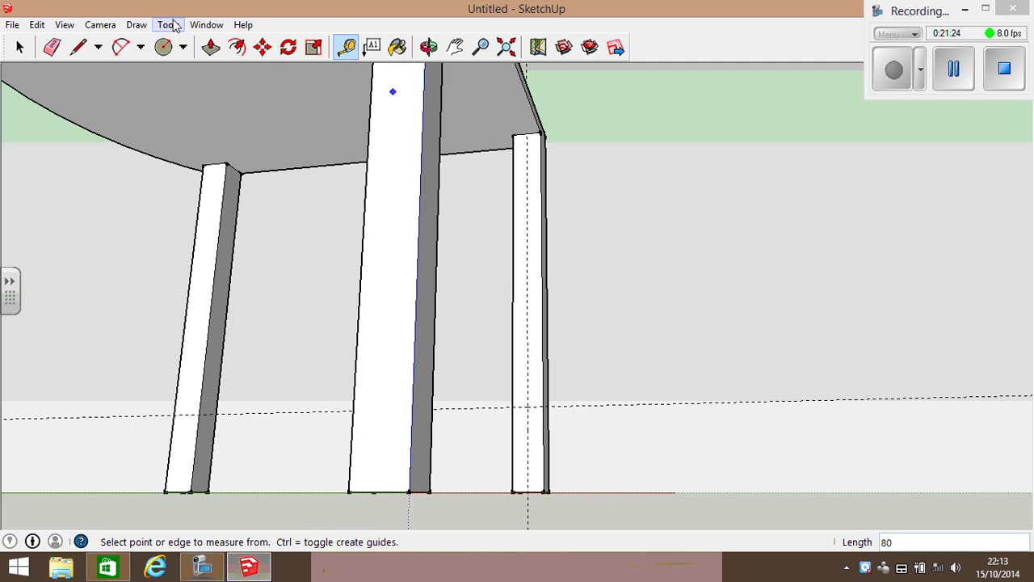
Draw a circle of 10 mm radius at the guide intersection on the far front leg and erase both guides.
{"action": "left_click", "coordinate": [162, 50]}
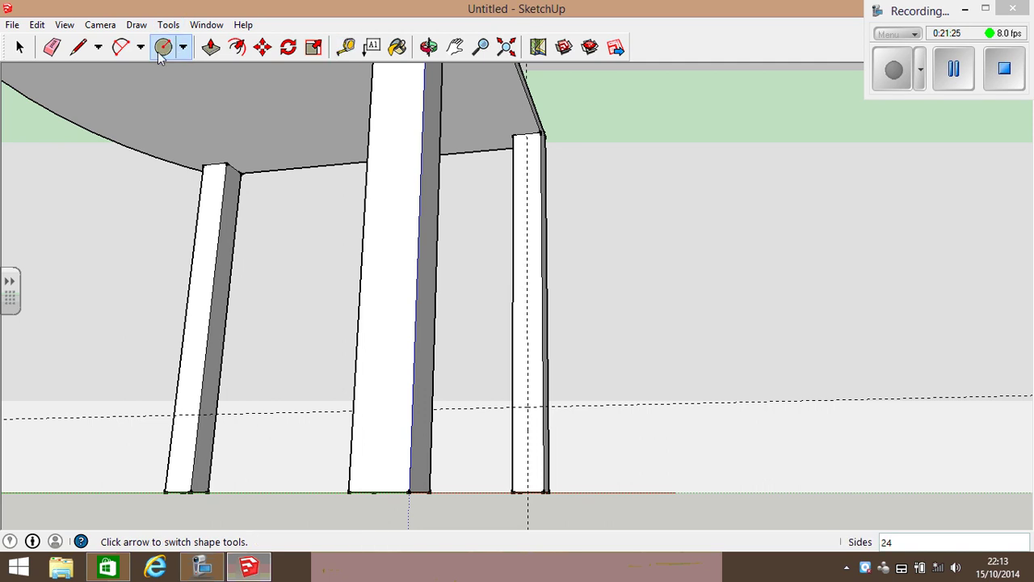
{"action": "left_click", "coordinate": [527, 407]}
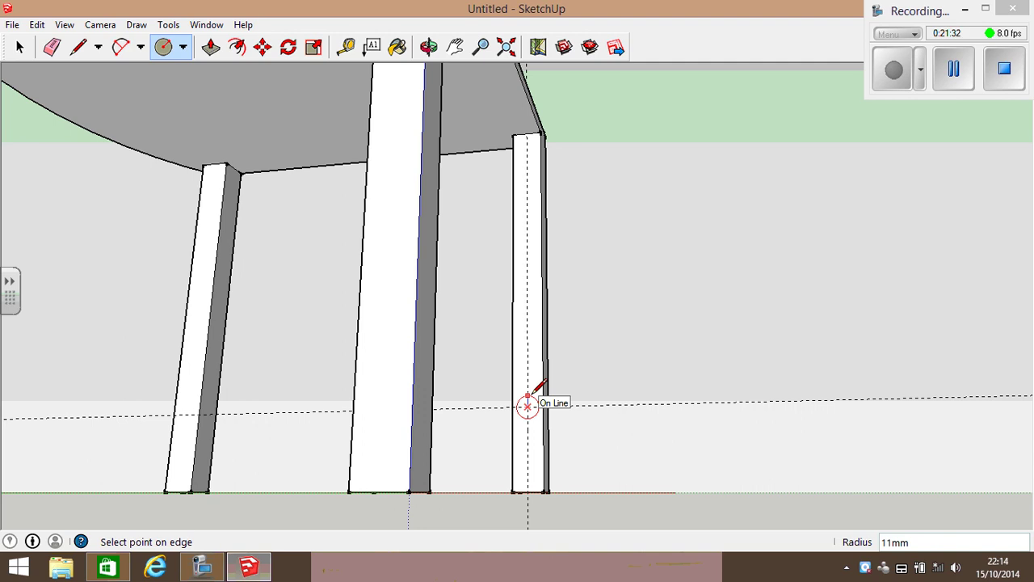
{"action": "key", "text": "Return"}
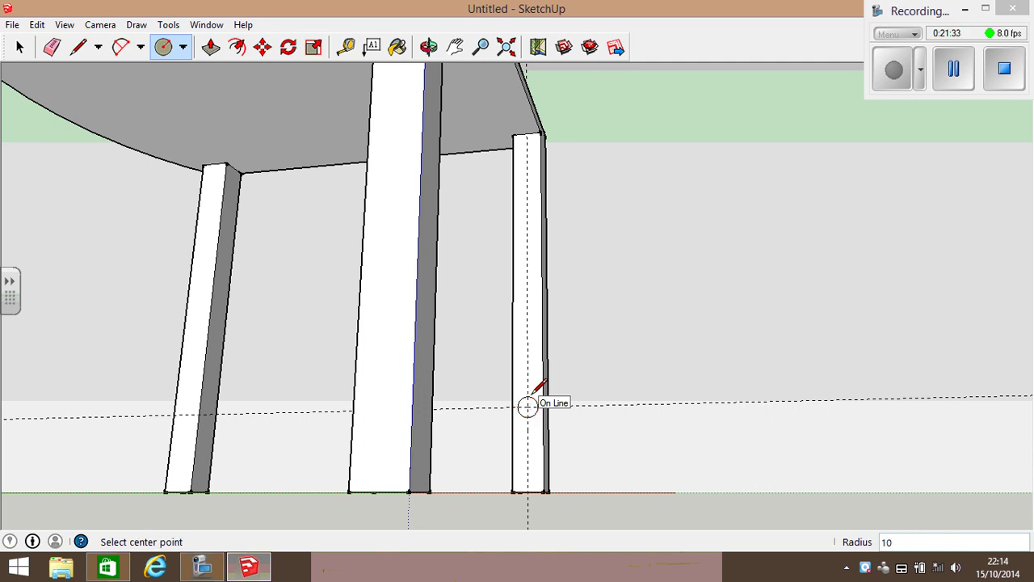
{"action": "left_click", "coordinate": [52, 49]}
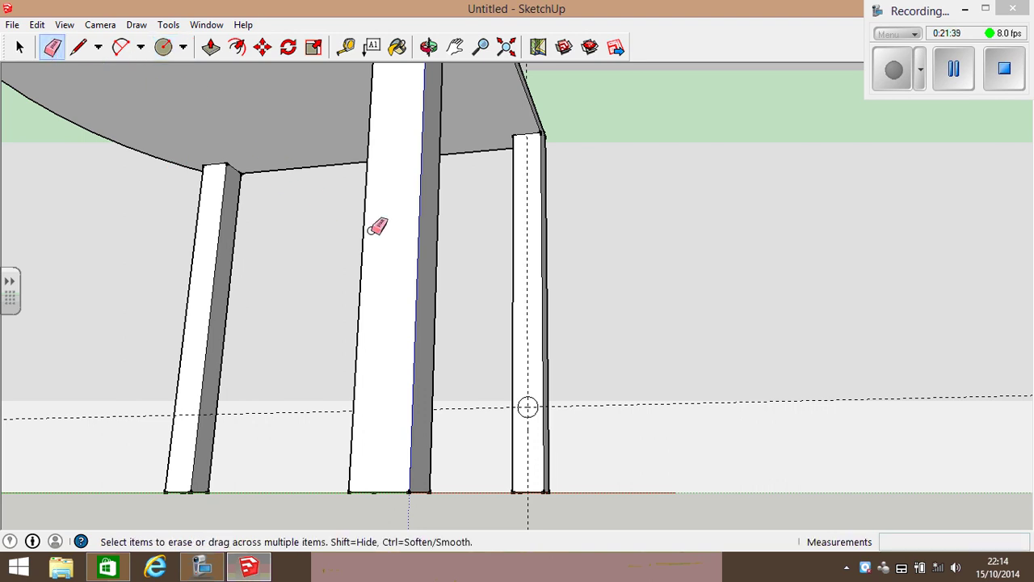
{"action": "left_click", "coordinate": [528, 264]}
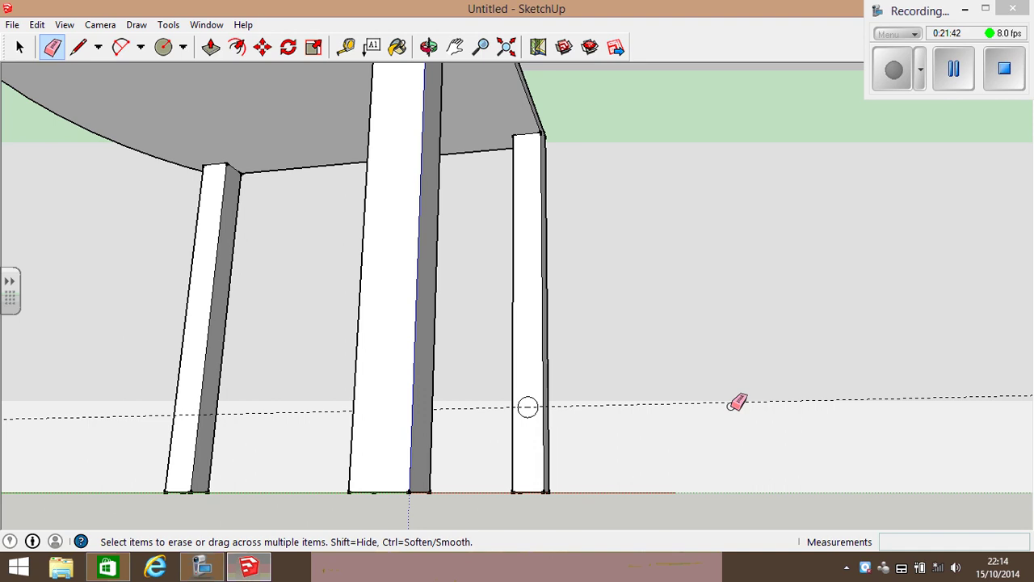
{"action": "left_click", "coordinate": [733, 401]}
Place a vertical guide 15 mm in from the edge on the inner face of the far back leg.
{"action": "left_click", "coordinate": [455, 47]}
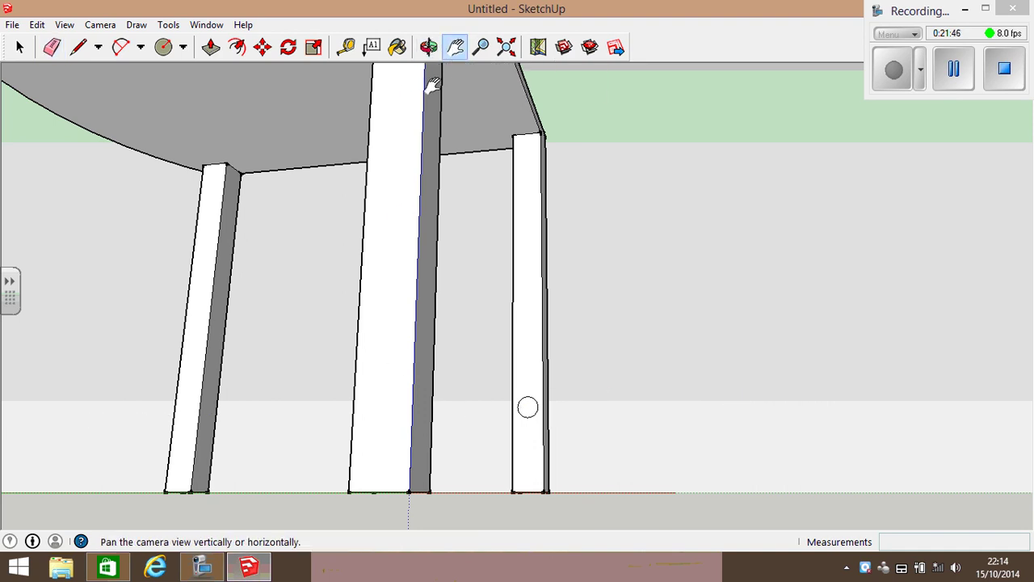
{"action": "mouse_move", "coordinate": [421, 212]}
{"action": "left_mouse_down"}
{"action": "mouse_move", "coordinate": [429, 219]}
{"action": "mouse_move", "coordinate": [439, 182]}
{"action": "mouse_move", "coordinate": [450, 195]}
{"action": "left_mouse_up"}
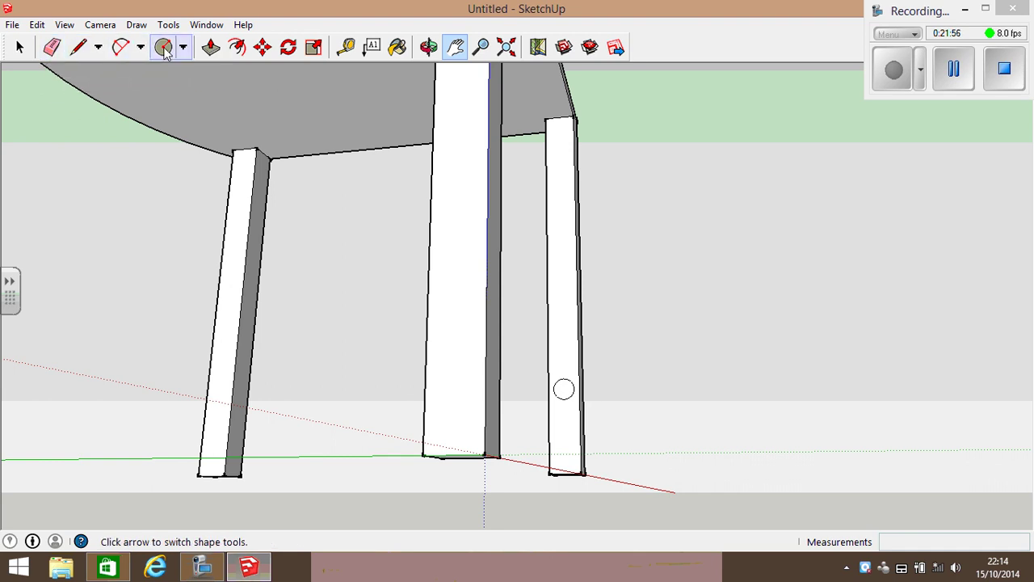
{"action": "left_click", "coordinate": [345, 46]}
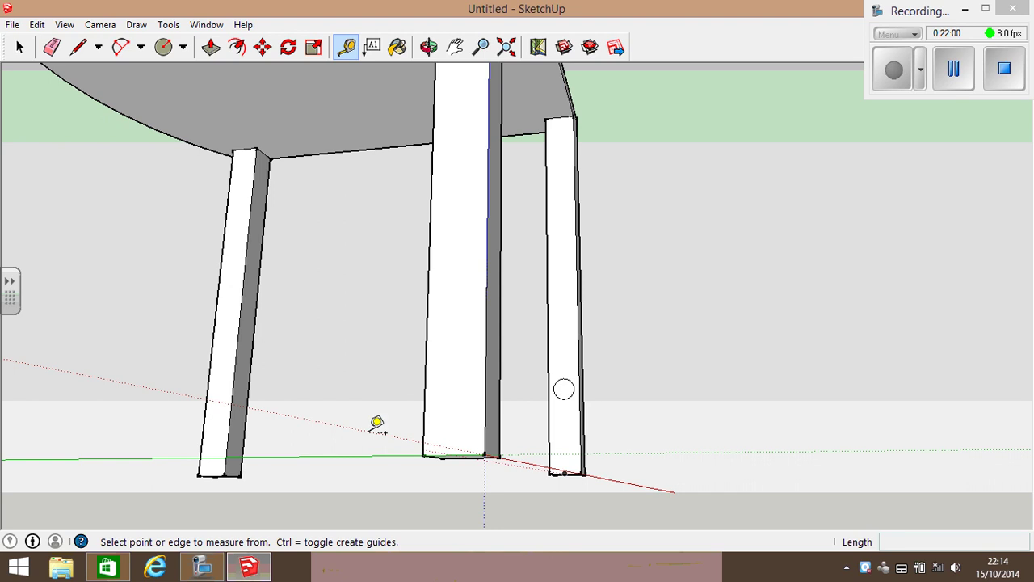
{"action": "left_click", "coordinate": [208, 375]}
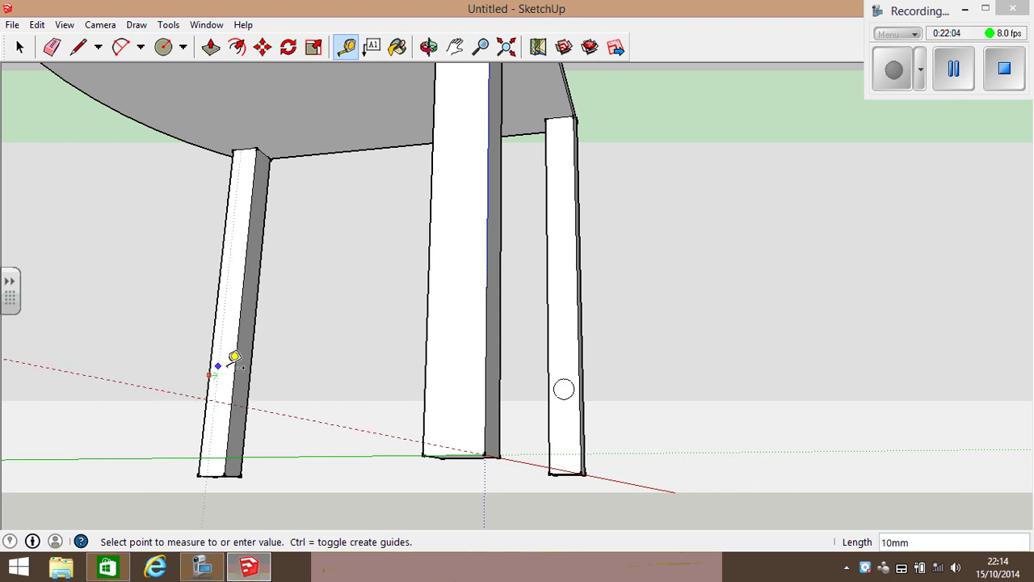
{"action": "type", "text": "15"}
{"action": "key", "text": "Return"}
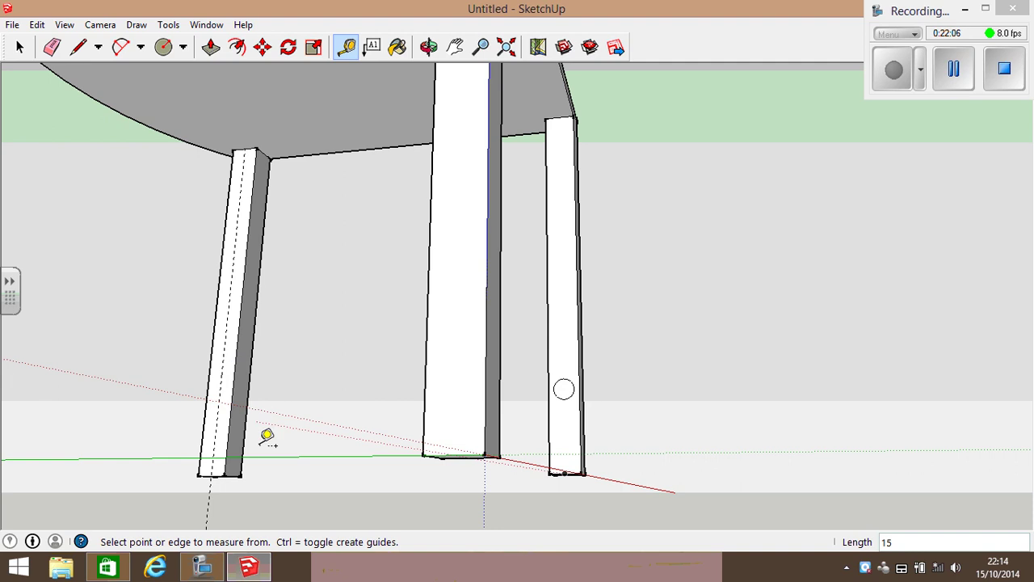
Place a horizontal guide 80 mm above the foot of the far back leg, measured along its vertical guide.
{"action": "left_click", "coordinate": [211, 474]}
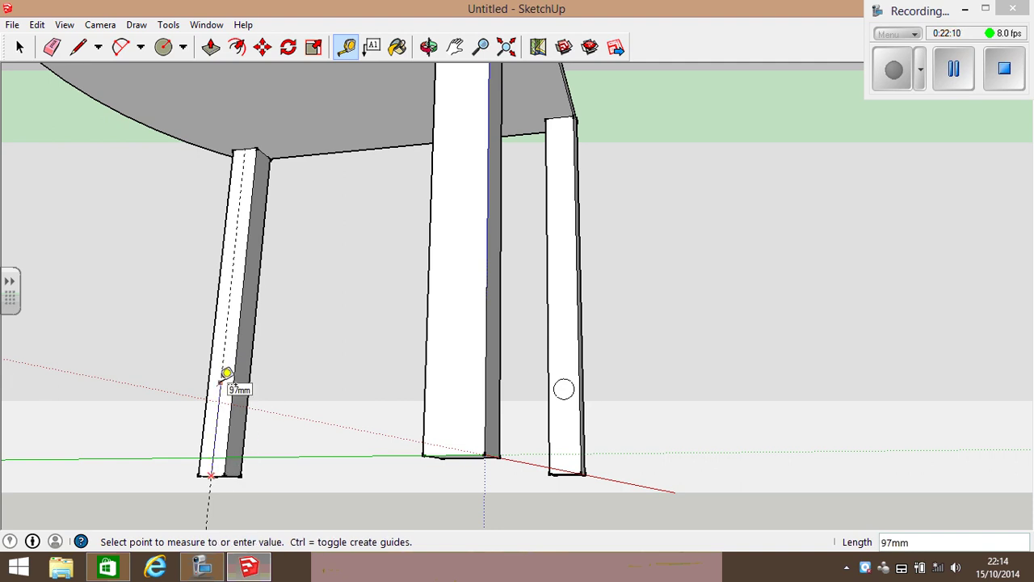
{"action": "type", "text": "80"}
{"action": "key", "text": "Return"}
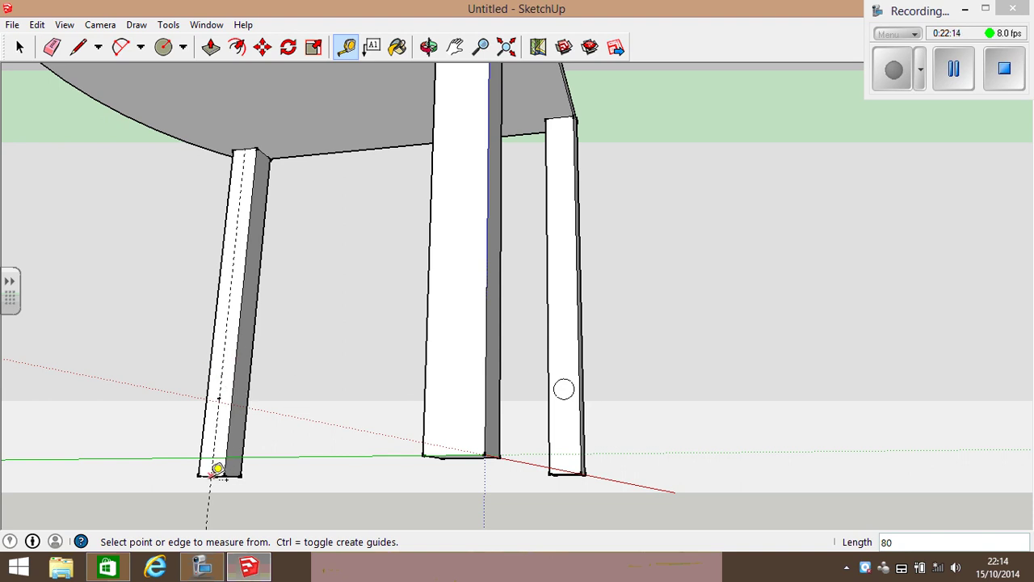
{"action": "scroll", "coordinate": [218, 457], "scroll_direction": "up", "scroll_amount": 1}
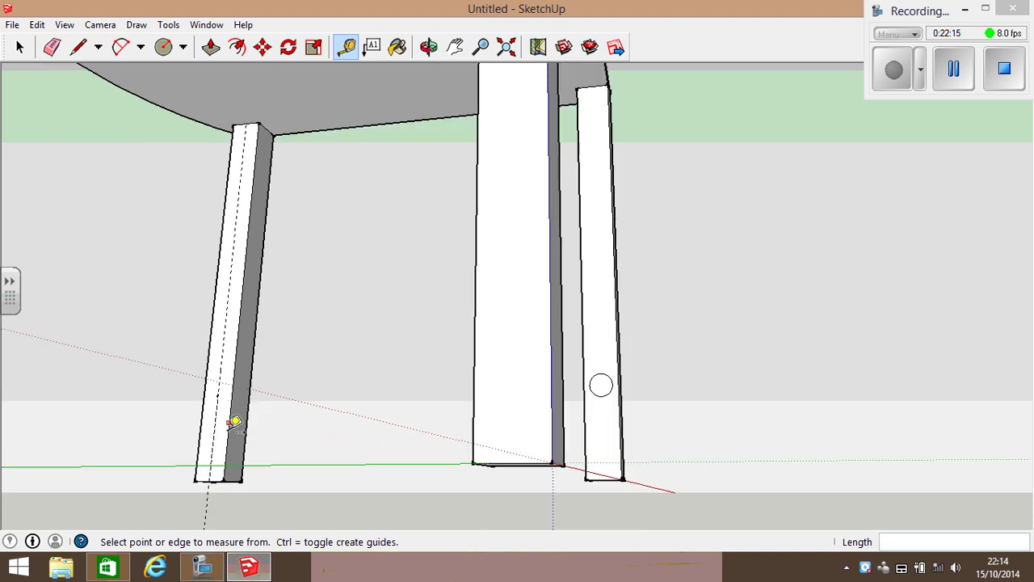
{"action": "left_click", "coordinate": [210, 480]}
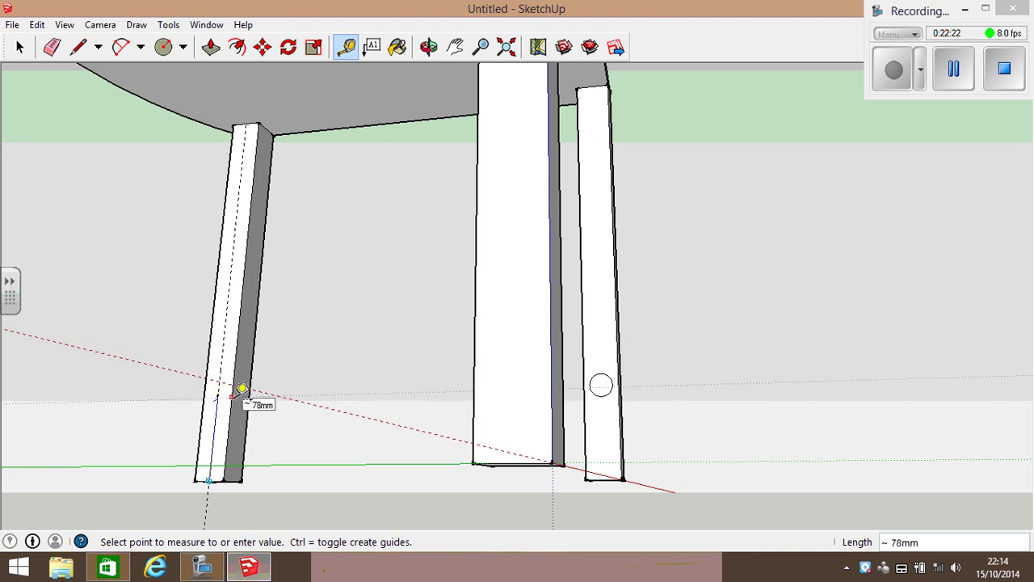
{"action": "type", "text": "80"}
{"action": "key", "text": "Return"}
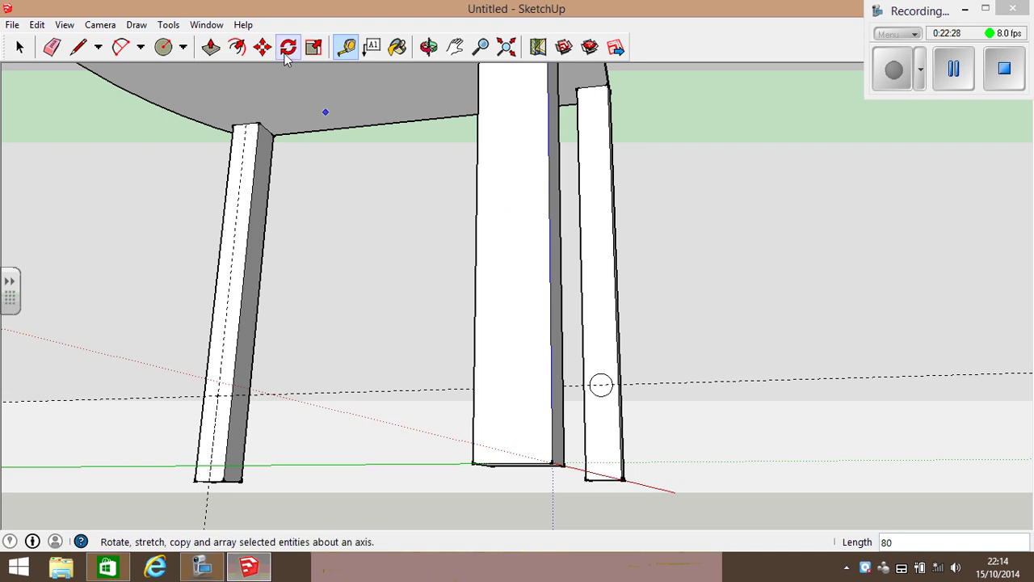
Extrude the circle on the far front leg 340 mm to the opposite front leg to form a round cross rail.
{"action": "left_click", "coordinate": [429, 46]}
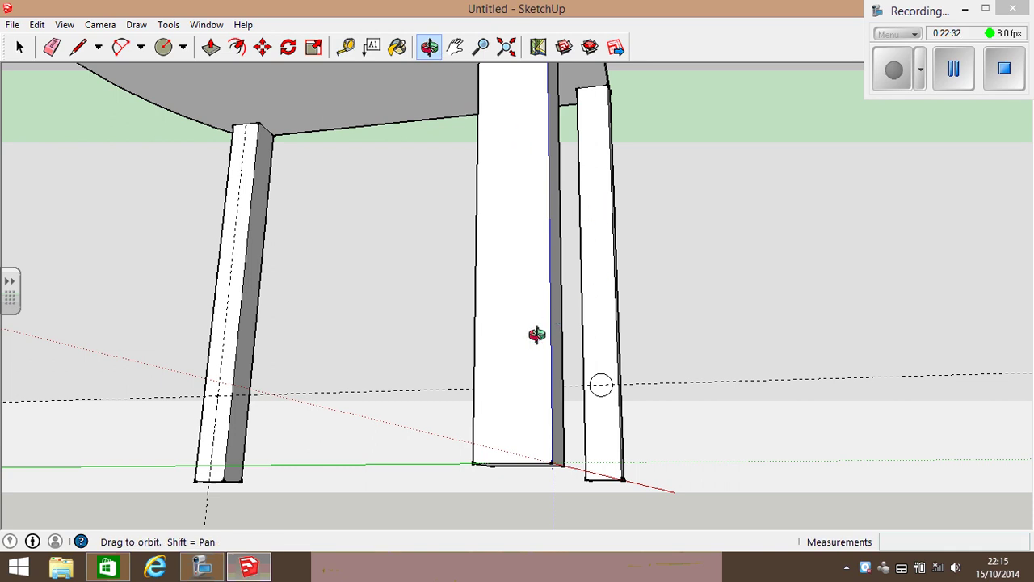
{"action": "left_click_drag", "start_coordinate": [537, 336], "coordinate": [937, 280]}
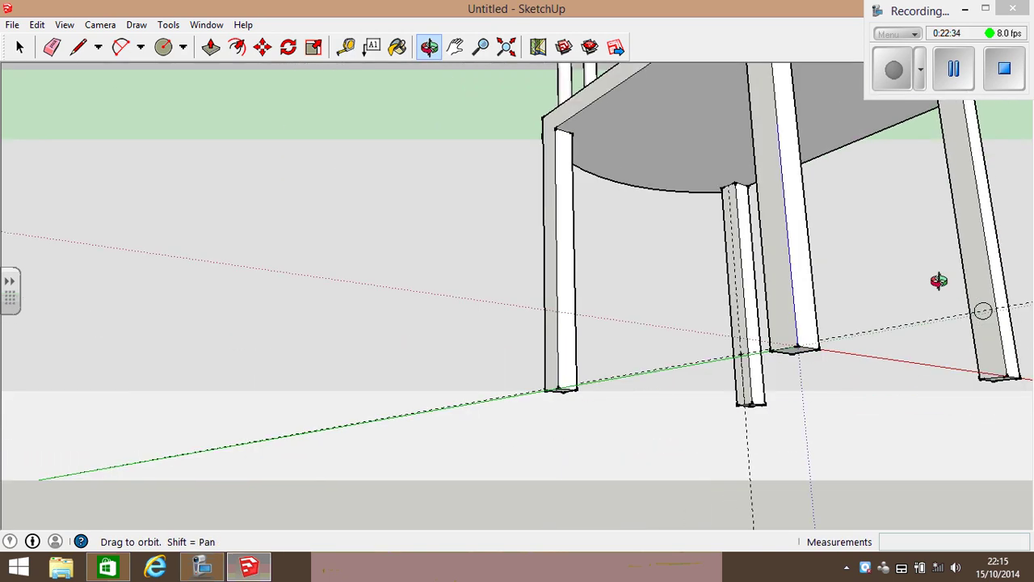
{"action": "left_click", "coordinate": [455, 50]}
{"action": "left_click_drag", "start_coordinate": [899, 233], "coordinate": [580, 322]}
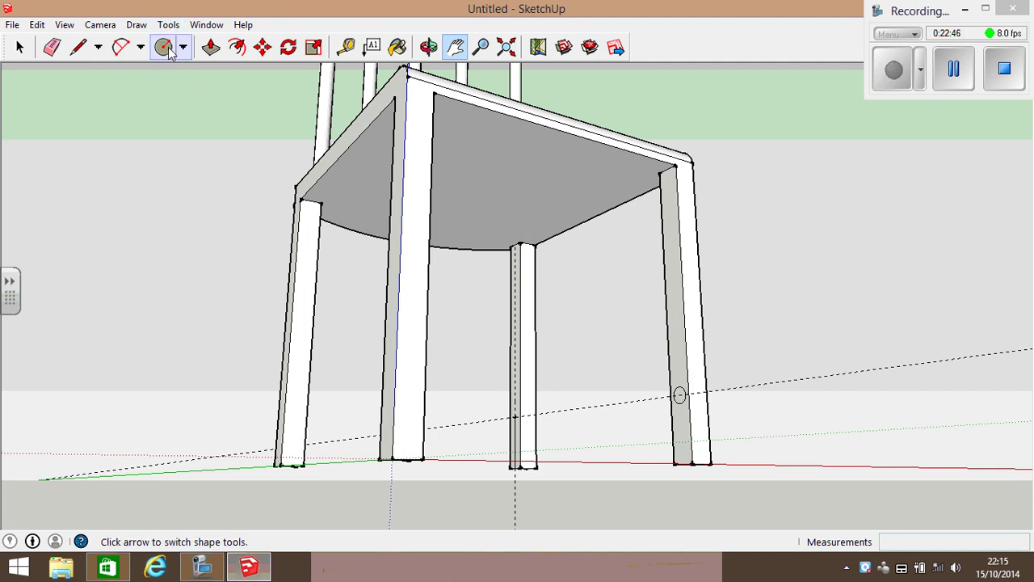
{"action": "left_click", "coordinate": [210, 47]}
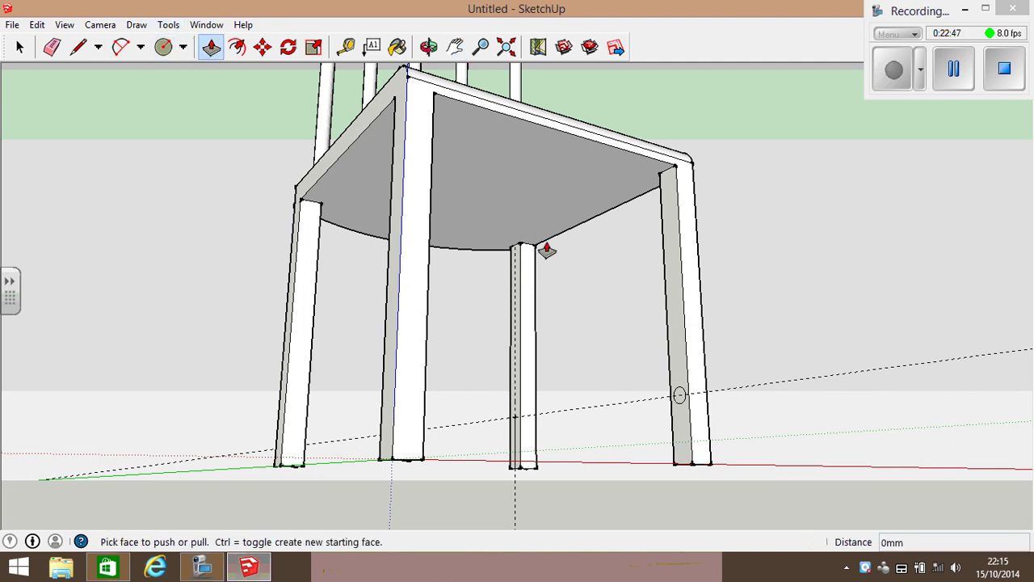
{"action": "left_click", "coordinate": [679, 397]}
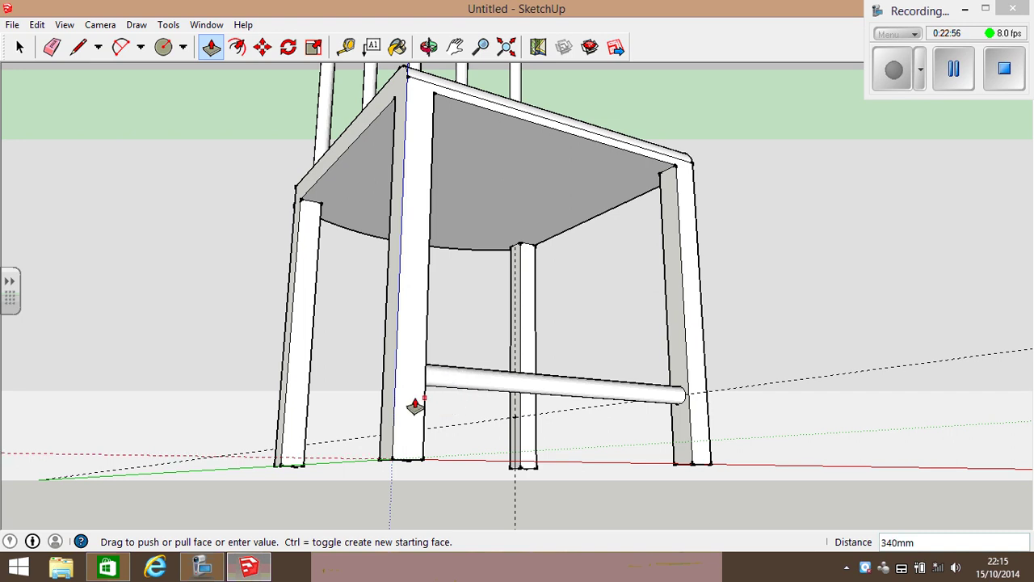
{"action": "left_click", "coordinate": [426, 407]}
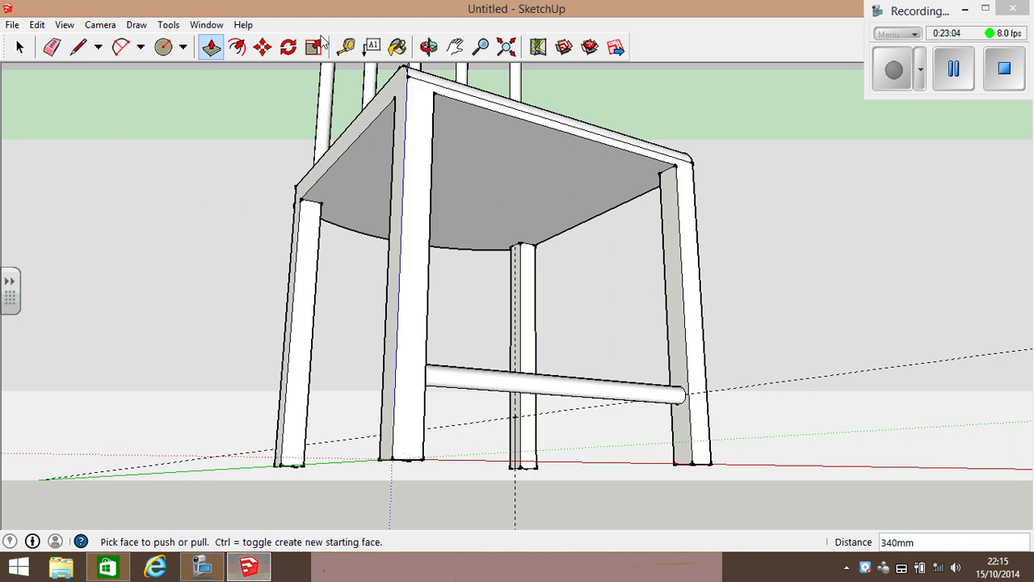
Examine the front cross rail and its junction with the far front leg up close.
{"action": "left_click", "coordinate": [344, 50]}
{"action": "left_click", "coordinate": [459, 45]}
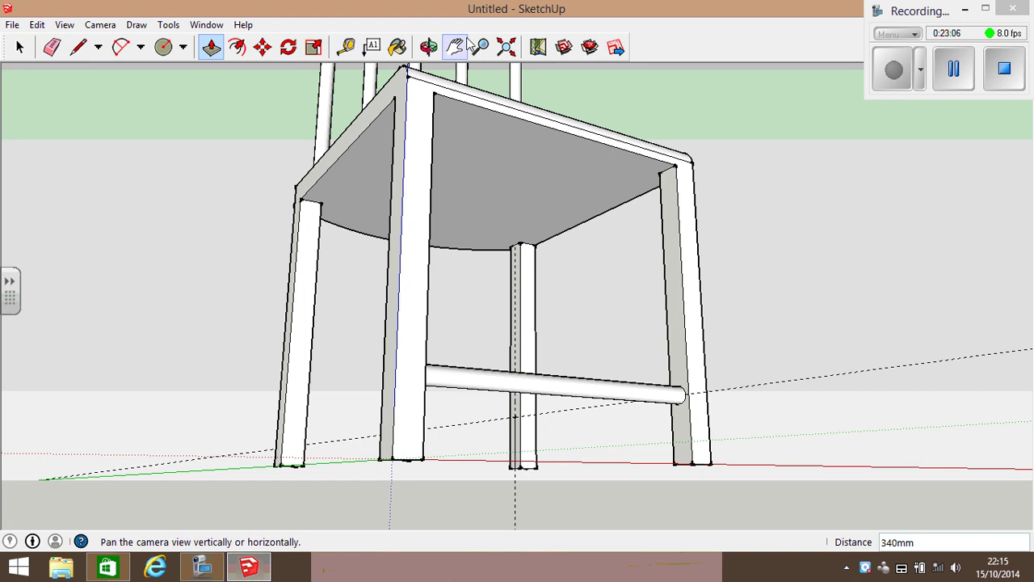
{"action": "left_click", "coordinate": [480, 50]}
{"action": "left_click_drag", "start_coordinate": [451, 348], "coordinate": [490, 308]}
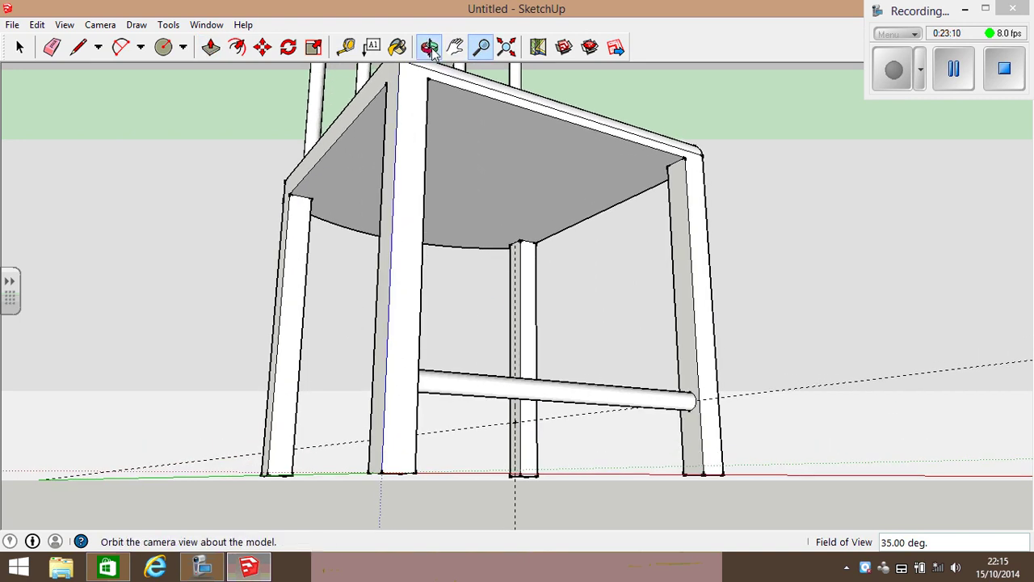
{"action": "left_click", "coordinate": [429, 46]}
{"action": "left_click_drag", "start_coordinate": [397, 416], "coordinate": [596, 439]}
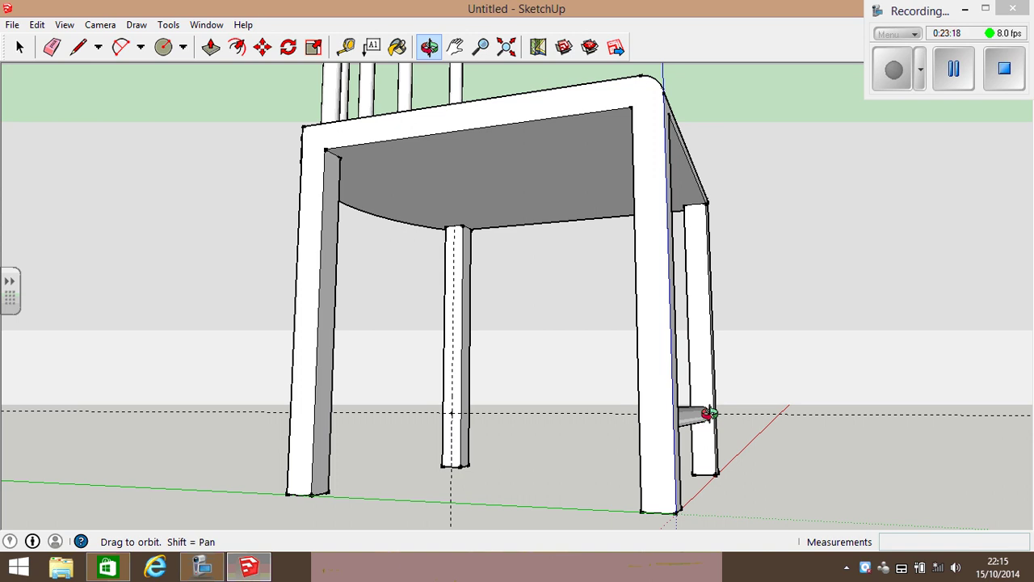
{"action": "scroll", "coordinate": [708, 414], "scroll_direction": "up", "scroll_amount": 6}
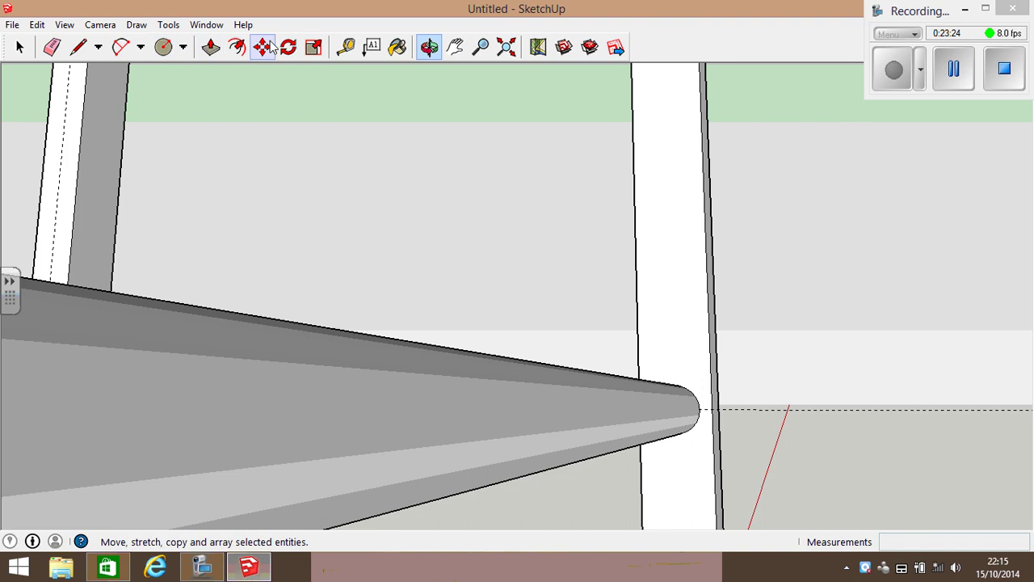
{"action": "left_click", "coordinate": [343, 46]}
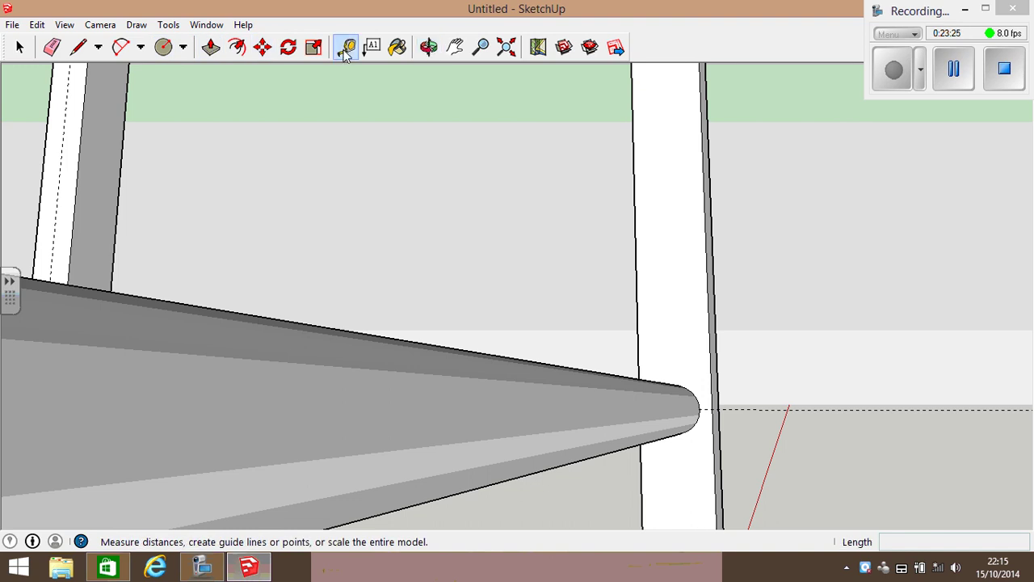
{"action": "left_click", "coordinate": [709, 401]}
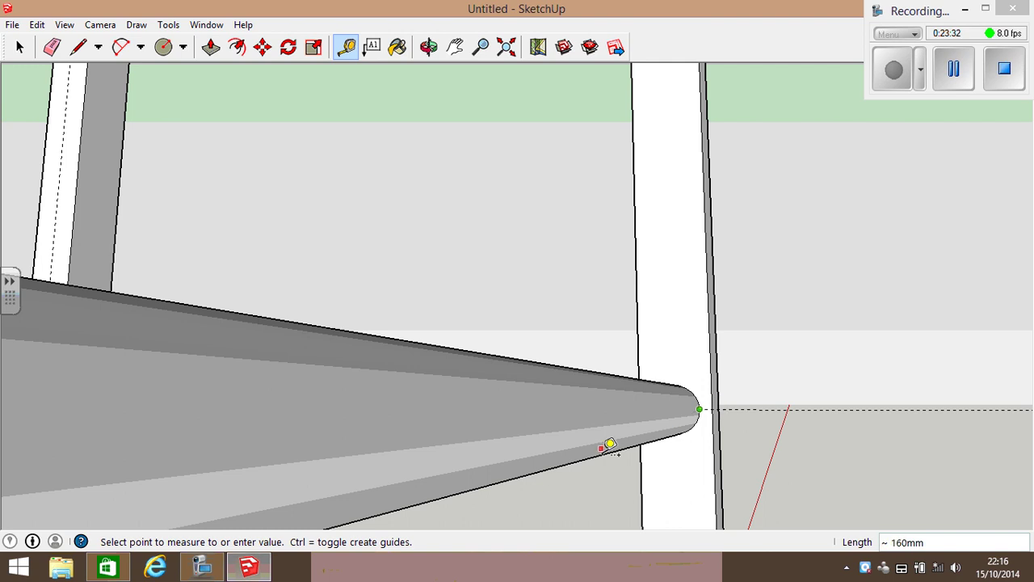
{"action": "scroll", "coordinate": [612, 447], "scroll_direction": "down", "scroll_amount": 6}
{"action": "scroll", "coordinate": [614, 449], "scroll_direction": "up", "scroll_amount": 2}
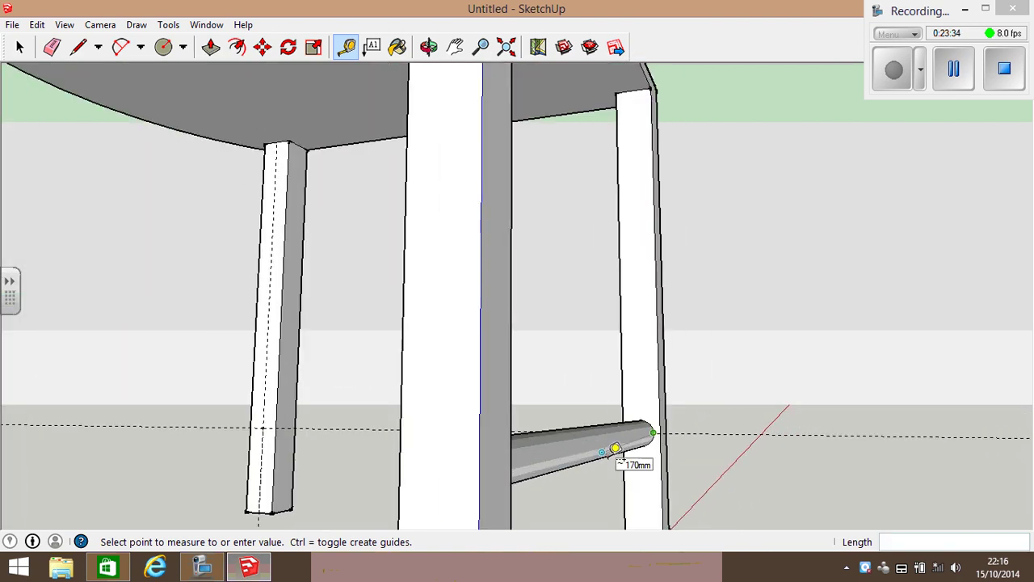
{"action": "left_click", "coordinate": [526, 133]}
{"action": "left_click", "coordinate": [855, 303]}
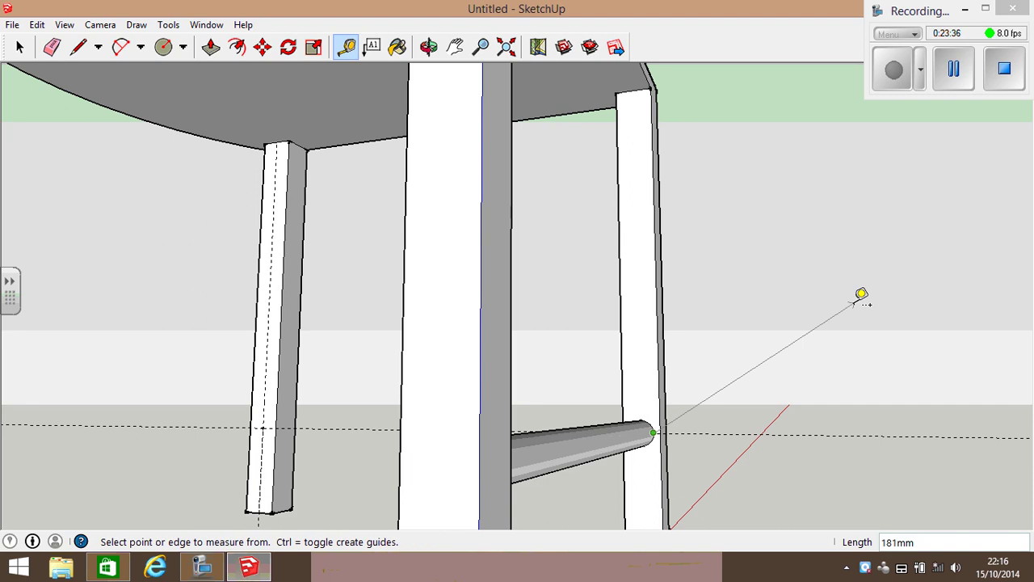
{"action": "left_click", "coordinate": [854, 303]}
{"action": "left_click", "coordinate": [922, 315]}
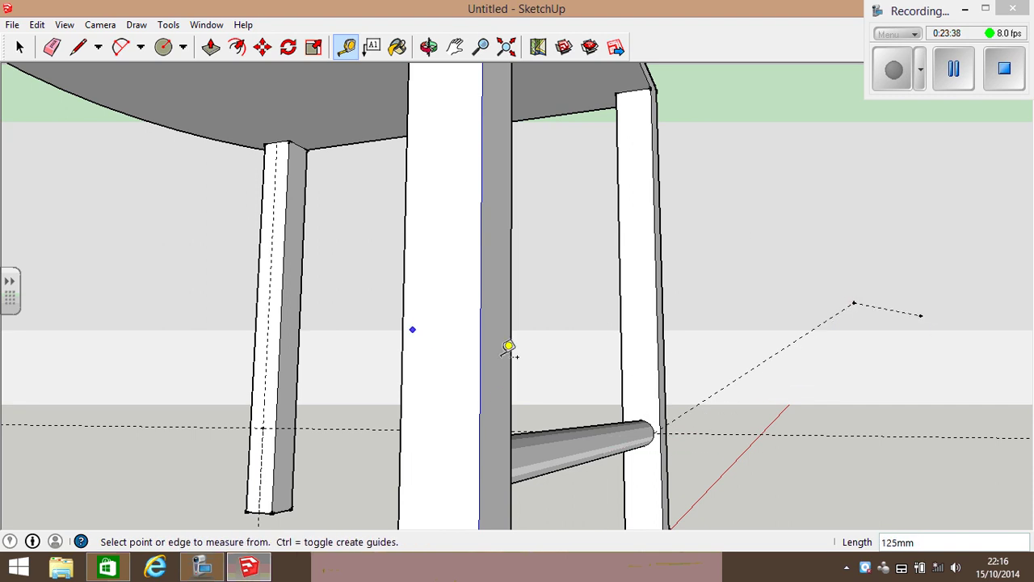
{"action": "key", "text": "ctrl+z"}
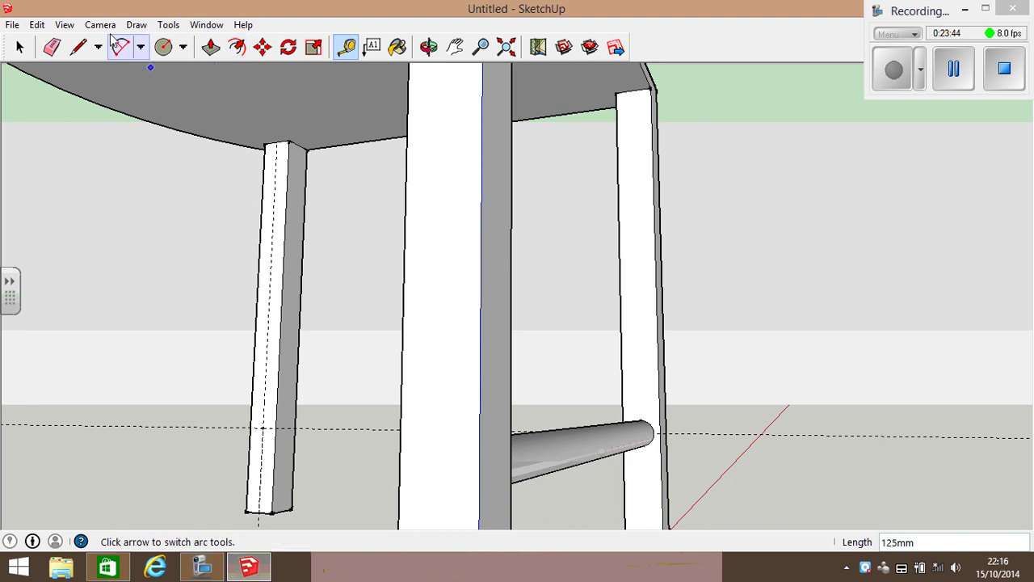
Copy the round front cross rail and paste the duplicate in the space between the legs, near the far back leg.
{"action": "left_click", "coordinate": [19, 46]}
{"action": "left_click", "coordinate": [608, 449]}
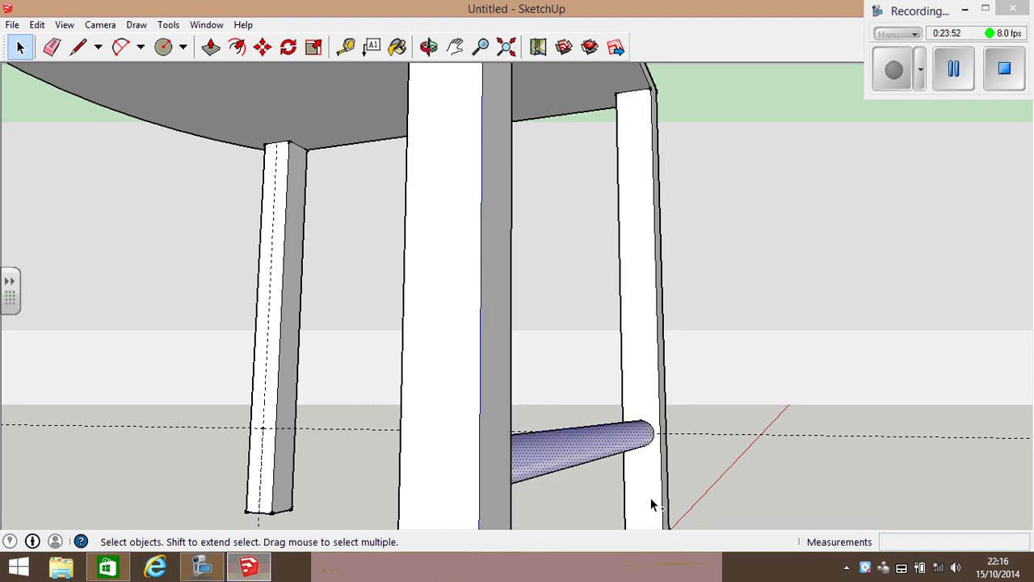
{"action": "key", "text": "ctrl+v"}
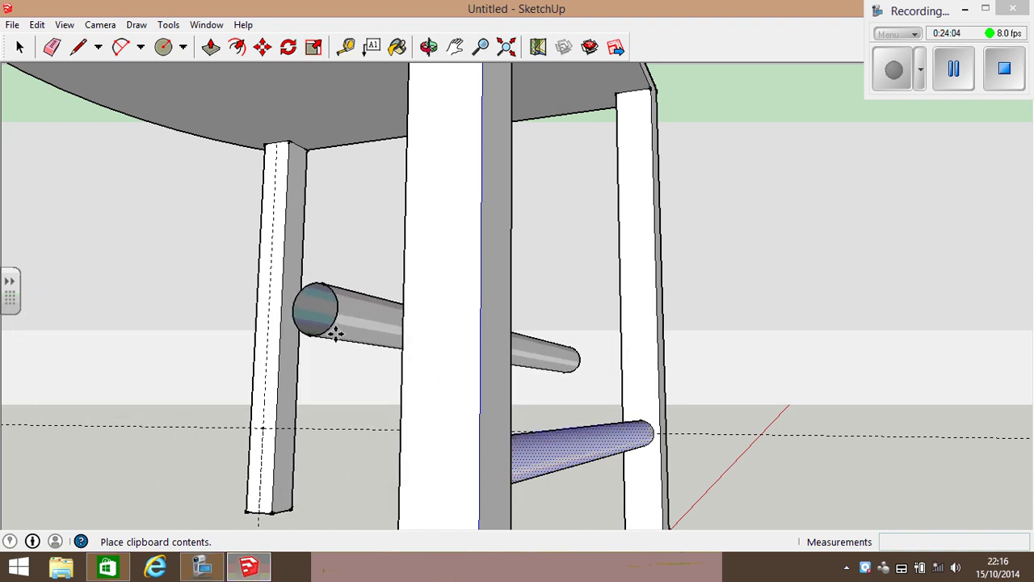
{"action": "left_click", "coordinate": [334, 330]}
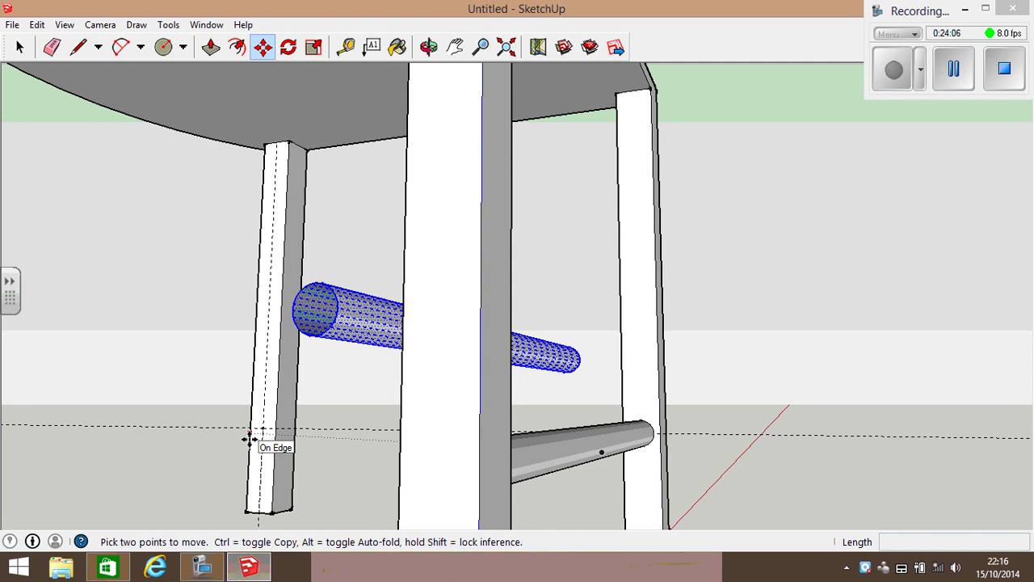
Place a vertical guide 5 mm in from the edge on the inner face of the far back leg.
{"action": "left_click", "coordinate": [430, 46]}
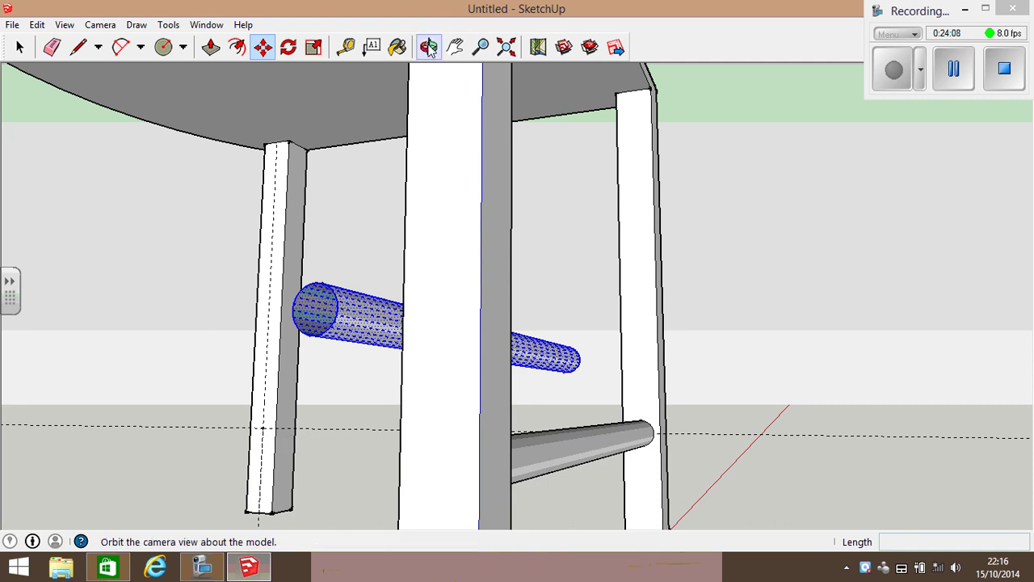
{"action": "left_click_drag", "start_coordinate": [277, 202], "coordinate": [291, 260]}
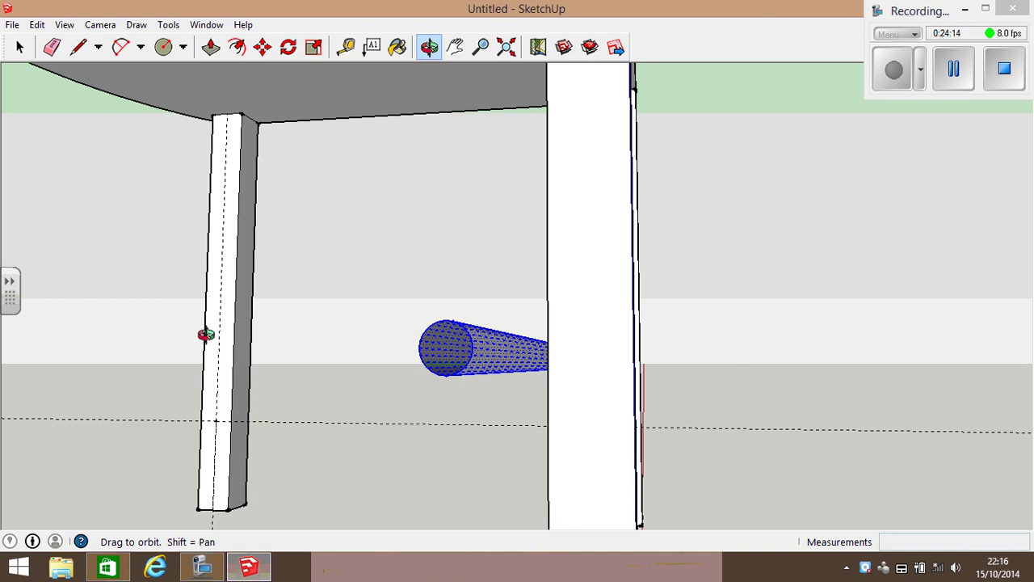
{"action": "left_click_drag", "start_coordinate": [487, 430], "coordinate": [648, 398]}
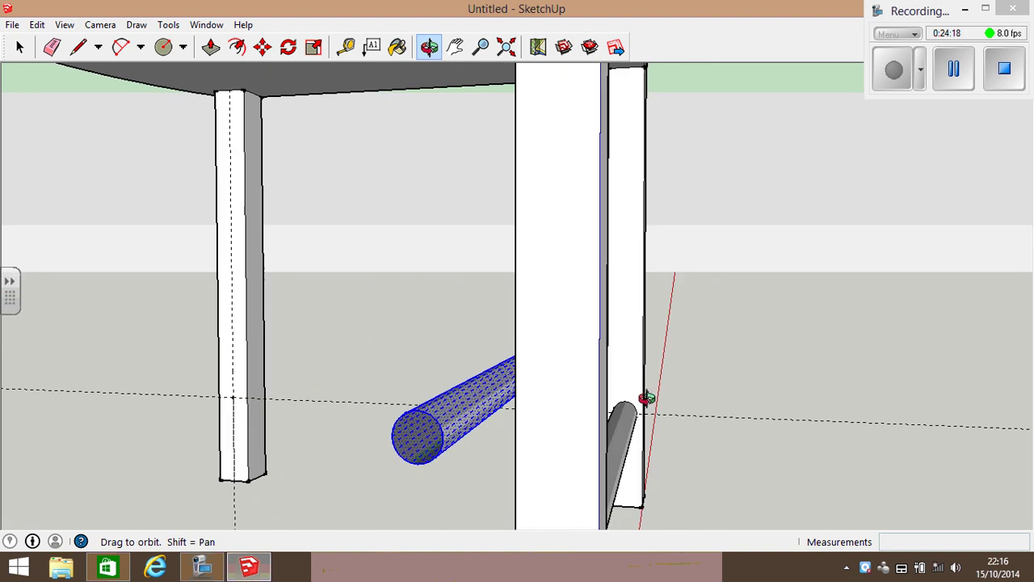
{"action": "left_click", "coordinate": [346, 47]}
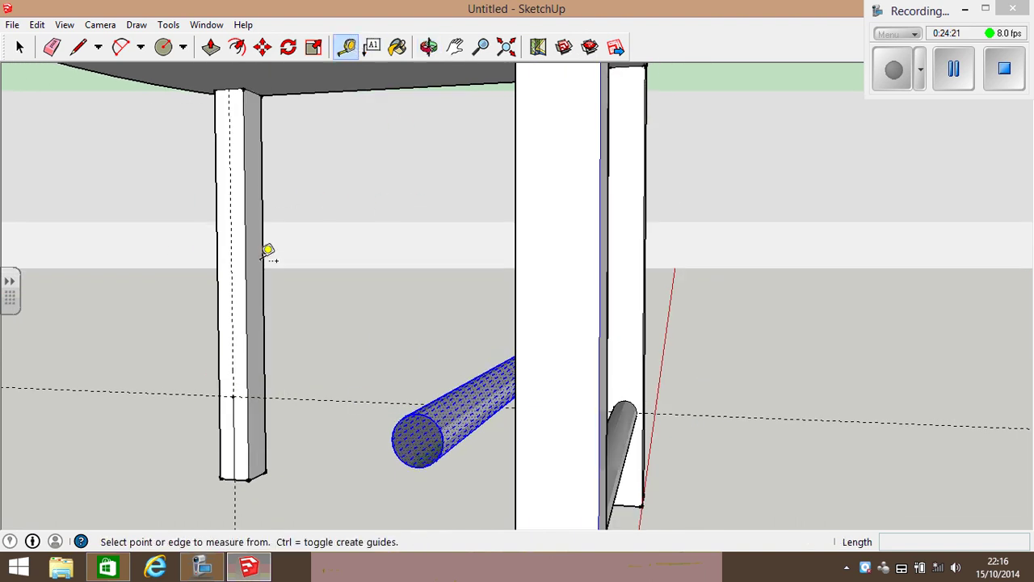
{"action": "left_click", "coordinate": [244, 320]}
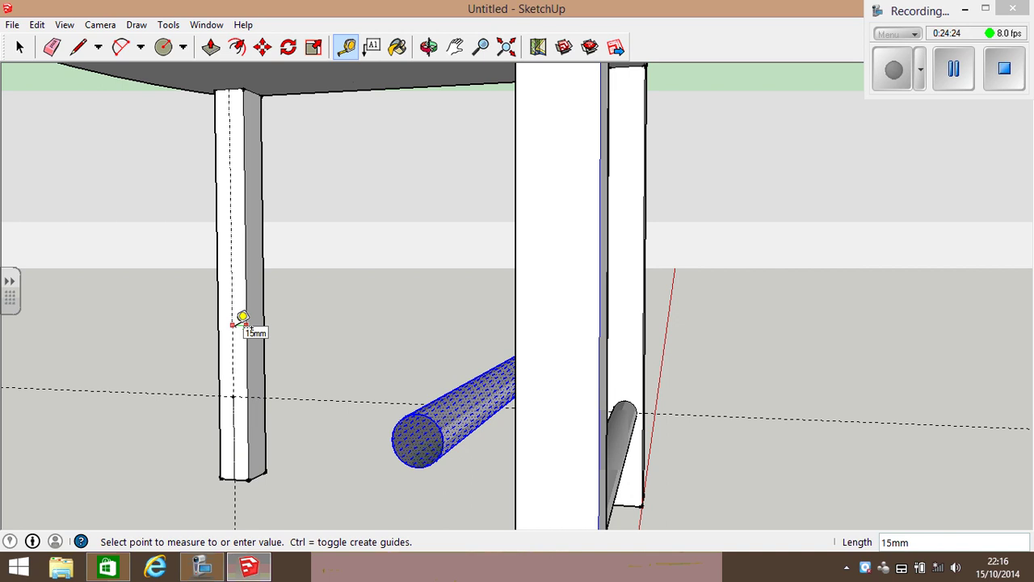
{"action": "key", "text": "Return"}
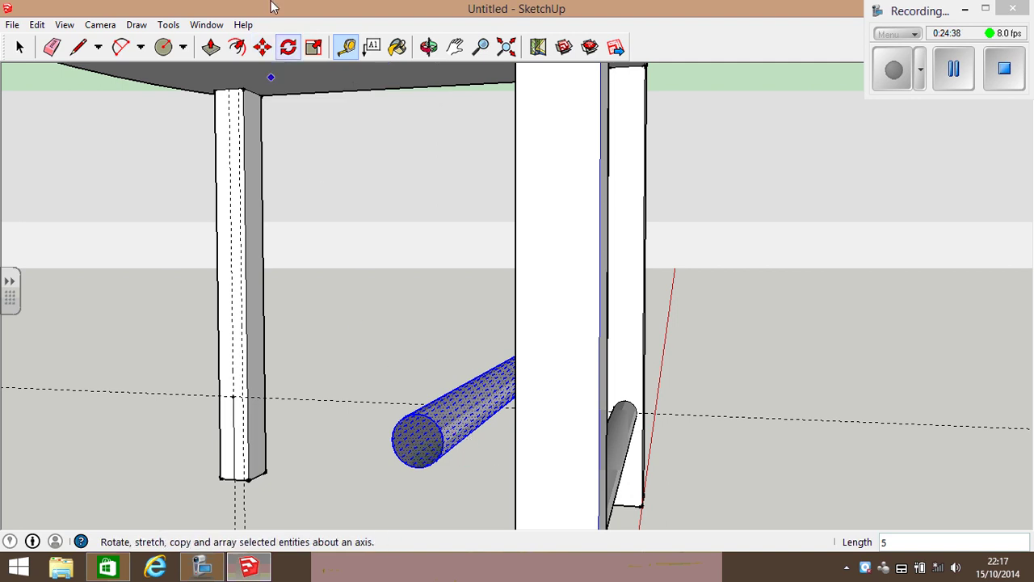
Move the pasted rail by the outer edge of its end circle onto the 5 mm vertical guide of the far back leg.
{"action": "left_click", "coordinate": [263, 46]}
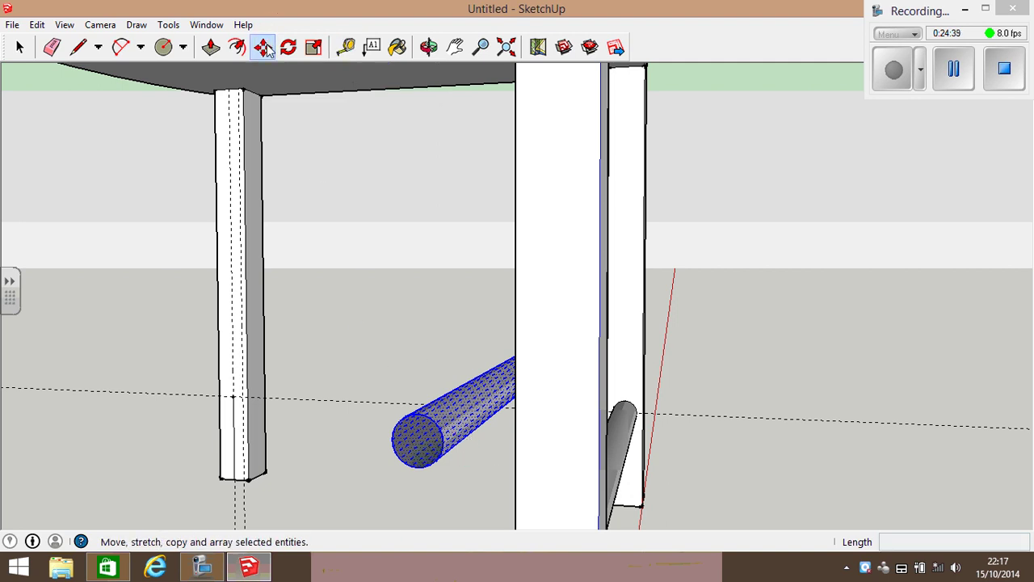
{"action": "left_click", "coordinate": [440, 439]}
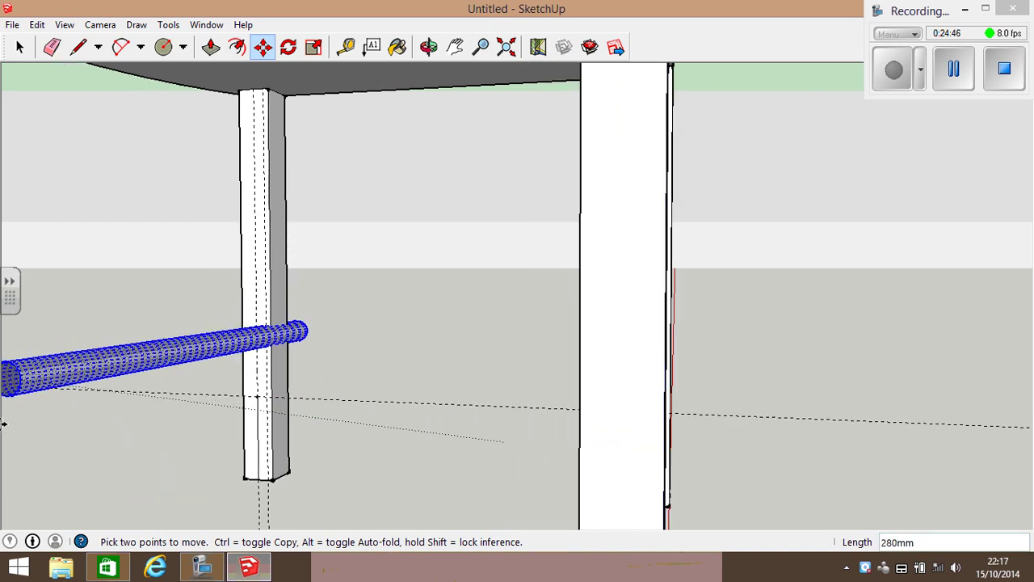
{"action": "mouse_move", "coordinate": [4, 424]}
{"action": "left_mouse_down"}
{"action": "mouse_move", "coordinate": [4, 339]}
{"action": "mouse_move", "coordinate": [4, 410]}
{"action": "left_mouse_up"}
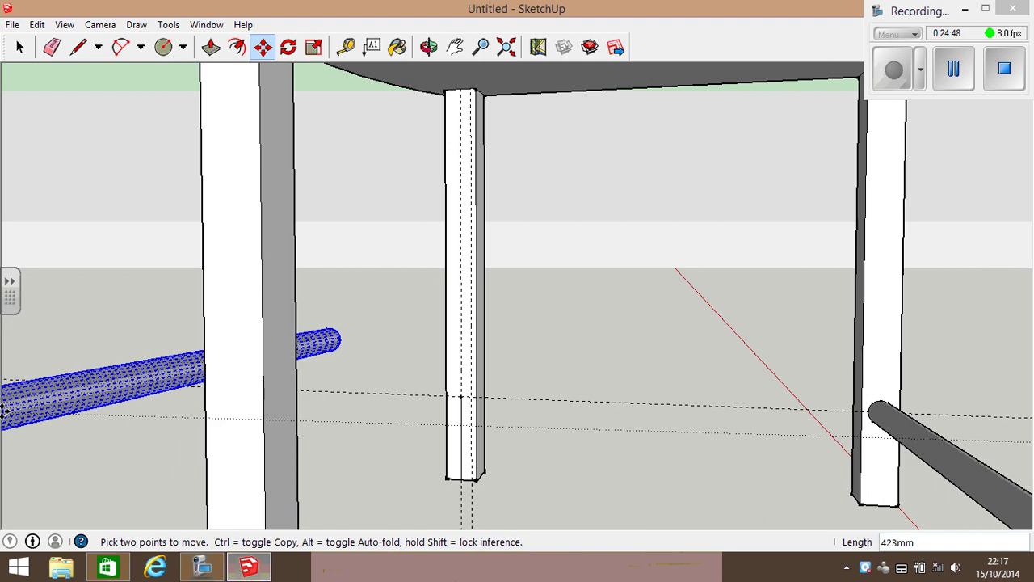
{"action": "scroll", "coordinate": [490, 335], "scroll_direction": "up", "scroll_amount": 4}
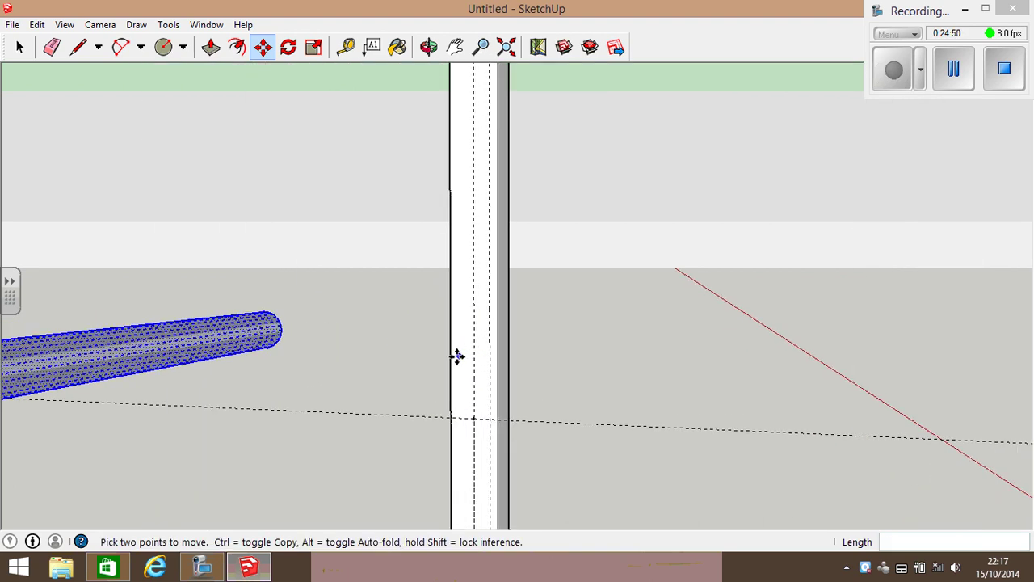
{"action": "scroll", "coordinate": [457, 356], "scroll_direction": "up", "scroll_amount": 1}
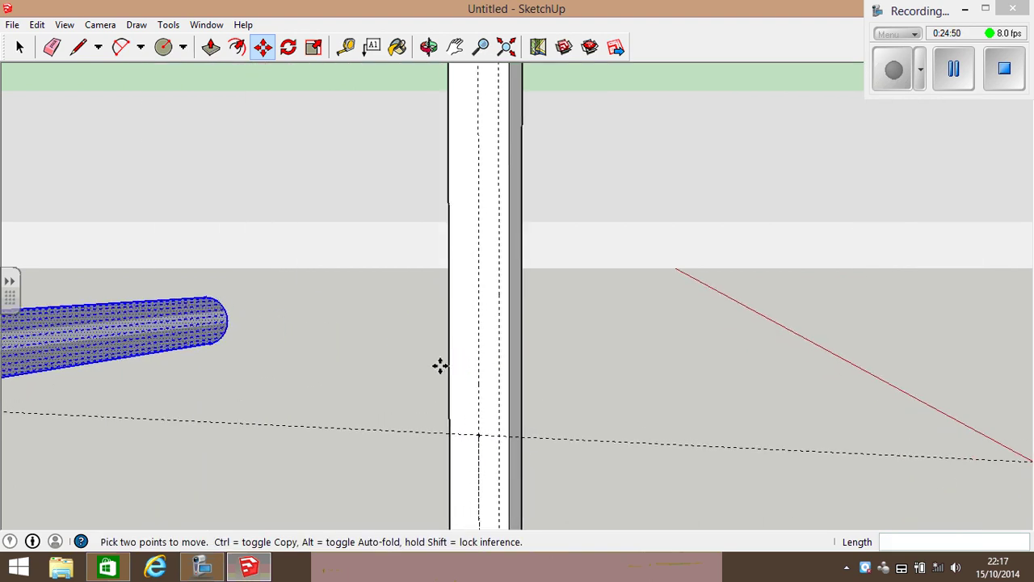
{"action": "left_click", "coordinate": [228, 321]}
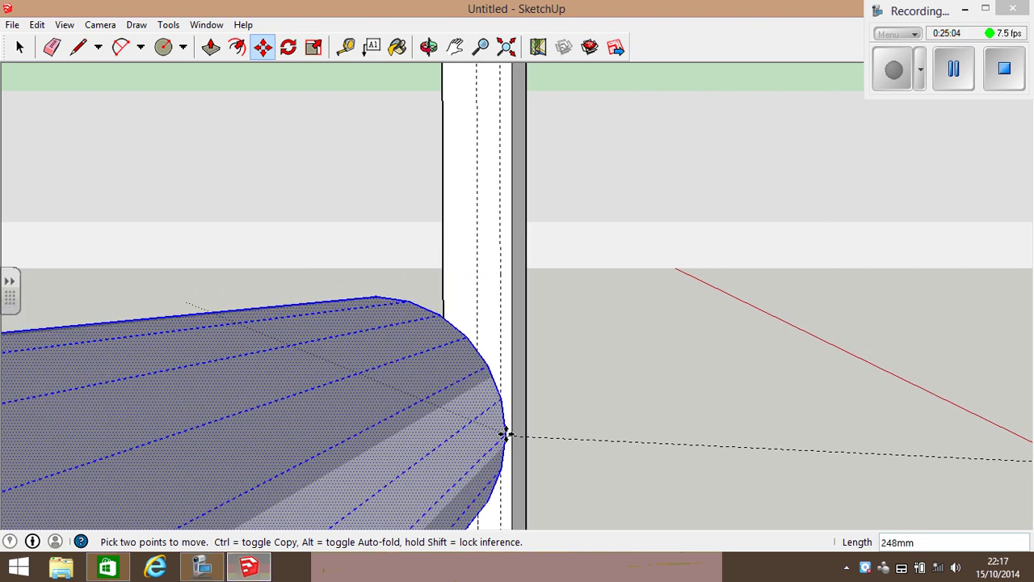
{"action": "left_click", "coordinate": [496, 275]}
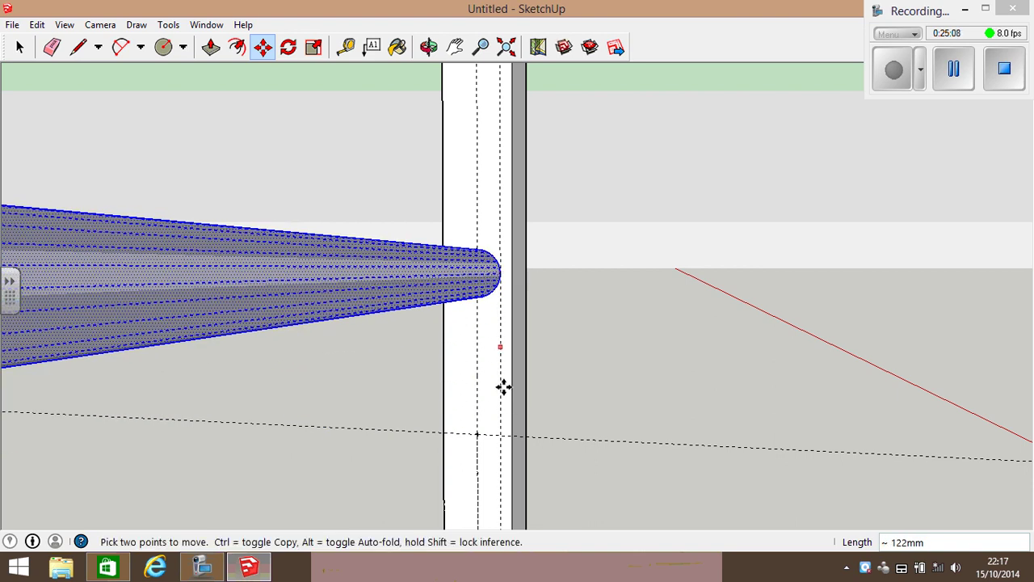
Move the pasted rail down along its vertical guide to the intersection with the horizontal guide on the far back leg.
{"action": "scroll", "coordinate": [511, 389], "scroll_direction": "down", "scroll_amount": 5}
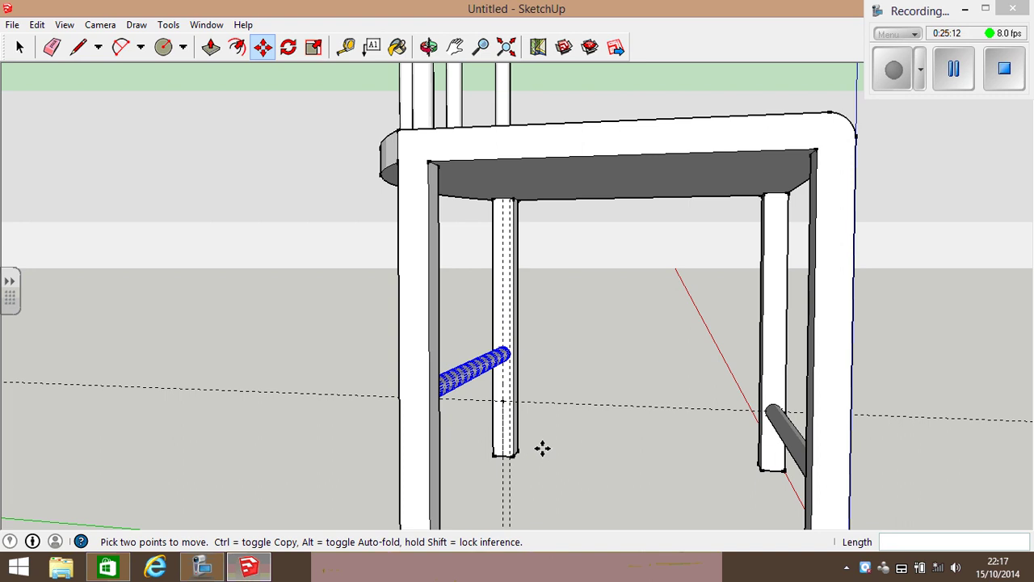
{"action": "scroll", "coordinate": [542, 446], "scroll_direction": "down", "scroll_amount": 1}
{"action": "scroll", "coordinate": [543, 436], "scroll_direction": "up", "scroll_amount": 6}
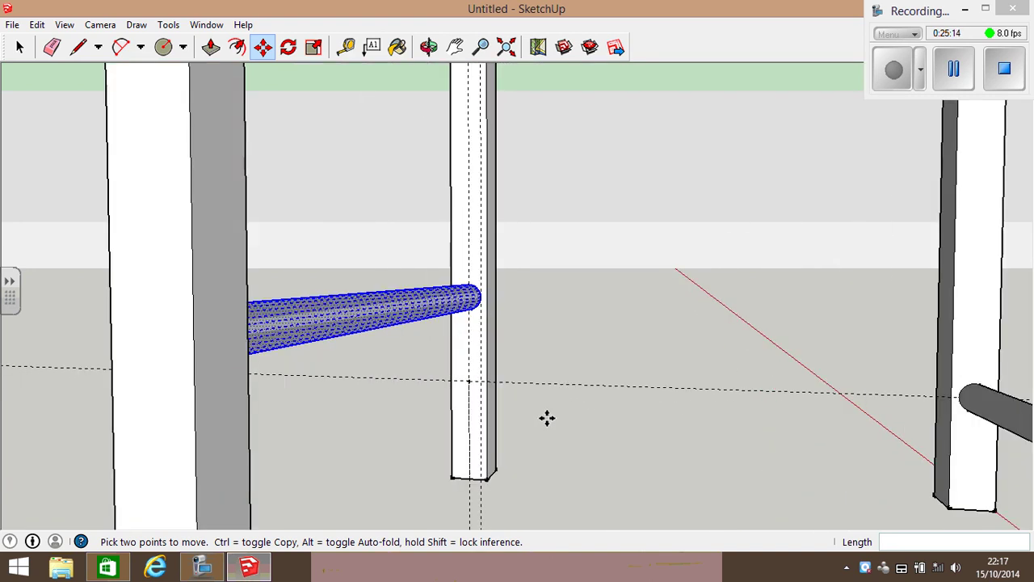
{"action": "scroll", "coordinate": [546, 408], "scroll_direction": "up", "scroll_amount": 1}
{"action": "scroll", "coordinate": [443, 323], "scroll_direction": "up", "scroll_amount": 3}
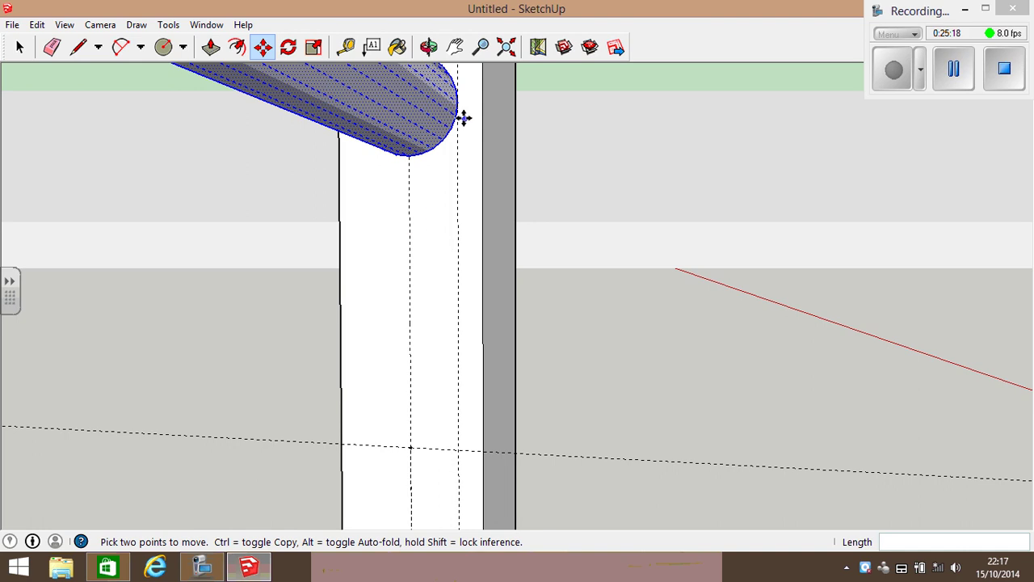
{"action": "scroll", "coordinate": [464, 116], "scroll_direction": "down", "scroll_amount": 1}
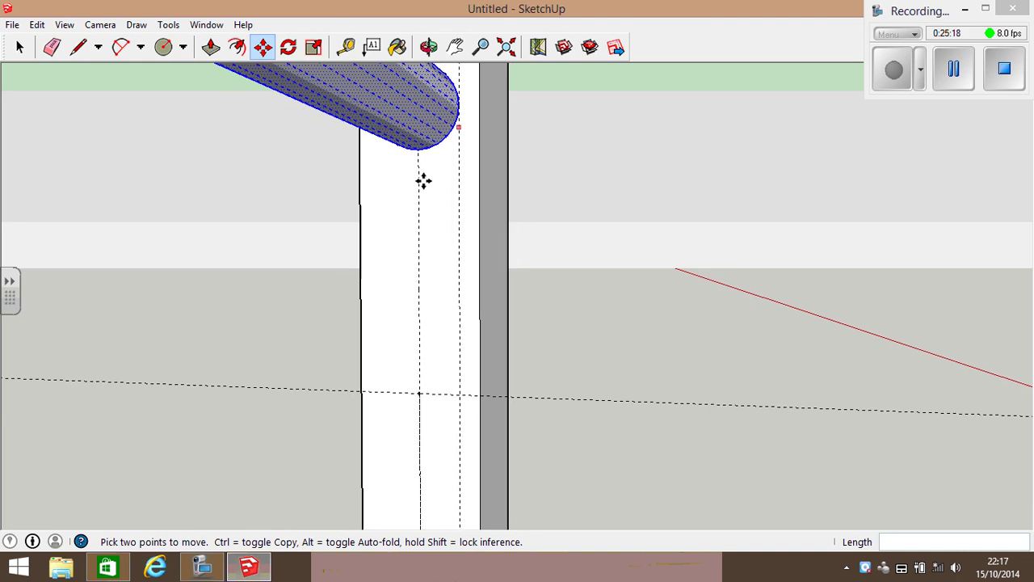
{"action": "left_click", "coordinate": [459, 104]}
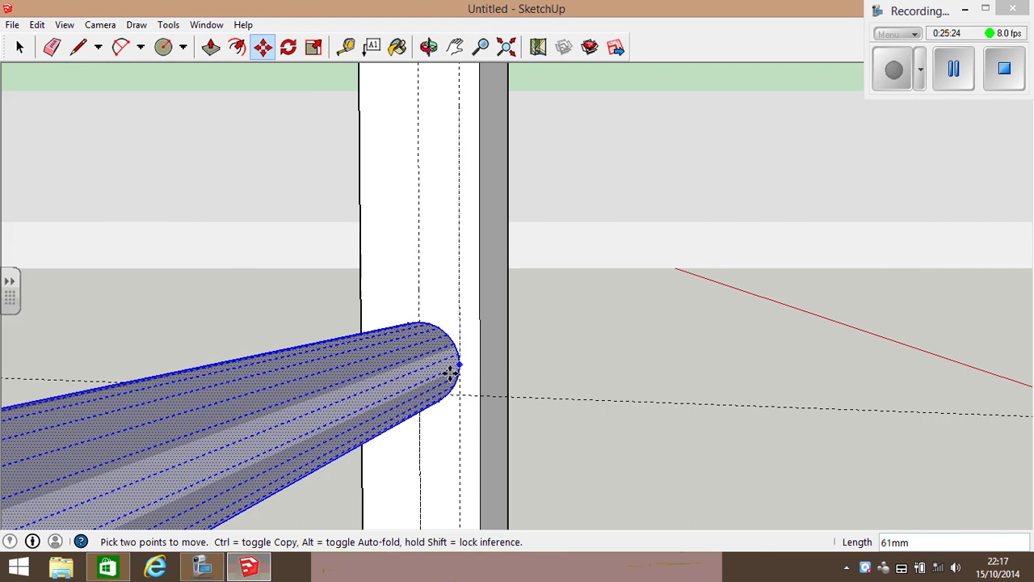
{"action": "left_click", "coordinate": [460, 396]}
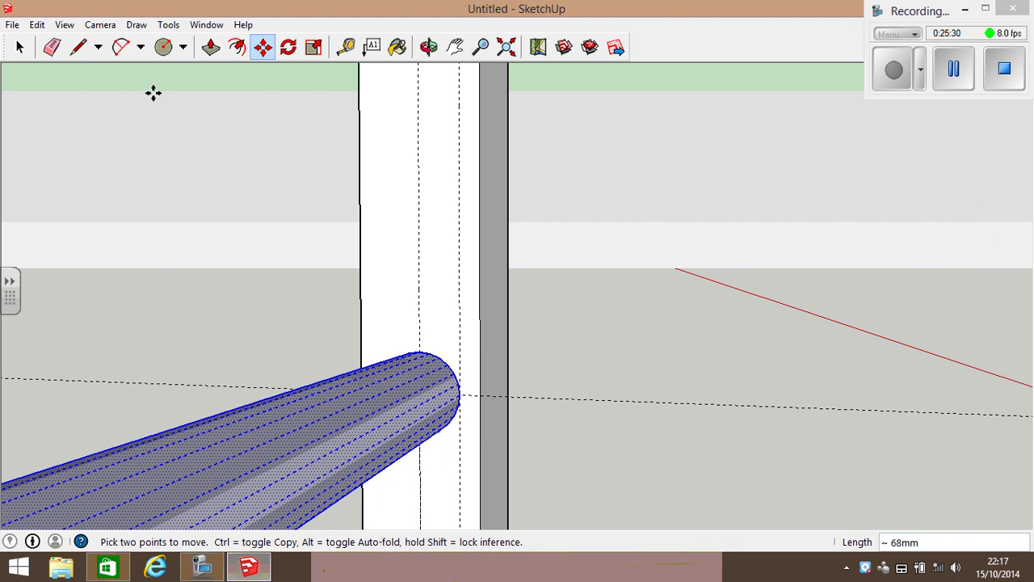
Erase the horizontal guide and both vertical guides on the far back leg.
{"action": "left_click", "coordinate": [53, 47]}
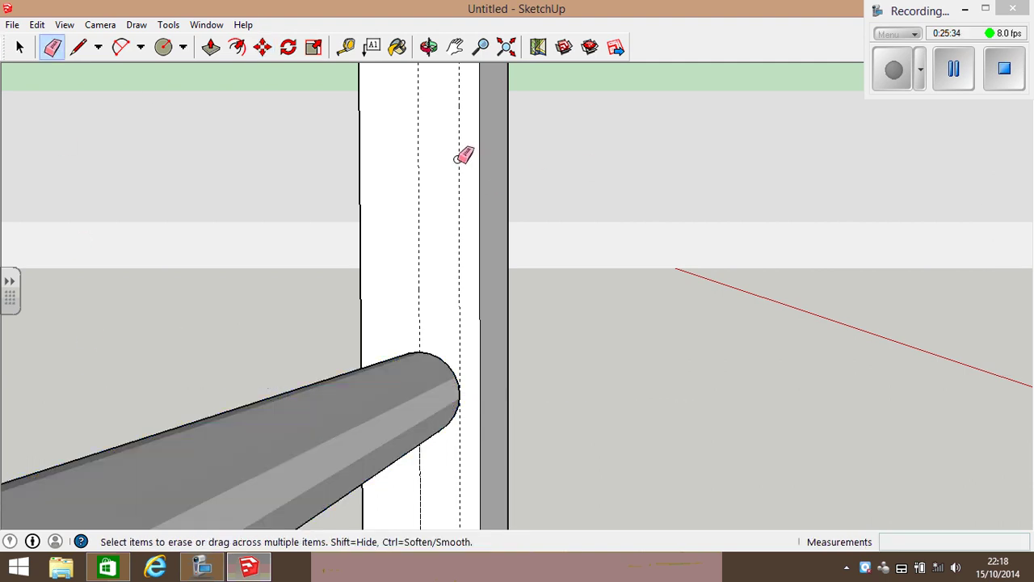
{"action": "left_click", "coordinate": [418, 167]}
{"action": "left_click", "coordinate": [459, 161]}
Examine the whole chair from the front and above, including both cross rails, the spindles and the top rail.
{"action": "scroll", "coordinate": [512, 428], "scroll_direction": "down", "scroll_amount": 5}
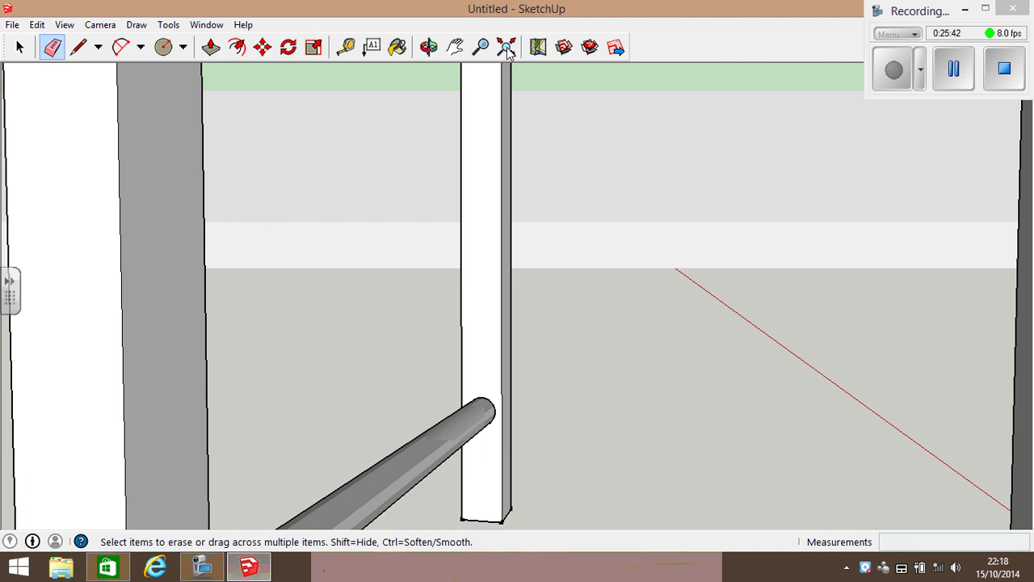
{"action": "scroll", "coordinate": [450, 143], "scroll_direction": "down", "scroll_amount": 5}
{"action": "scroll", "coordinate": [530, 139], "scroll_direction": "down", "scroll_amount": 2}
{"action": "scroll", "coordinate": [478, 97], "scroll_direction": "up", "scroll_amount": 2}
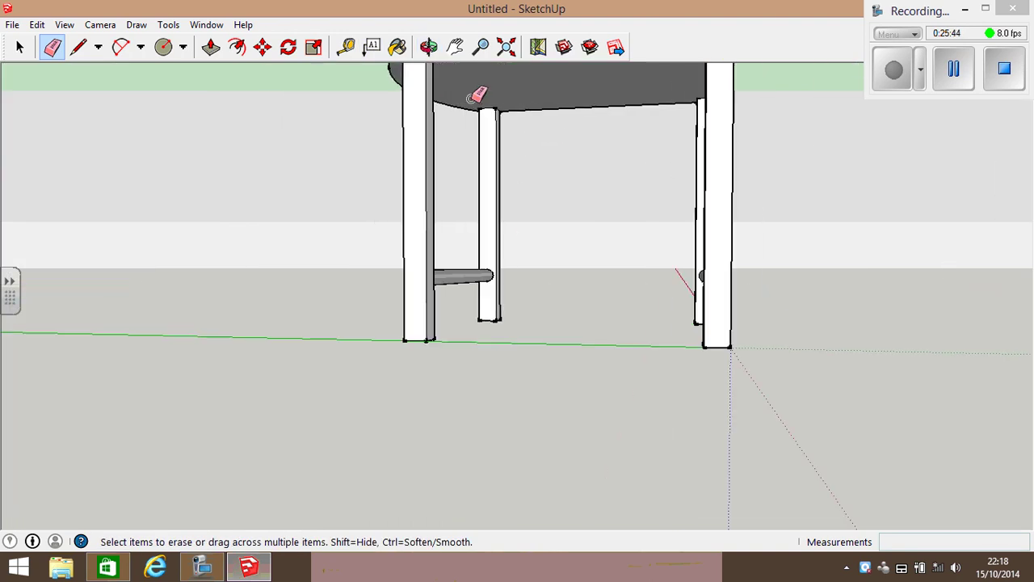
{"action": "left_click", "coordinate": [429, 46]}
{"action": "left_click_drag", "start_coordinate": [686, 138], "coordinate": [421, 89]}
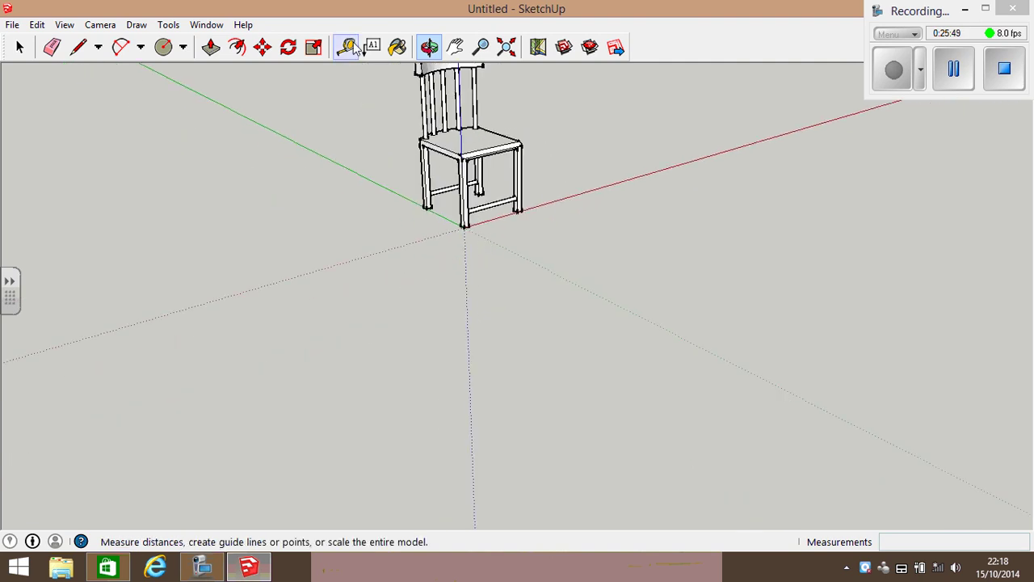
{"action": "left_click", "coordinate": [456, 46]}
{"action": "left_click_drag", "start_coordinate": [469, 242], "coordinate": [472, 351]}
{"action": "scroll", "coordinate": [459, 327], "scroll_direction": "up", "scroll_amount": 2}
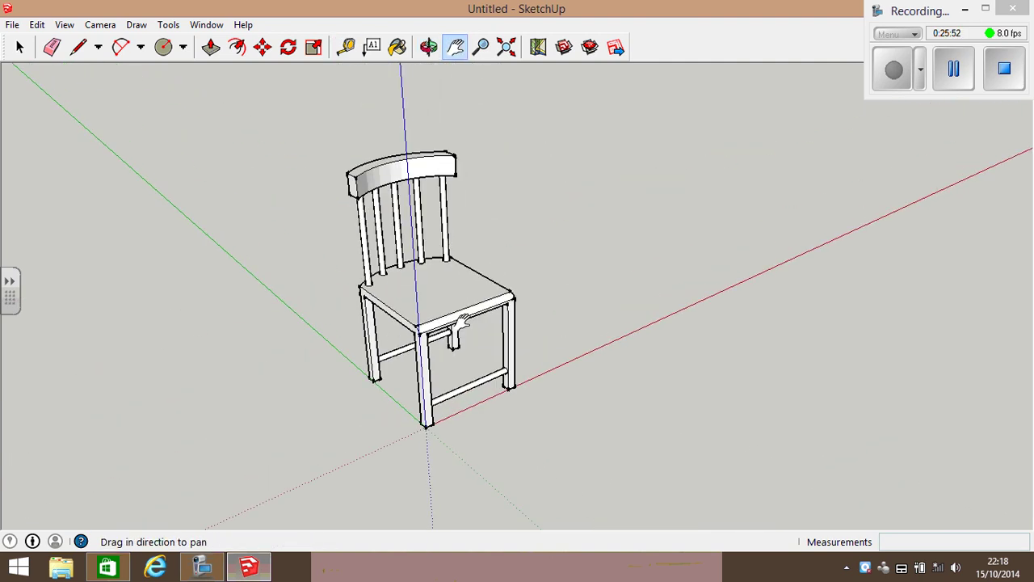
{"action": "scroll", "coordinate": [459, 315], "scroll_direction": "up", "scroll_amount": 4}
{"action": "scroll", "coordinate": [462, 295], "scroll_direction": "down", "scroll_amount": 4}
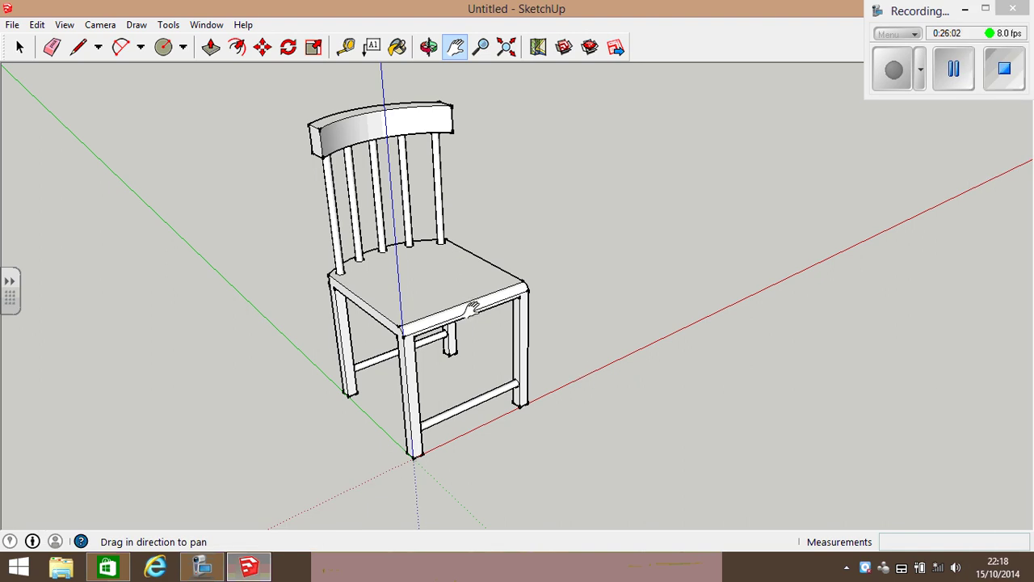
{"action": "scroll", "coordinate": [472, 309], "scroll_direction": "up", "scroll_amount": 3}
{"action": "scroll", "coordinate": [465, 309], "scroll_direction": "down", "scroll_amount": 2}
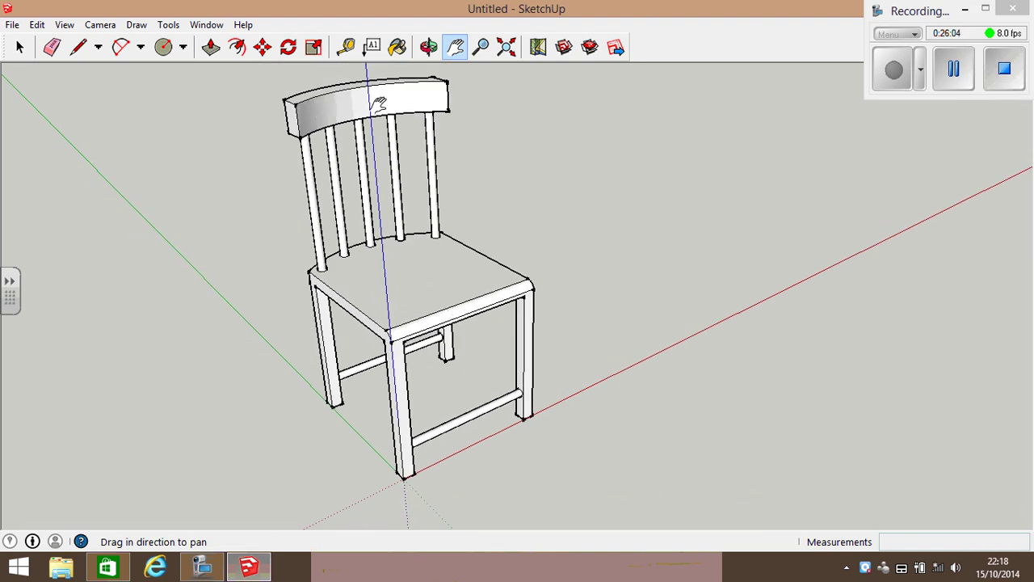
Paint the seat's top face and rounded front edge with the Wood_Cherry_Original material from the Wood library.
{"action": "left_click", "coordinate": [398, 49]}
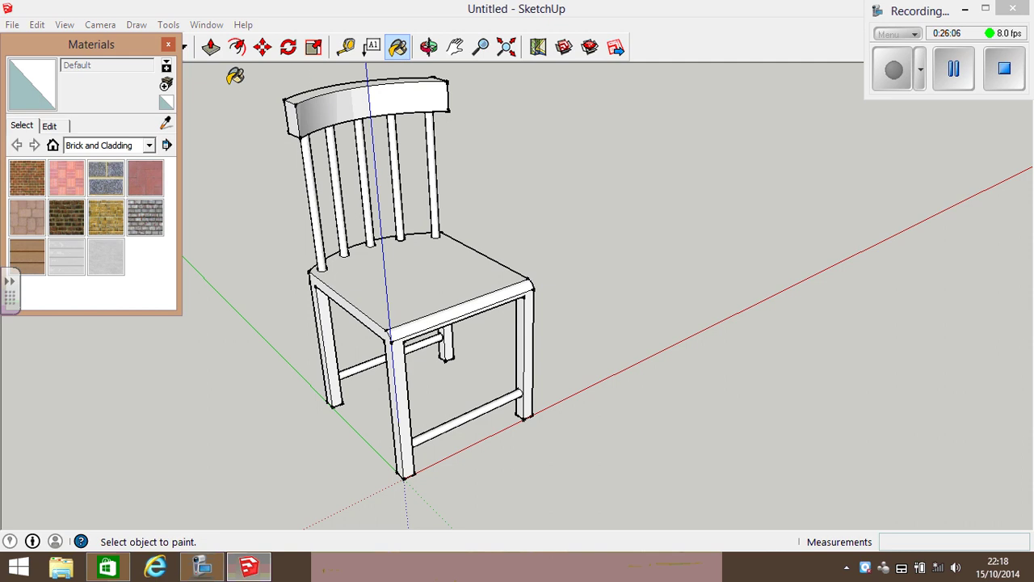
{"action": "left_click", "coordinate": [149, 145]}
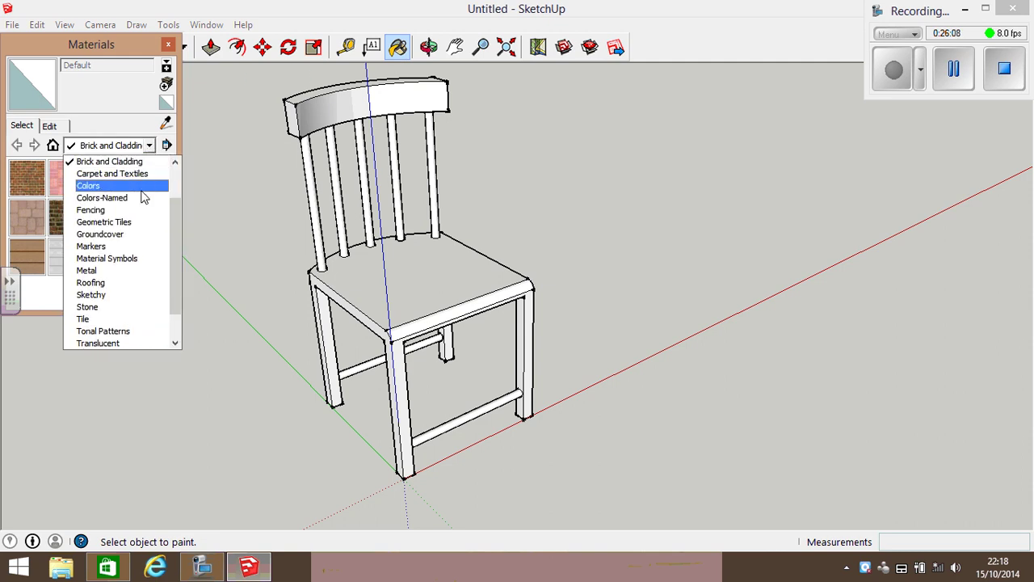
{"action": "left_click", "coordinate": [133, 259]}
{"action": "left_click", "coordinate": [150, 146]}
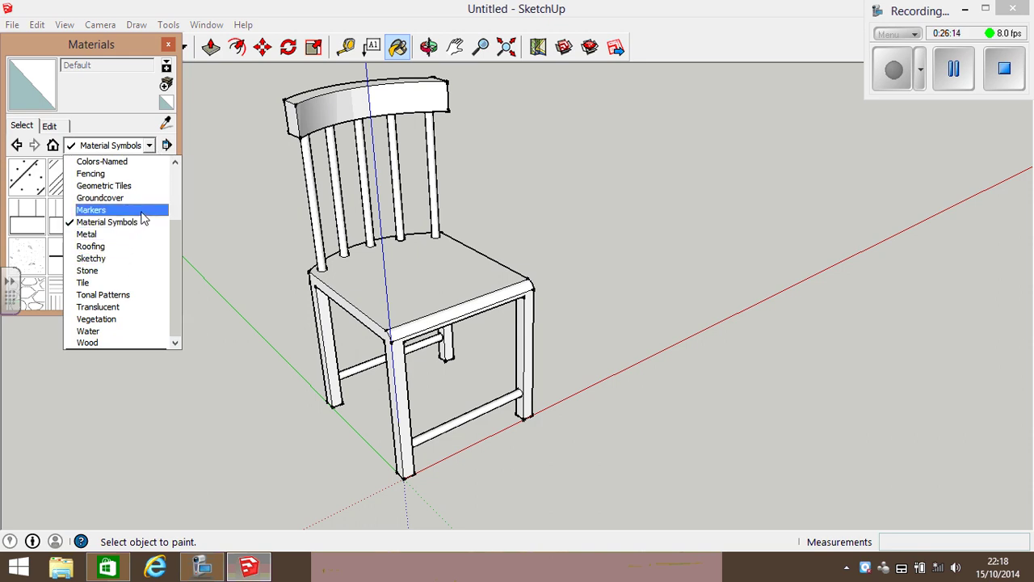
{"action": "left_click", "coordinate": [130, 343]}
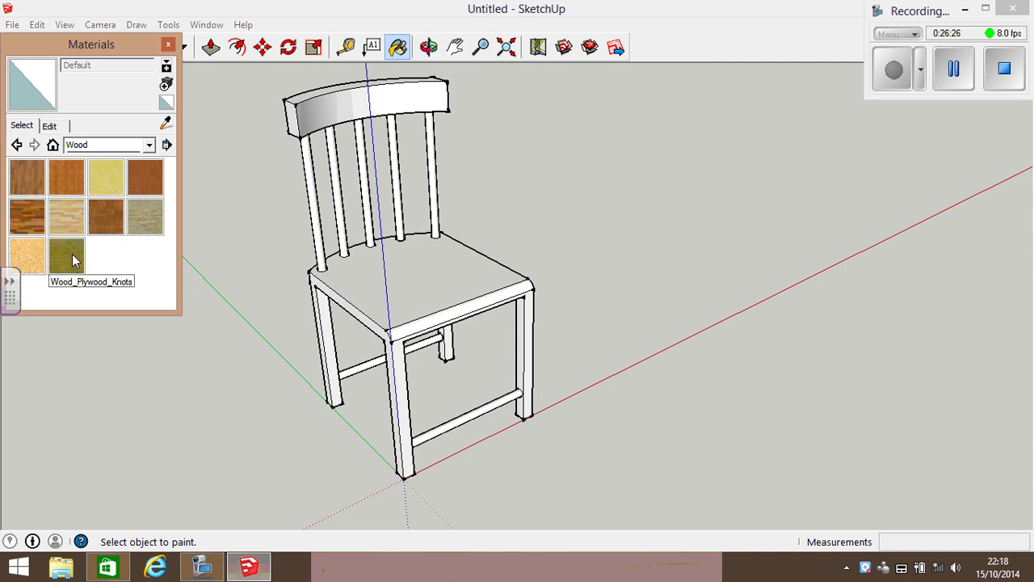
{"action": "left_click", "coordinate": [137, 180]}
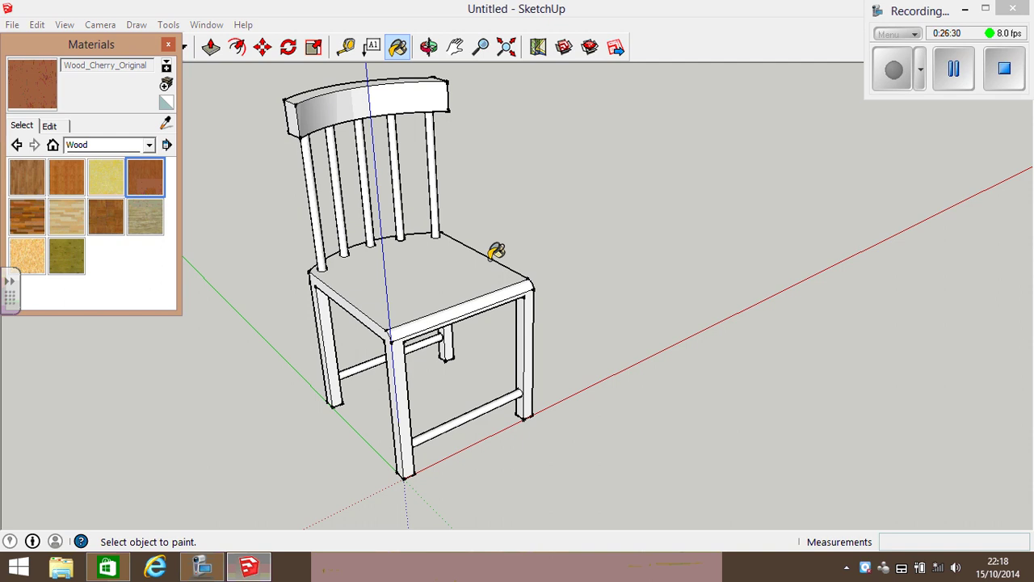
{"action": "left_click", "coordinate": [469, 268]}
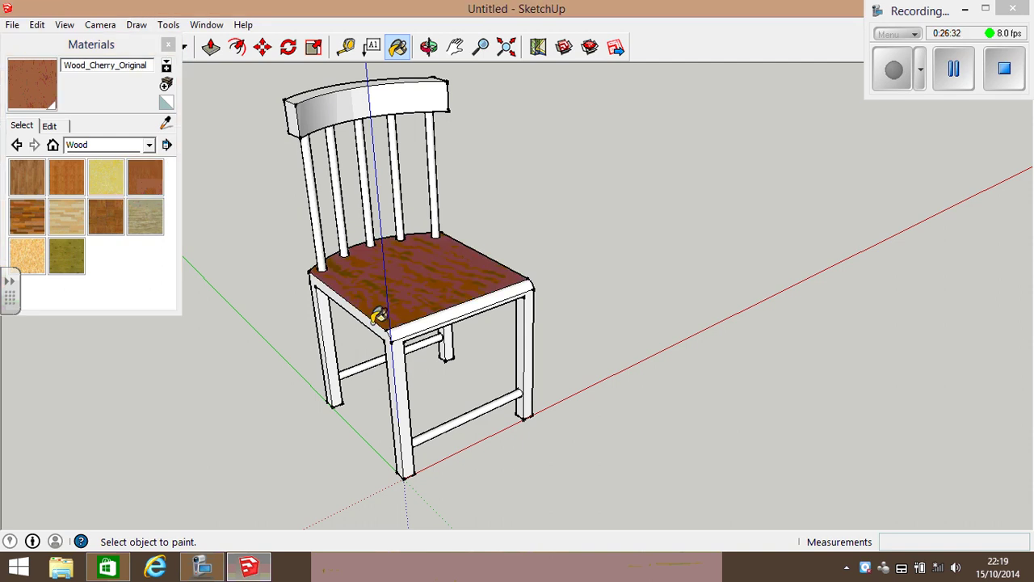
{"action": "left_click", "coordinate": [429, 317]}
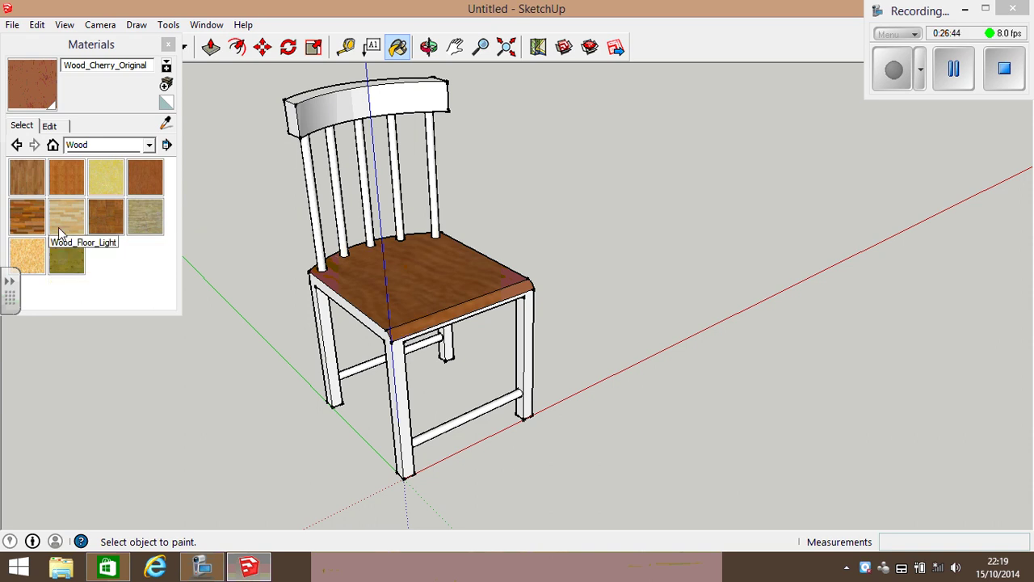
Try the Wood_Plywood_Knots material on the front face of the curved top rail.
{"action": "left_click", "coordinate": [67, 257]}
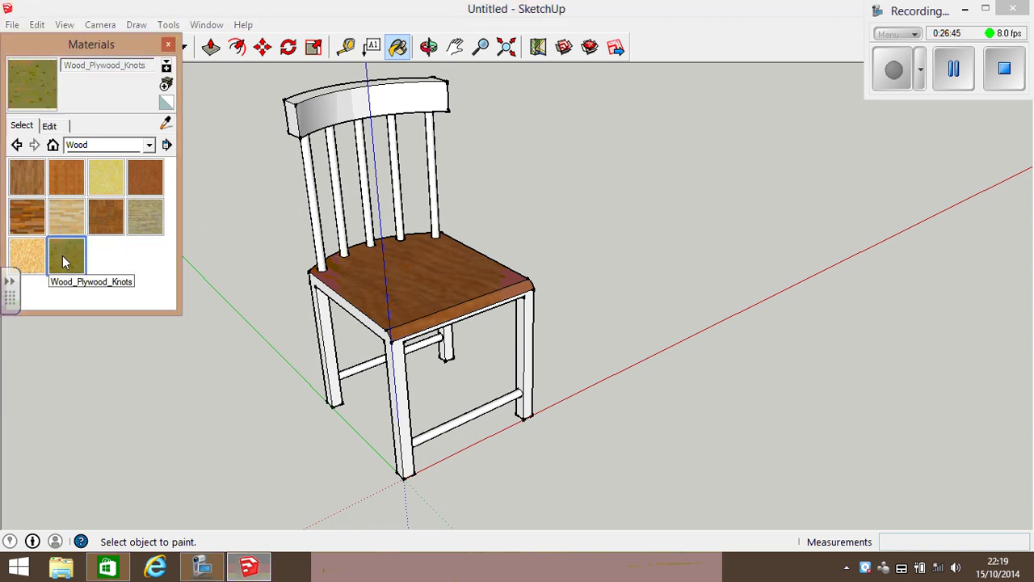
{"action": "left_click", "coordinate": [333, 113]}
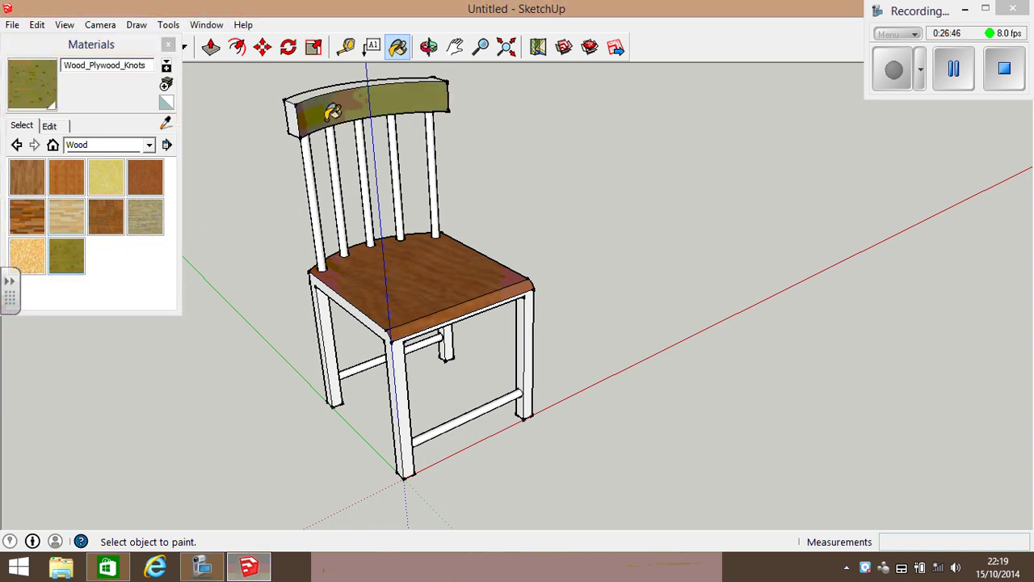
{"action": "left_click", "coordinate": [109, 219]}
Paint the front, end and top faces of the curved top rail with Wood_Cherry_Original.
{"action": "left_click", "coordinate": [144, 176]}
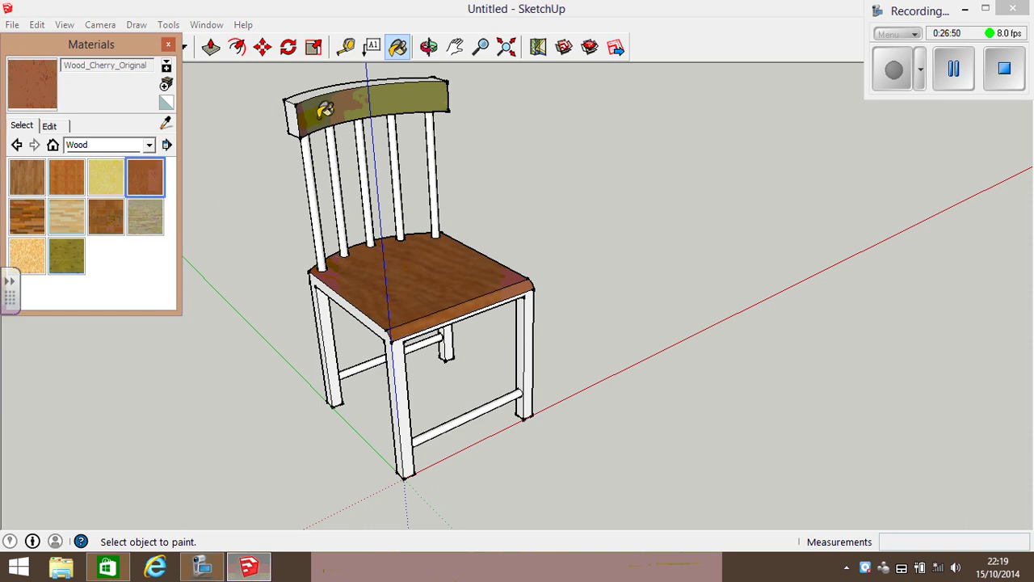
{"action": "left_click", "coordinate": [324, 111]}
{"action": "left_click", "coordinate": [294, 115]}
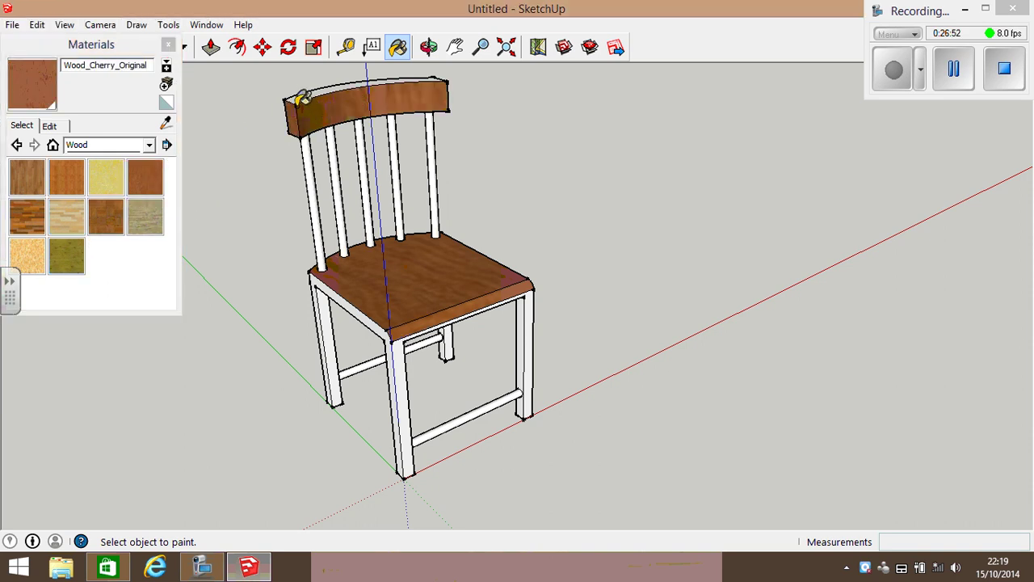
{"action": "left_click", "coordinate": [306, 90]}
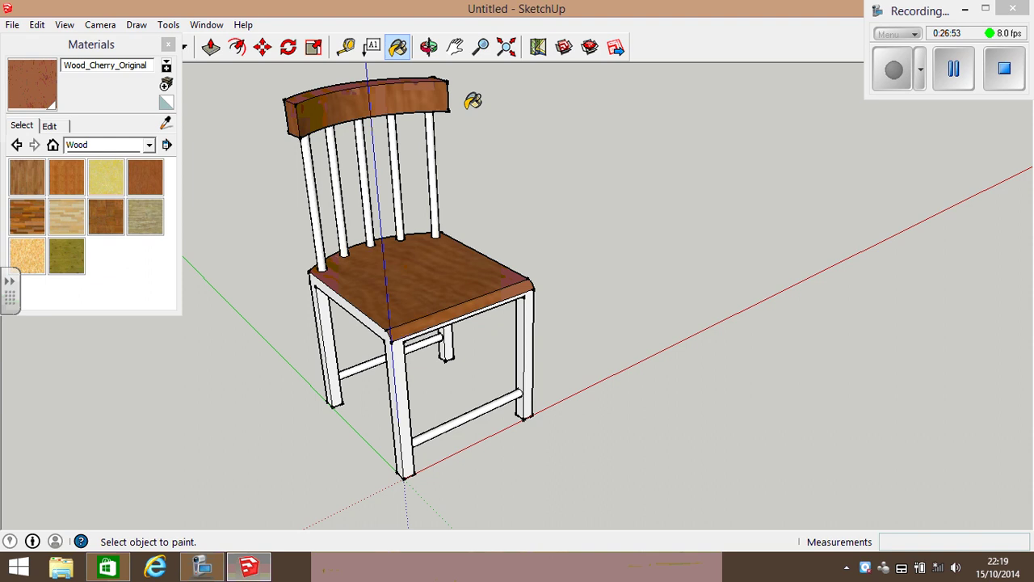
Paint all five backrest spindles with Wood_Cherry_Original.
{"action": "left_click", "coordinate": [435, 150]}
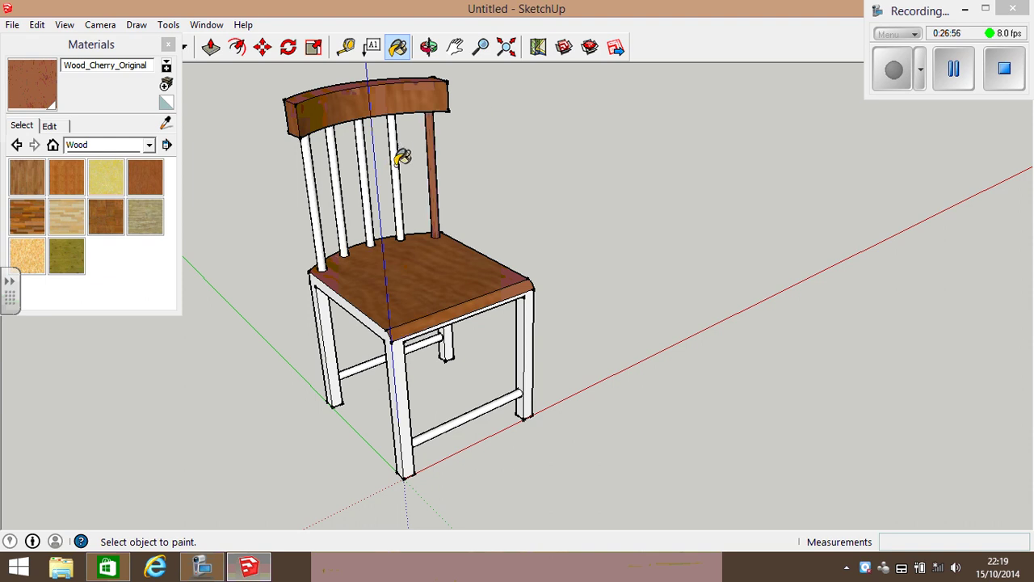
{"action": "left_click", "coordinate": [396, 161]}
{"action": "left_click", "coordinate": [371, 166]}
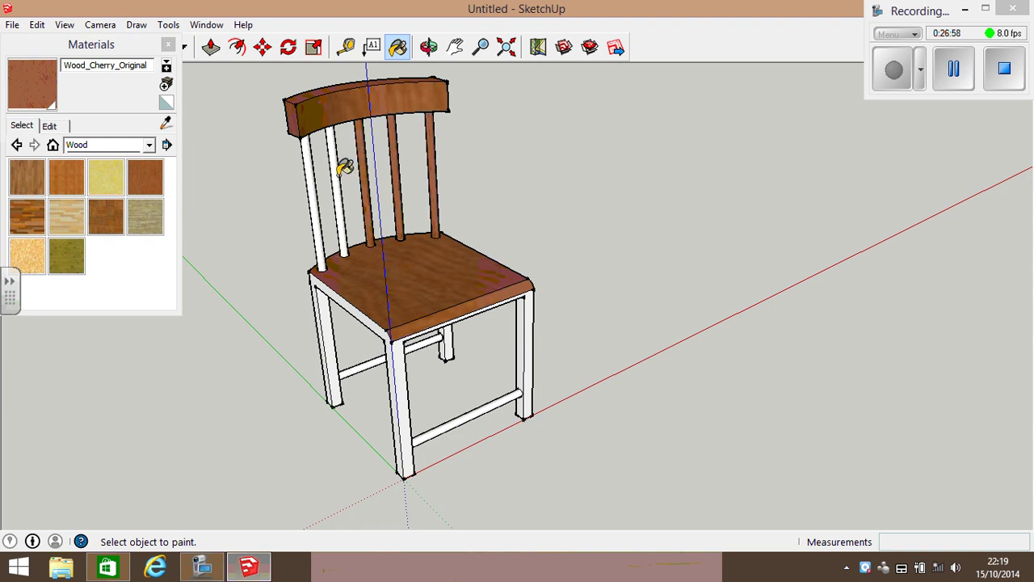
{"action": "left_click", "coordinate": [341, 169]}
{"action": "left_click", "coordinate": [313, 174]}
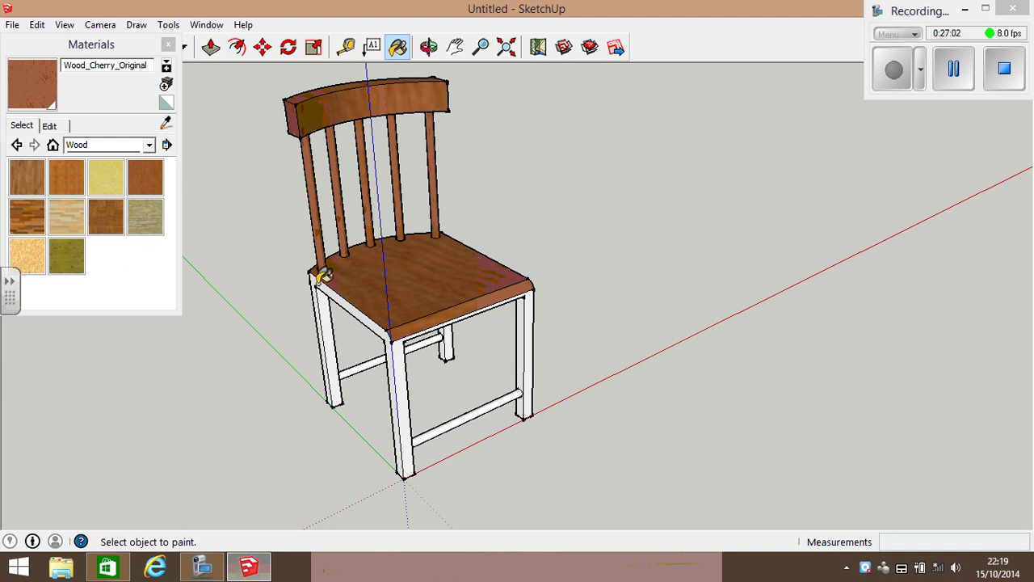
Paint the seat and leg side nearest the green axis, the front of the front legs and the front cross rail in cherry.
{"action": "left_click", "coordinate": [322, 276]}
{"action": "scroll", "coordinate": [399, 316], "scroll_direction": "up", "scroll_amount": 4}
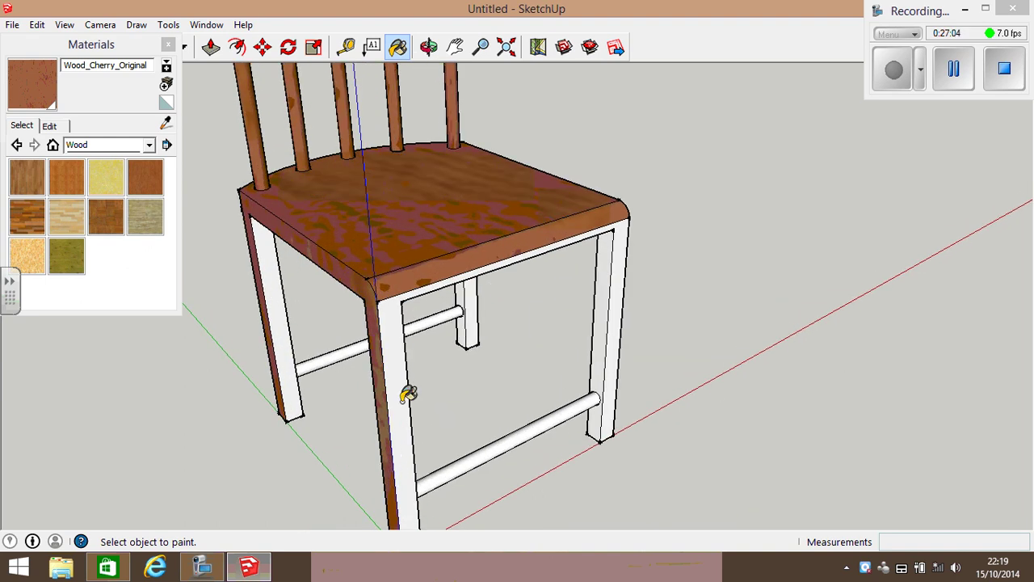
{"action": "left_click", "coordinate": [408, 394]}
{"action": "left_click", "coordinate": [540, 425]}
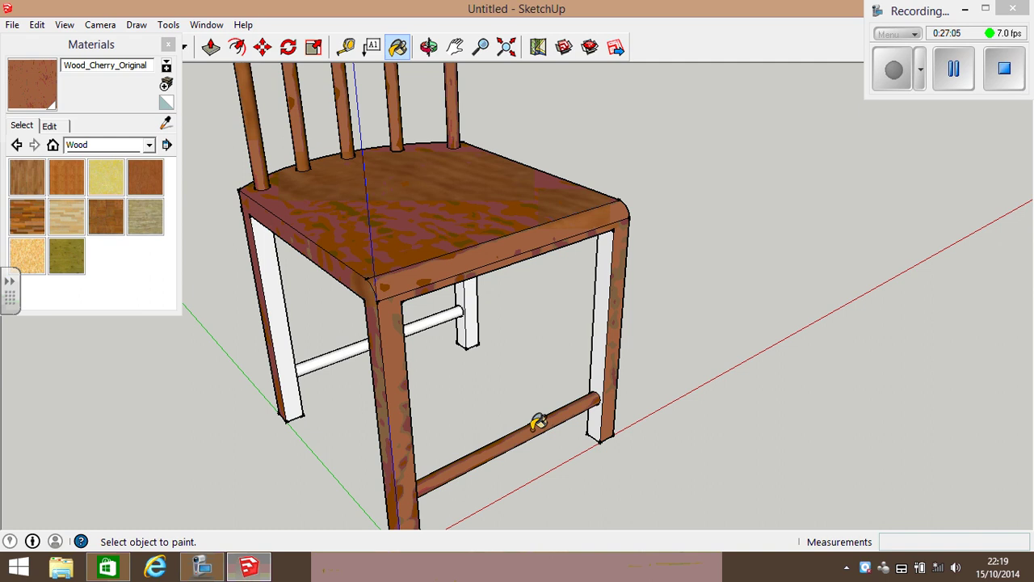
Paint the back cross rail and the remaining white leg faces seen from the front with Wood_Cherry_Original.
{"action": "left_click", "coordinate": [610, 303]}
{"action": "left_click", "coordinate": [469, 304]}
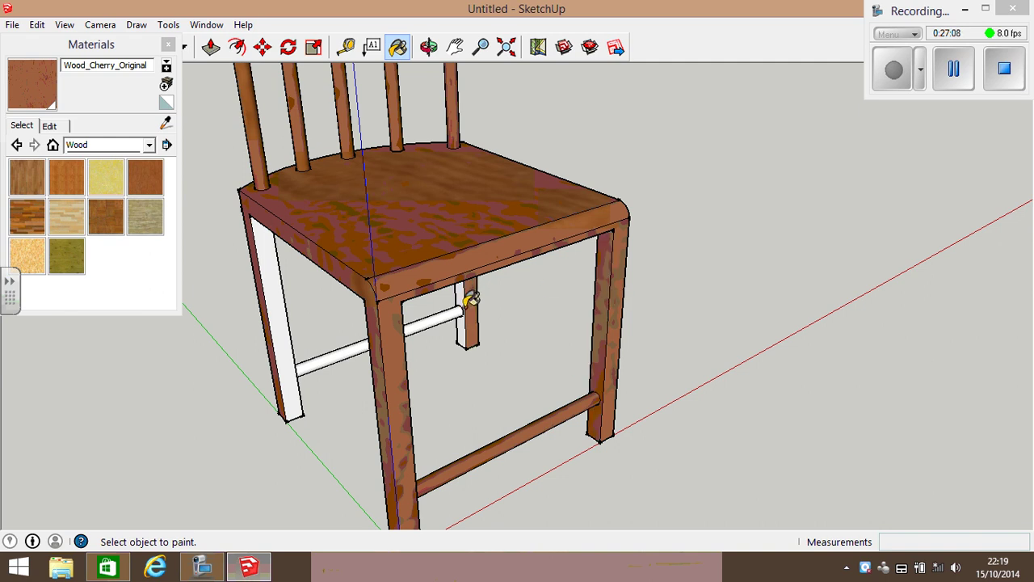
{"action": "left_click", "coordinate": [455, 311]}
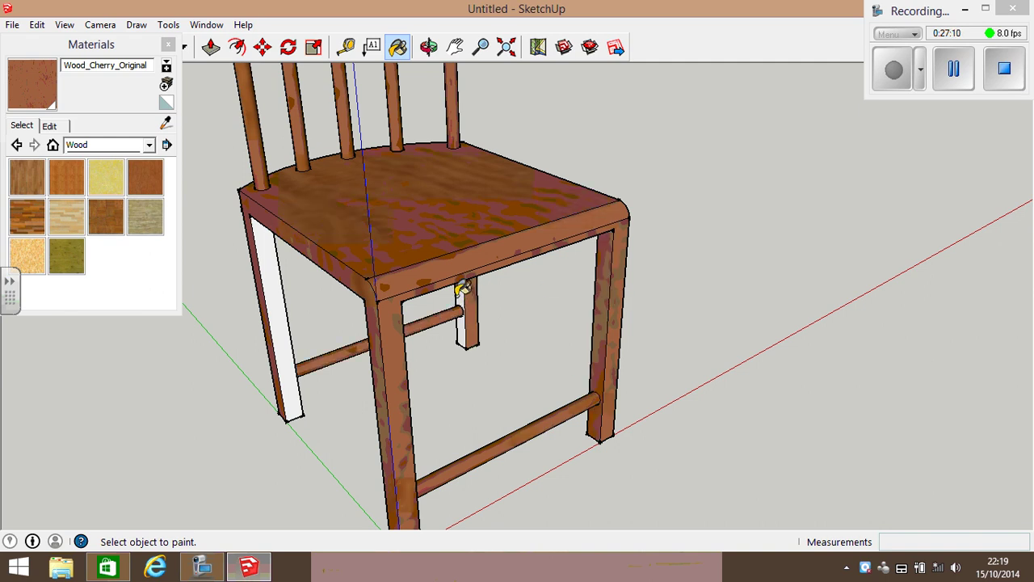
{"action": "left_click", "coordinate": [283, 325]}
Paint the opposite outer side of the seat and legs, plus the far front leg's inner face, with Wood_Cherry_Original.
{"action": "left_click", "coordinate": [429, 47]}
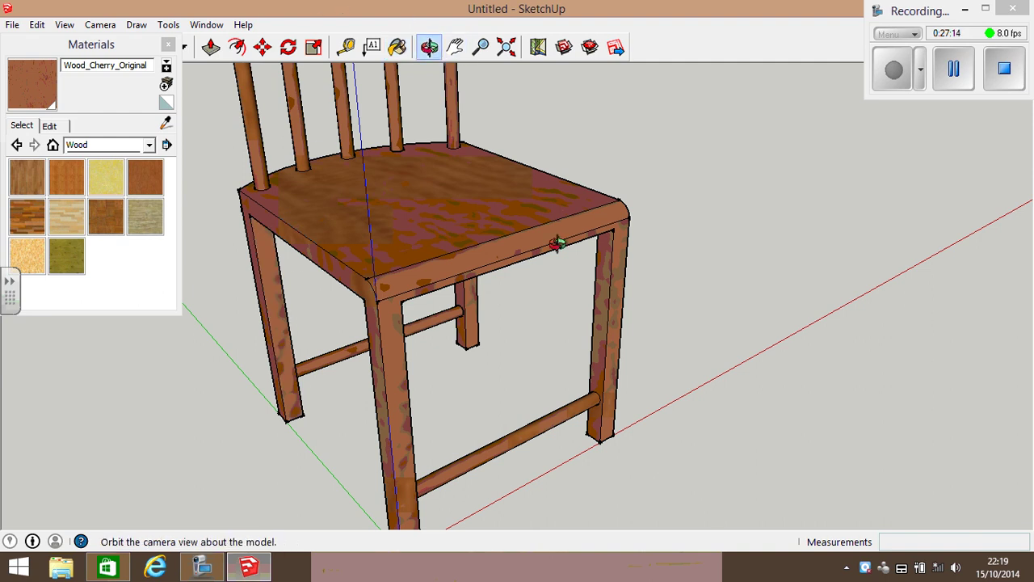
{"action": "mouse_move", "coordinate": [517, 291]}
{"action": "left_mouse_down"}
{"action": "mouse_move", "coordinate": [479, 321]}
{"action": "mouse_move", "coordinate": [156, 303]}
{"action": "mouse_move", "coordinate": [113, 146]}
{"action": "mouse_move", "coordinate": [57, 80]}
{"action": "mouse_move", "coordinate": [308, 207]}
{"action": "left_mouse_up"}
{"action": "left_click_drag", "start_coordinate": [485, 215], "coordinate": [487, 196]}
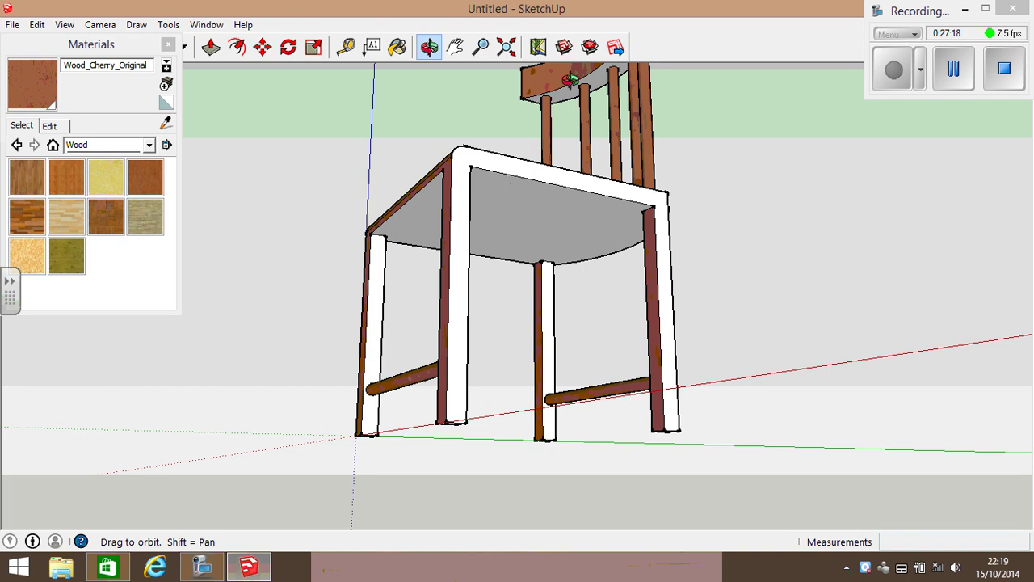
{"action": "left_click", "coordinate": [397, 47]}
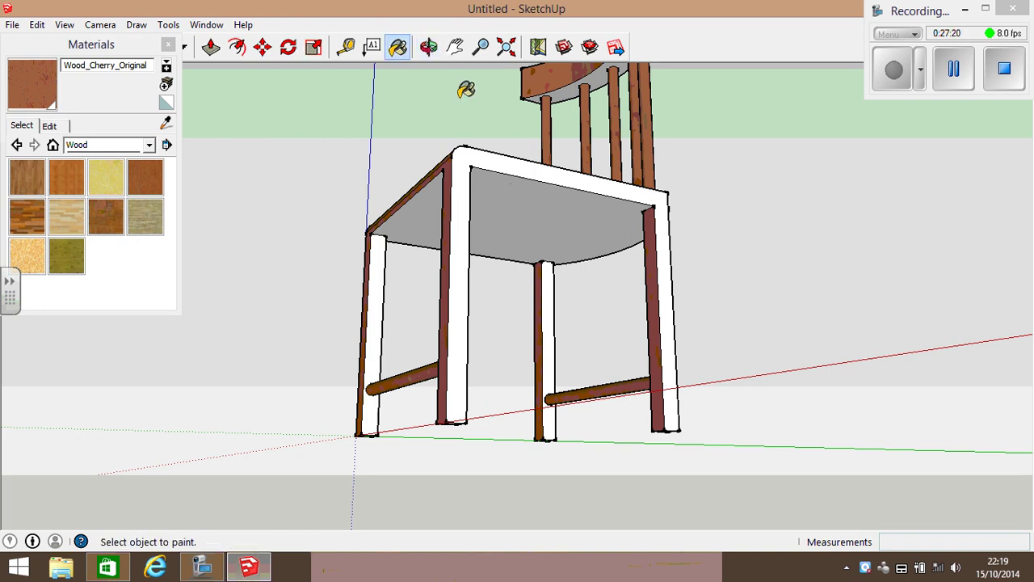
{"action": "left_click", "coordinate": [467, 270]}
{"action": "left_click", "coordinate": [388, 288]}
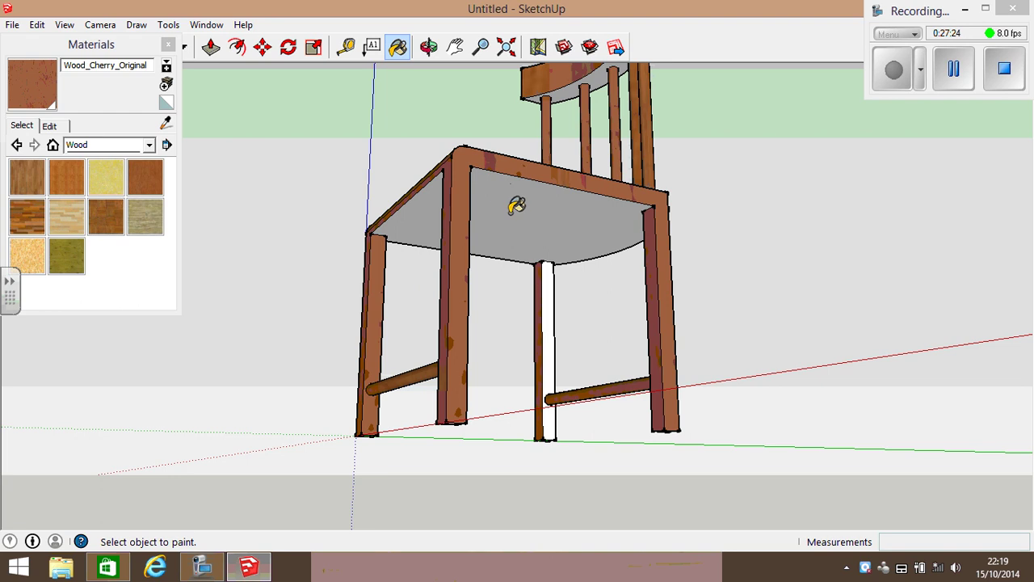
Paint the undersides of the seat and top rail and the far back leg's inner face with Wood_Cherry_Original.
{"action": "left_click", "coordinate": [516, 207]}
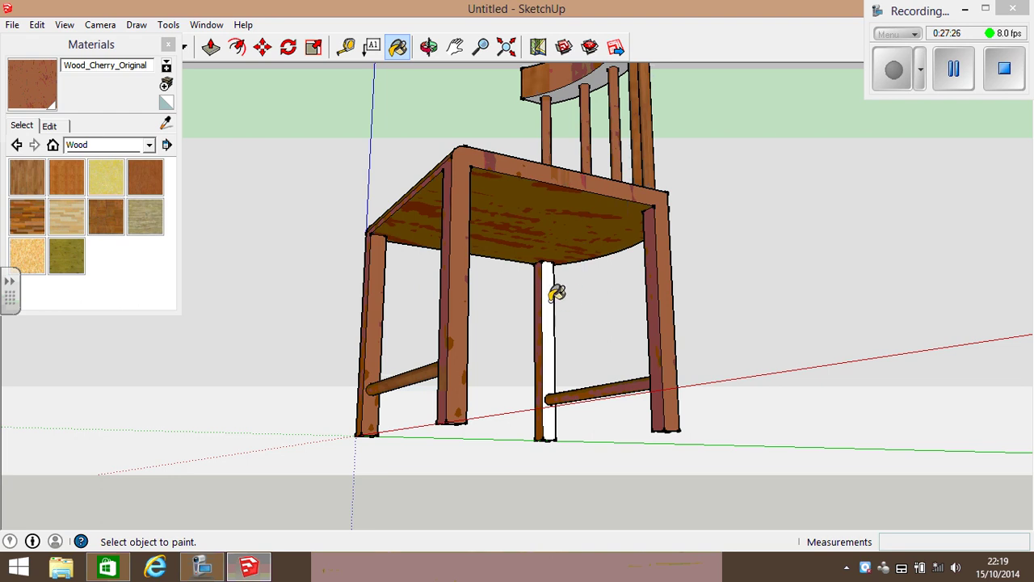
{"action": "left_click", "coordinate": [555, 293]}
{"action": "left_click", "coordinate": [601, 76]}
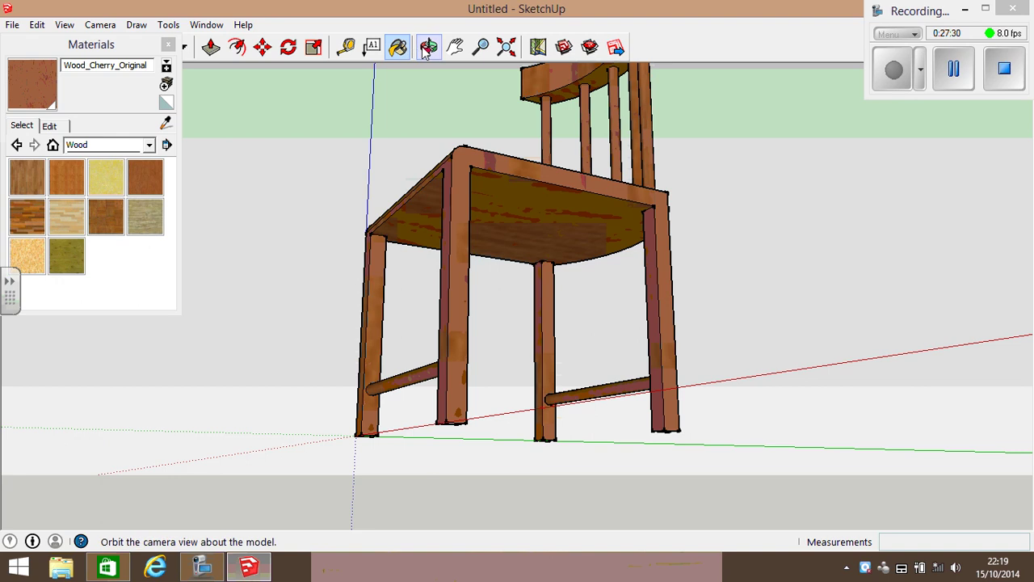
Paint the rear faces of both back legs with Wood_Cherry_Original.
{"action": "left_click", "coordinate": [429, 47]}
{"action": "left_click_drag", "start_coordinate": [420, 202], "coordinate": [64, 69]}
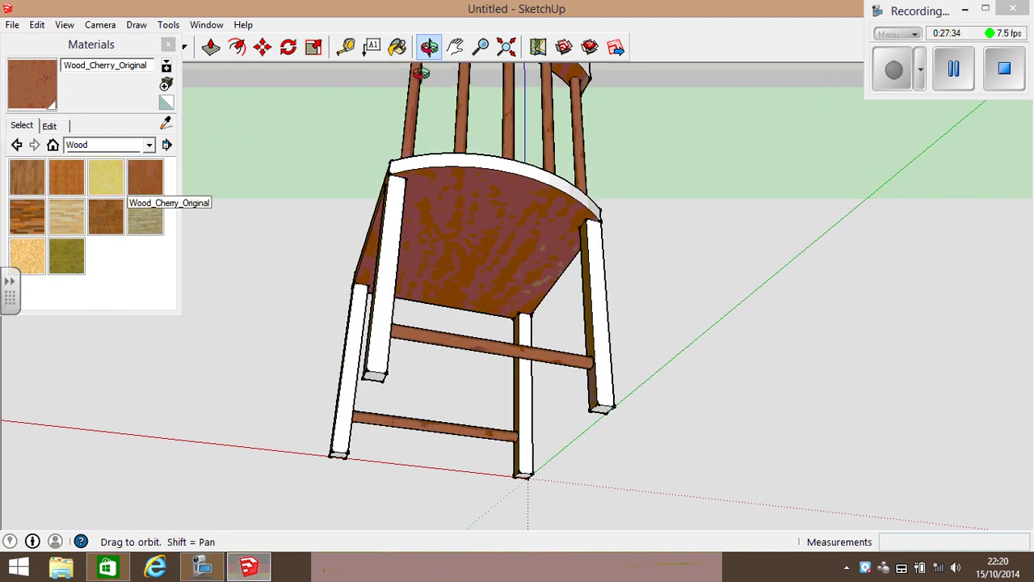
{"action": "left_click", "coordinate": [372, 47]}
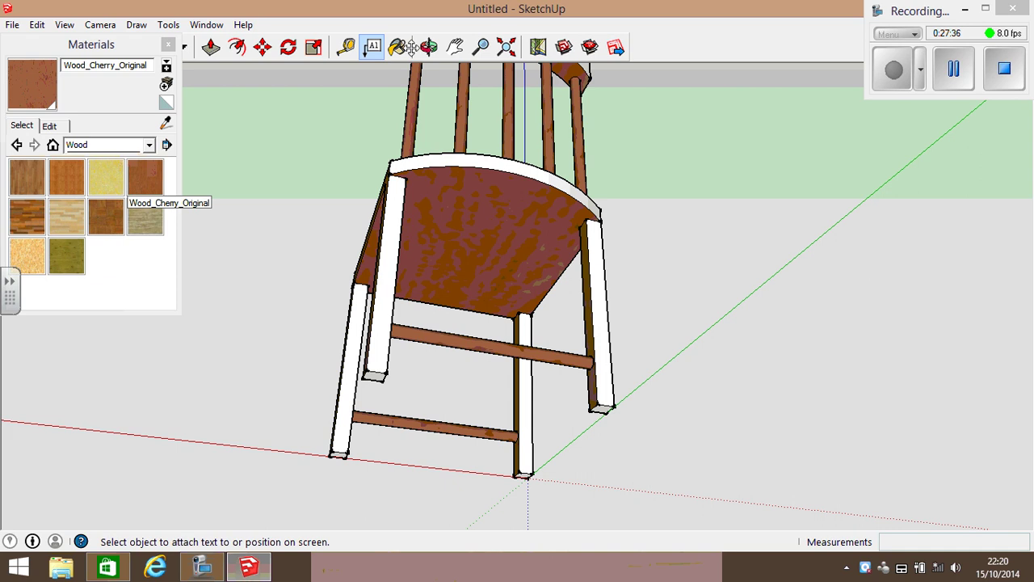
{"action": "left_click", "coordinate": [397, 47]}
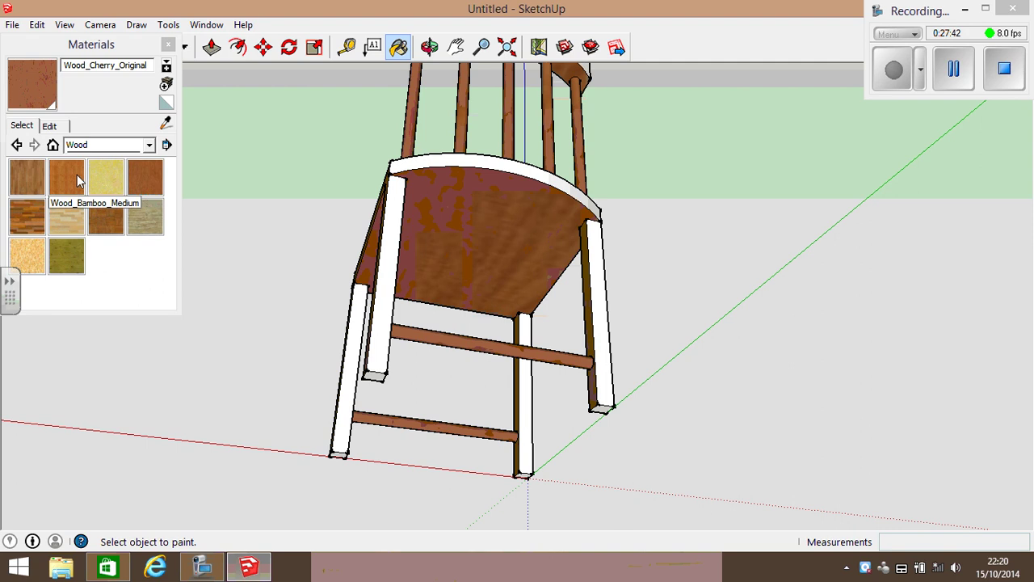
{"action": "left_click", "coordinate": [139, 174]}
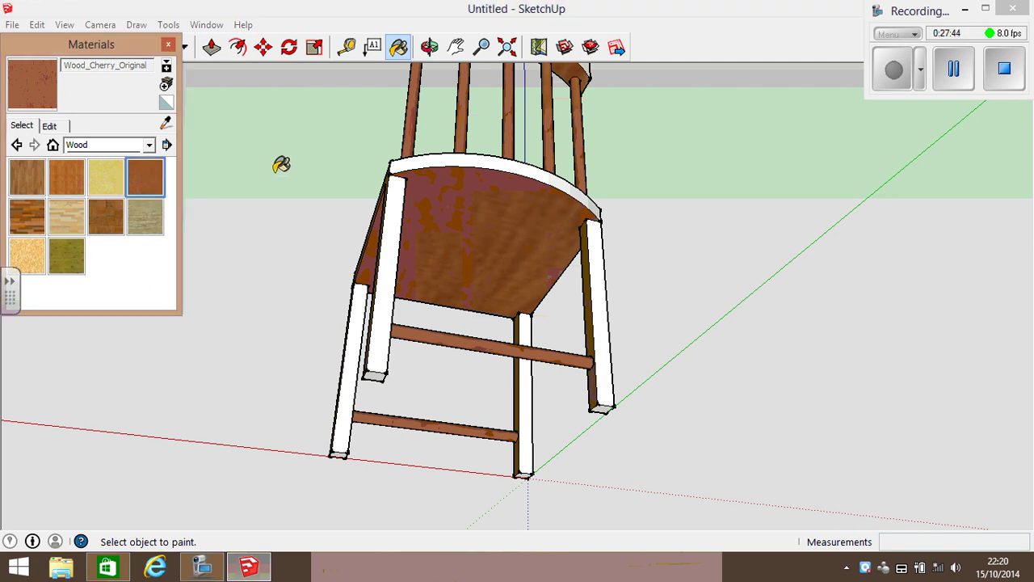
{"action": "left_click", "coordinate": [526, 161]}
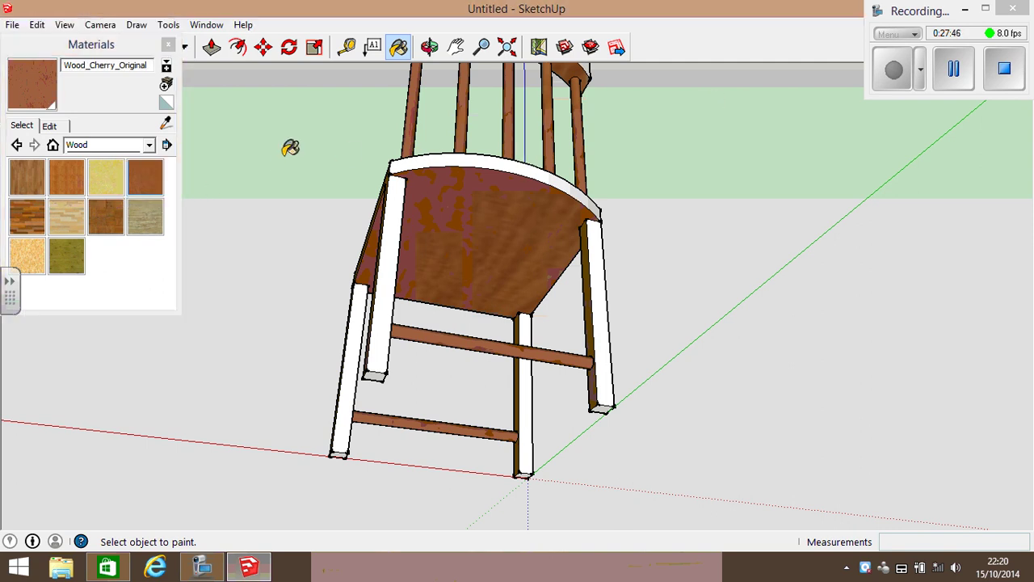
{"action": "left_click", "coordinate": [392, 230]}
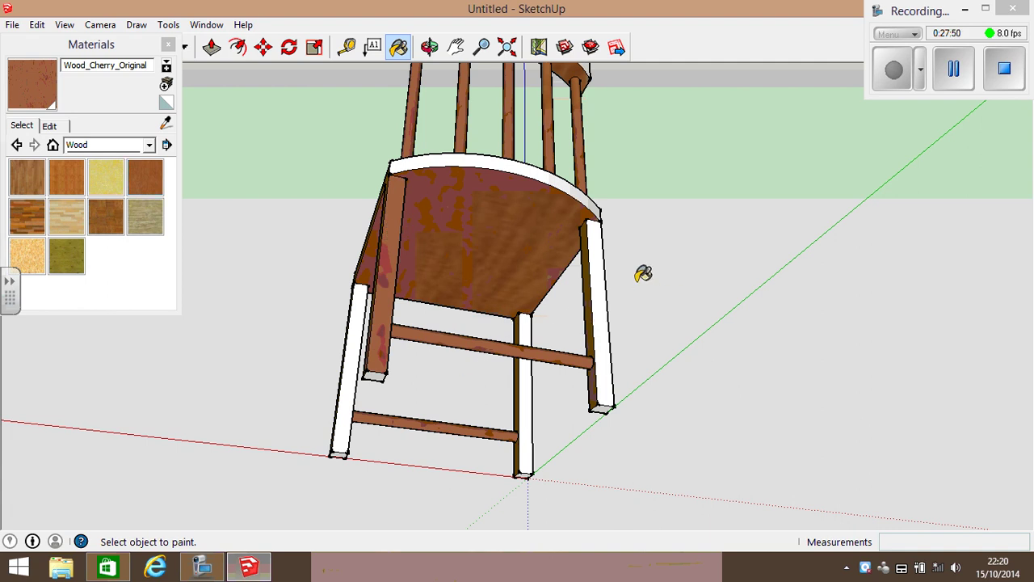
{"action": "left_click", "coordinate": [597, 302]}
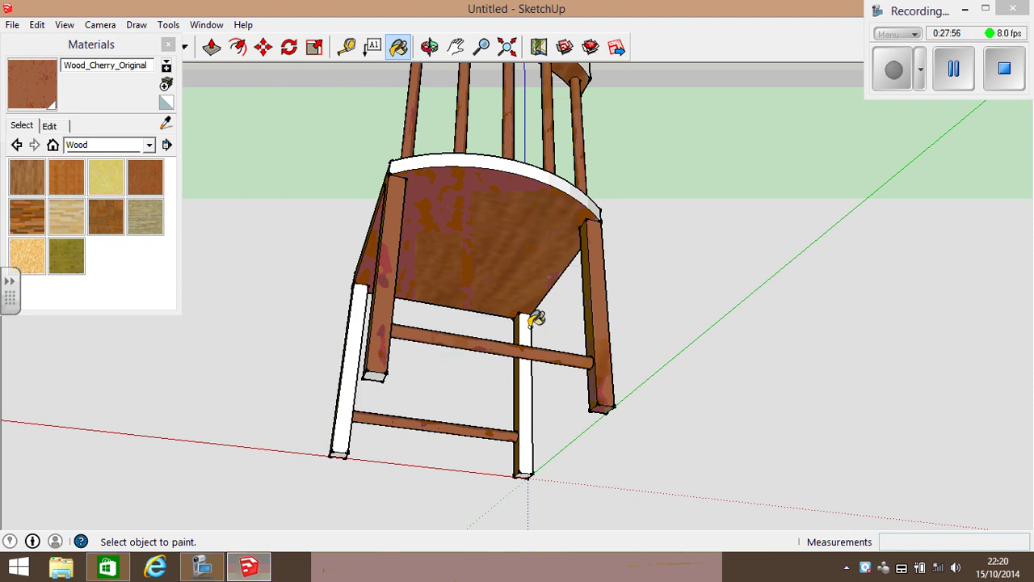
Paint the rear faces of the front legs and the remaining bottom ends of the legs with Wood_Cherry_Original.
{"action": "left_click", "coordinate": [526, 360]}
{"action": "scroll", "coordinate": [538, 480], "scroll_direction": "up", "scroll_amount": 3}
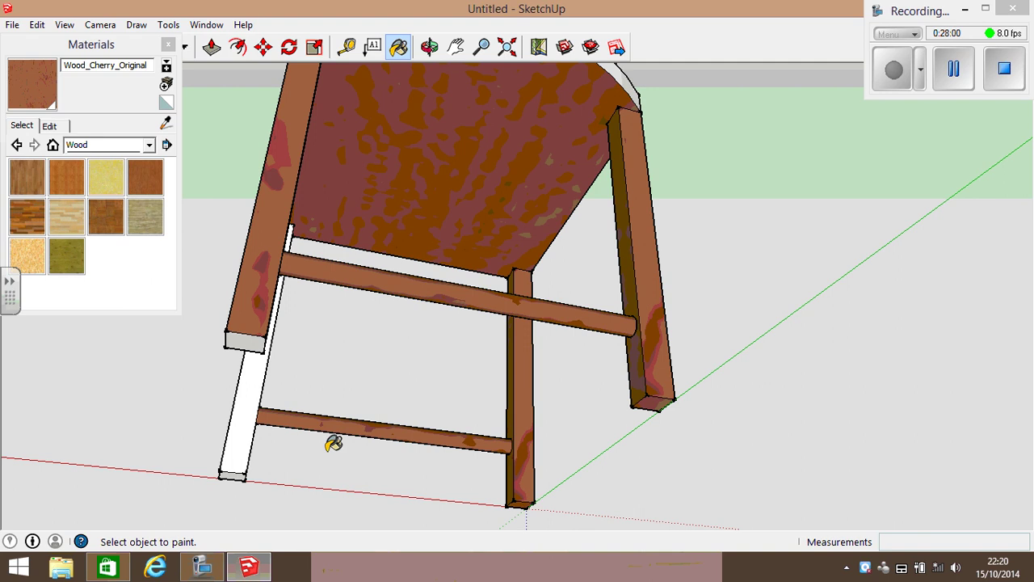
{"action": "left_click", "coordinate": [237, 454]}
{"action": "left_click", "coordinate": [254, 339]}
{"action": "scroll", "coordinate": [553, 156], "scroll_direction": "up", "scroll_amount": 3}
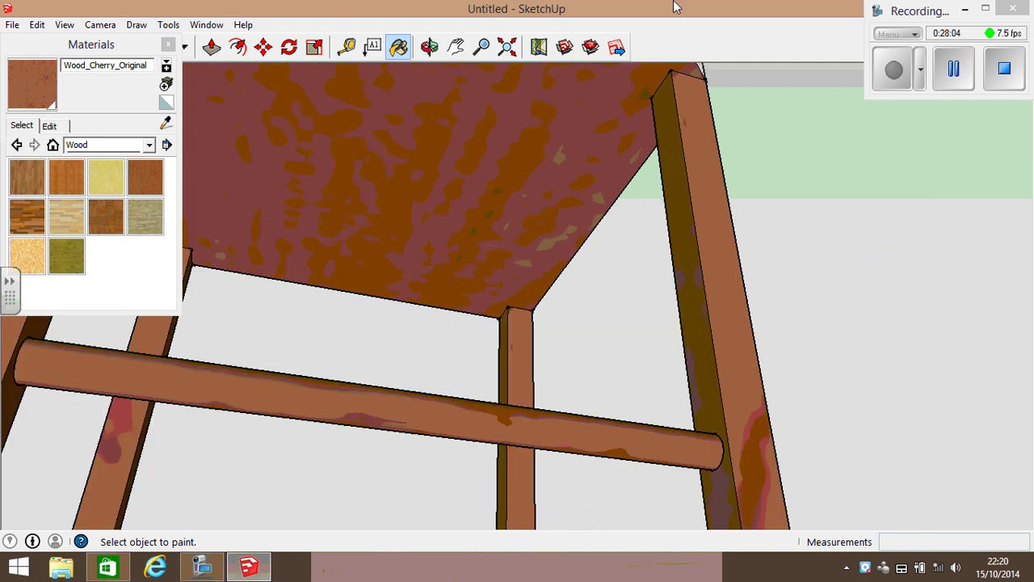
{"action": "scroll", "coordinate": [557, 237], "scroll_direction": "down", "scroll_amount": 2}
{"action": "left_click", "coordinate": [456, 45]}
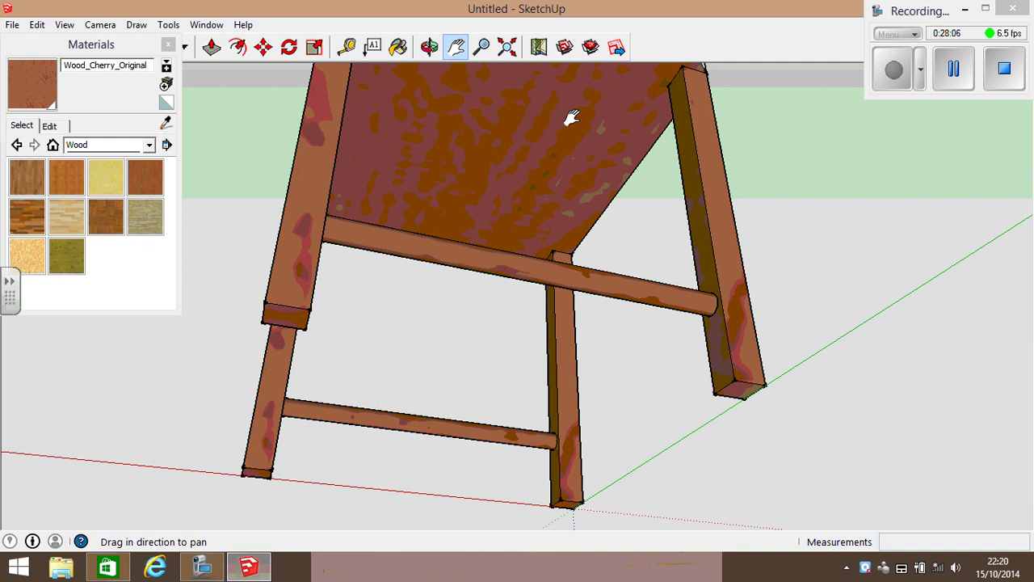
Paint the curved rear edge of the seat with Wood_Cherry_Original.
{"action": "left_click_drag", "start_coordinate": [571, 116], "coordinate": [578, 339]}
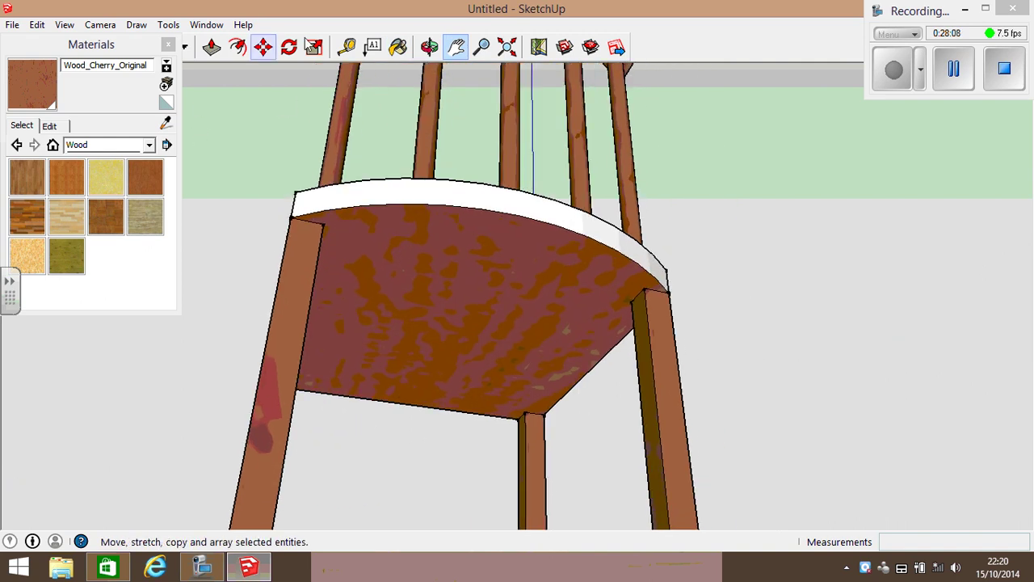
{"action": "left_click", "coordinate": [398, 47]}
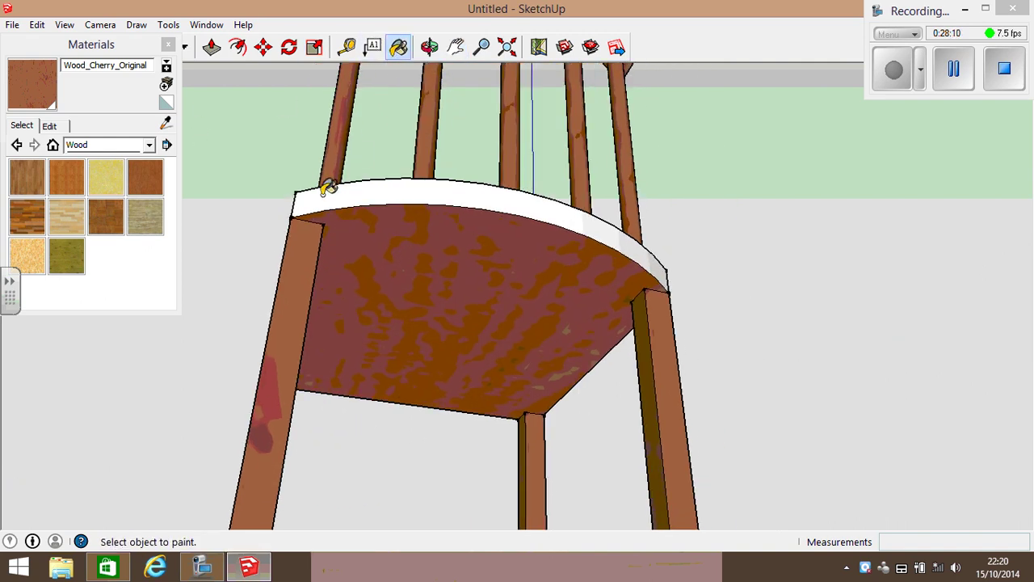
{"action": "left_click", "coordinate": [659, 260]}
{"action": "scroll", "coordinate": [527, 148], "scroll_direction": "up", "scroll_amount": 1}
{"action": "scroll", "coordinate": [527, 148], "scroll_direction": "up", "scroll_amount": 1}
{"action": "scroll", "coordinate": [538, 104], "scroll_direction": "down", "scroll_amount": 3}
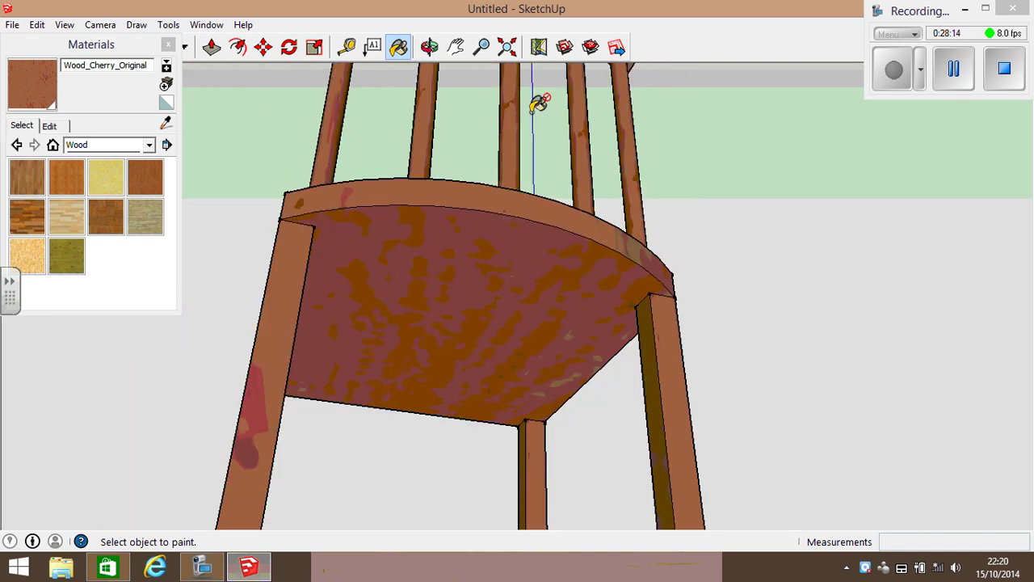
Paint the top rail's unpainted end face and its curved rear face with Wood_Cherry_Original.
{"action": "left_click", "coordinate": [459, 47]}
{"action": "left_click_drag", "start_coordinate": [540, 301], "coordinate": [554, 389]}
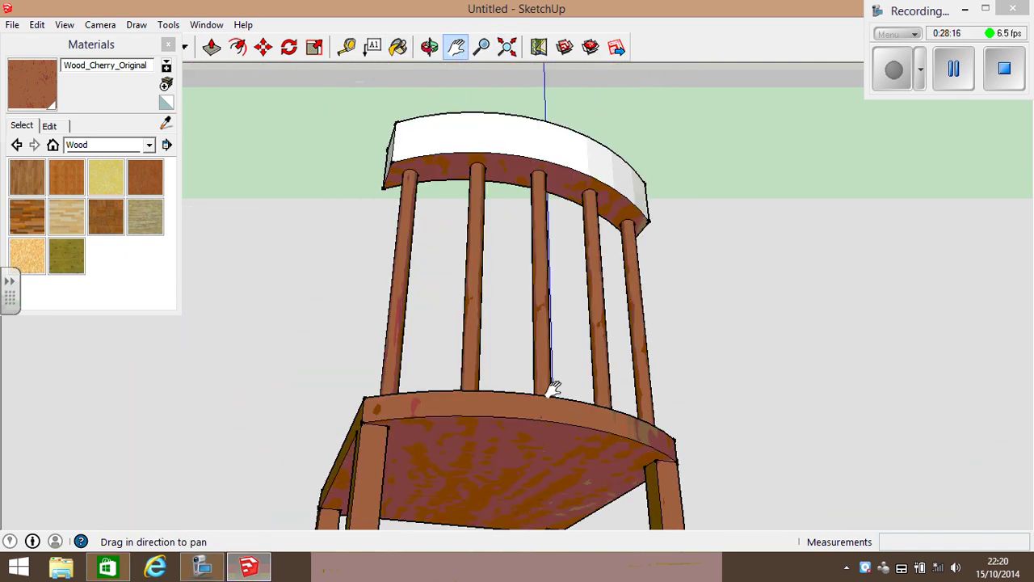
{"action": "left_click", "coordinate": [397, 47]}
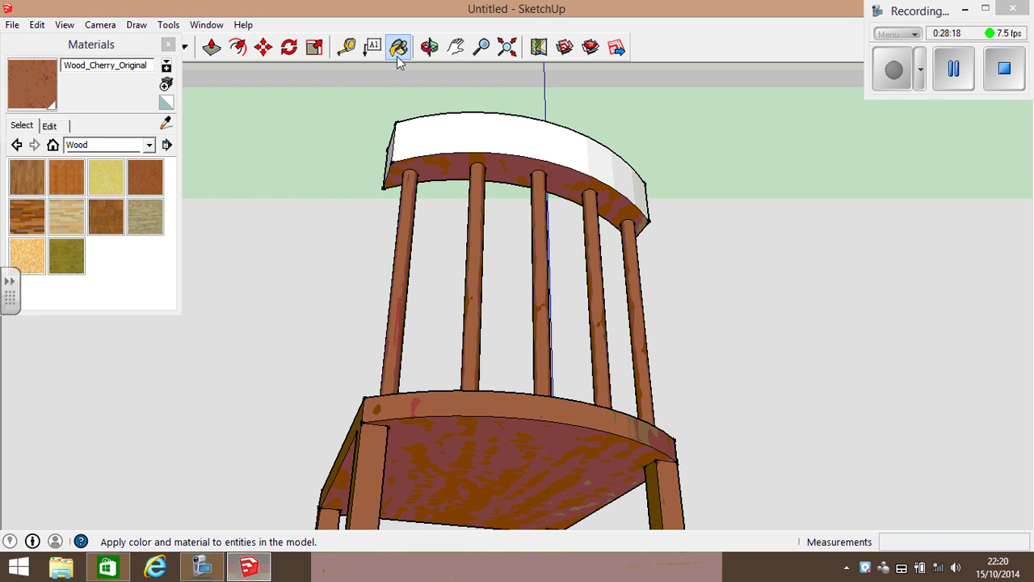
{"action": "left_click", "coordinate": [430, 49]}
{"action": "mouse_move", "coordinate": [630, 186]}
{"action": "left_mouse_down"}
{"action": "mouse_move", "coordinate": [676, 166]}
{"action": "mouse_move", "coordinate": [633, 173]}
{"action": "mouse_move", "coordinate": [612, 159]}
{"action": "mouse_move", "coordinate": [613, 309]}
{"action": "mouse_move", "coordinate": [497, 175]}
{"action": "mouse_move", "coordinate": [340, 190]}
{"action": "left_mouse_up"}
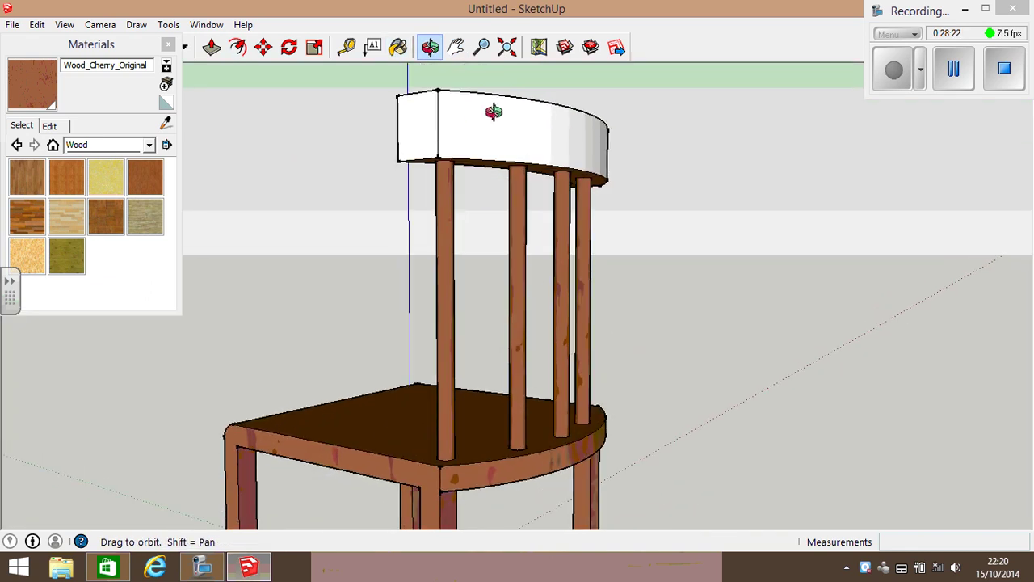
{"action": "left_click_drag", "start_coordinate": [489, 108], "coordinate": [511, 257]}
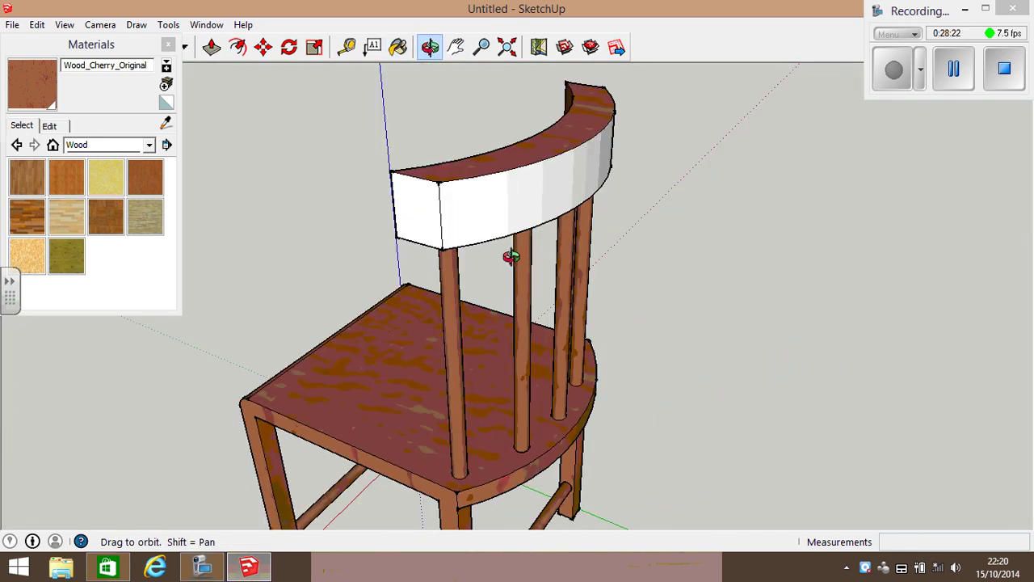
{"action": "left_click", "coordinate": [398, 47]}
{"action": "left_click", "coordinate": [416, 208]}
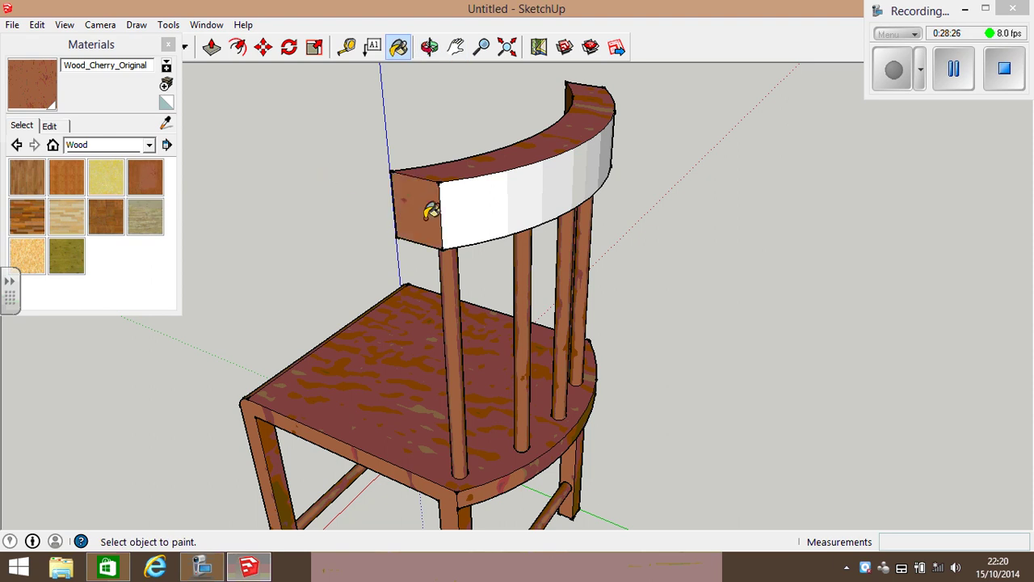
{"action": "left_click", "coordinate": [485, 203]}
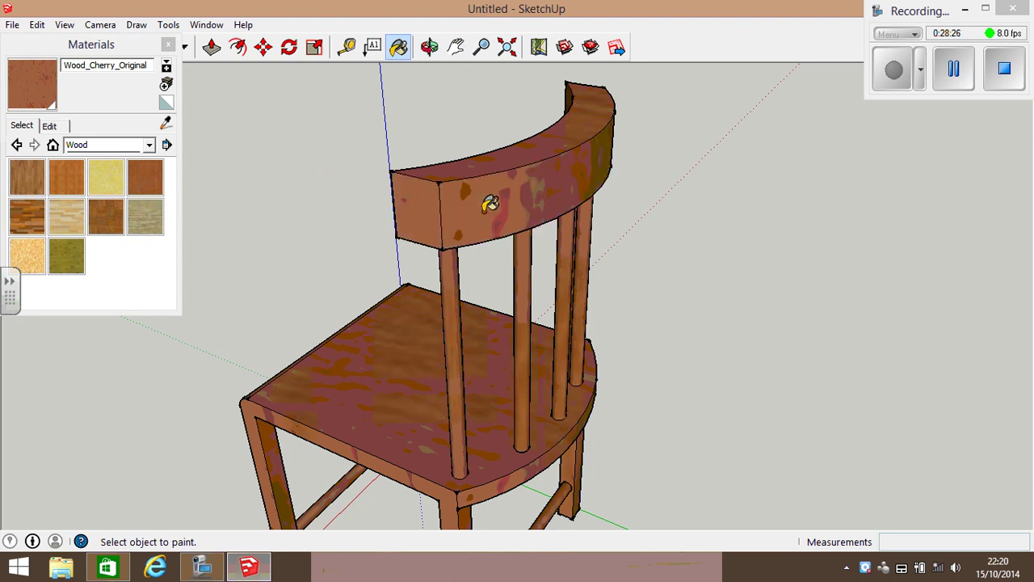
Inspect the whole painted chair from the front and close the Materials window.
{"action": "left_click", "coordinate": [429, 47]}
{"action": "left_click_drag", "start_coordinate": [612, 143], "coordinate": [776, 370]}
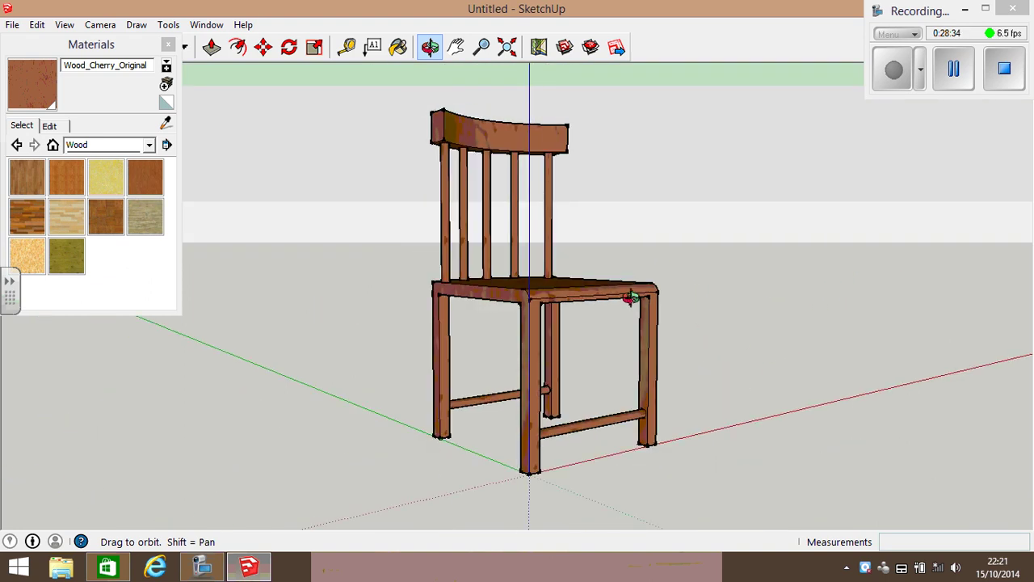
{"action": "left_click_drag", "start_coordinate": [631, 298], "coordinate": [596, 366]}
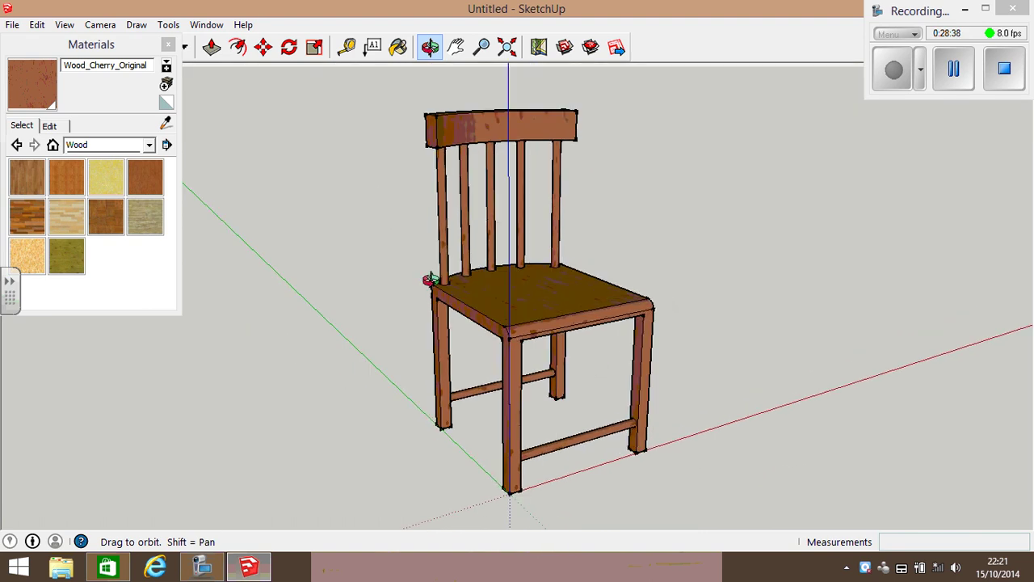
{"action": "left_click", "coordinate": [167, 46]}
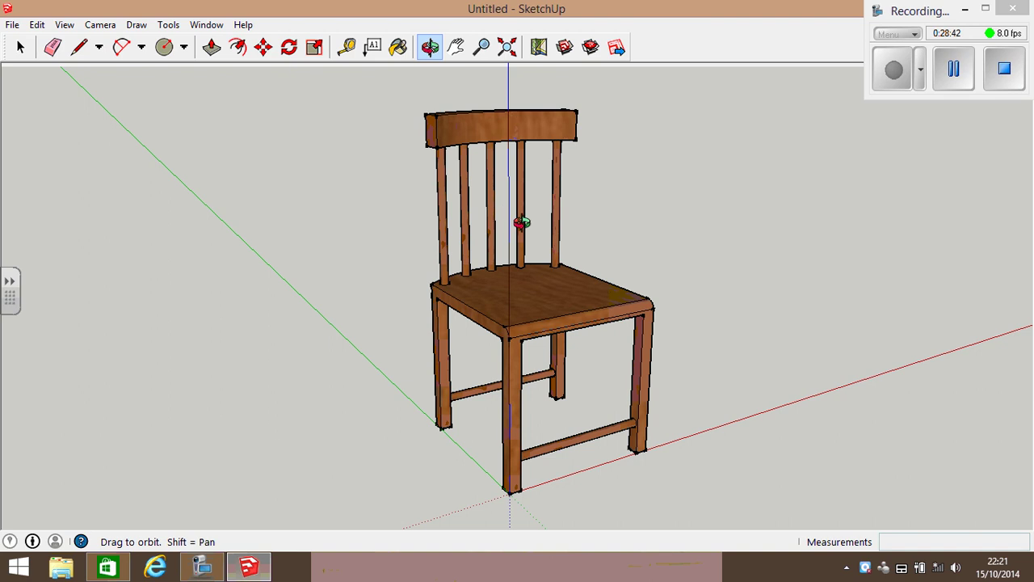
Save the model under the name Google Sketchup Chair as a SketchUp model, browsing This PC and Documents for a destination folder.
{"action": "left_click", "coordinate": [12, 24]}
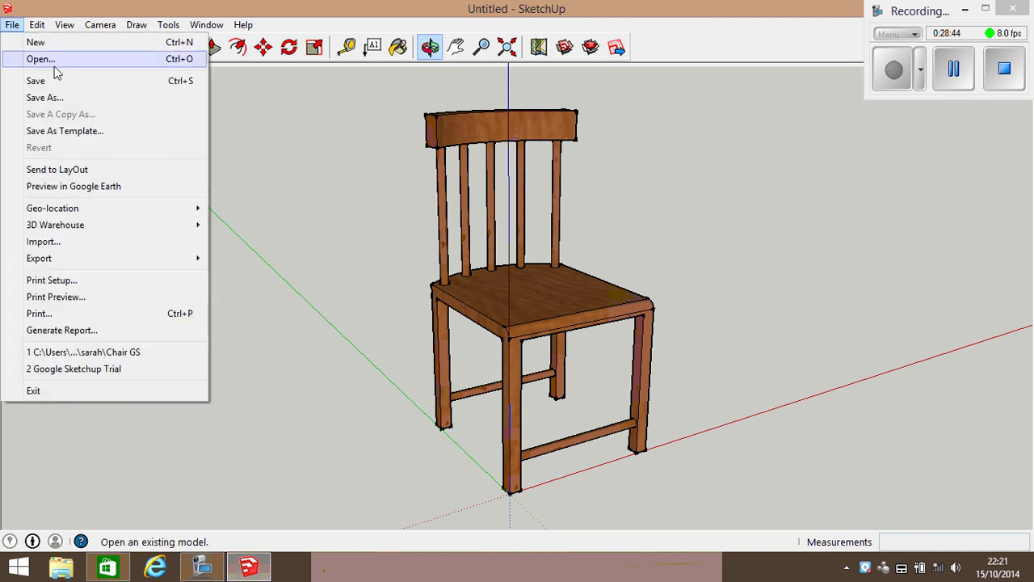
{"action": "left_click", "coordinate": [71, 98]}
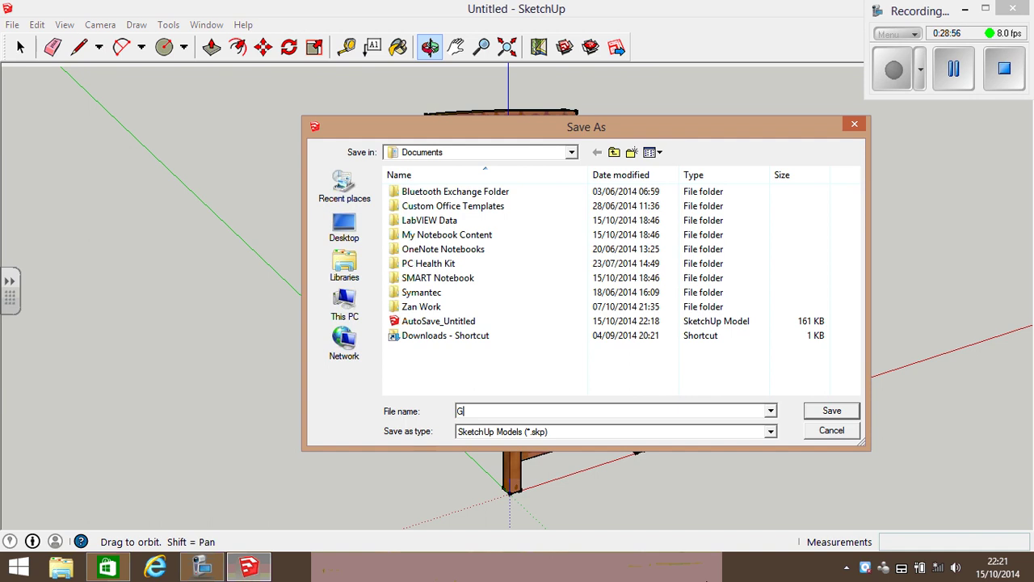
{"action": "type", "text": "oogle Sketchup Ca"}
{"action": "left_click", "coordinate": [344, 303]}
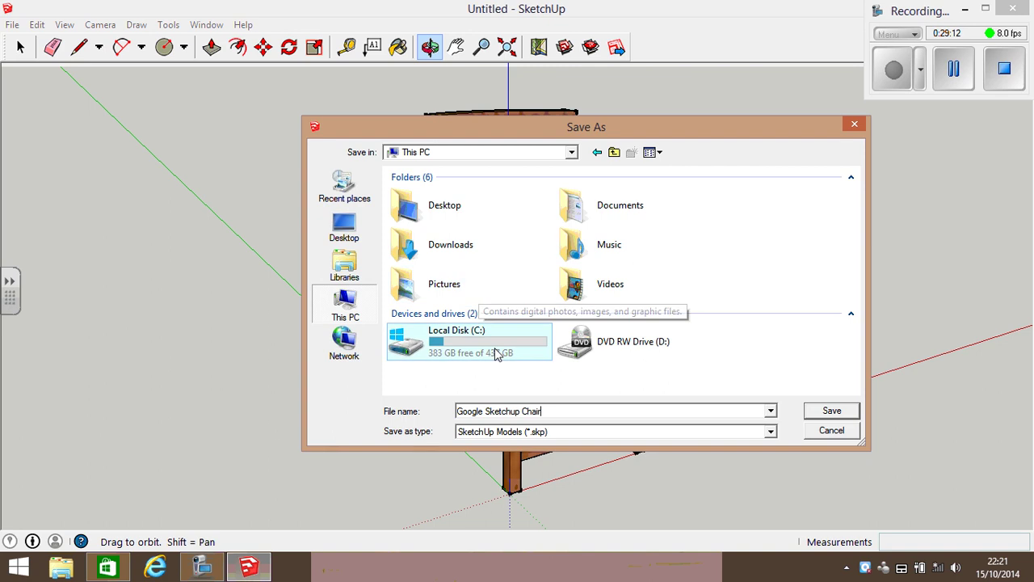
{"action": "left_click", "coordinate": [577, 205]}
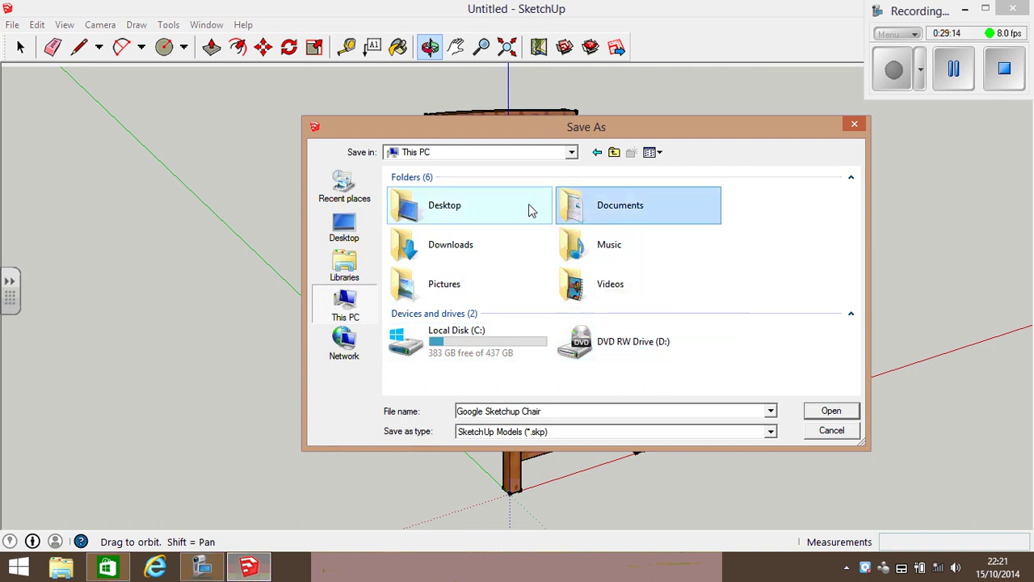
{"action": "double_click", "coordinate": [639, 207]}
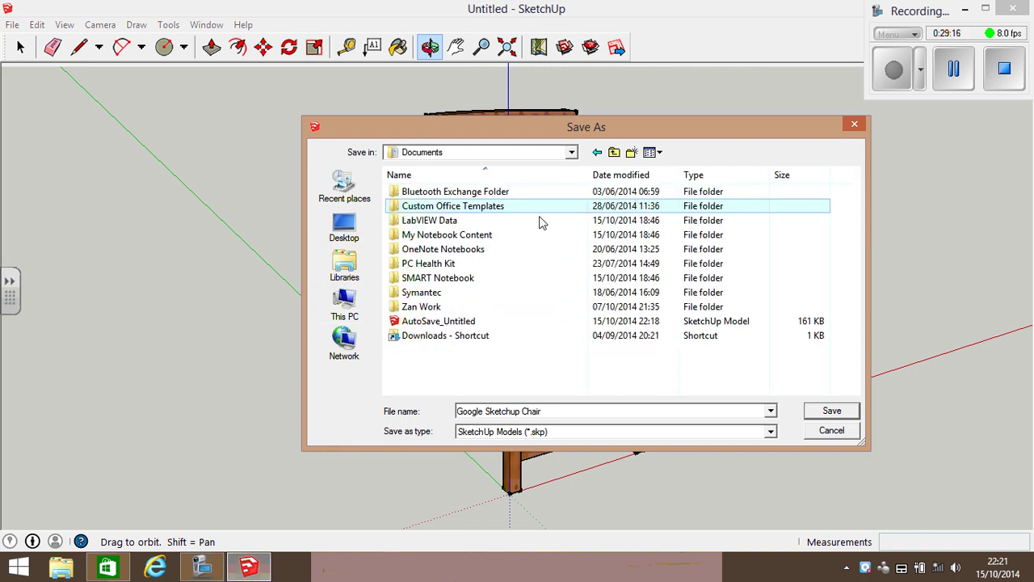
{"action": "left_click", "coordinate": [352, 317]}
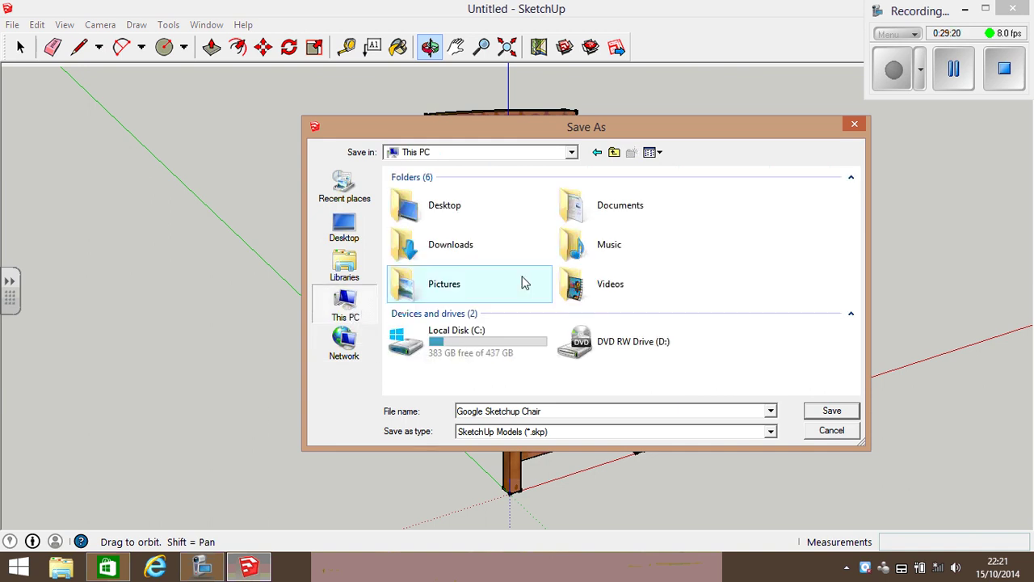